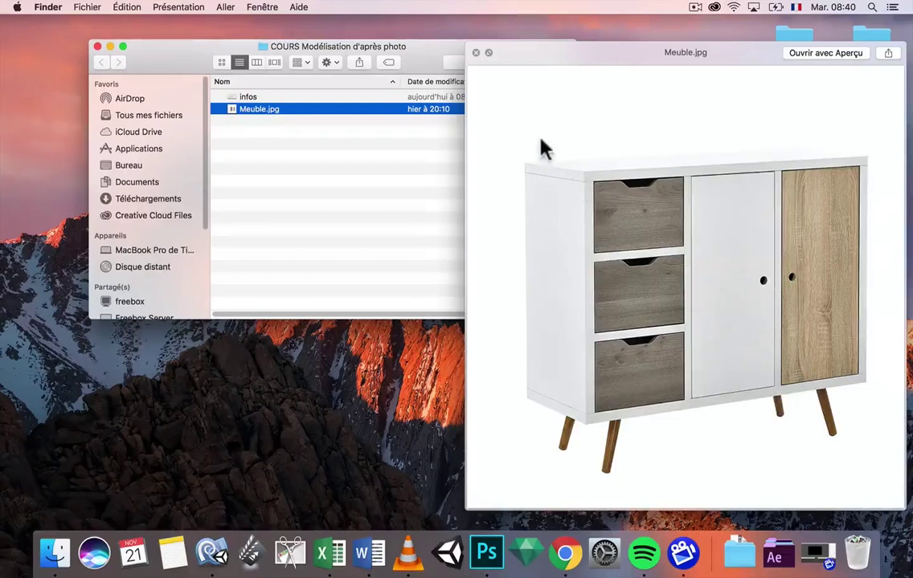
- Close the Meuble.jpg preview and launch SketchUp from the SketchUp 2017 folder in Applications
{"action": "left_click", "coordinate": [509, 129]}
{"action": "left_click", "coordinate": [477, 53]}
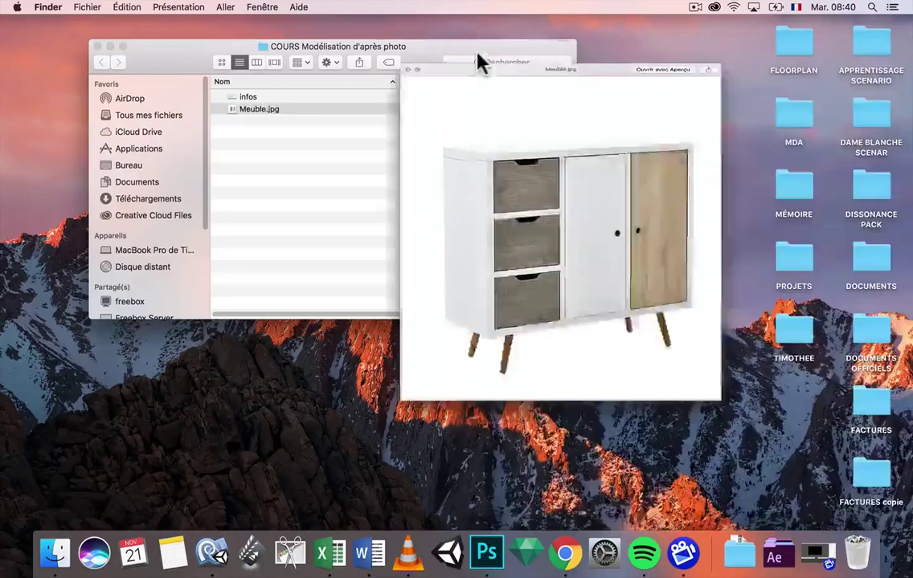
{"action": "left_click", "coordinate": [401, 144]}
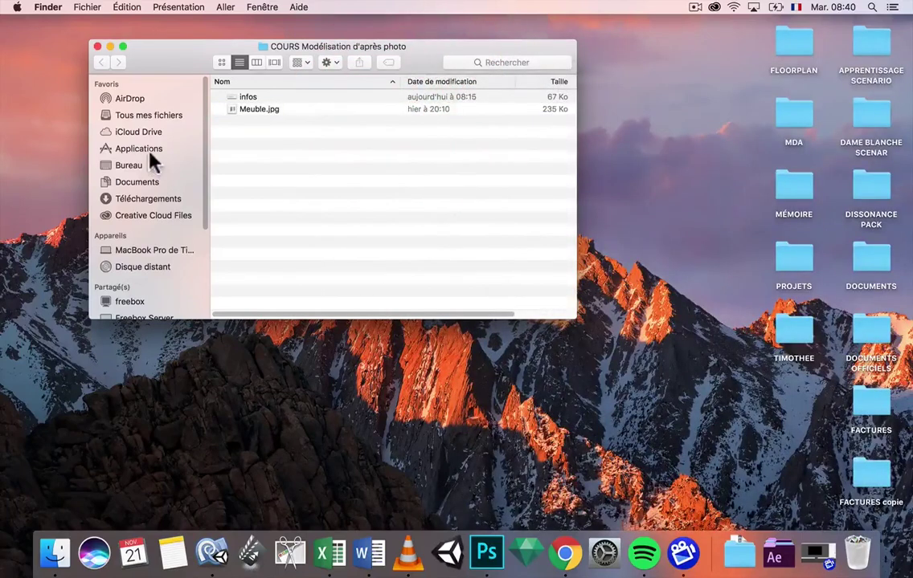
{"action": "left_click", "coordinate": [138, 149]}
{"action": "double_click", "coordinate": [514, 277]}
{"action": "double_click", "coordinate": [314, 103]}
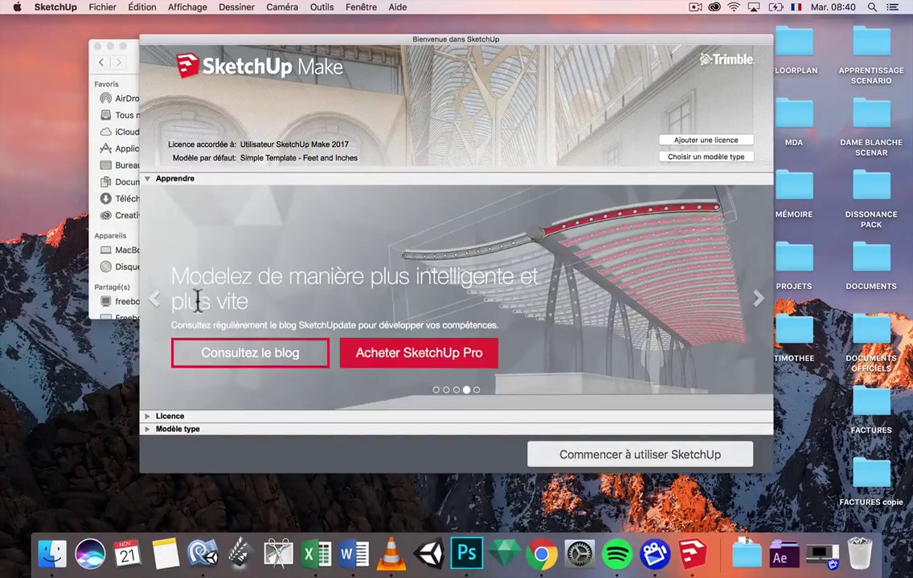
- Choose the "Architecture - centimètres" template as the default and start a new model
{"action": "left_click", "coordinate": [149, 429]}
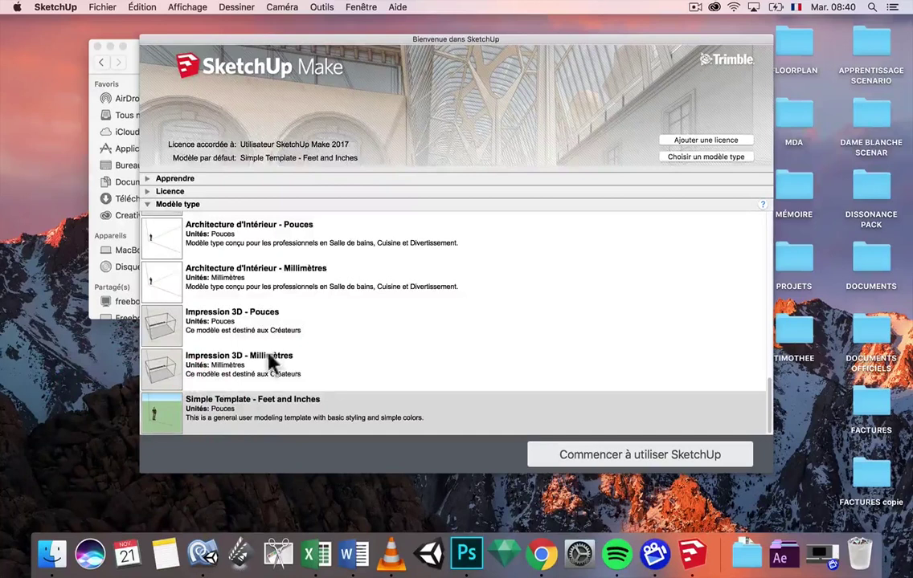
{"action": "scroll", "coordinate": [299, 315], "scroll_direction": "up", "scroll_amount": 10}
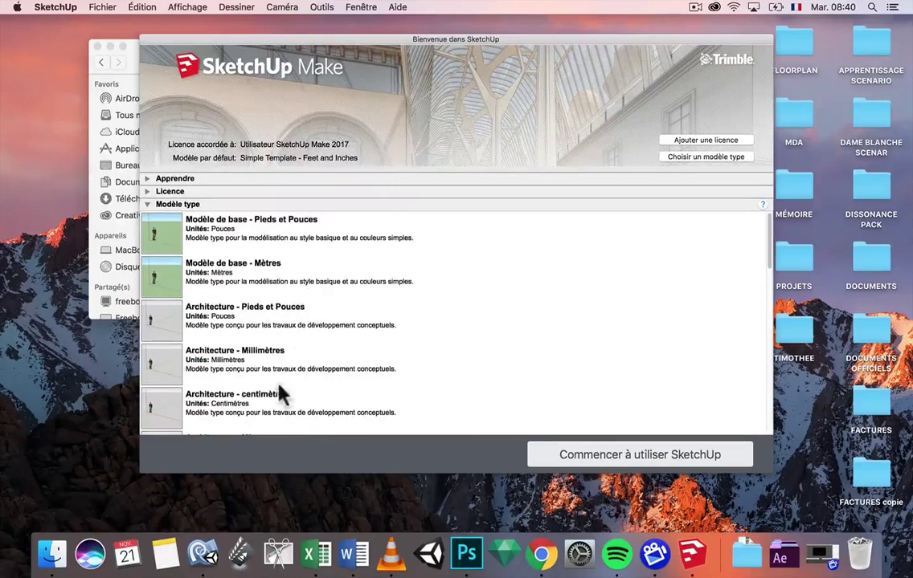
{"action": "left_click", "coordinate": [225, 410]}
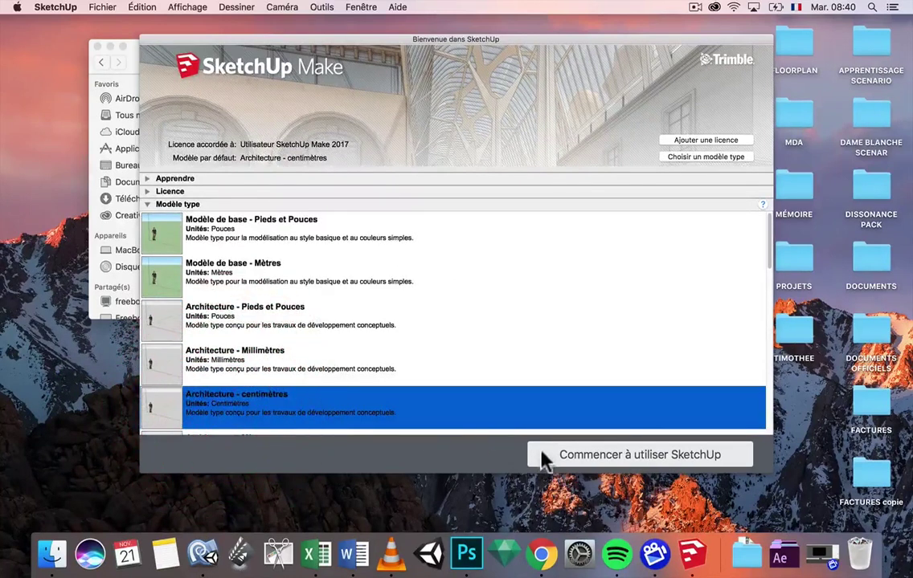
{"action": "left_click", "coordinate": [560, 455]}
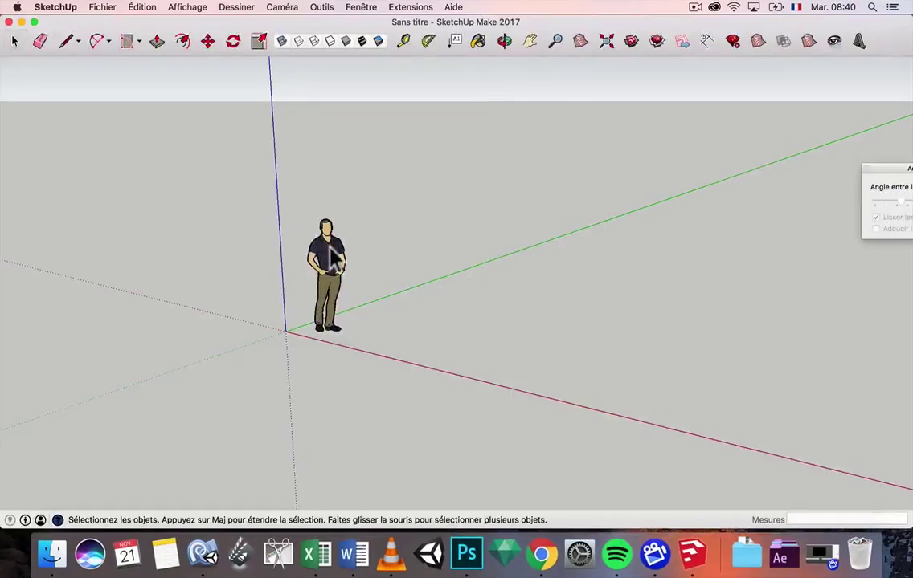
- Delete the default human figure near the origin and dismiss the extension update notice
{"action": "left_click", "coordinate": [330, 246]}
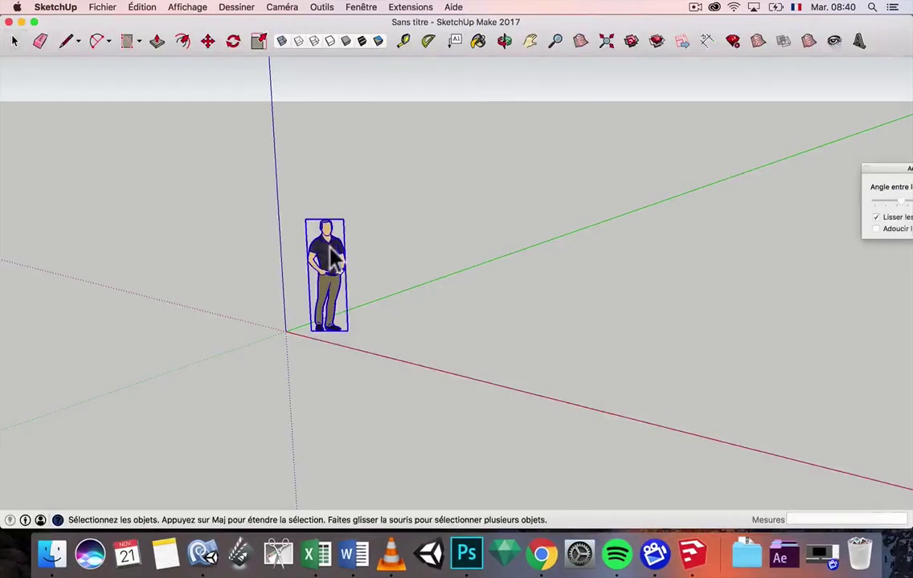
{"action": "key", "text": "Delete"}
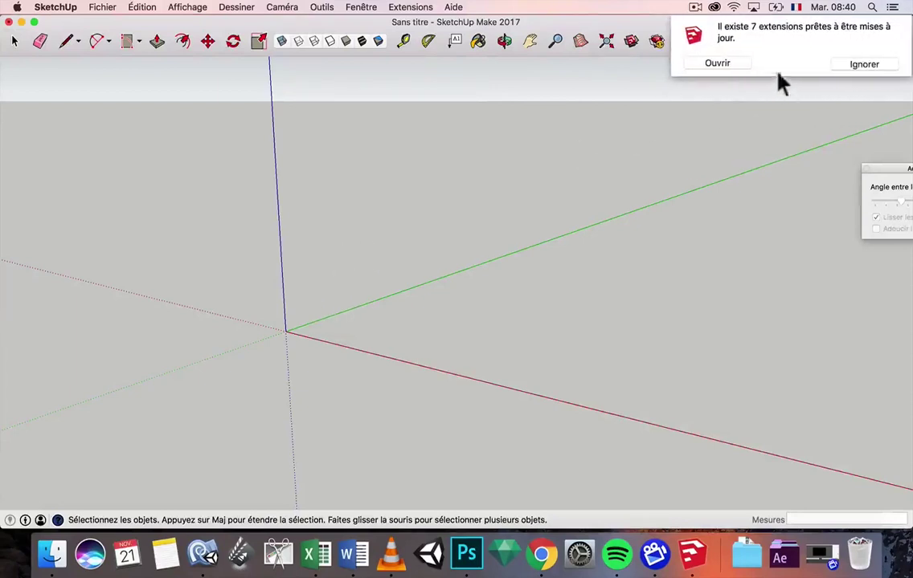
{"action": "left_click", "coordinate": [853, 66]}
- Save the model as Meuble in the "COURS Modélisation d'après photo" folder
{"action": "left_click", "coordinate": [111, 7]}
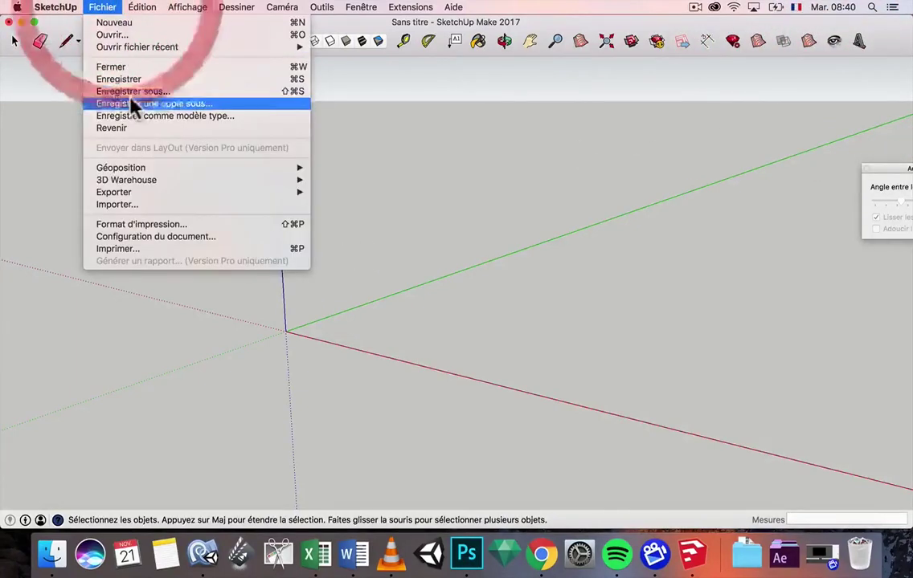
{"action": "left_click", "coordinate": [128, 90]}
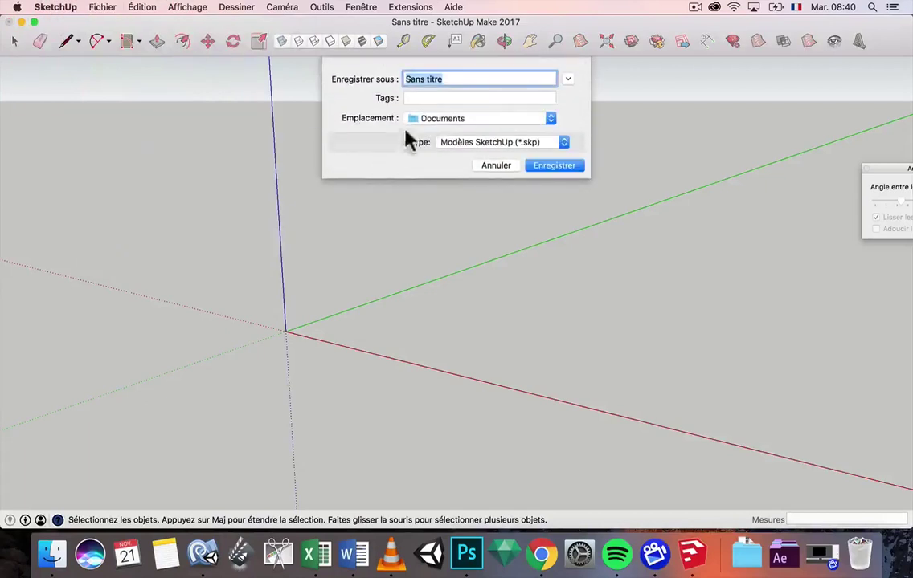
{"action": "type", "text": "Mey"}
{"action": "left_click", "coordinate": [460, 118]}
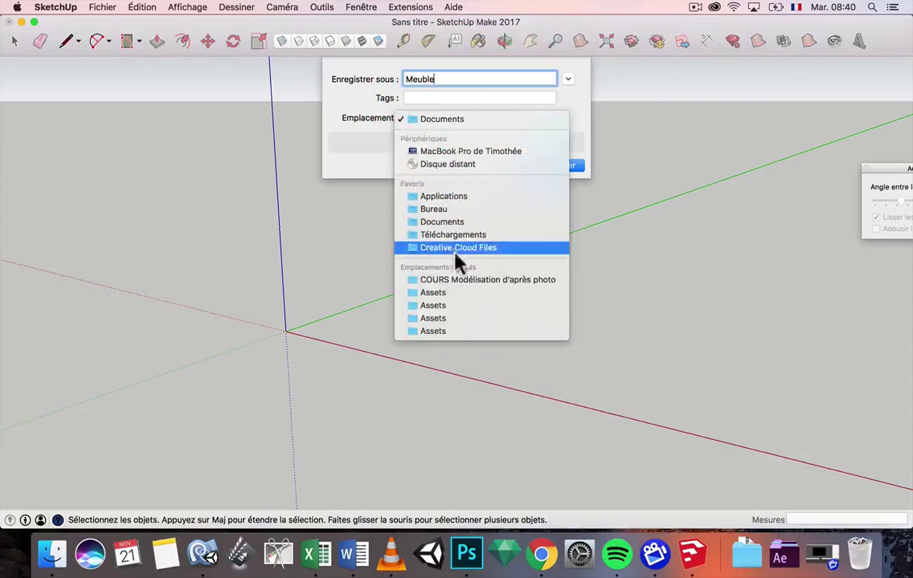
{"action": "left_click", "coordinate": [464, 281]}
{"action": "left_click", "coordinate": [540, 169]}
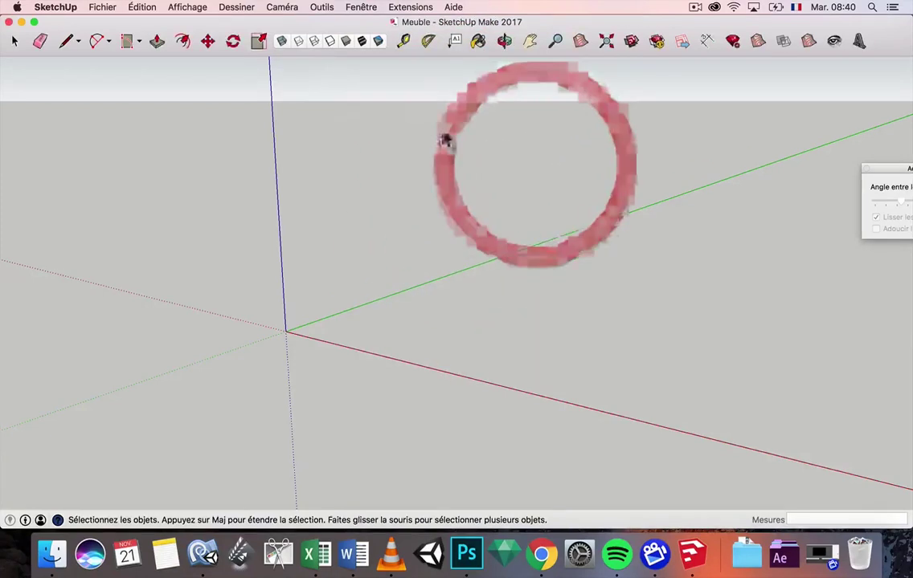
- Switch to Finder and preview the infos file in the course folder to read the furniture's dimensions
{"action": "left_click", "coordinate": [55, 556]}
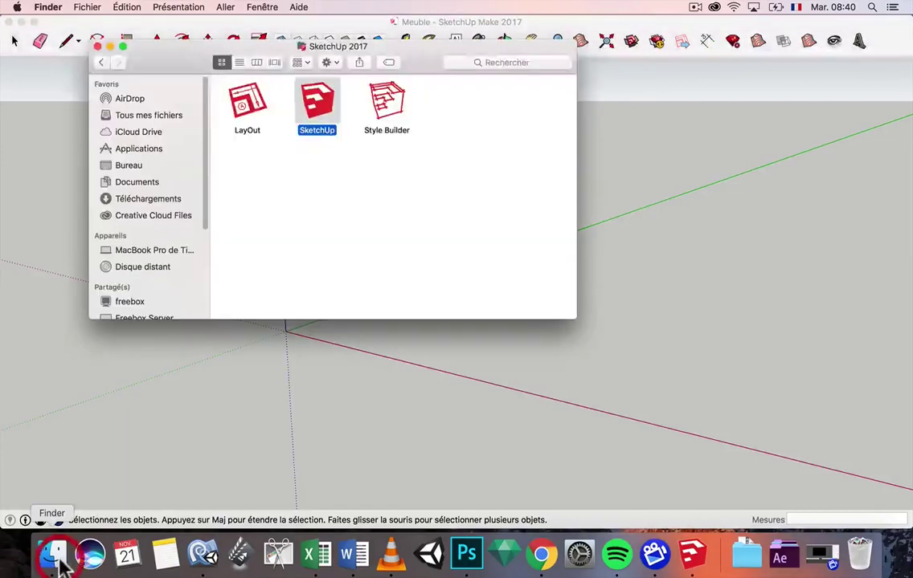
{"action": "left_click", "coordinate": [127, 166]}
{"action": "double_click", "coordinate": [256, 96]}
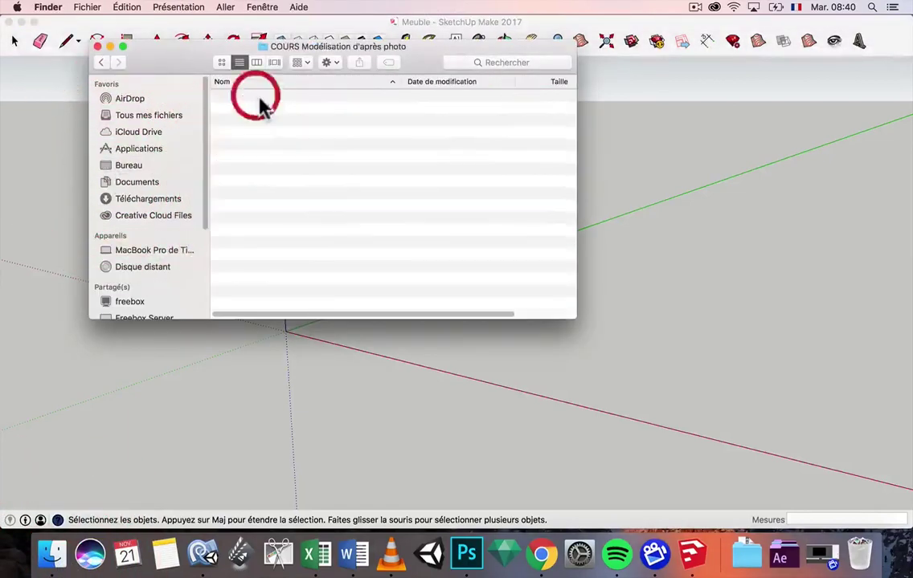
{"action": "left_click", "coordinate": [255, 98]}
{"action": "key", "text": "space"}
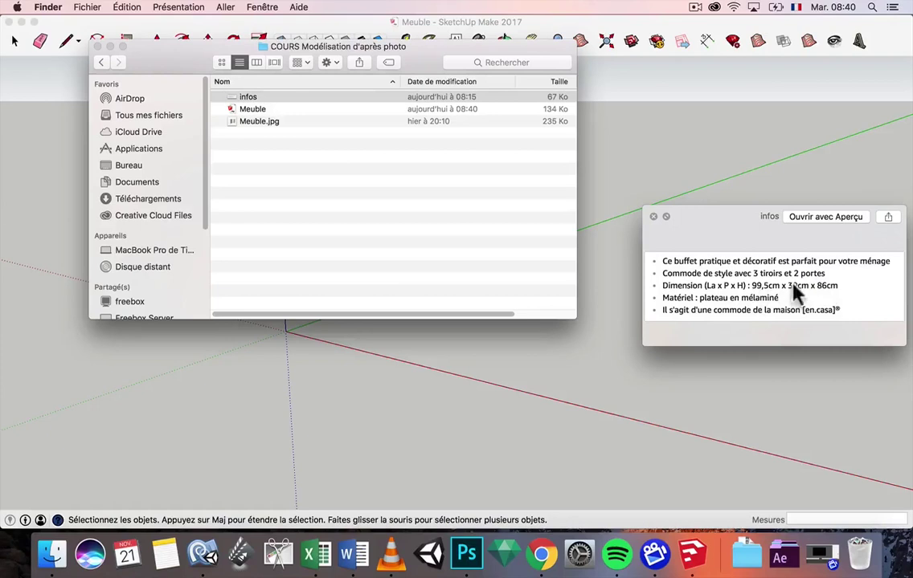
- Preview the Meuble.jpg photo, close it and preview the infos file again to compare the dimensions with the furniture
{"action": "left_click", "coordinate": [279, 120]}
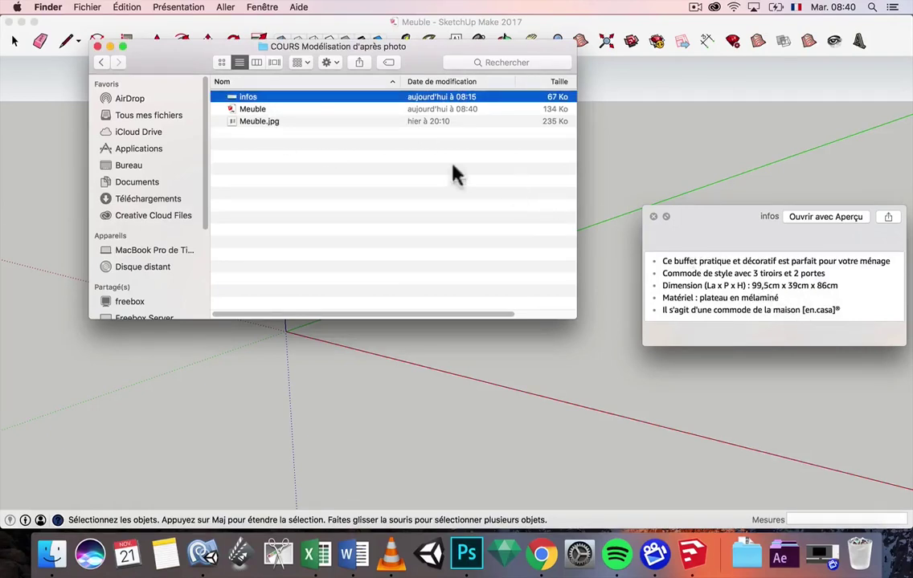
{"action": "left_click", "coordinate": [265, 121]}
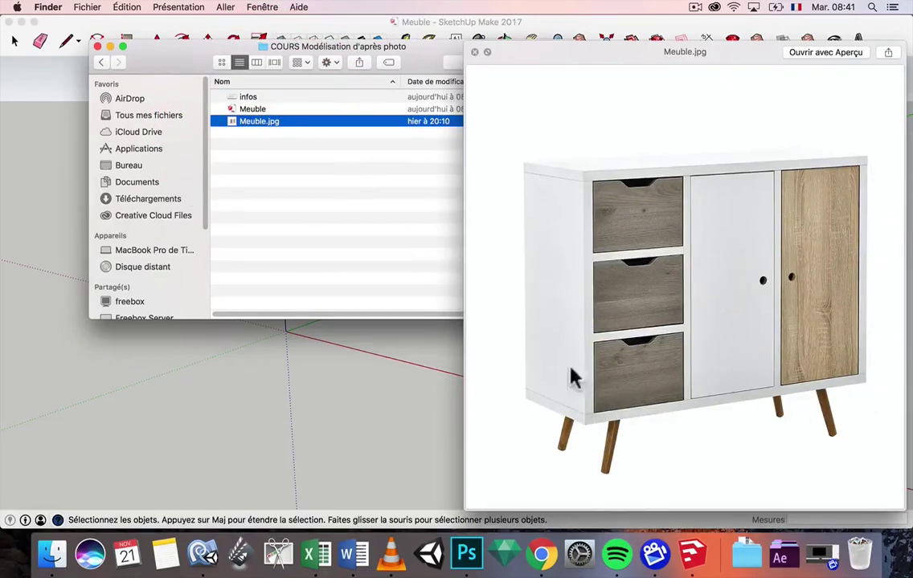
{"action": "left_click", "coordinate": [475, 53]}
{"action": "left_click", "coordinate": [278, 97]}
{"action": "key", "text": "space"}
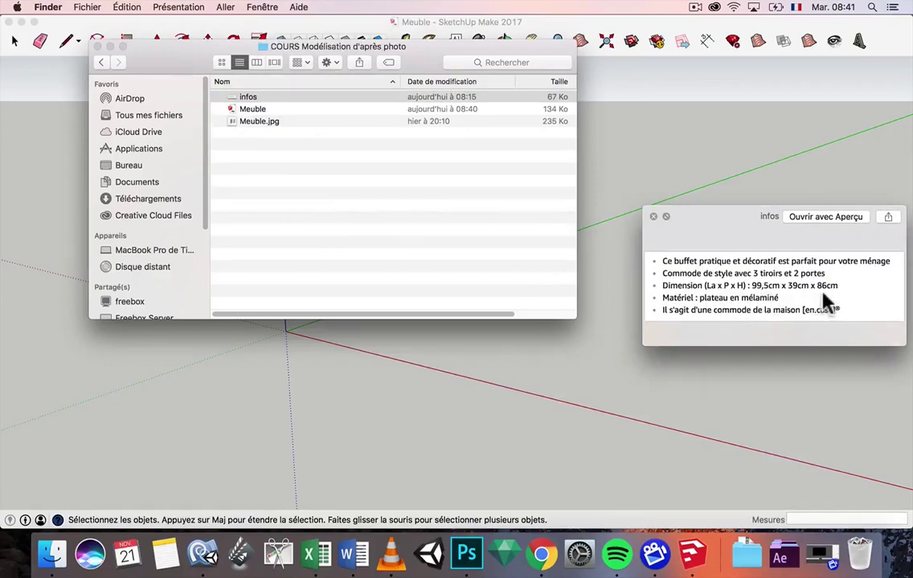
- Return to SketchUp and draw a vertical rectangle about 290.6 × 161.5 cm from the origin along the red and blue axes
{"action": "left_click", "coordinate": [619, 134]}
{"action": "left_click", "coordinate": [133, 44]}
{"action": "left_click", "coordinate": [286, 330]}
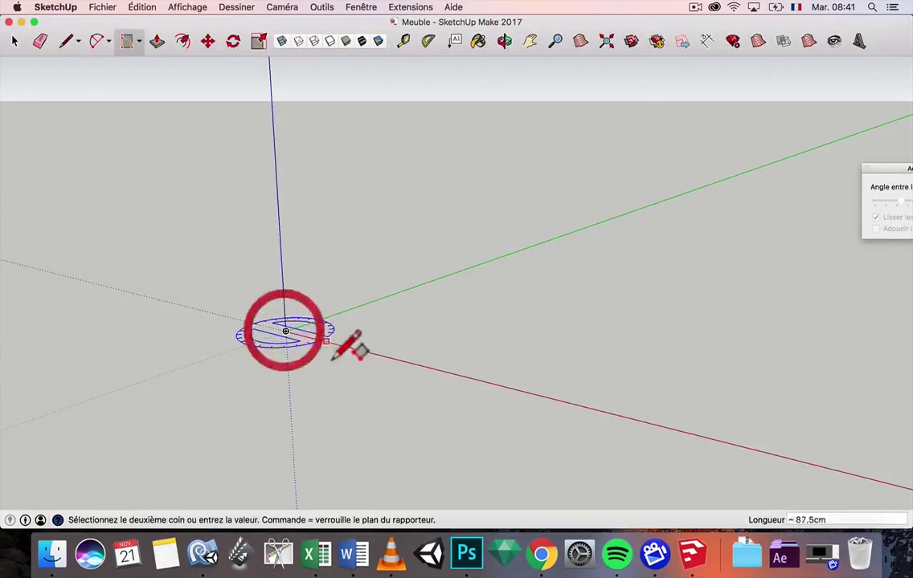
{"action": "left_click", "coordinate": [435, 368]}
{"action": "left_click", "coordinate": [282, 230]}
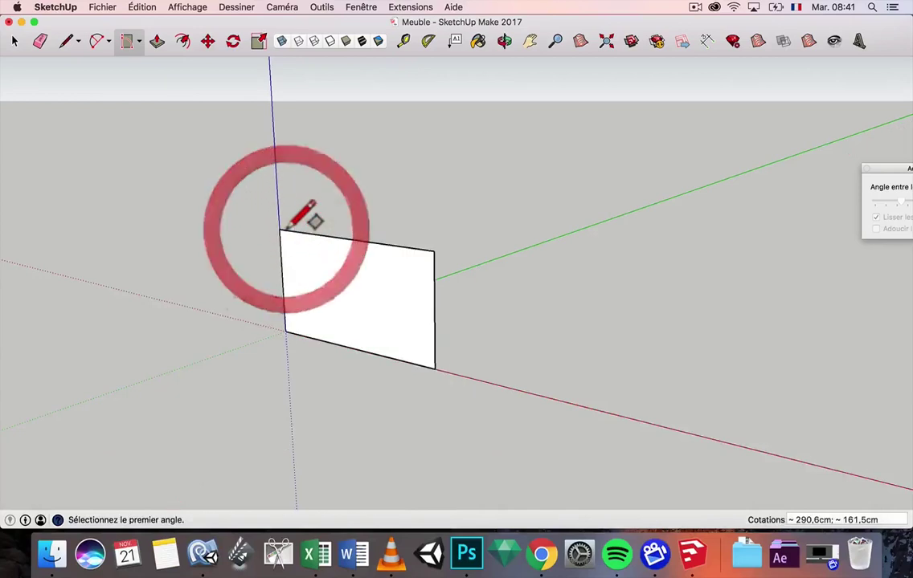
- Set the rectangle's dimensions to 99,5 cm by 86 cm and leave the drawing tool
{"action": "left_click", "coordinate": [796, 519]}
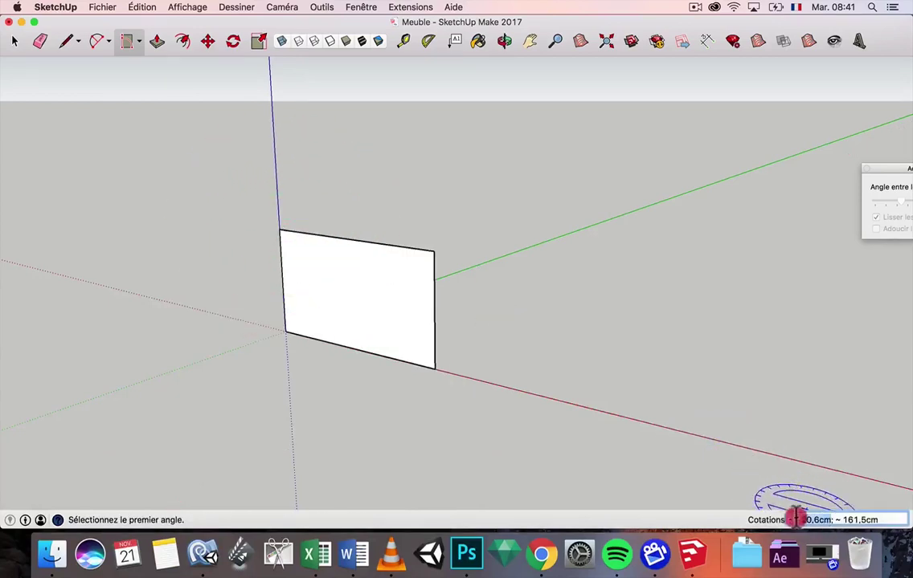
{"action": "type", "text": "99"}
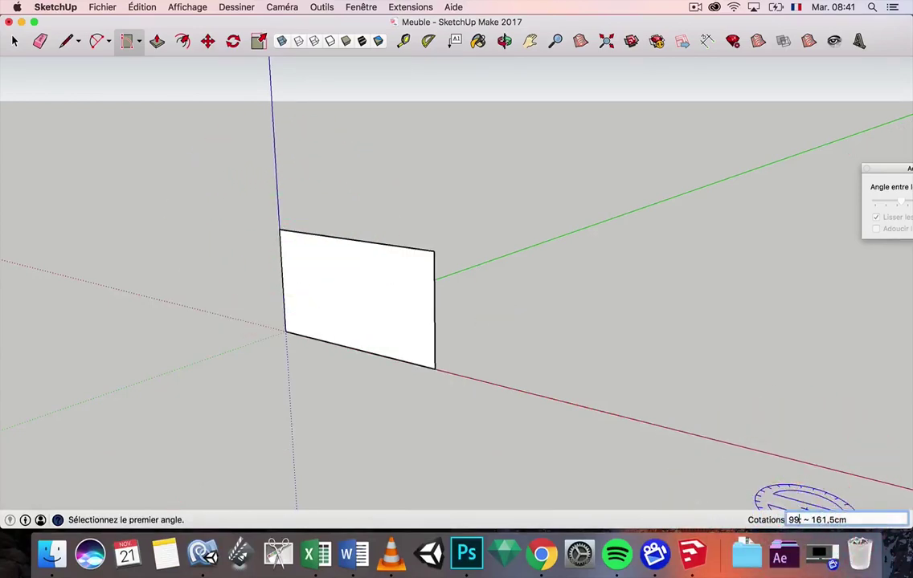
{"action": "type", "text": ";"}
{"action": "left_click", "coordinate": [50, 553]}
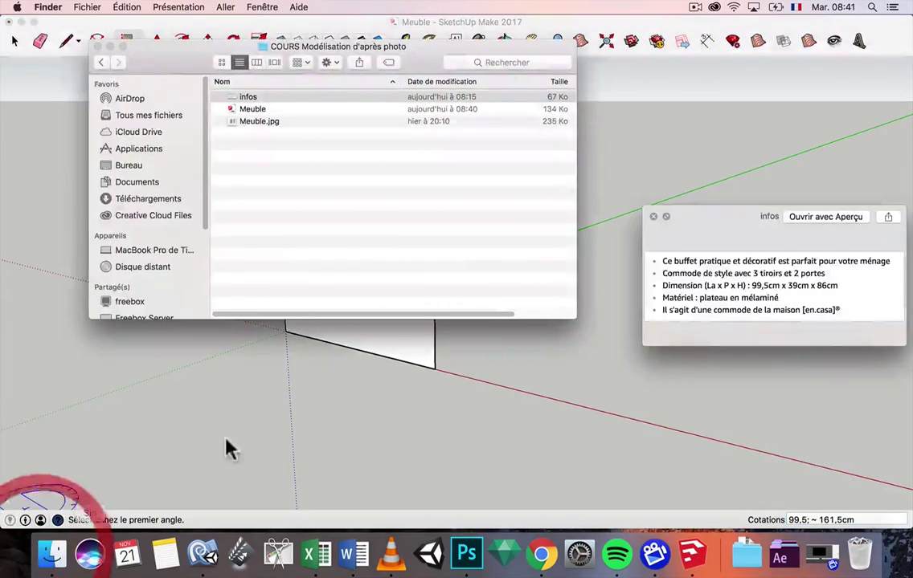
{"action": "left_click", "coordinate": [825, 517]}
{"action": "left_click_drag", "start_coordinate": [826, 517], "coordinate": [841, 517]}
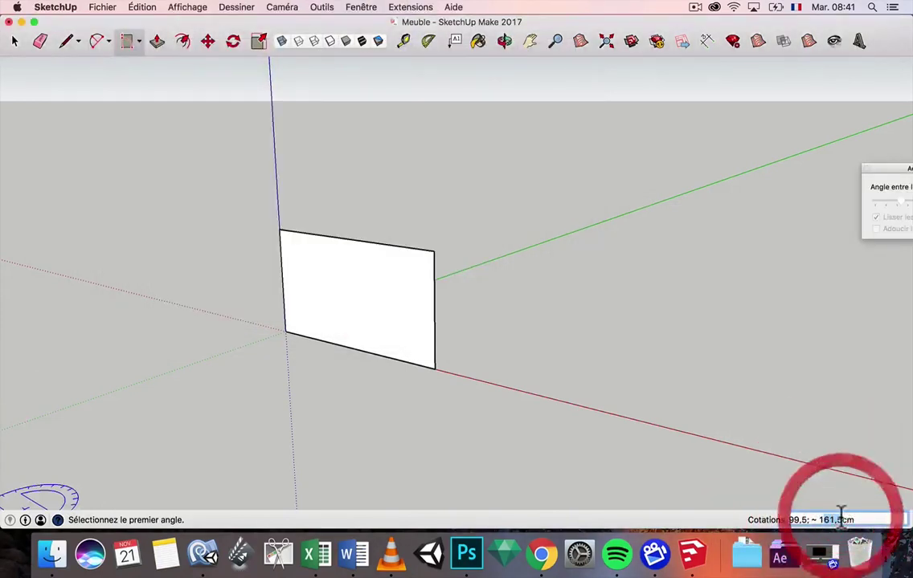
{"action": "key", "text": "BackSpace"}
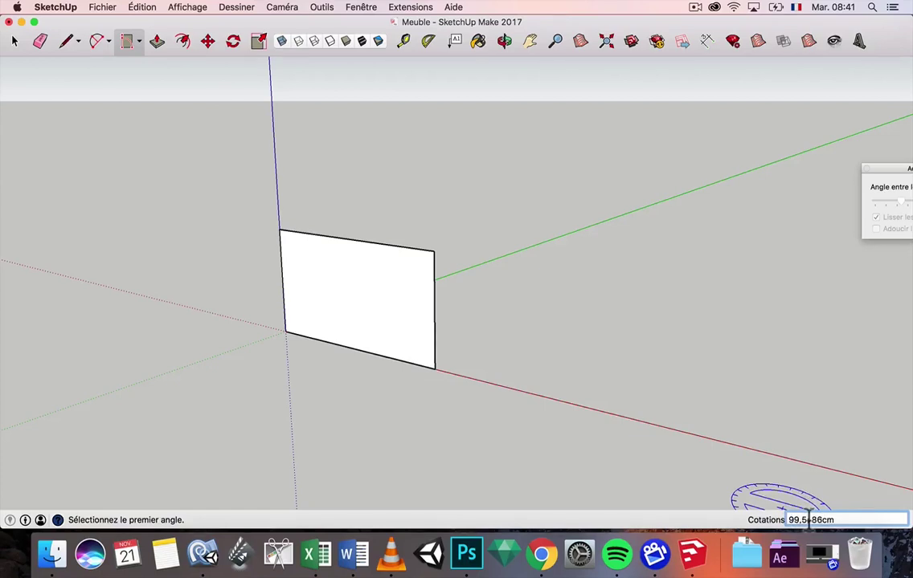
{"action": "key", "text": "Return"}
{"action": "scroll", "coordinate": [289, 305], "scroll_direction": "up", "scroll_amount": 5}
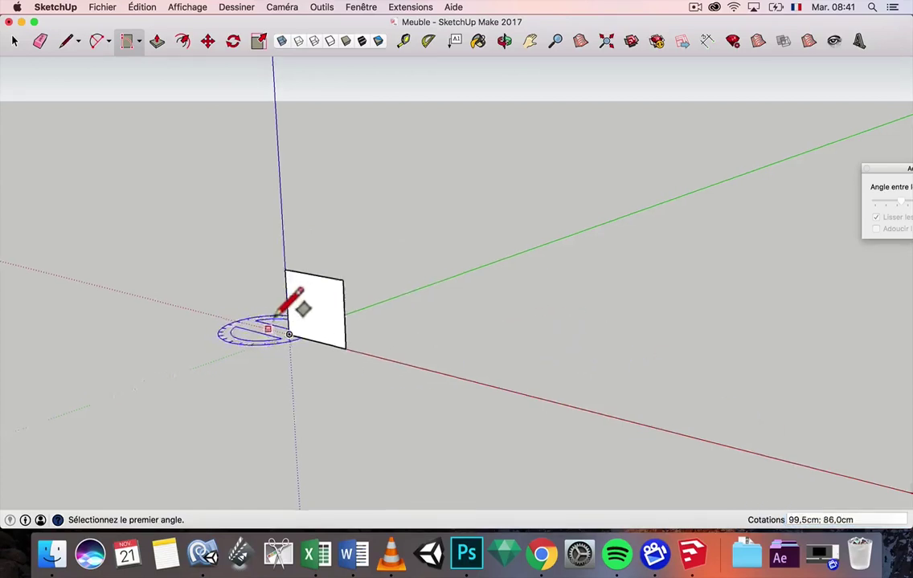
{"action": "middle_click_drag", "start_coordinate": [321, 310], "coordinate": [508, 324]}
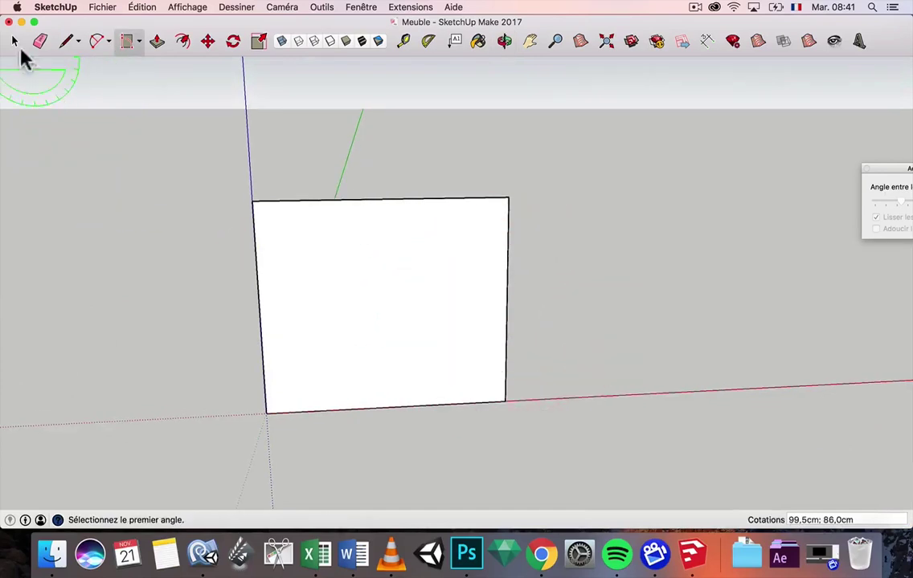
{"action": "left_click", "coordinate": [14, 41]}
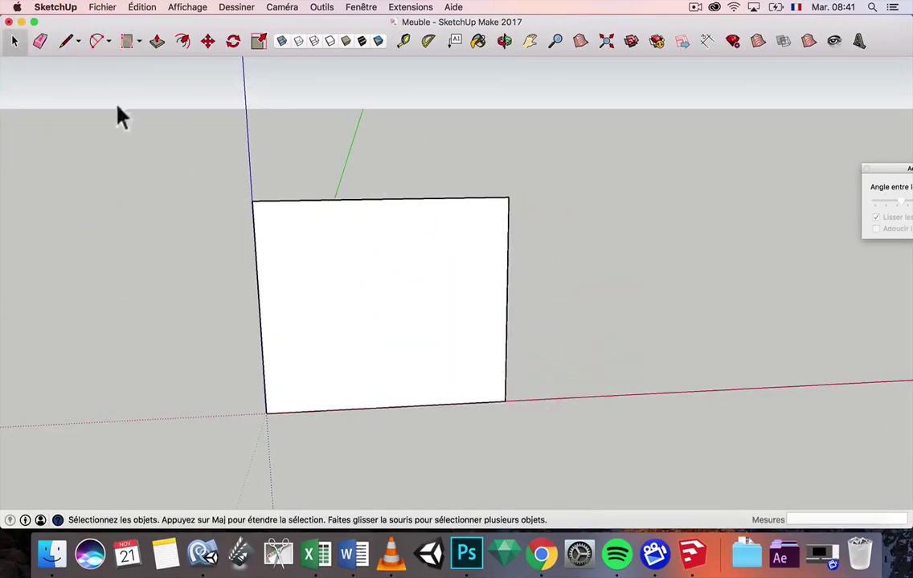
- Start an import and select Meuble.jpg in the "COURS Modélisation d'après photo" folder on the desktop
{"action": "left_click", "coordinate": [102, 8]}
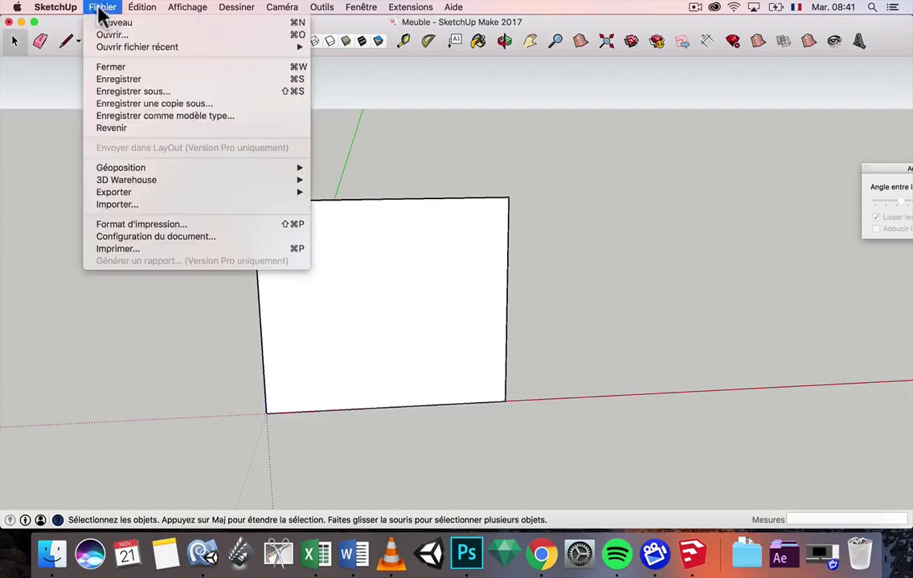
{"action": "left_click", "coordinate": [171, 206]}
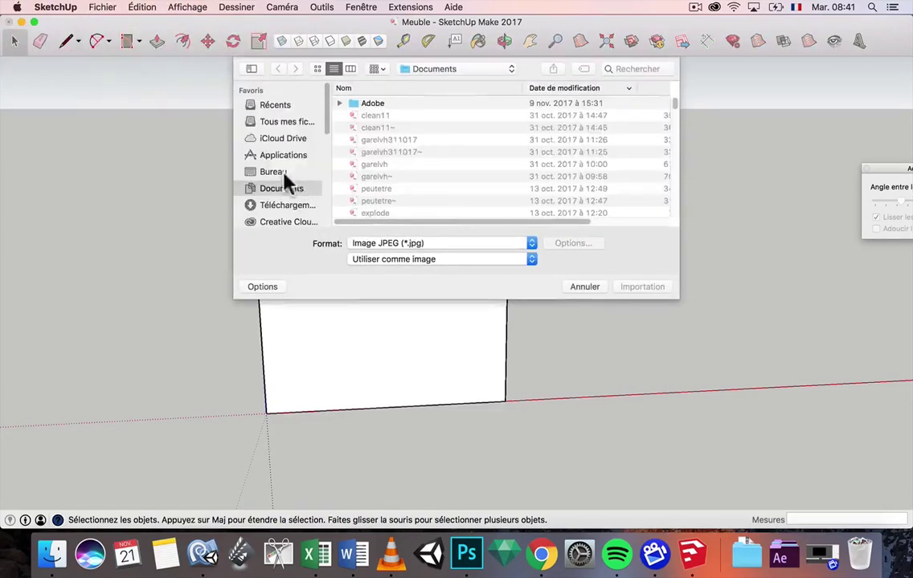
{"action": "left_click", "coordinate": [283, 175]}
{"action": "left_click", "coordinate": [378, 110]}
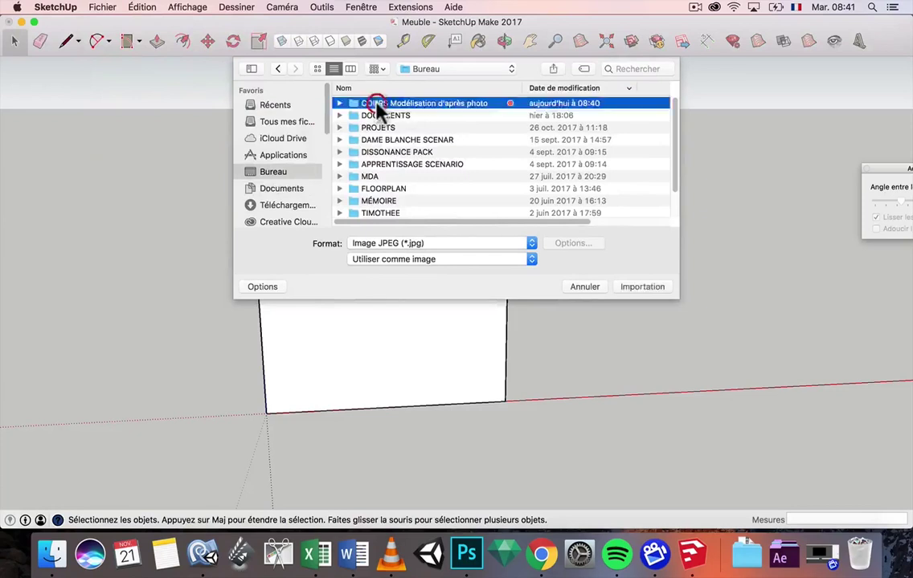
{"action": "double_click", "coordinate": [378, 109]}
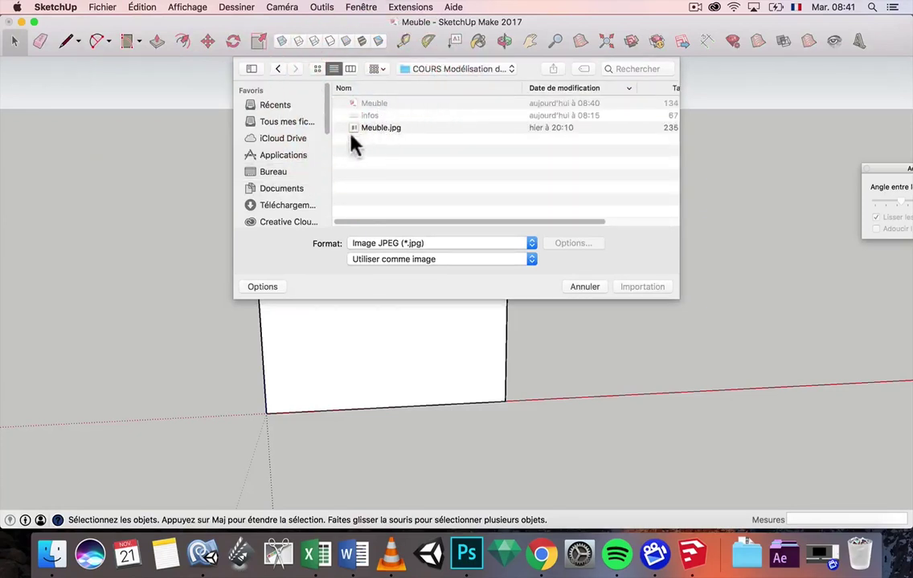
{"action": "left_click", "coordinate": [378, 128]}
- Switch the import format to SketchUp files and return it to JPEG image
{"action": "left_click", "coordinate": [401, 245]}
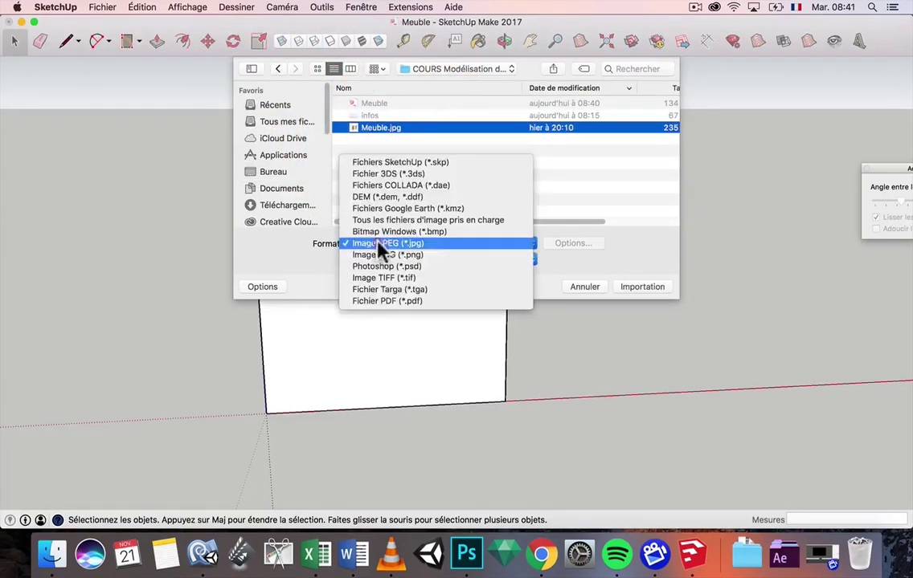
{"action": "left_click", "coordinate": [398, 161]}
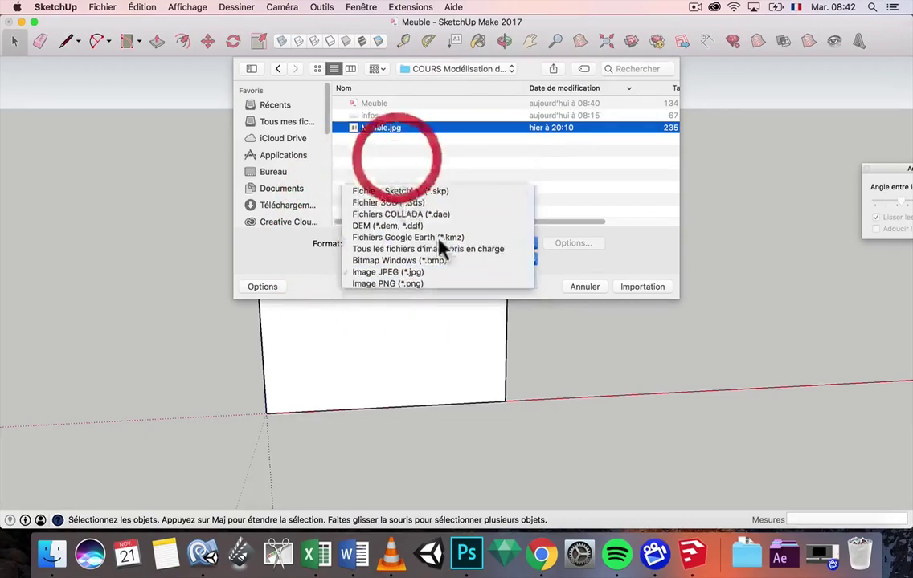
{"action": "left_click", "coordinate": [438, 244]}
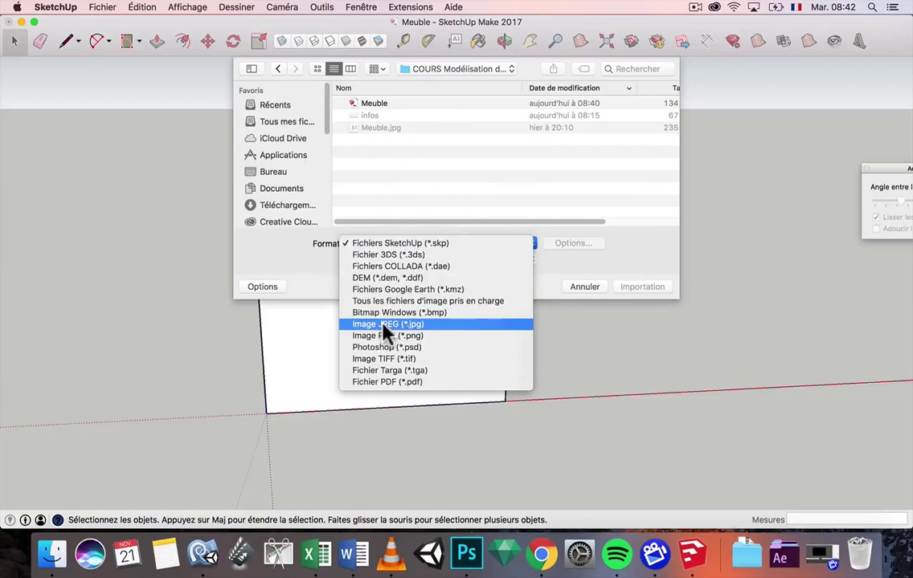
{"action": "left_click", "coordinate": [383, 327]}
- Import Meuble.jpg for use as a texture
{"action": "left_click", "coordinate": [455, 260]}
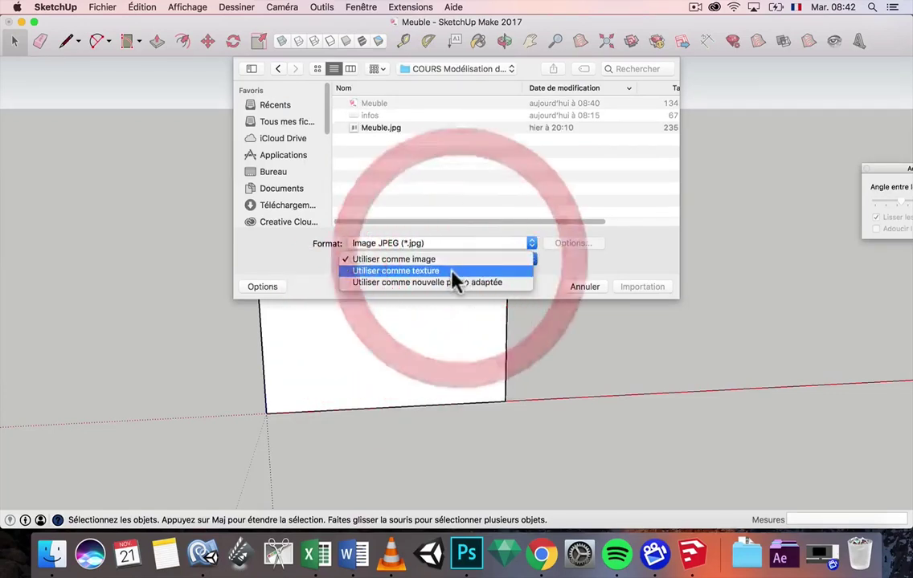
{"action": "left_click", "coordinate": [452, 271]}
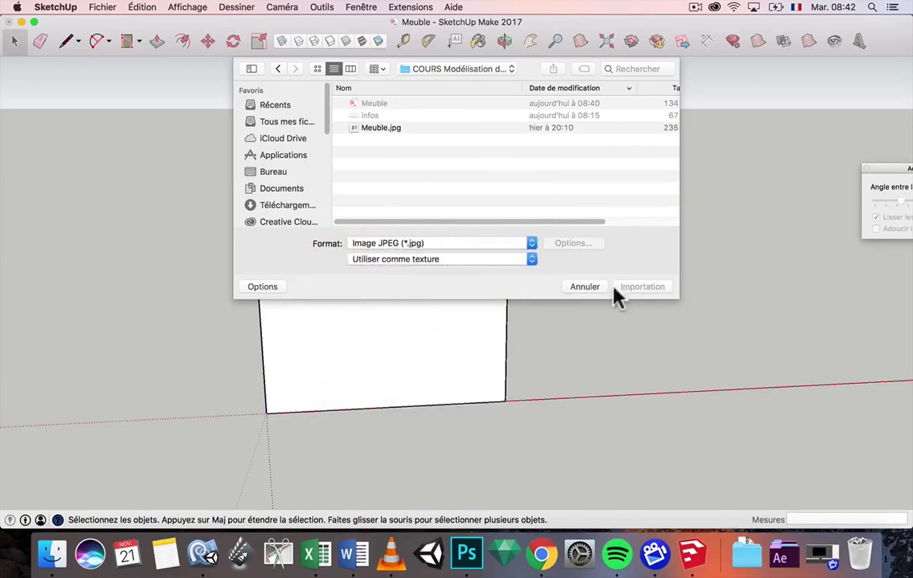
{"action": "left_click", "coordinate": [402, 127]}
{"action": "left_click", "coordinate": [642, 287]}
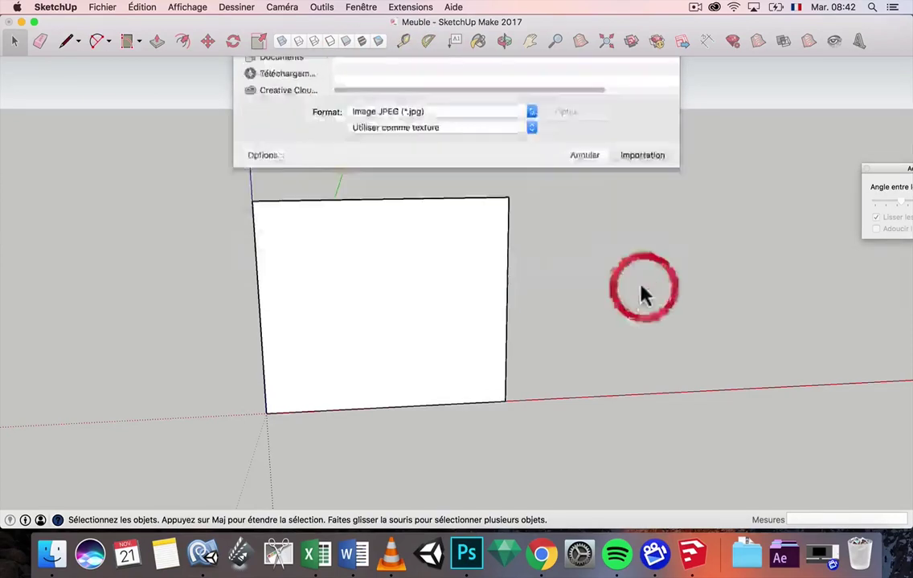
- Apply the imported photo to the front face, from the origin to its lower-right corner, spanning the full 99,5 cm width
{"action": "left_click", "coordinate": [266, 413]}
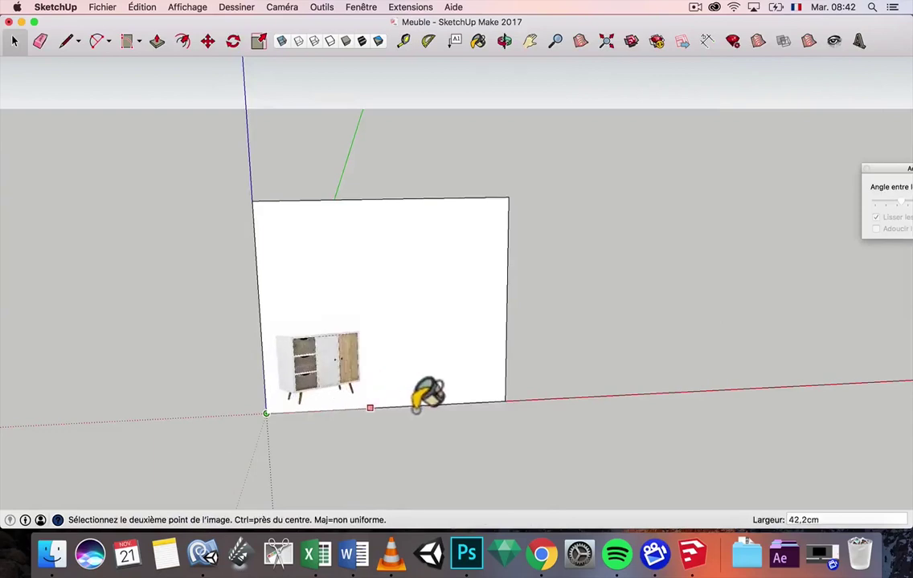
{"action": "left_click", "coordinate": [498, 396]}
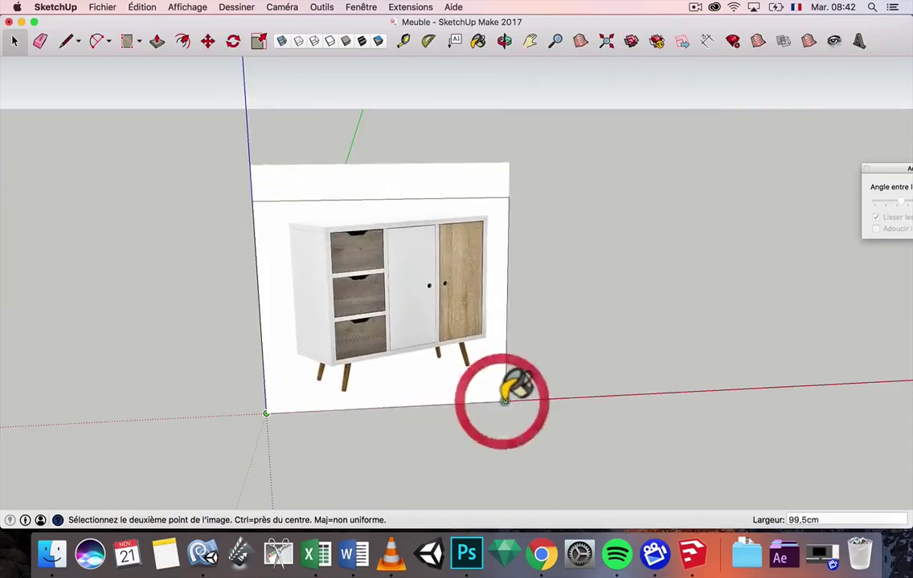
{"action": "left_click", "coordinate": [14, 41]}
{"action": "left_click", "coordinate": [140, 143]}
{"action": "middle_click_drag", "start_coordinate": [388, 253], "coordinate": [550, 234]}
{"action": "scroll", "coordinate": [452, 310], "scroll_direction": "down", "scroll_amount": 3}
{"action": "middle_click_drag", "start_coordinate": [452, 310], "coordinate": [284, 294]}
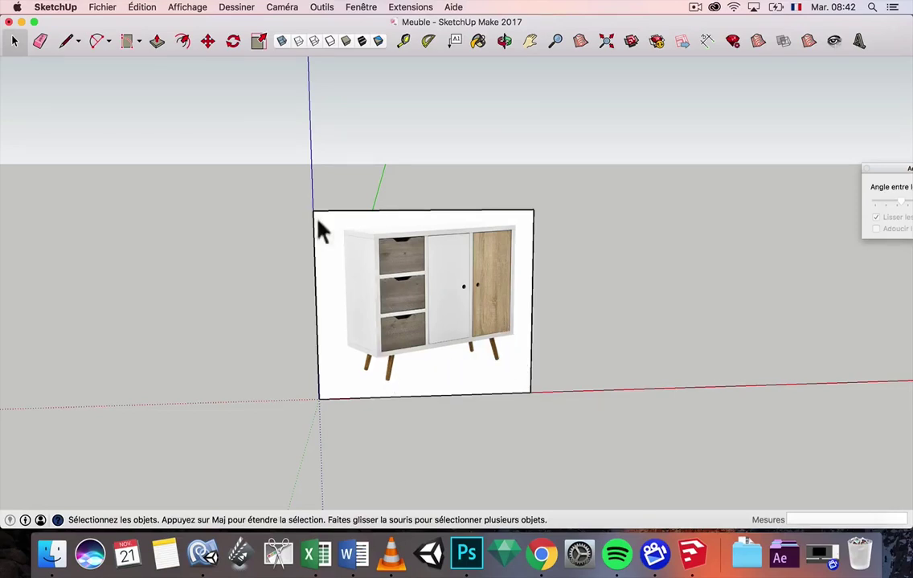
{"action": "left_click", "coordinate": [444, 283]}
{"action": "left_click", "coordinate": [197, 149]}
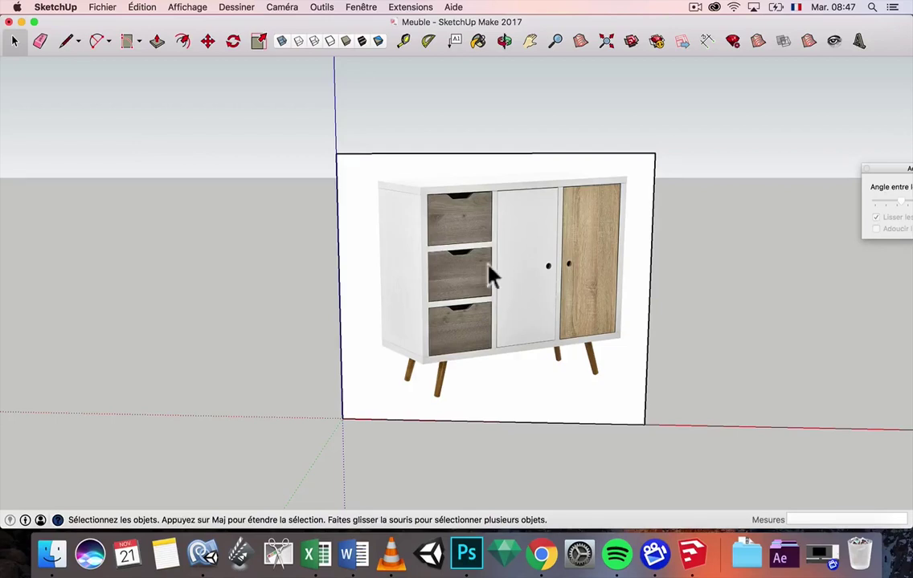
- Select only the textured face, without its edges, and enter position editing for its texture
{"action": "left_click", "coordinate": [438, 237]}
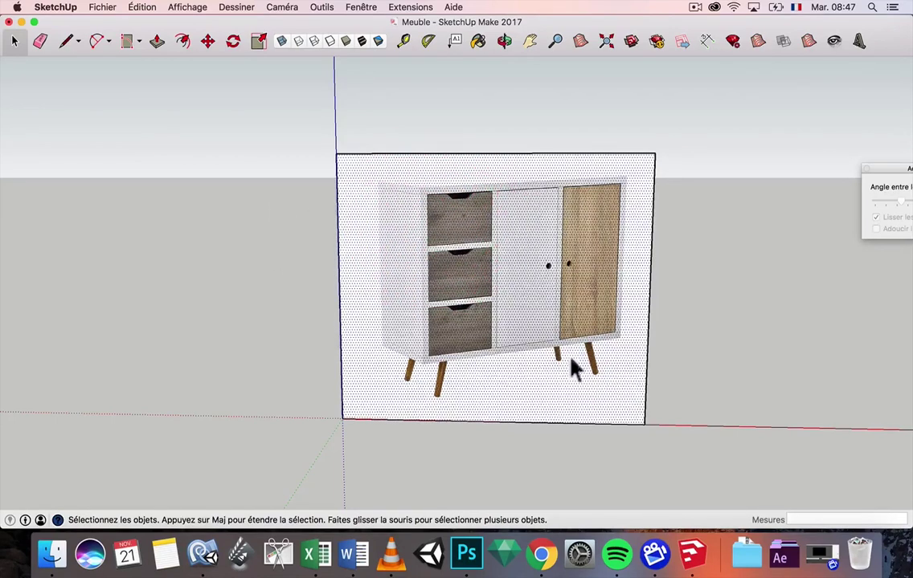
{"action": "left_click", "coordinate": [461, 240]}
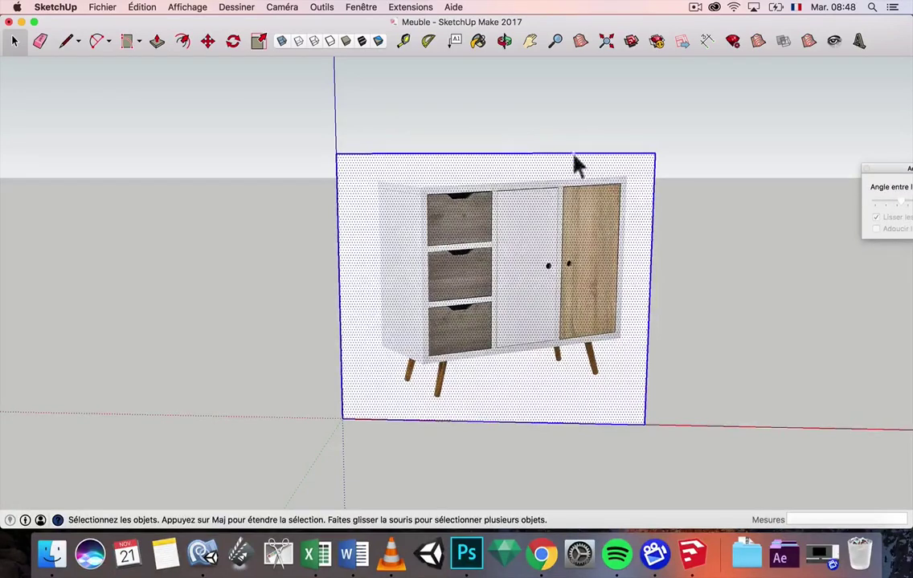
{"action": "left_click", "coordinate": [726, 203]}
{"action": "left_click", "coordinate": [554, 222]}
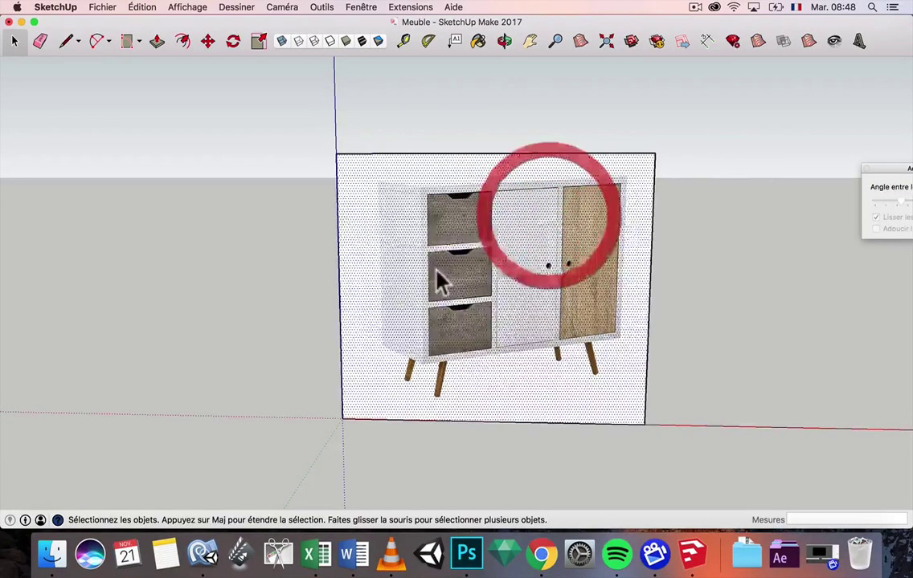
{"action": "right_click", "coordinate": [437, 270]}
{"action": "mouse_move", "coordinate": [501, 417]}
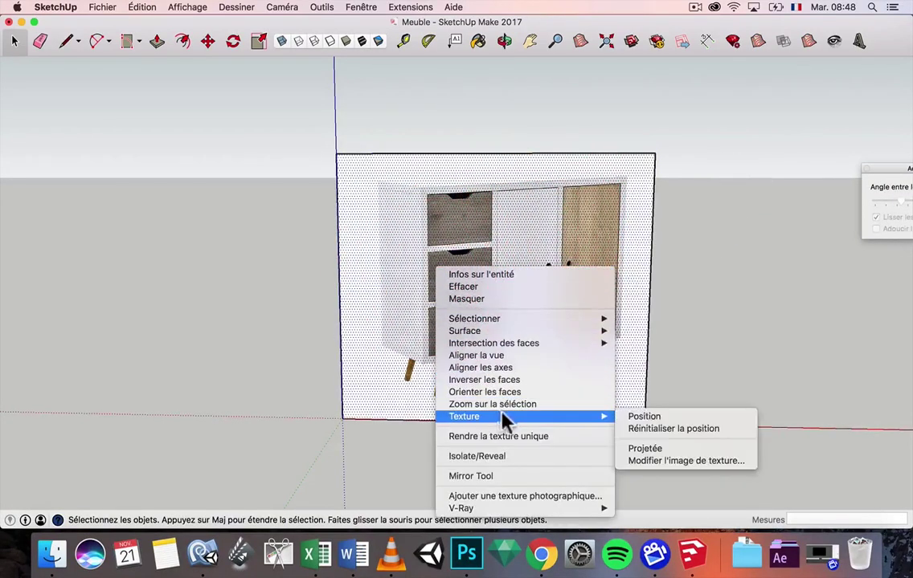
{"action": "left_click", "coordinate": [647, 416]}
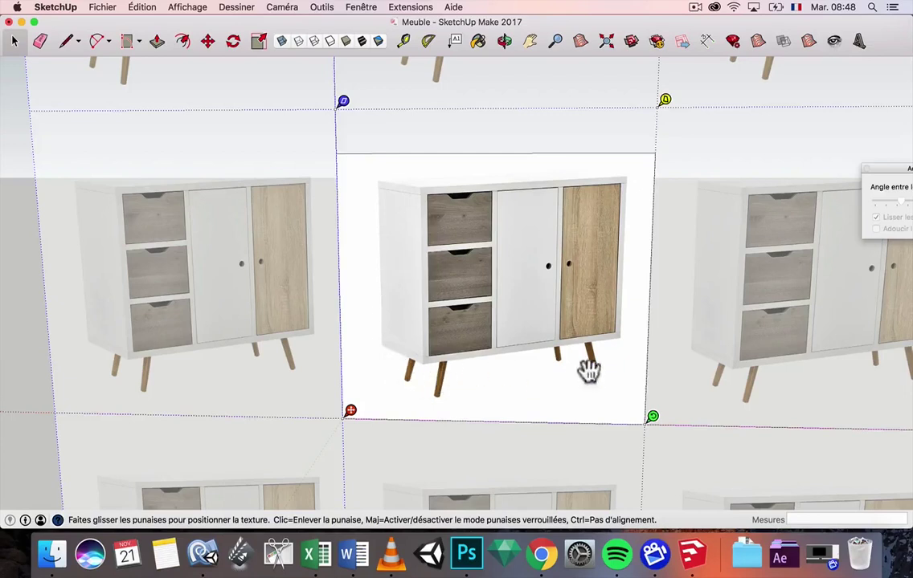
- Lift the blue texture pin and place it on the upper-left corner of the sideboard's front in the photo
{"action": "mouse_move", "coordinate": [343, 102]}
{"action": "left_mouse_down"}
{"action": "mouse_move", "coordinate": [342, 130]}
{"action": "mouse_move", "coordinate": [342, 120]}
{"action": "left_mouse_up"}
{"action": "left_click", "coordinate": [338, 118]}
{"action": "scroll", "coordinate": [547, 305], "scroll_direction": "up", "scroll_amount": 3}
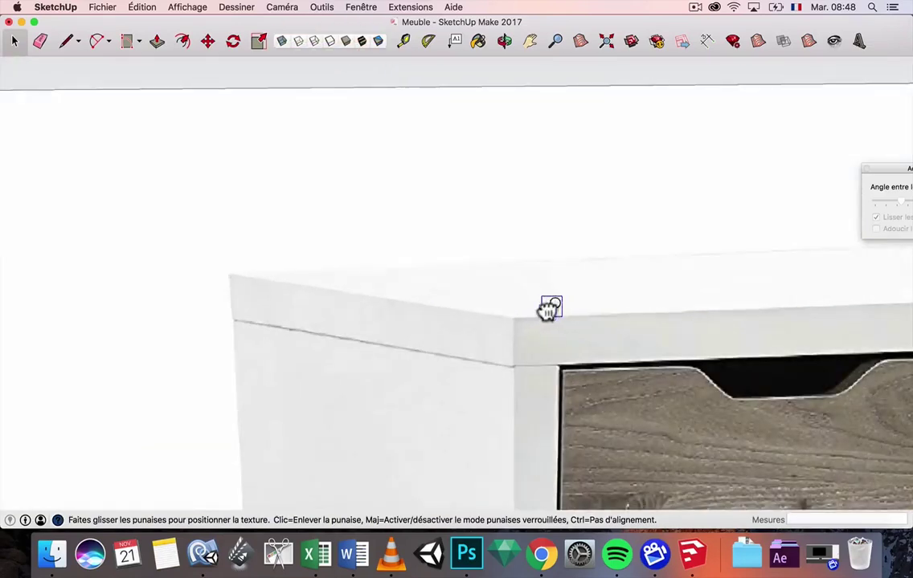
{"action": "scroll", "coordinate": [530, 316], "scroll_direction": "up", "scroll_amount": 3}
{"action": "left_click", "coordinate": [477, 322]}
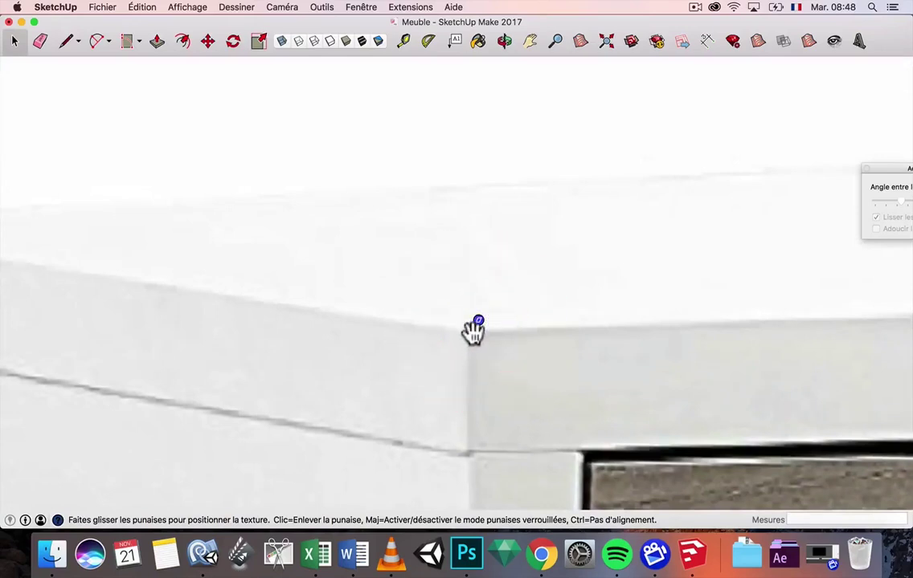
- Move the yellow texture pin onto the upper-right corner of the sideboard's front in the photo
{"action": "scroll", "coordinate": [473, 327], "scroll_direction": "down", "scroll_amount": 10}
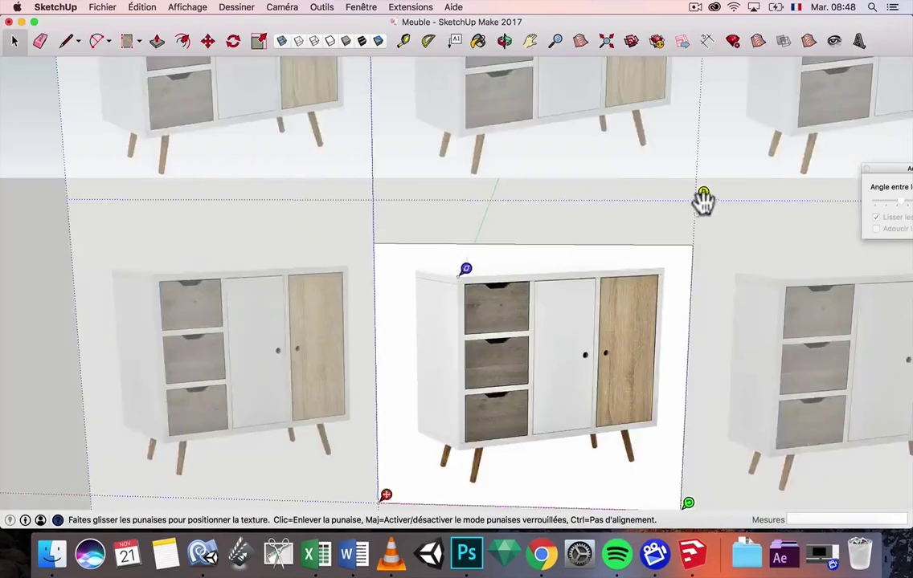
{"action": "scroll", "coordinate": [693, 221], "scroll_direction": "up", "scroll_amount": 10}
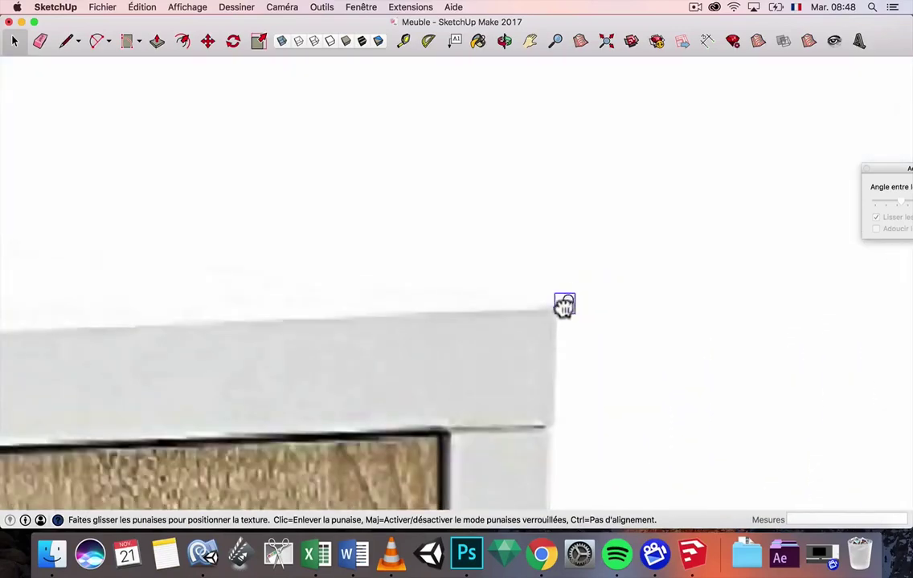
{"action": "left_click", "coordinate": [568, 310]}
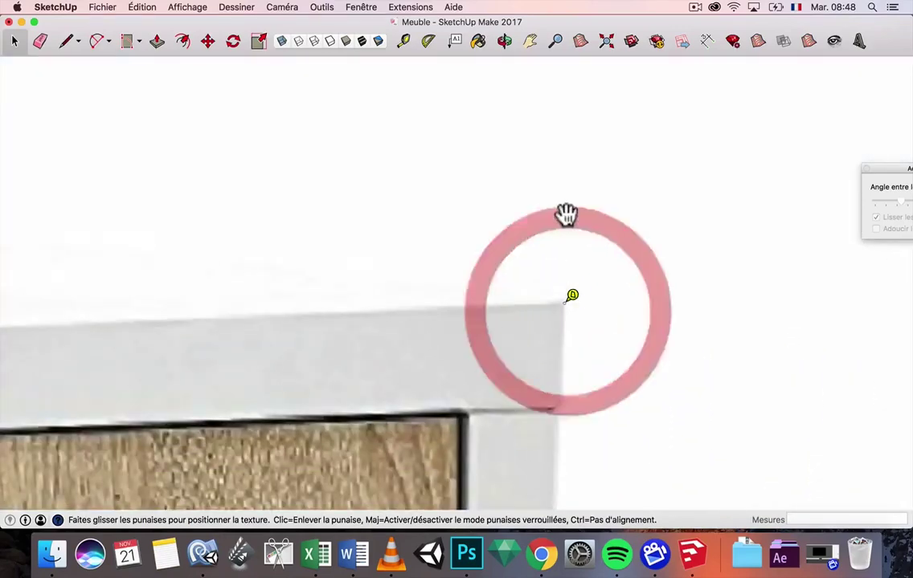
- Place the green texture pin directly below the lower-right corner of the sideboard's front, near the level of the feet
{"action": "scroll", "coordinate": [566, 219], "scroll_direction": "down", "scroll_amount": 10}
{"action": "scroll", "coordinate": [582, 410], "scroll_direction": "up", "scroll_amount": 3}
{"action": "scroll", "coordinate": [594, 465], "scroll_direction": "down", "scroll_amount": 3}
{"action": "left_click", "coordinate": [594, 477]}
{"action": "scroll", "coordinate": [567, 386], "scroll_direction": "up", "scroll_amount": 8}
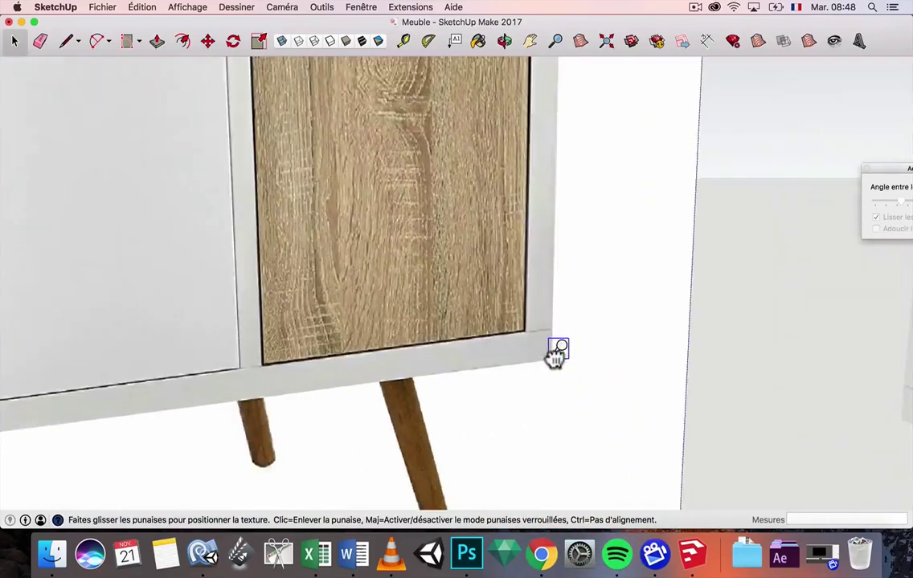
{"action": "scroll", "coordinate": [559, 384], "scroll_direction": "down", "scroll_amount": 3}
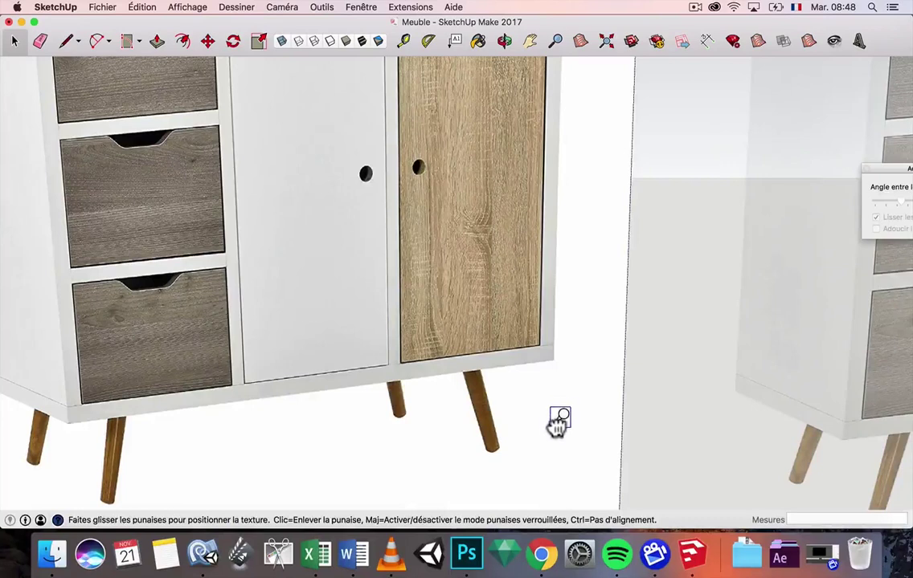
{"action": "scroll", "coordinate": [269, 386], "scroll_direction": "down", "scroll_amount": 3}
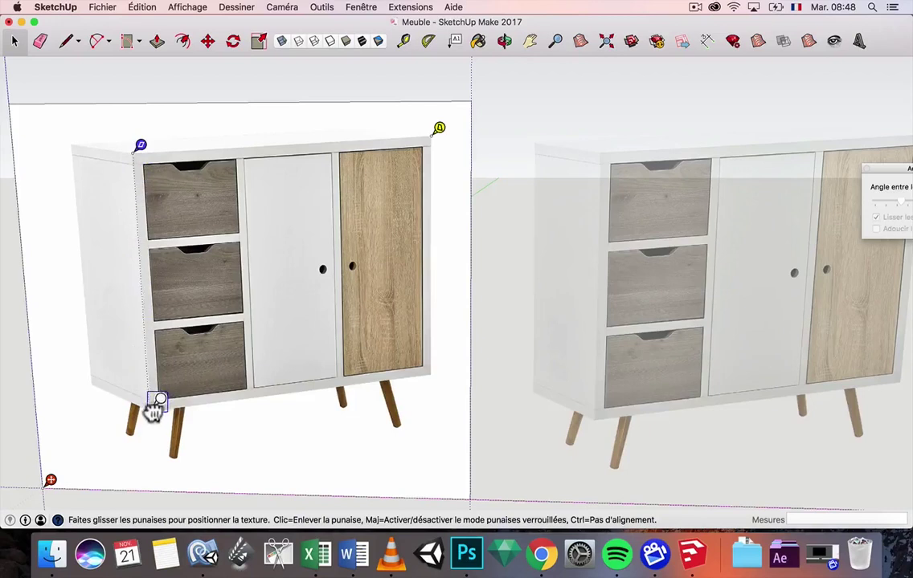
{"action": "scroll", "coordinate": [430, 371], "scroll_direction": "up", "scroll_amount": 5}
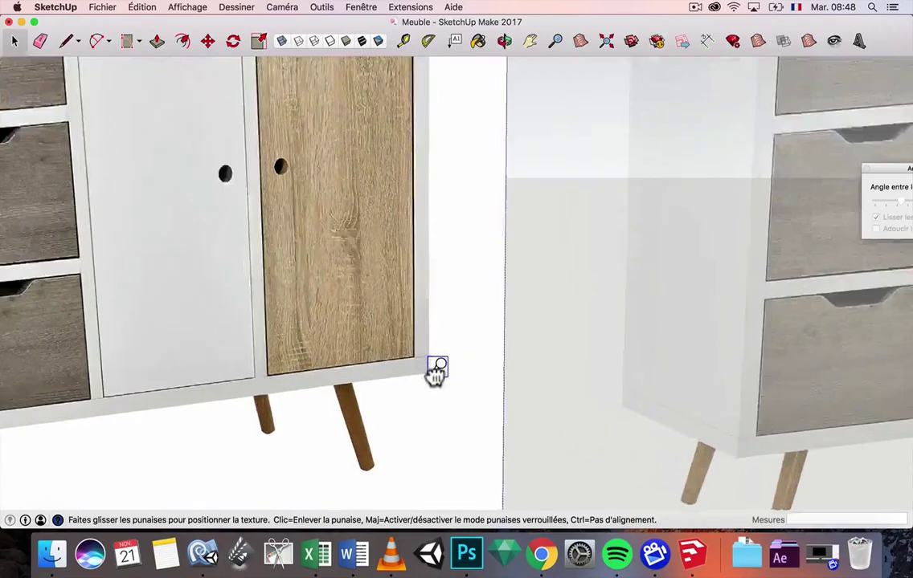
{"action": "left_click", "coordinate": [434, 468]}
- Place the red texture pin directly below the lower-left corner of the sideboard's front, level with the front foot
{"action": "scroll", "coordinate": [418, 340], "scroll_direction": "down", "scroll_amount": 8}
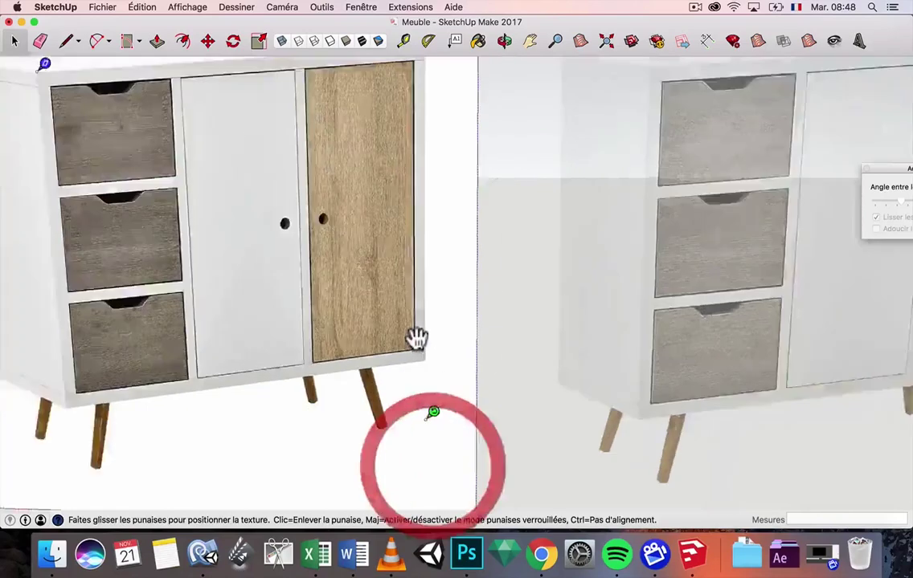
{"action": "scroll", "coordinate": [227, 402], "scroll_direction": "up", "scroll_amount": 5}
{"action": "left_click", "coordinate": [206, 376]}
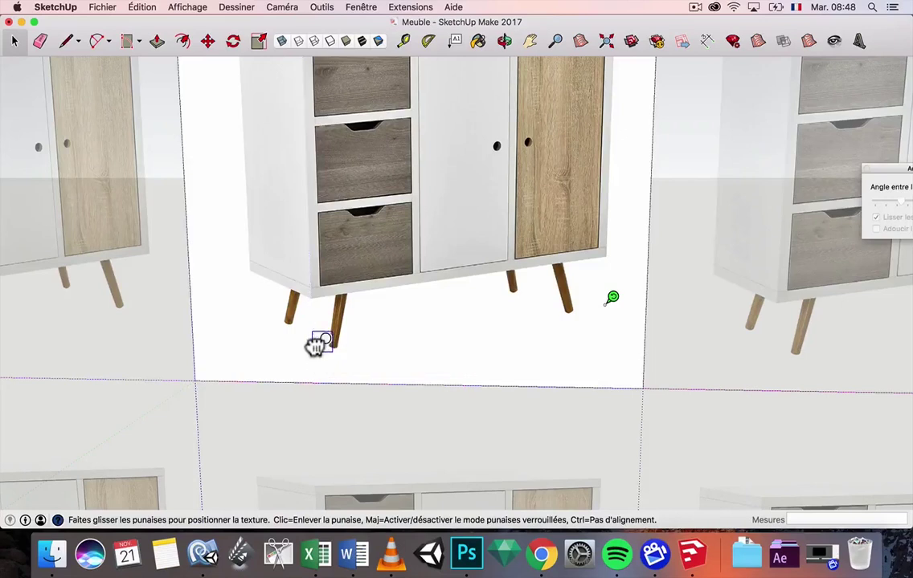
{"action": "left_click", "coordinate": [321, 344]}
{"action": "scroll", "coordinate": [329, 341], "scroll_direction": "down", "scroll_amount": 3}
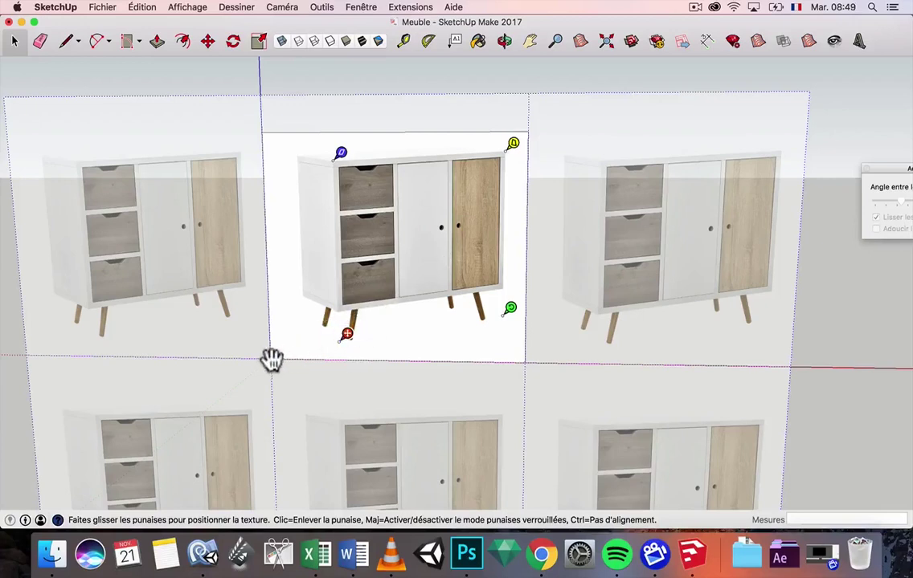
- Shift the texture so the red pin meets the origin, and stretch the green, blue and yellow pins to the face's matching corners
{"action": "left_click_drag", "start_coordinate": [402, 273], "coordinate": [332, 294]}
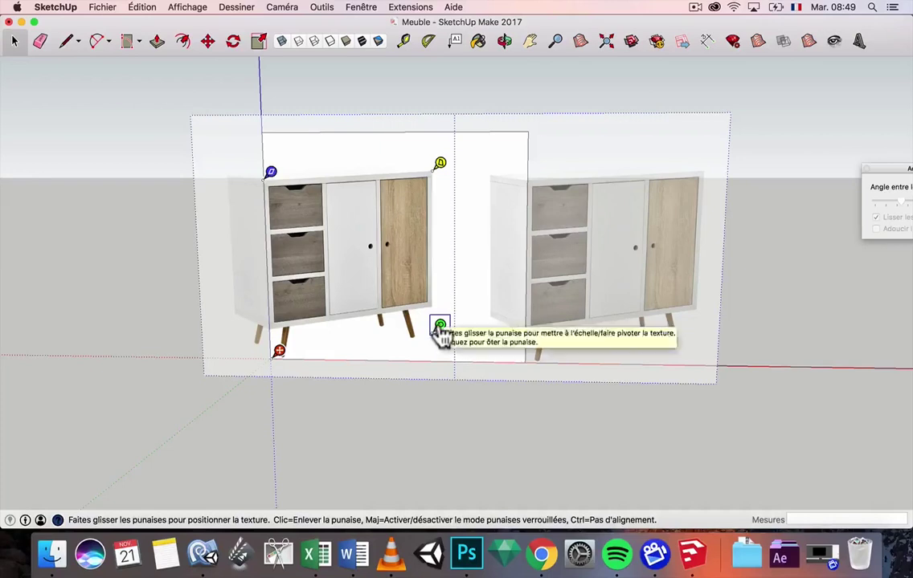
{"action": "left_click_drag", "start_coordinate": [440, 327], "coordinate": [532, 355]}
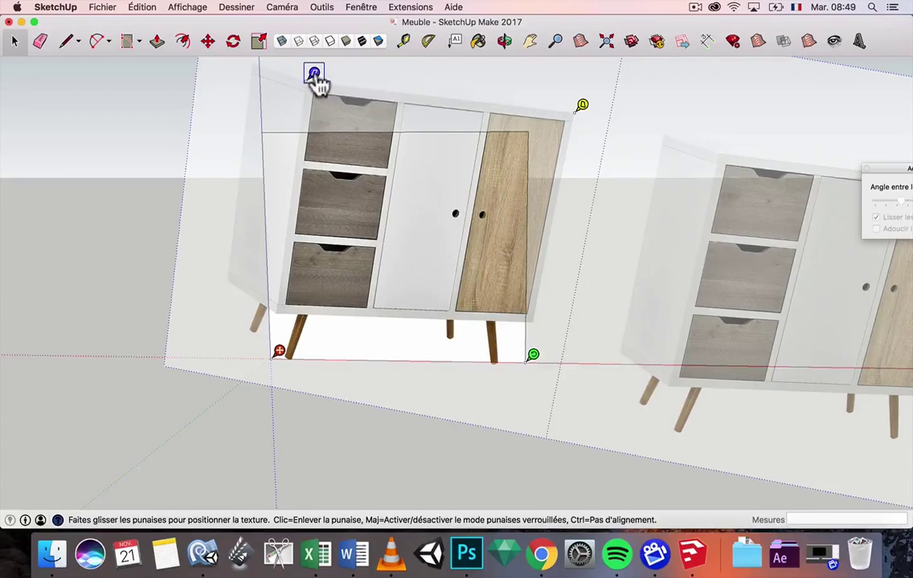
{"action": "left_click_drag", "start_coordinate": [314, 75], "coordinate": [270, 124]}
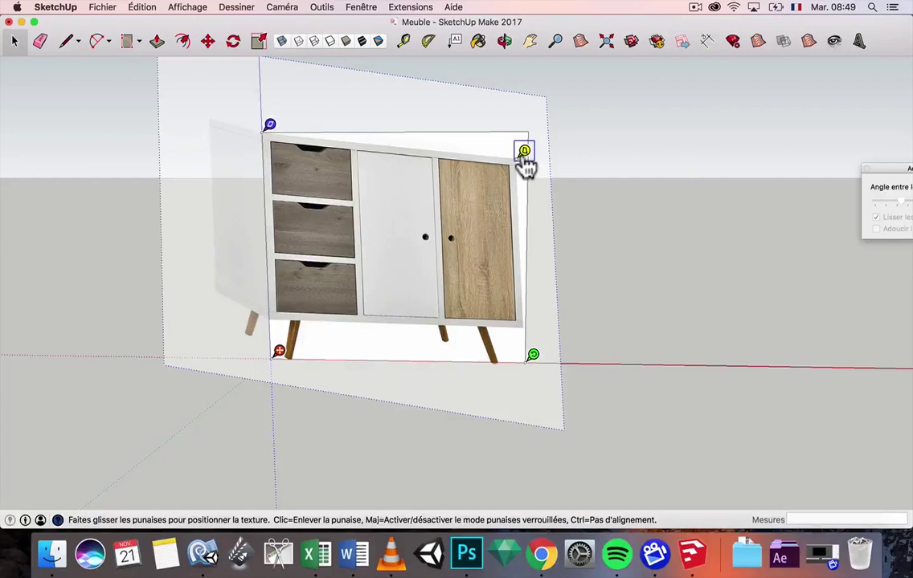
{"action": "left_click_drag", "start_coordinate": [523, 155], "coordinate": [530, 129]}
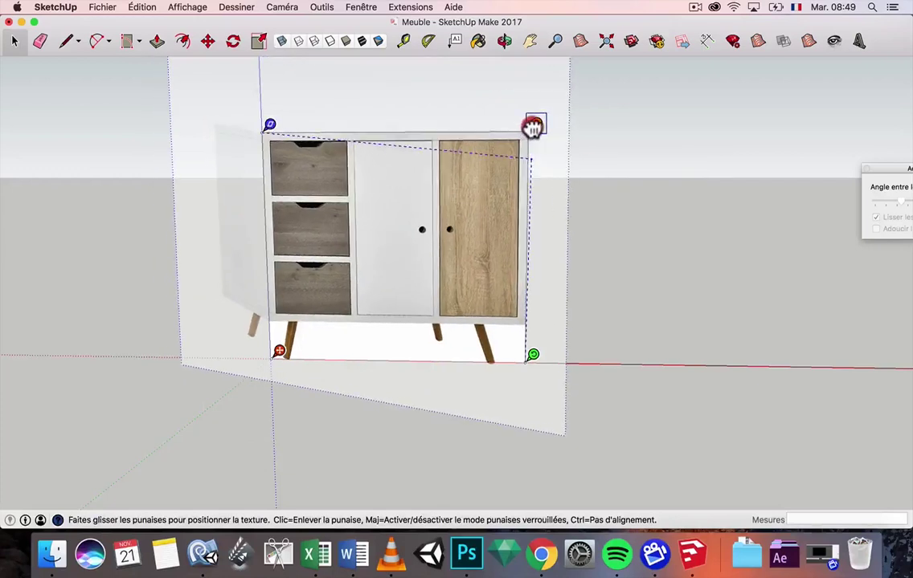
- Apply the adjusted photo texture to the sideboard's front face and clear the selection
{"action": "key", "text": "Return"}
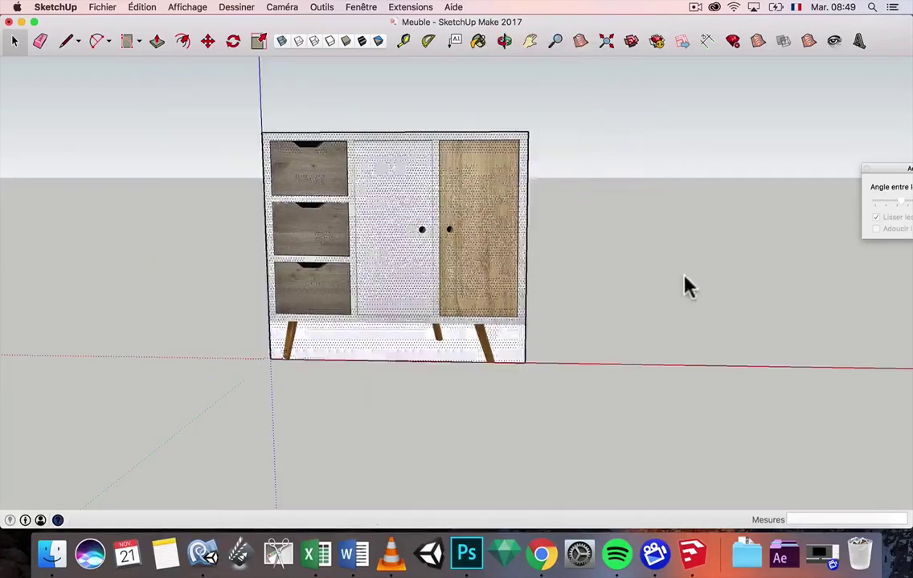
{"action": "left_click", "coordinate": [613, 271]}
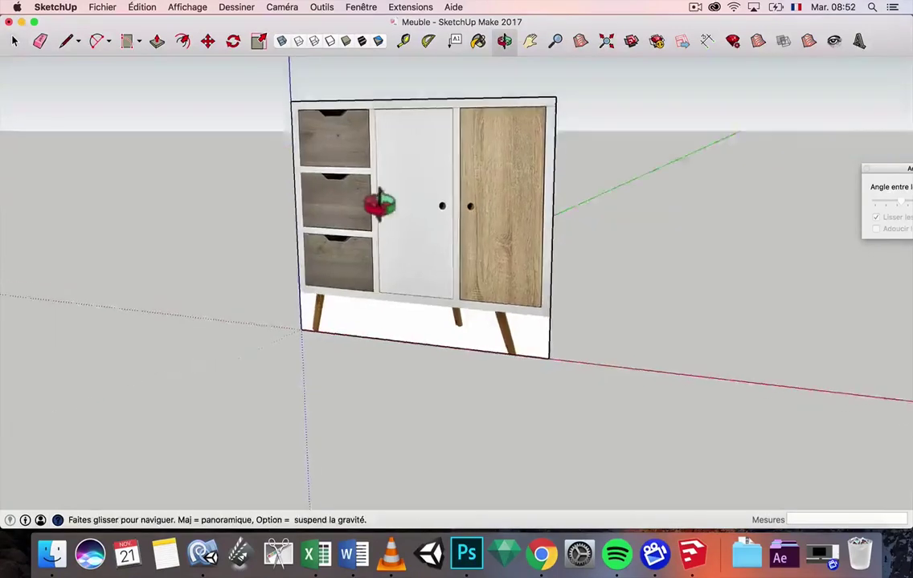
{"action": "middle_click_drag", "start_coordinate": [380, 204], "coordinate": [418, 220]}
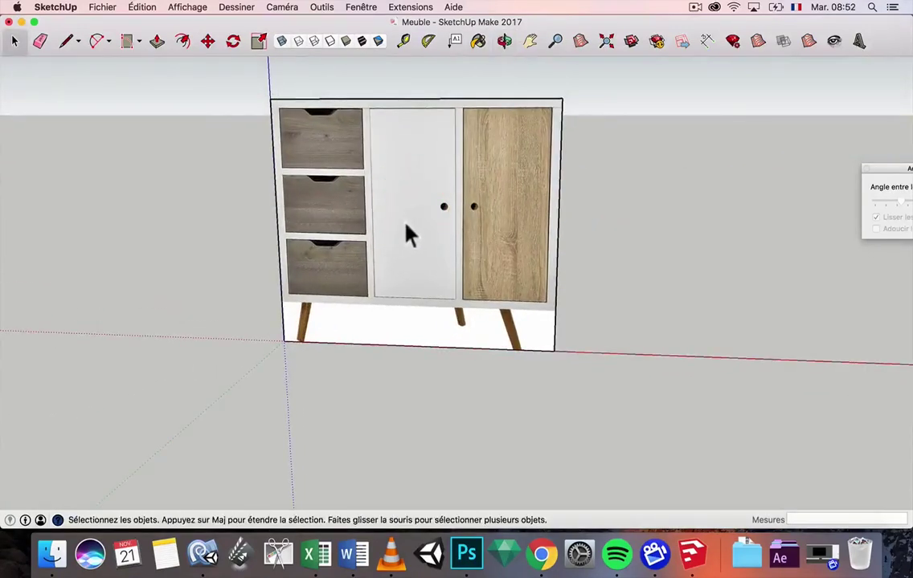
- Make the photo texture on the front face unique, cropped to that face
{"action": "left_click", "coordinate": [477, 42]}
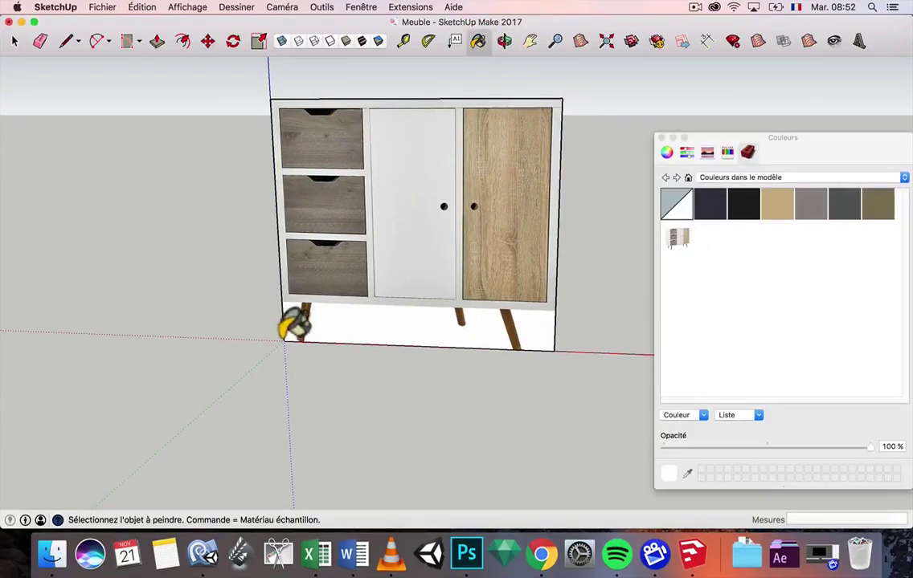
{"action": "left_click", "coordinate": [15, 41]}
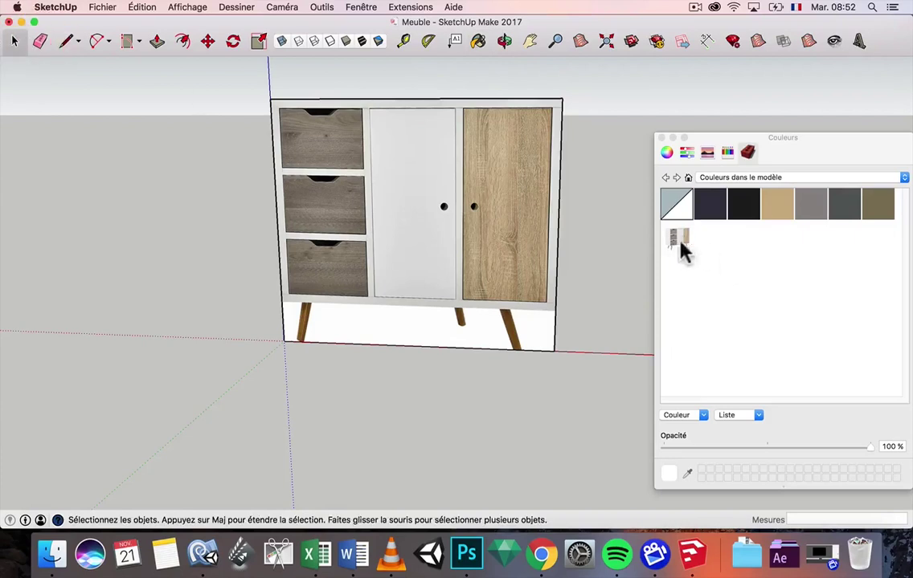
{"action": "left_click", "coordinate": [710, 211]}
{"action": "left_click", "coordinate": [14, 41]}
{"action": "right_click", "coordinate": [400, 210]}
{"action": "right_click", "coordinate": [412, 205]}
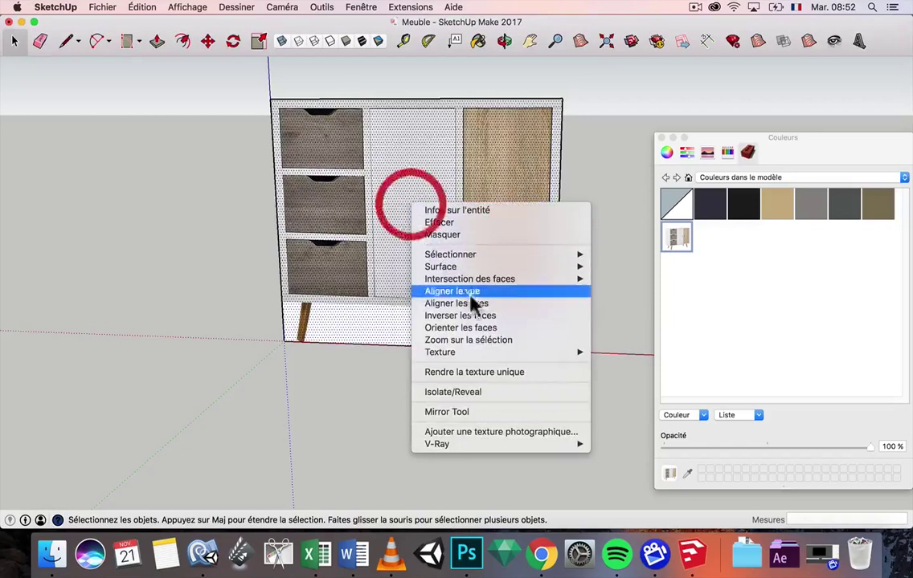
{"action": "left_click", "coordinate": [508, 371]}
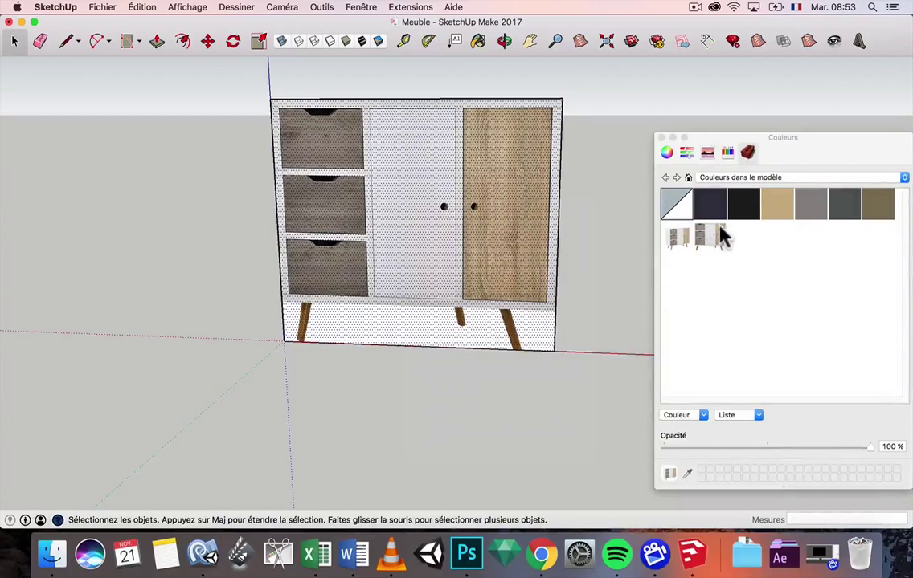
- Delete the original uncropped sideboard photo material from the model's materials
{"action": "right_click", "coordinate": [679, 245]}
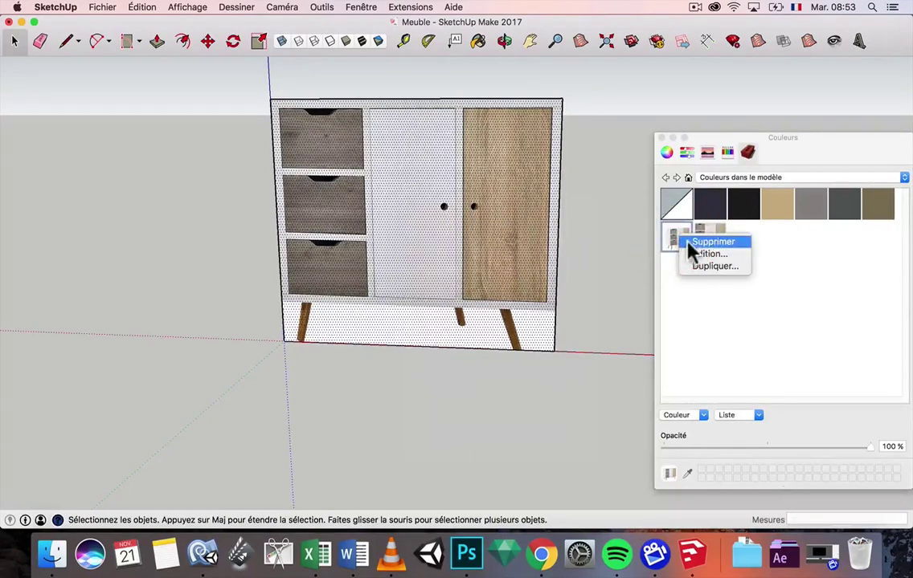
{"action": "left_click", "coordinate": [694, 244]}
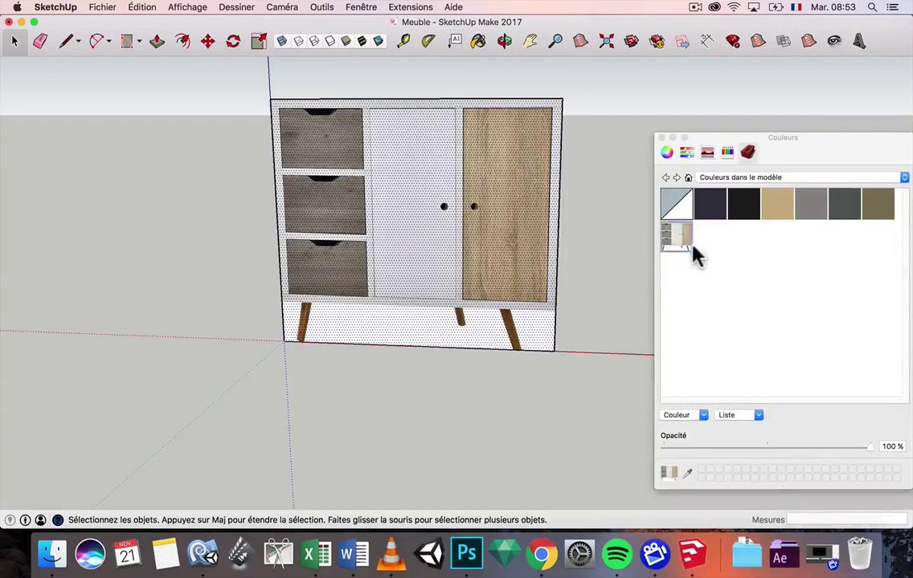
{"action": "left_click", "coordinate": [13, 41]}
- Preview the infos image from the photo course folder on the desktop in Finder to check the sideboard's depth
{"action": "left_click", "coordinate": [53, 561]}
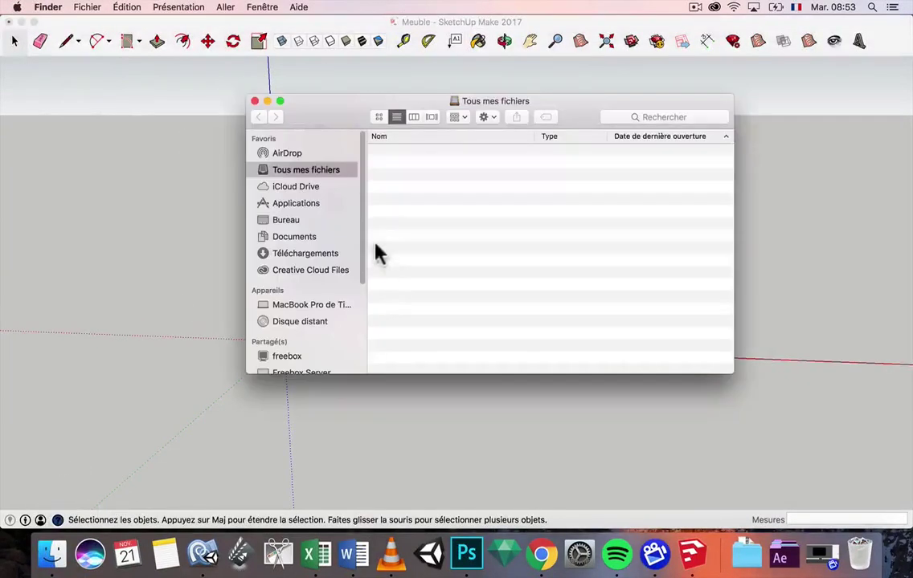
{"action": "left_click", "coordinate": [320, 220]}
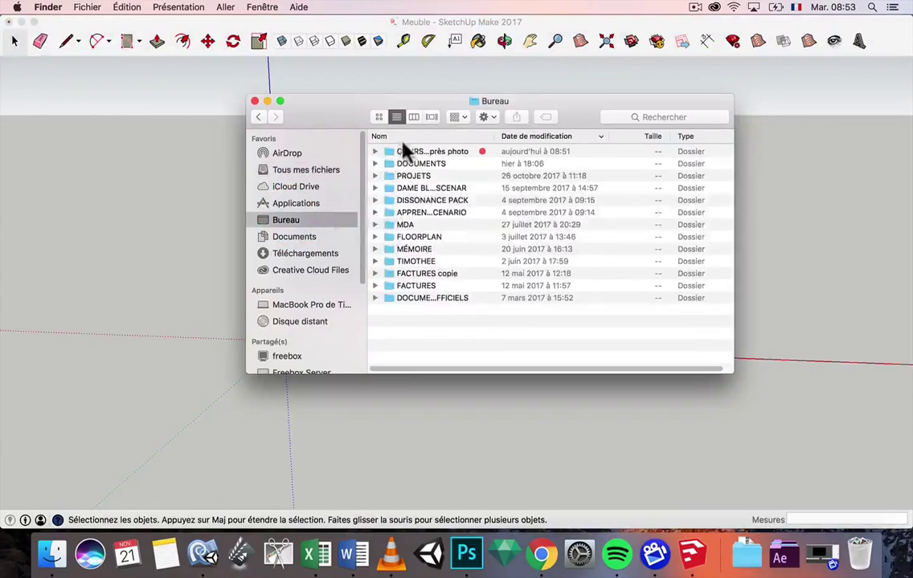
{"action": "left_click", "coordinate": [375, 151]}
{"action": "left_click", "coordinate": [422, 188]}
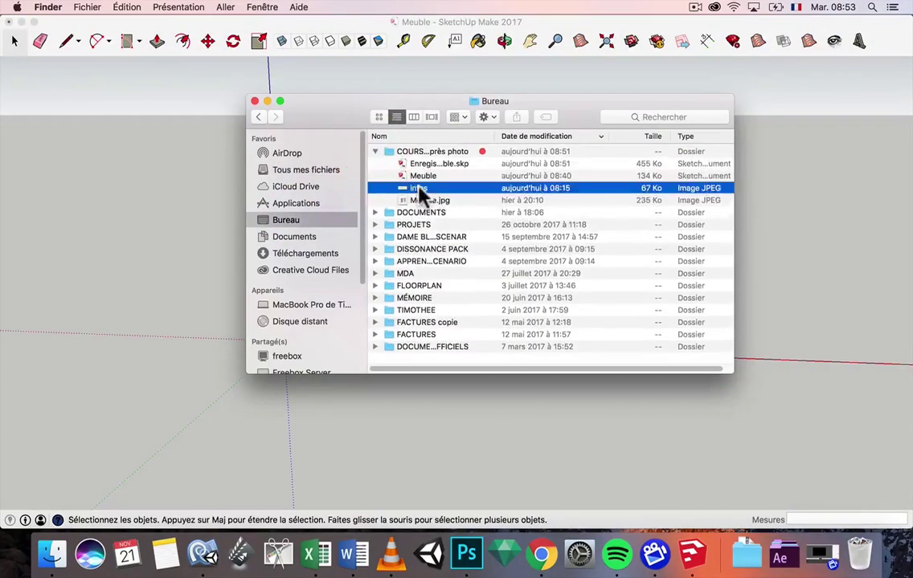
{"action": "key", "text": "space"}
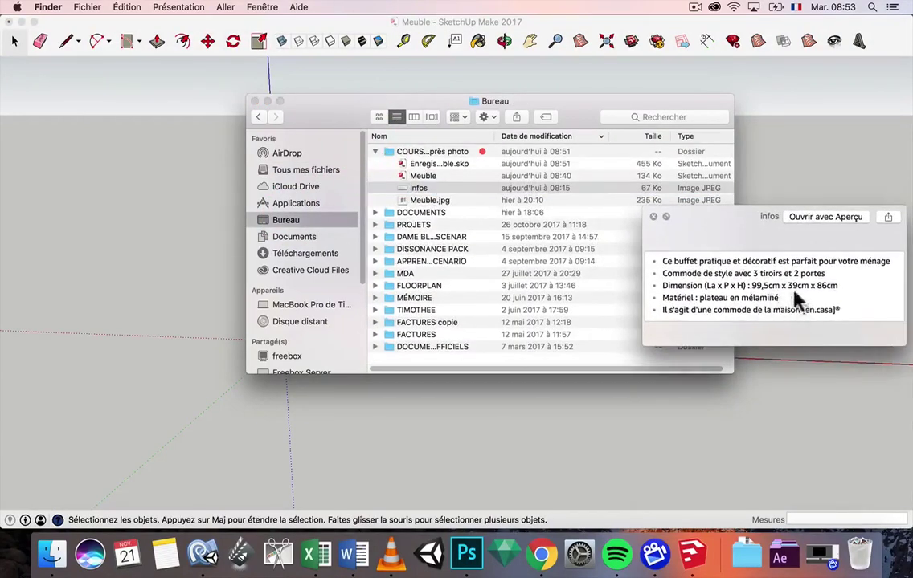
{"action": "left_click", "coordinate": [682, 414]}
- Try to extrude the sideboard's front face by 39 cm with Push/Pull, and undo the result
{"action": "mouse_move", "coordinate": [681, 415]}
{"action": "middle_mouse_down"}
{"action": "mouse_move", "coordinate": [574, 298]}
{"action": "mouse_move", "coordinate": [669, 301]}
{"action": "middle_mouse_up"}
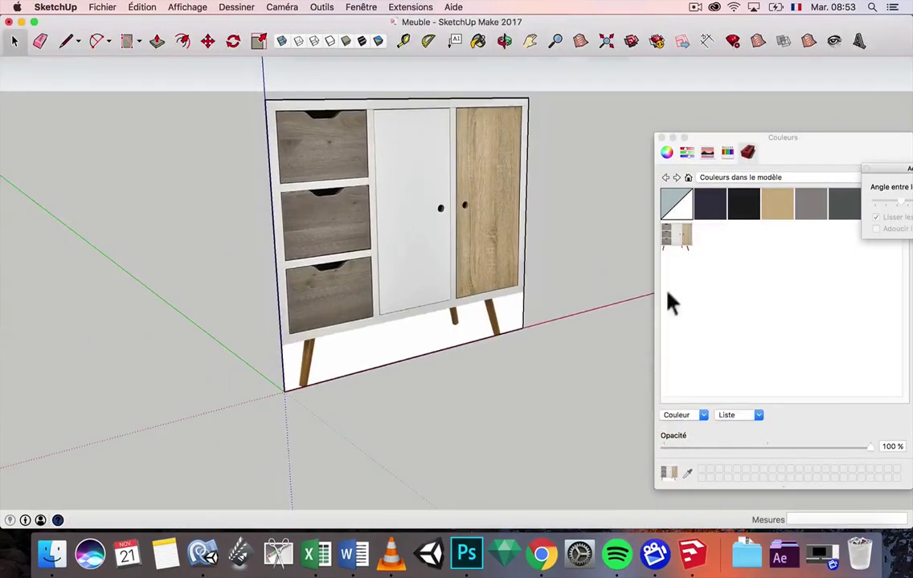
{"action": "left_click", "coordinate": [157, 41]}
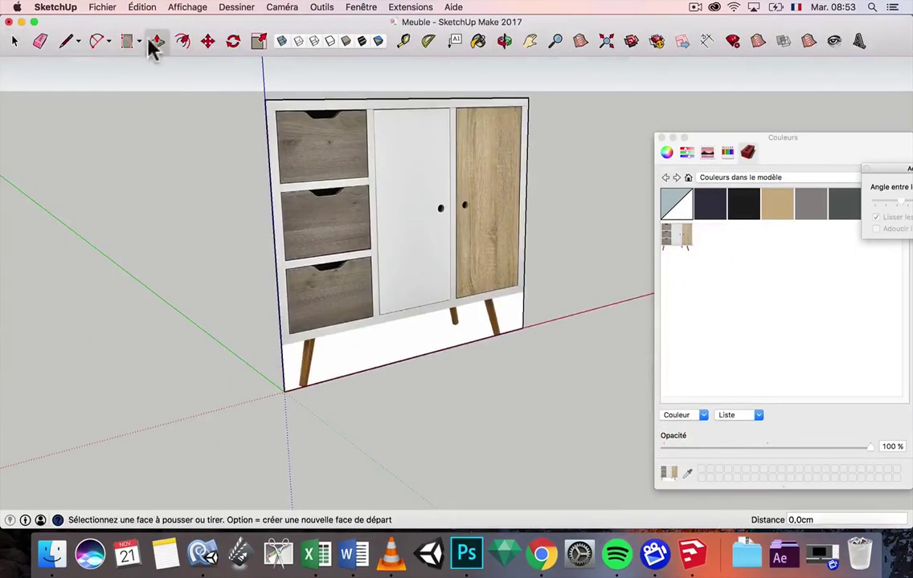
{"action": "left_click", "coordinate": [366, 244]}
{"action": "left_click", "coordinate": [380, 257]}
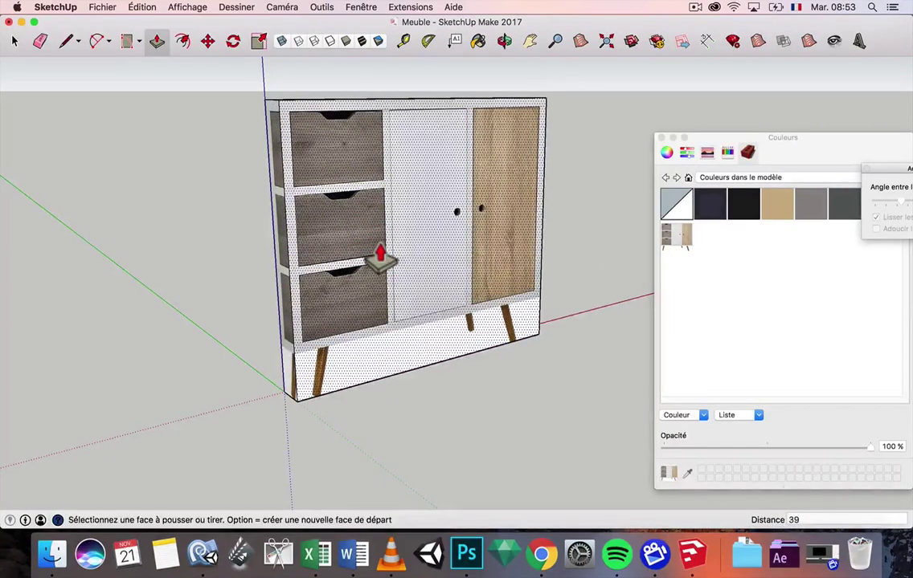
{"action": "key", "text": "Return"}
{"action": "key", "text": "super+z"}
{"action": "left_click_drag", "start_coordinate": [361, 204], "coordinate": [306, 194]}
{"action": "key", "text": "super+z"}
- Extrude the textured front face forward by 39 cm to give the sideboard its depth
{"action": "left_click_drag", "start_coordinate": [363, 222], "coordinate": [377, 238]}
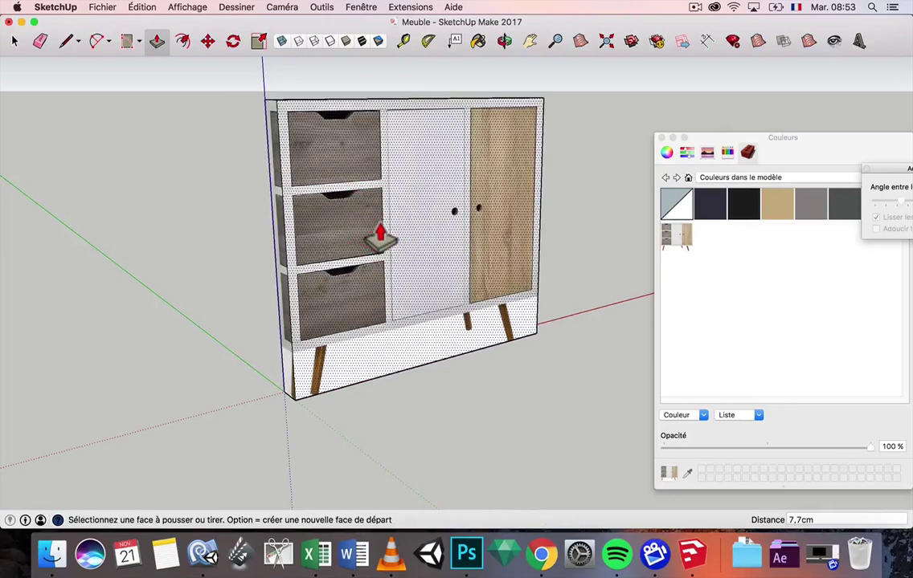
{"action": "key", "text": "Return"}
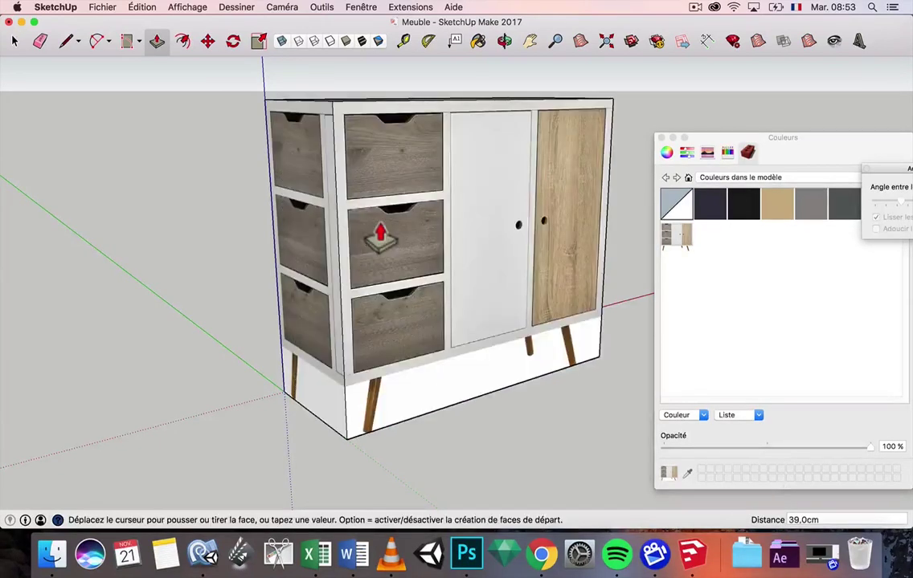
{"action": "left_click", "coordinate": [15, 41]}
- Draw a rotated rectangle about 27 cm high over the plain upper part of the white door
{"action": "middle_click_drag", "start_coordinate": [277, 193], "coordinate": [275, 235]}
{"action": "middle_click_drag", "start_coordinate": [369, 232], "coordinate": [423, 196]}
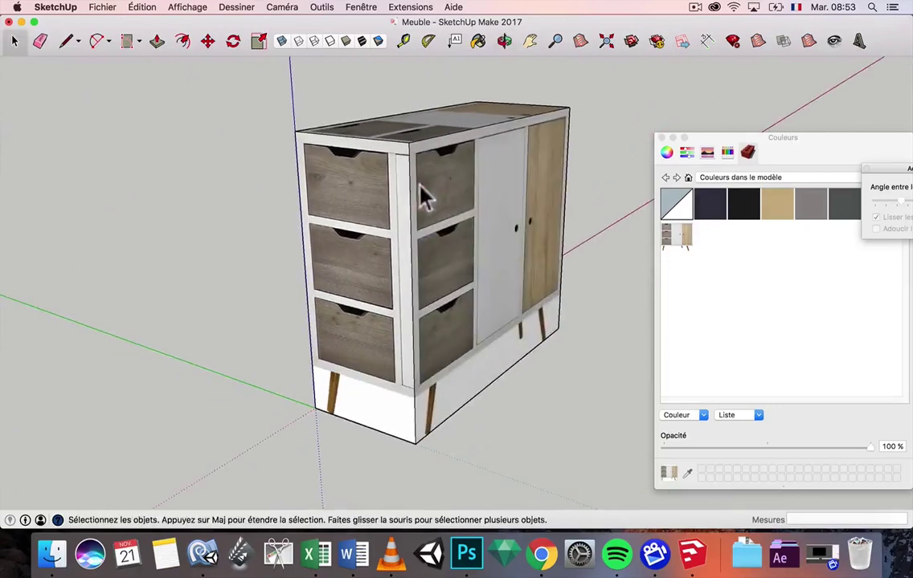
{"action": "middle_click_drag", "start_coordinate": [480, 115], "coordinate": [342, 214]}
{"action": "middle_click_drag", "start_coordinate": [414, 188], "coordinate": [351, 187]}
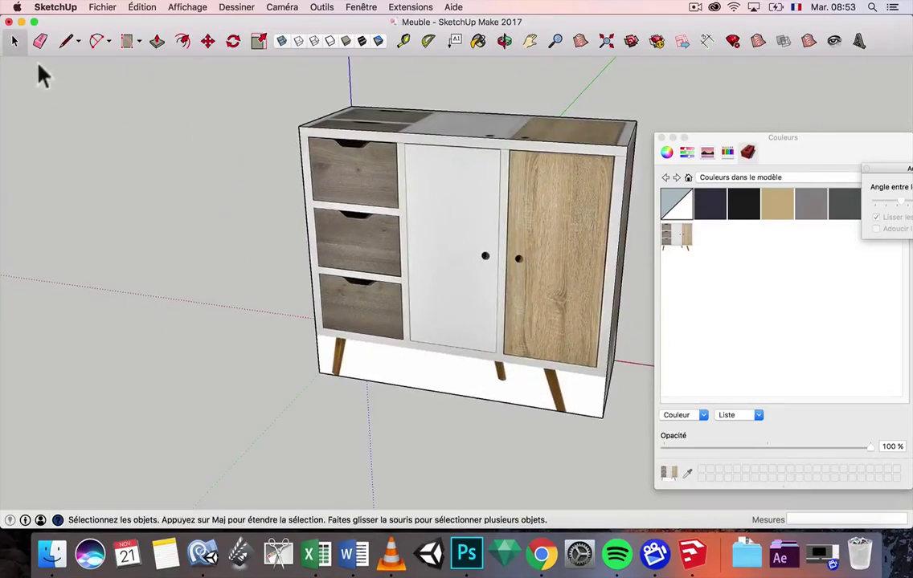
{"action": "left_click", "coordinate": [128, 44]}
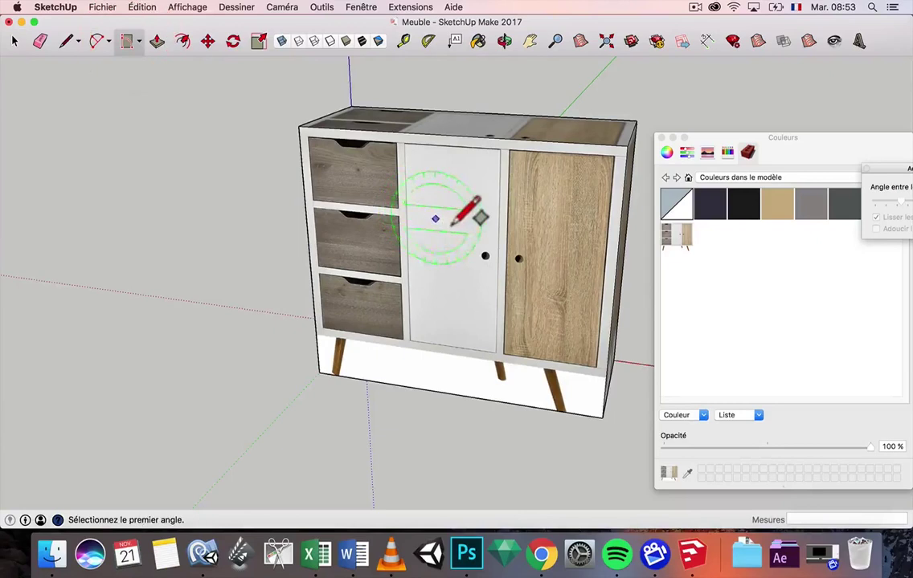
{"action": "left_click", "coordinate": [408, 147]}
{"action": "left_click", "coordinate": [499, 151]}
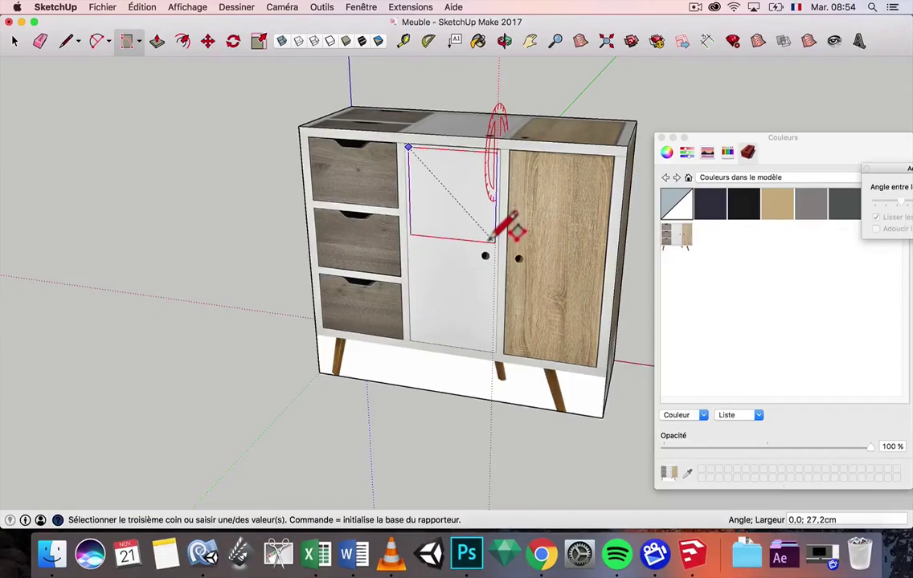
{"action": "left_click", "coordinate": [491, 239]}
{"action": "left_click", "coordinate": [15, 41]}
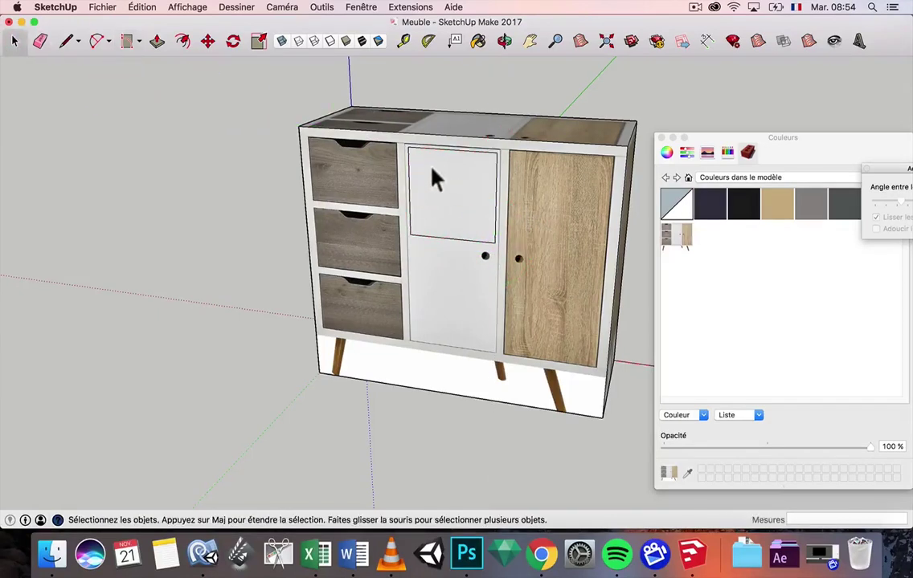
- Make the texture of the rectangle on the white door unique and pick the new plain white material
{"action": "scroll", "coordinate": [434, 175], "scroll_direction": "up", "scroll_amount": 5}
{"action": "left_click", "coordinate": [463, 197]}
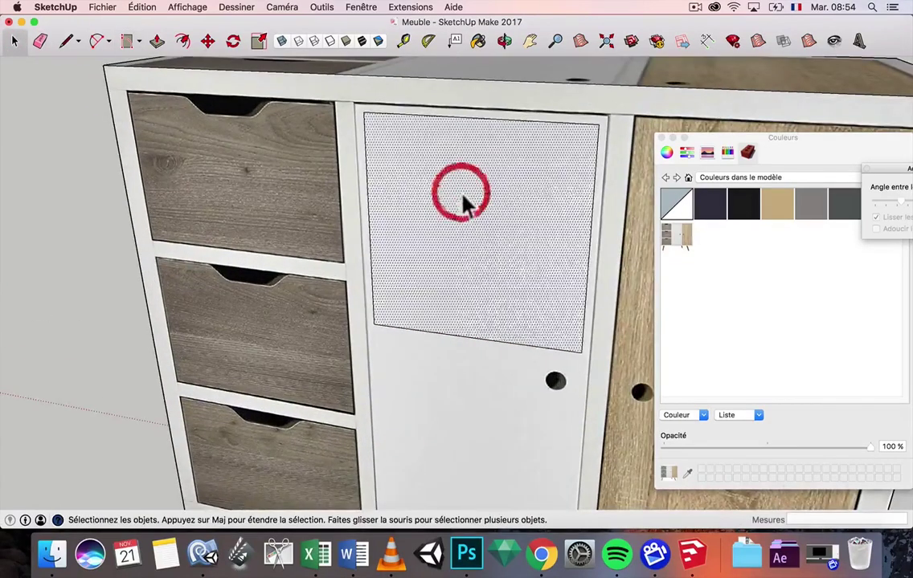
{"action": "right_click", "coordinate": [463, 197]}
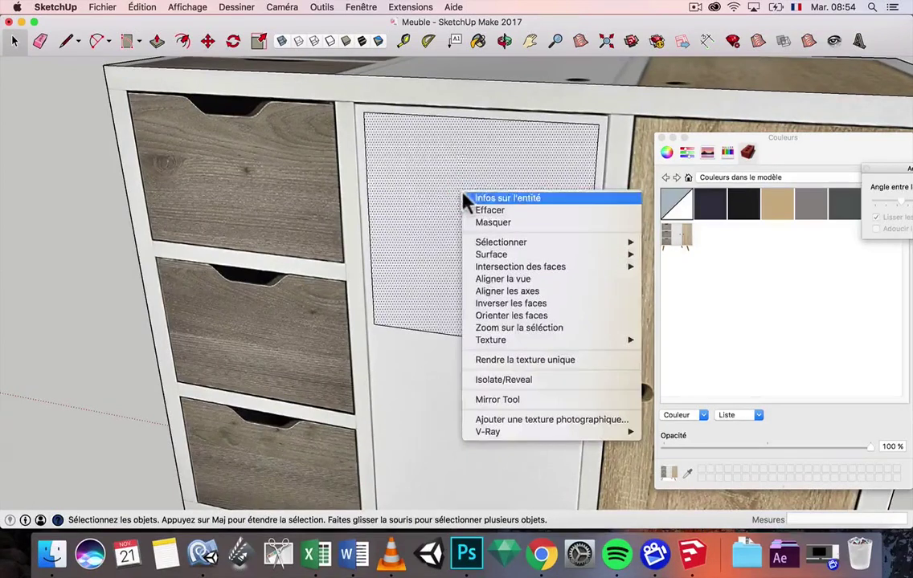
{"action": "left_click", "coordinate": [565, 360]}
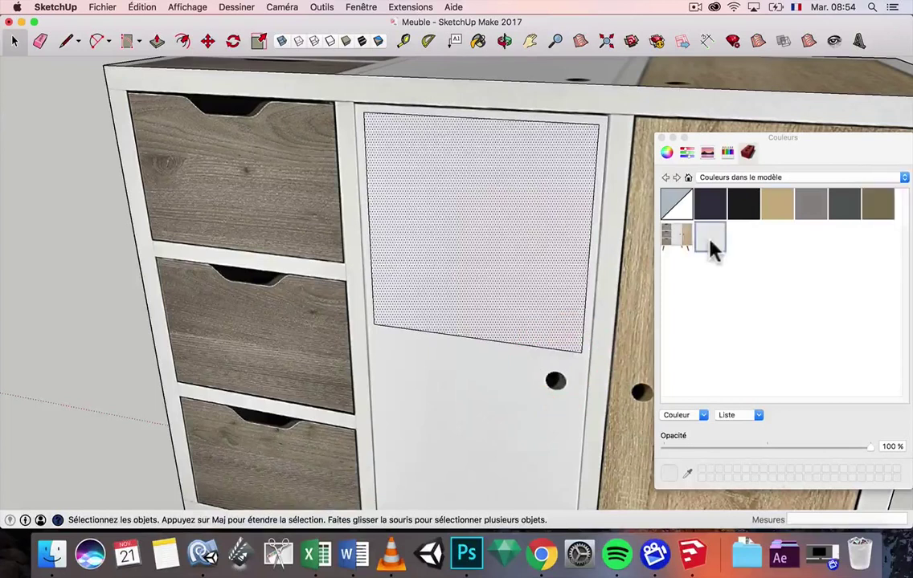
{"action": "left_click", "coordinate": [710, 239]}
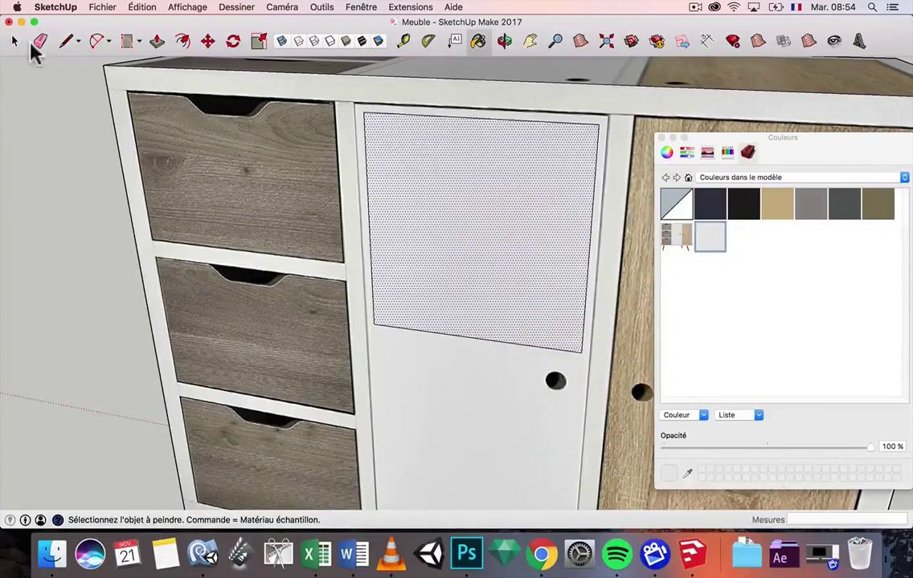
- Erase the four edges of the helper rectangle on the white door
{"action": "left_click", "coordinate": [39, 41]}
{"action": "left_click", "coordinate": [366, 176]}
{"action": "mouse_move", "coordinate": [409, 119]}
{"action": "left_mouse_down"}
{"action": "mouse_move", "coordinate": [444, 110]}
{"action": "mouse_move", "coordinate": [546, 137]}
{"action": "mouse_move", "coordinate": [594, 175]}
{"action": "mouse_move", "coordinate": [593, 183]}
{"action": "left_mouse_up"}
{"action": "left_click", "coordinate": [501, 335]}
{"action": "scroll", "coordinate": [477, 318], "scroll_direction": "down", "scroll_amount": 3}
- Paint the sideboard's top, back and both sides with the plain white material
{"action": "left_click", "coordinate": [478, 42]}
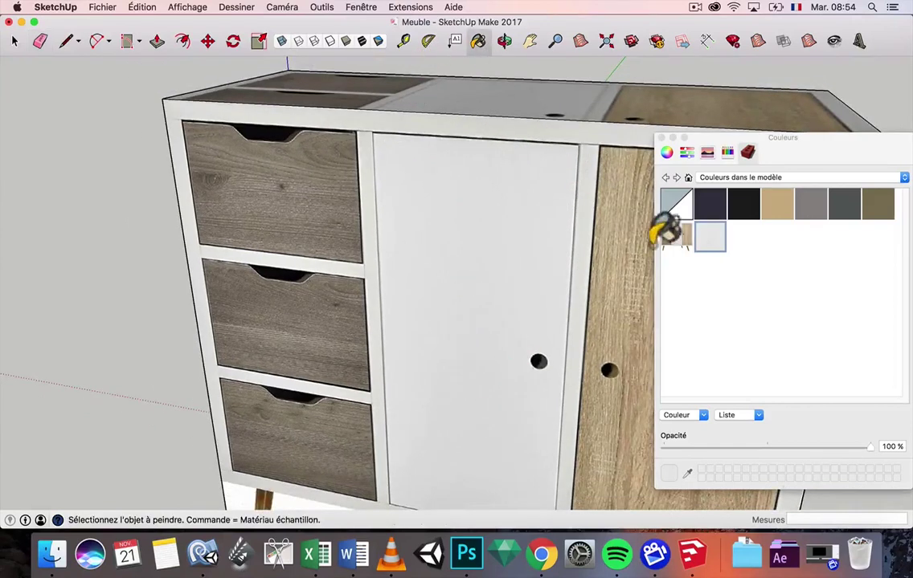
{"action": "middle_click_drag", "start_coordinate": [431, 281], "coordinate": [632, 316]}
{"action": "mouse_move", "coordinate": [437, 261]}
{"action": "middle_mouse_down"}
{"action": "mouse_move", "coordinate": [483, 322]}
{"action": "mouse_move", "coordinate": [408, 275]}
{"action": "mouse_move", "coordinate": [486, 305]}
{"action": "mouse_move", "coordinate": [494, 249]}
{"action": "mouse_move", "coordinate": [723, 305]}
{"action": "mouse_move", "coordinate": [770, 236]}
{"action": "middle_mouse_up"}
{"action": "left_click", "coordinate": [371, 255]}
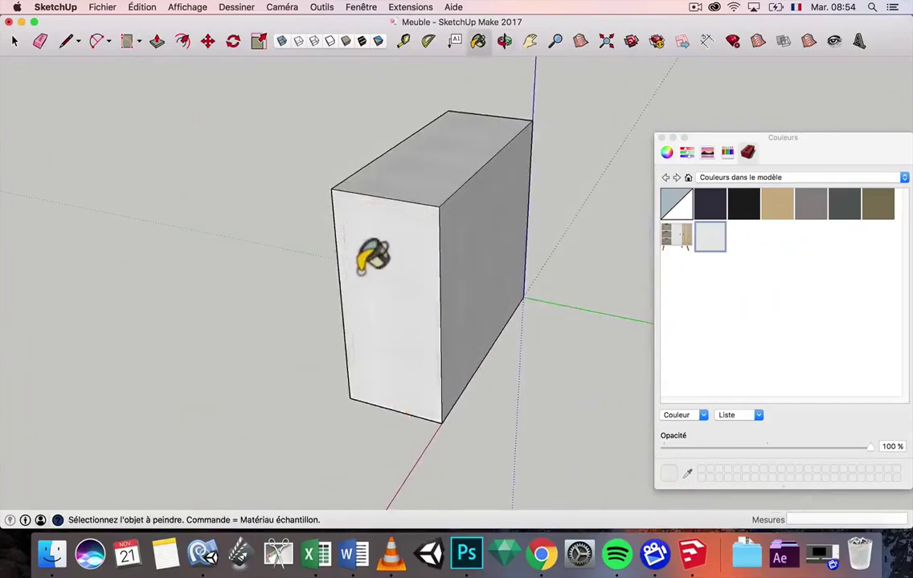
{"action": "middle_click_drag", "start_coordinate": [363, 271], "coordinate": [598, 273]}
{"action": "middle_click_drag", "start_coordinate": [414, 276], "coordinate": [697, 261]}
{"action": "middle_click_drag", "start_coordinate": [376, 292], "coordinate": [550, 173]}
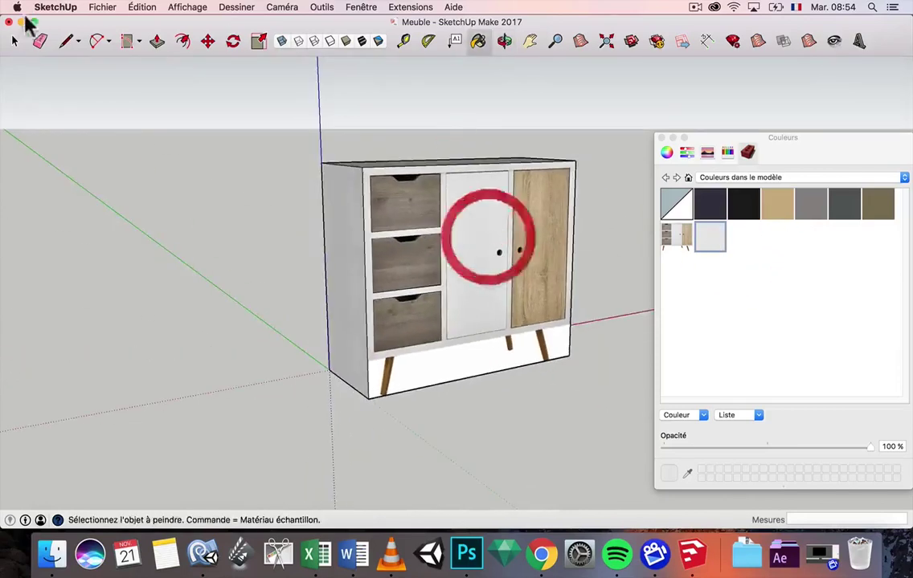
{"action": "left_click", "coordinate": [14, 40]}
- Draw a 99.5 cm line across the front face along the underside of the cabinet body, above the legs
{"action": "scroll", "coordinate": [537, 313], "scroll_direction": "up", "scroll_amount": 3}
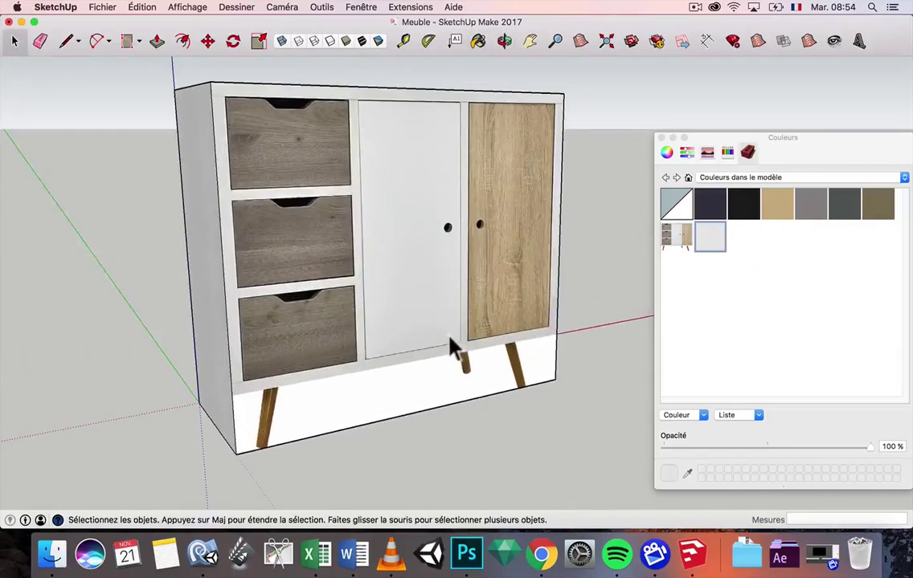
{"action": "left_click", "coordinate": [67, 42]}
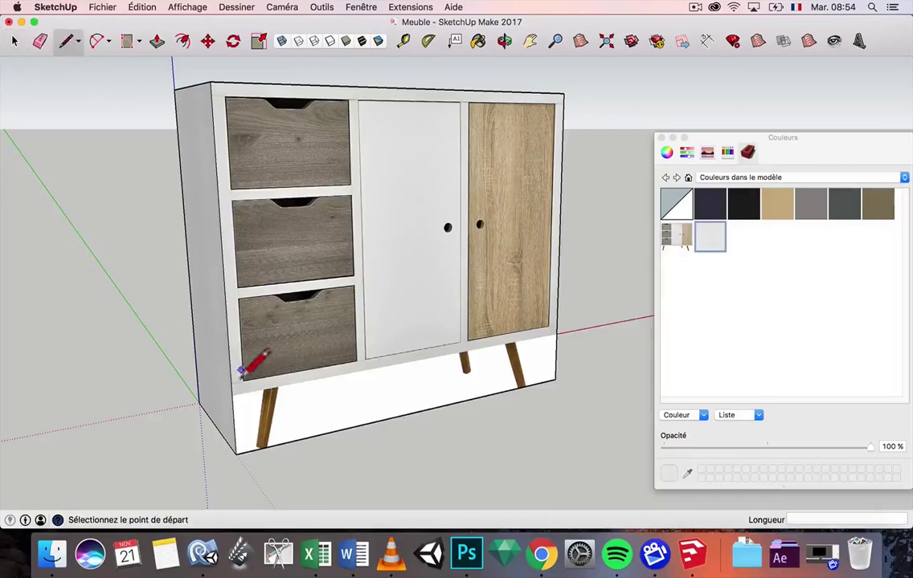
{"action": "scroll", "coordinate": [255, 366], "scroll_direction": "up", "scroll_amount": 5}
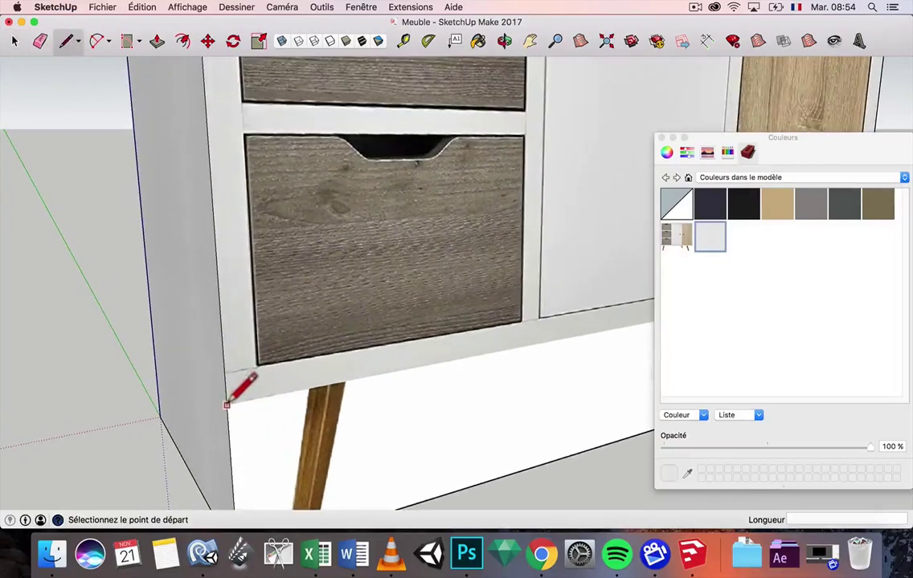
{"action": "left_click", "coordinate": [227, 405]}
{"action": "scroll", "coordinate": [229, 404], "scroll_direction": "down", "scroll_amount": 5}
{"action": "scroll", "coordinate": [450, 356], "scroll_direction": "up", "scroll_amount": 5}
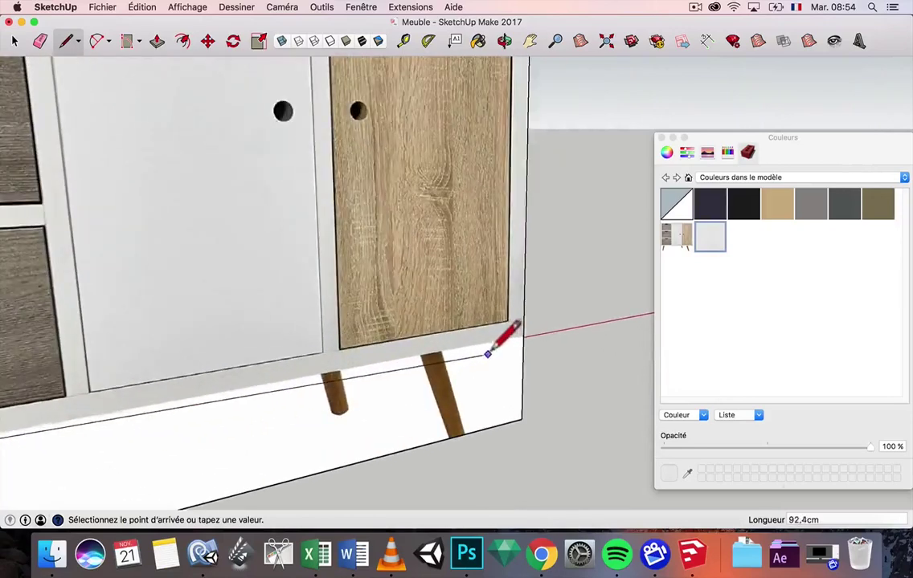
{"action": "left_click", "coordinate": [522, 334]}
{"action": "scroll", "coordinate": [524, 335], "scroll_direction": "down", "scroll_amount": 6}
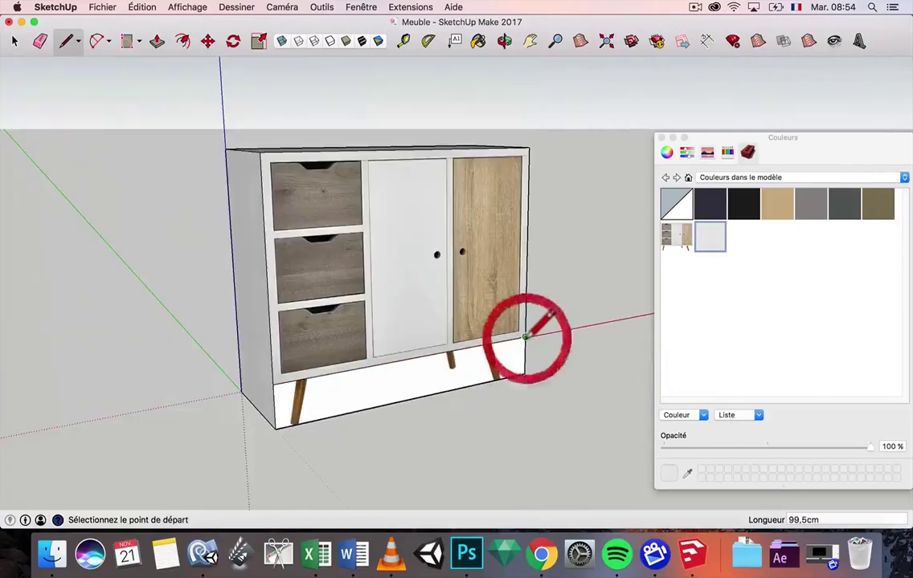
{"action": "left_click", "coordinate": [158, 44]}
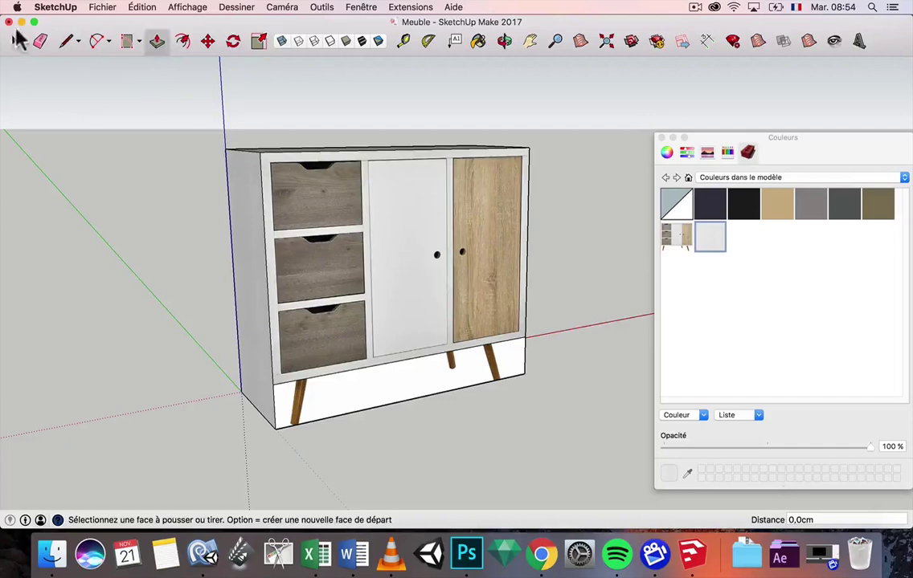
{"action": "left_click", "coordinate": [15, 40]}
{"action": "middle_click_drag", "start_coordinate": [409, 325], "coordinate": [362, 251]}
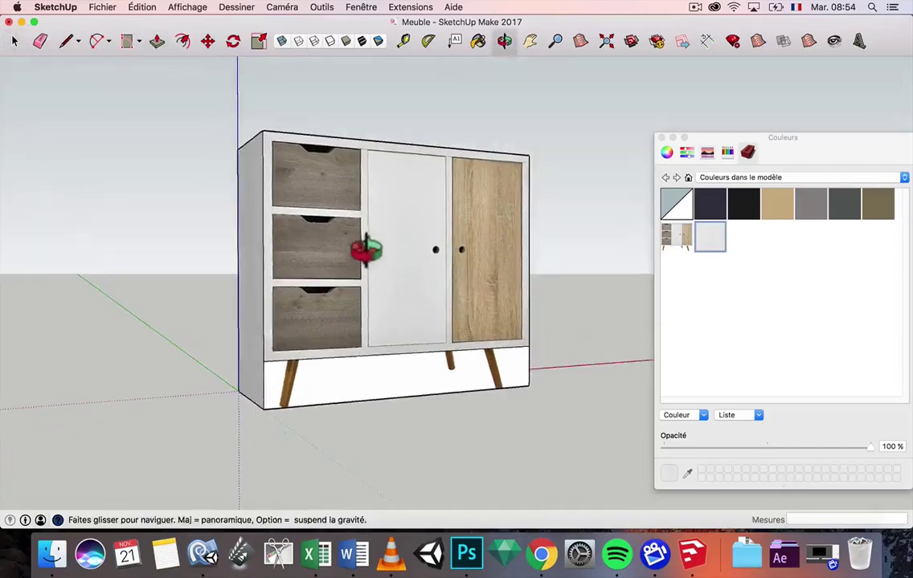
{"action": "left_click", "coordinate": [313, 386]}
{"action": "middle_click_drag", "start_coordinate": [322, 381], "coordinate": [444, 375]}
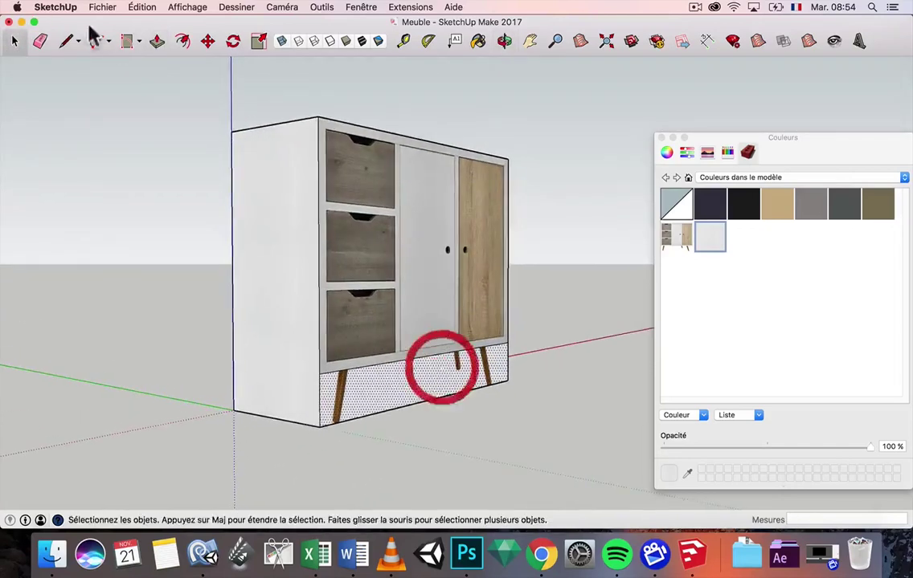
{"action": "left_click", "coordinate": [157, 44]}
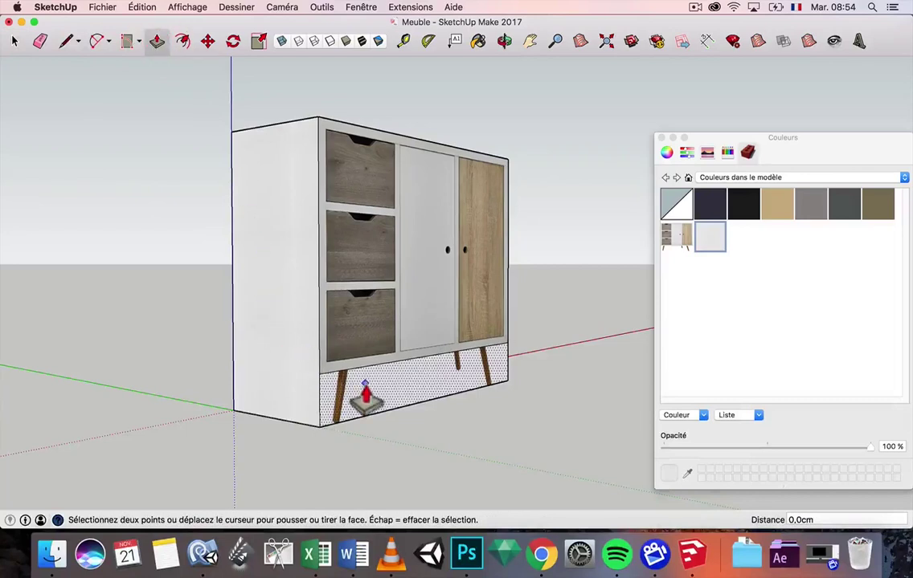
{"action": "scroll", "coordinate": [357, 393], "scroll_direction": "up", "scroll_amount": 3}
{"action": "left_click", "coordinate": [14, 41]}
{"action": "scroll", "coordinate": [201, 193], "scroll_direction": "down", "scroll_amount": 3}
{"action": "middle_click_drag", "start_coordinate": [233, 211], "coordinate": [231, 237]}
{"action": "scroll", "coordinate": [245, 212], "scroll_direction": "up", "scroll_amount": 2}
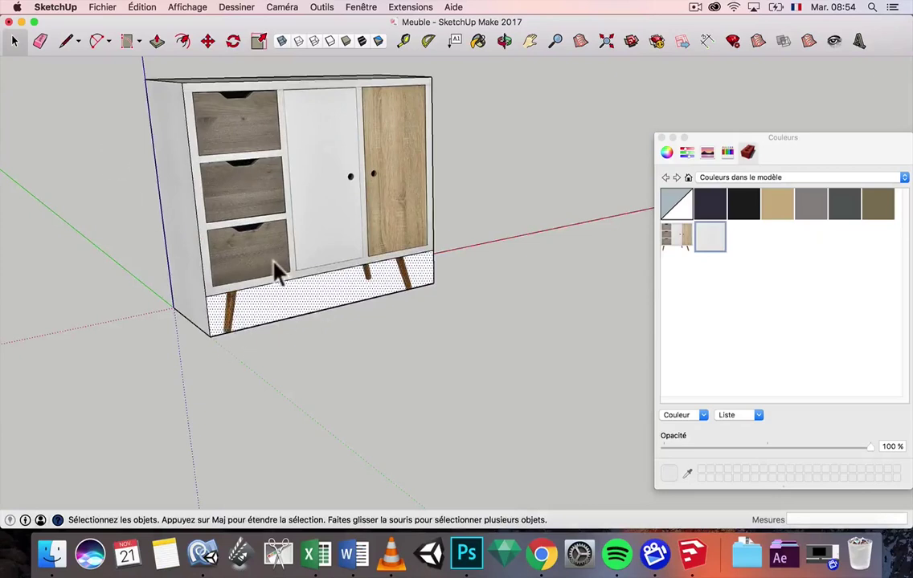
{"action": "left_click", "coordinate": [105, 119]}
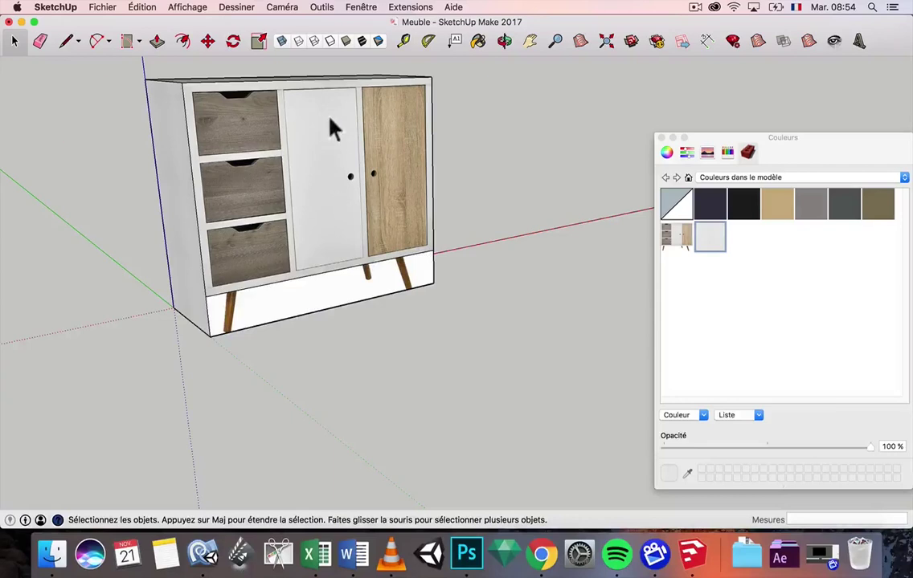
- Draw a rectangle of about 29.4 by 65 cm around the stack of three drawers on the front face
{"action": "scroll", "coordinate": [313, 119], "scroll_direction": "up", "scroll_amount": 2}
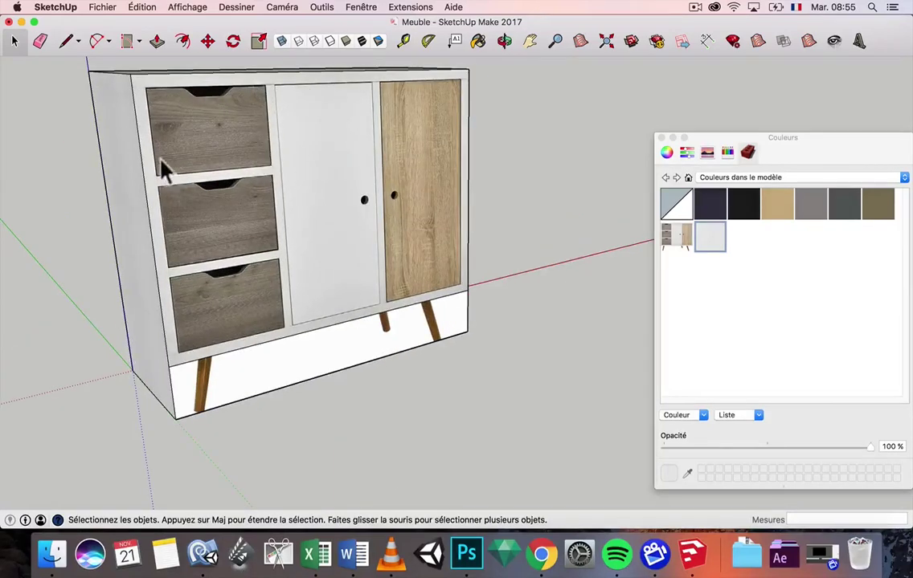
{"action": "scroll", "coordinate": [165, 144], "scroll_direction": "down", "scroll_amount": 2}
{"action": "scroll", "coordinate": [160, 108], "scroll_direction": "up", "scroll_amount": 3}
{"action": "left_click", "coordinate": [126, 41]}
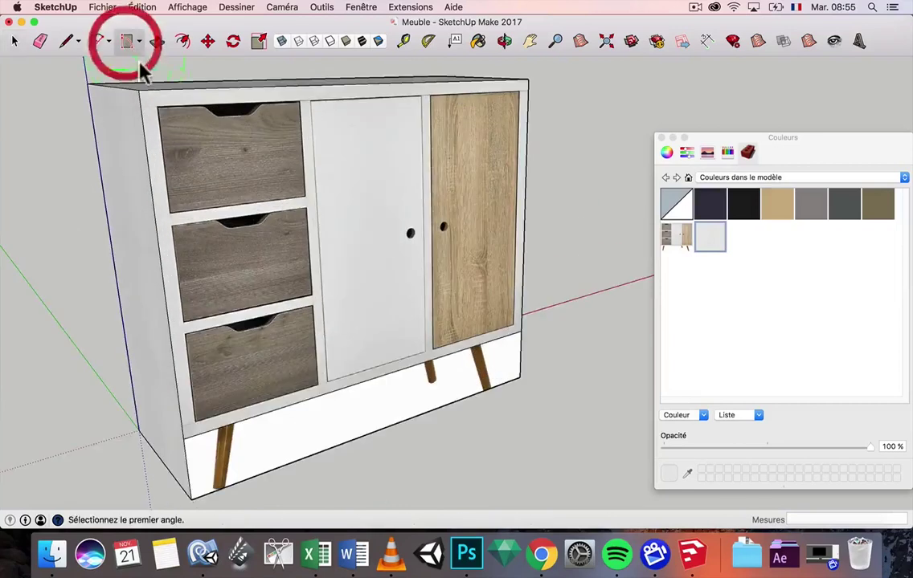
{"action": "scroll", "coordinate": [165, 90], "scroll_direction": "up", "scroll_amount": 5}
{"action": "left_click", "coordinate": [158, 109]}
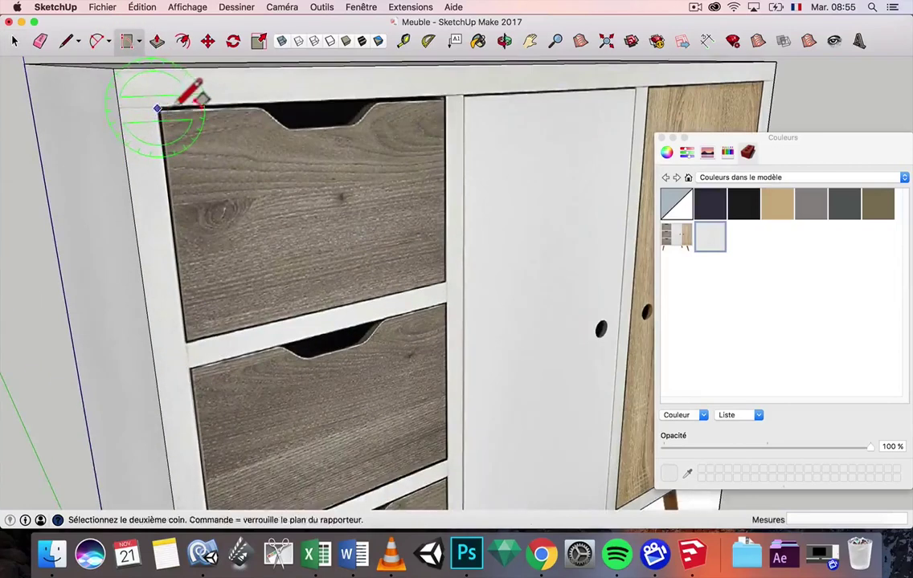
{"action": "left_click", "coordinate": [446, 96]}
{"action": "scroll", "coordinate": [465, 81], "scroll_direction": "down", "scroll_amount": 3}
{"action": "scroll", "coordinate": [465, 147], "scroll_direction": "up", "scroll_amount": 4}
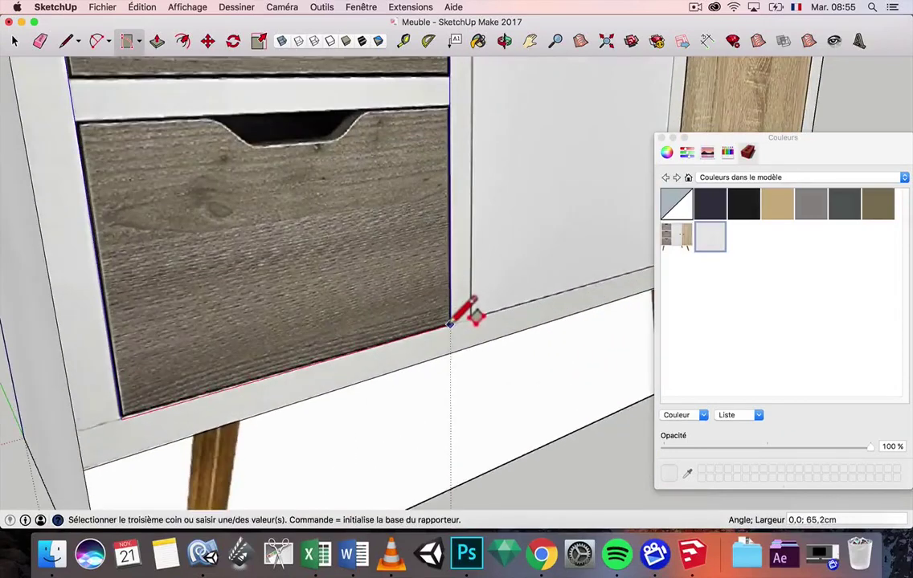
{"action": "left_click", "coordinate": [451, 322]}
{"action": "scroll", "coordinate": [427, 239], "scroll_direction": "down", "scroll_amount": 6}
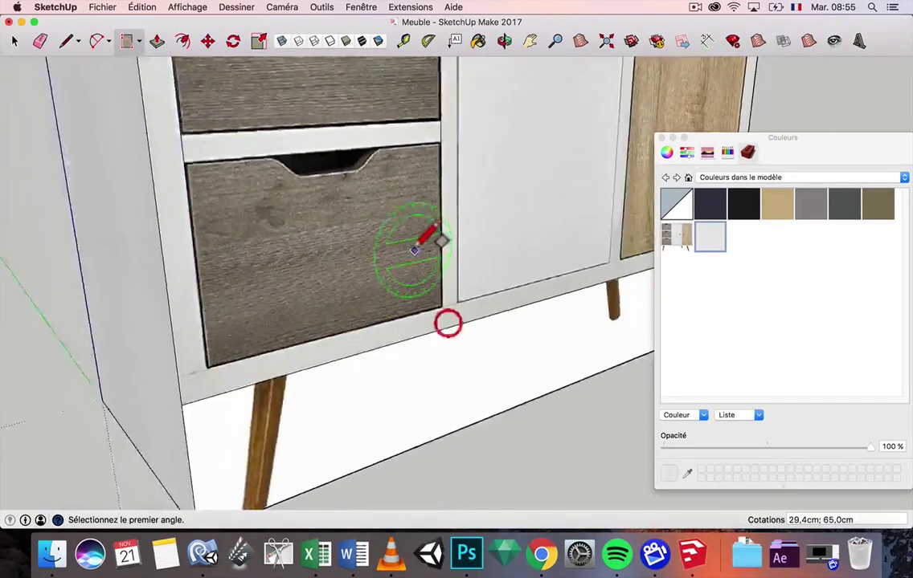
- Draw a 29.4 cm line along the bottom edge of the top drawer, across the drawer-stack rectangle
{"action": "scroll", "coordinate": [418, 127], "scroll_direction": "up", "scroll_amount": 5}
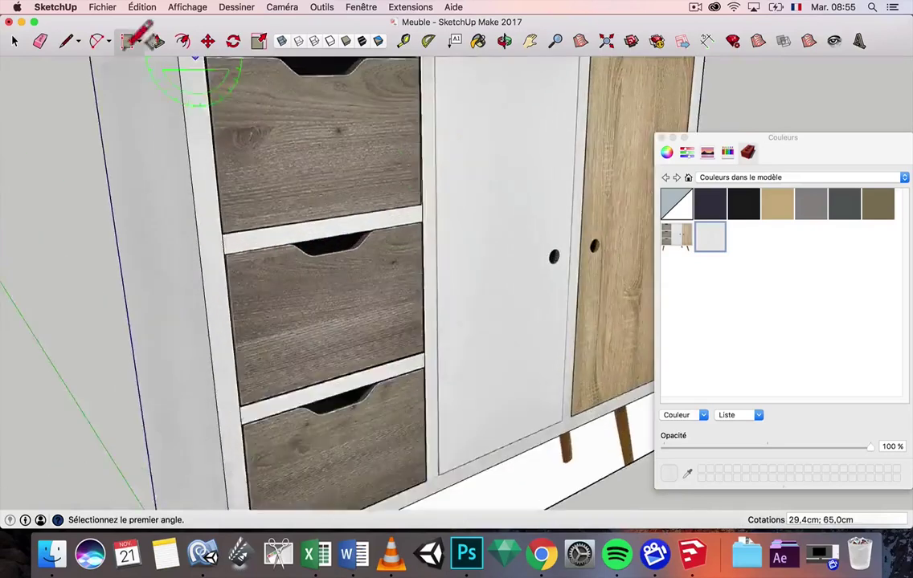
{"action": "left_click", "coordinate": [66, 40]}
{"action": "scroll", "coordinate": [221, 232], "scroll_direction": "up", "scroll_amount": 4}
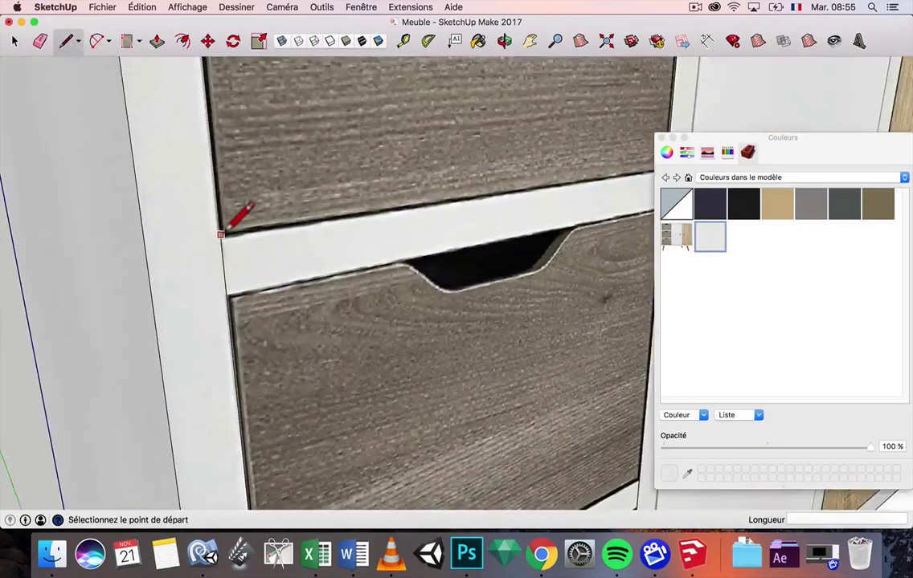
{"action": "left_click", "coordinate": [221, 234]}
{"action": "scroll", "coordinate": [231, 230], "scroll_direction": "down", "scroll_amount": 3}
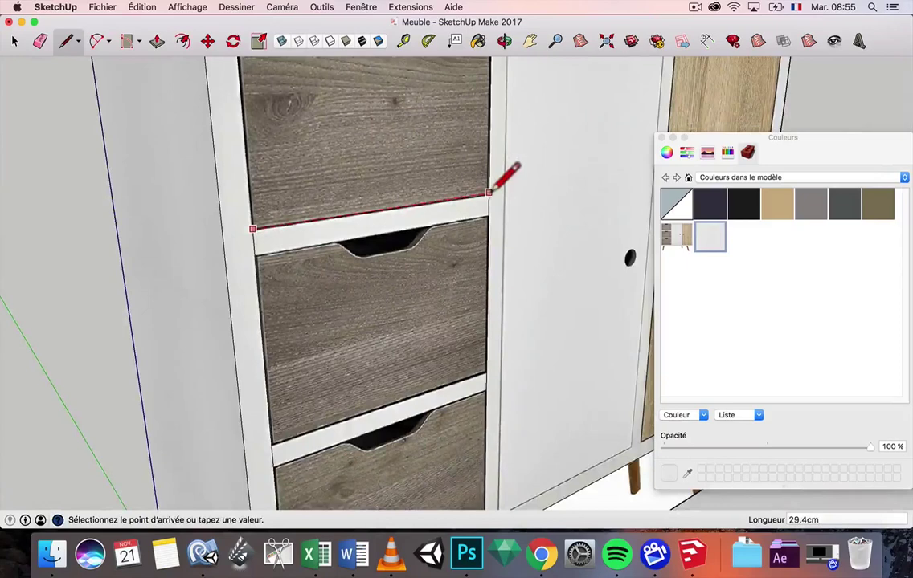
{"action": "left_click", "coordinate": [489, 192]}
{"action": "scroll", "coordinate": [500, 178], "scroll_direction": "down", "scroll_amount": 10}
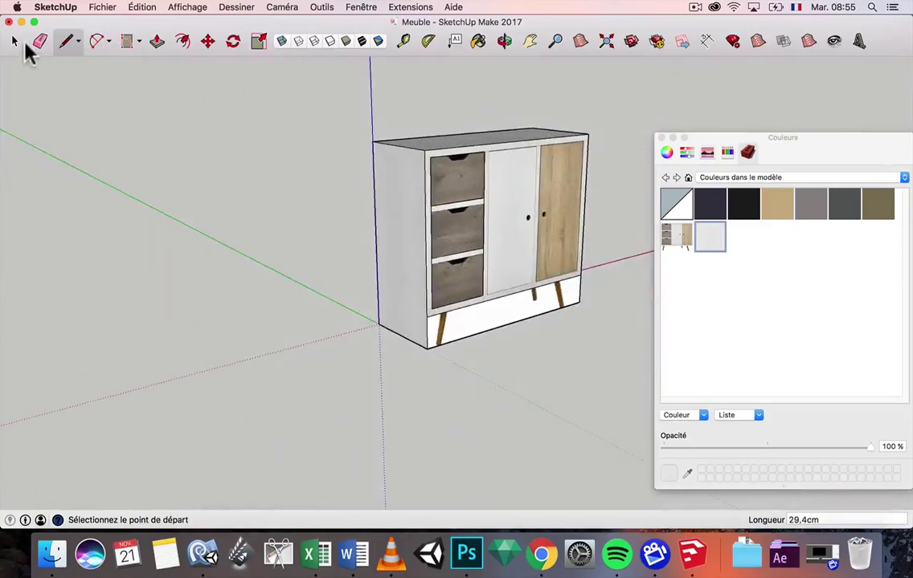
- Copy the top drawer's face and edges 22.5 cm down, aligning its upper corner with the middle drawer's corner
{"action": "left_click", "coordinate": [16, 42]}
{"action": "scroll", "coordinate": [453, 166], "scroll_direction": "up", "scroll_amount": 8}
{"action": "middle_click_drag", "start_coordinate": [475, 171], "coordinate": [330, 158]}
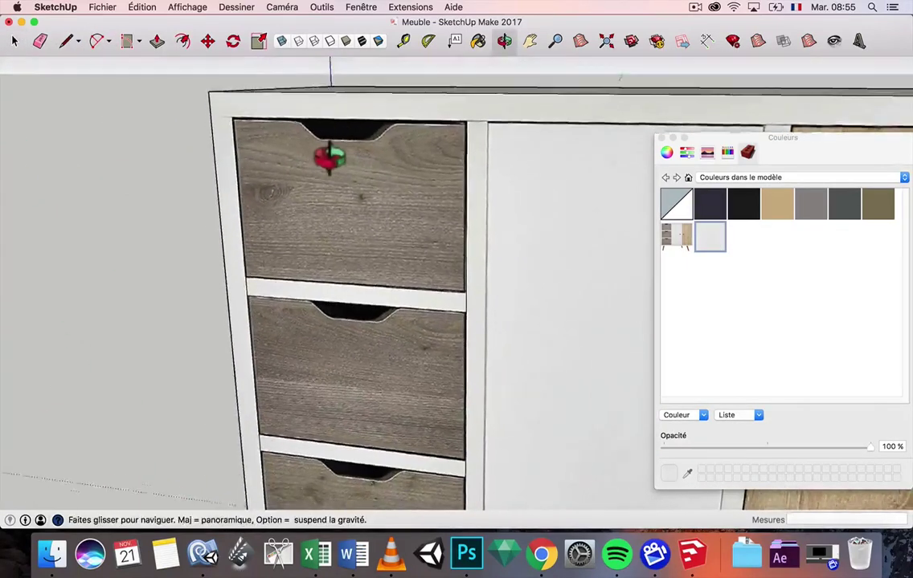
{"action": "left_click", "coordinate": [373, 172]}
{"action": "middle_click_drag", "start_coordinate": [457, 159], "coordinate": [372, 163]}
{"action": "scroll", "coordinate": [419, 205], "scroll_direction": "down", "scroll_amount": 5}
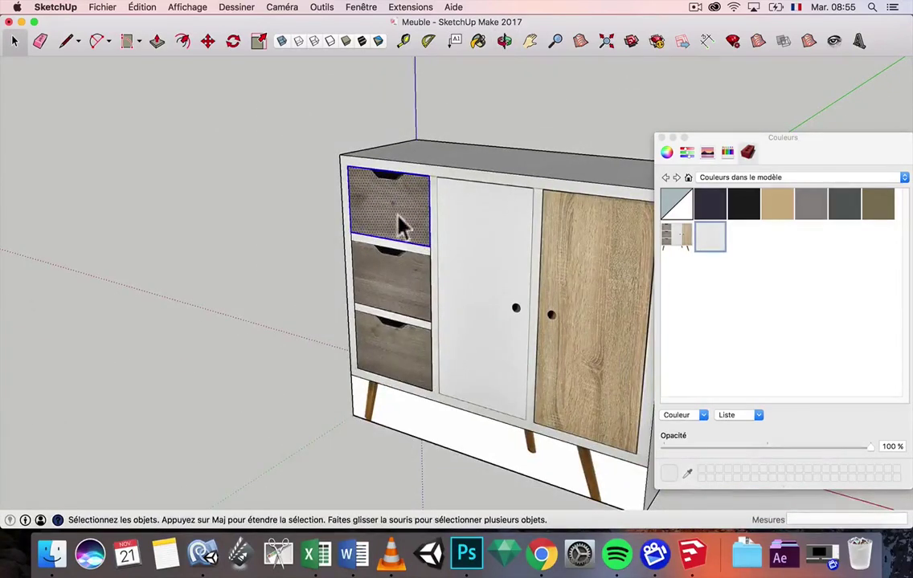
{"action": "left_click", "coordinate": [206, 44]}
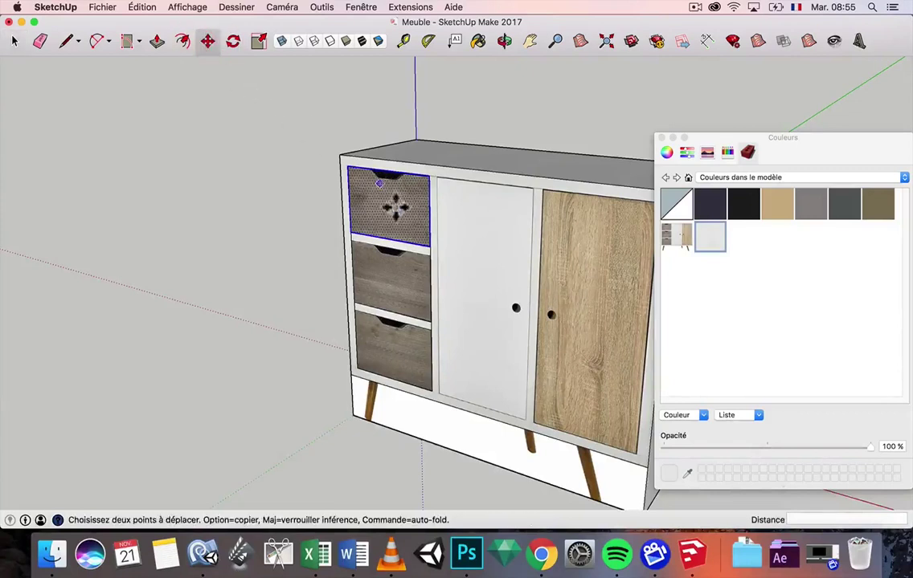
{"action": "scroll", "coordinate": [393, 207], "scroll_direction": "up", "scroll_amount": 3}
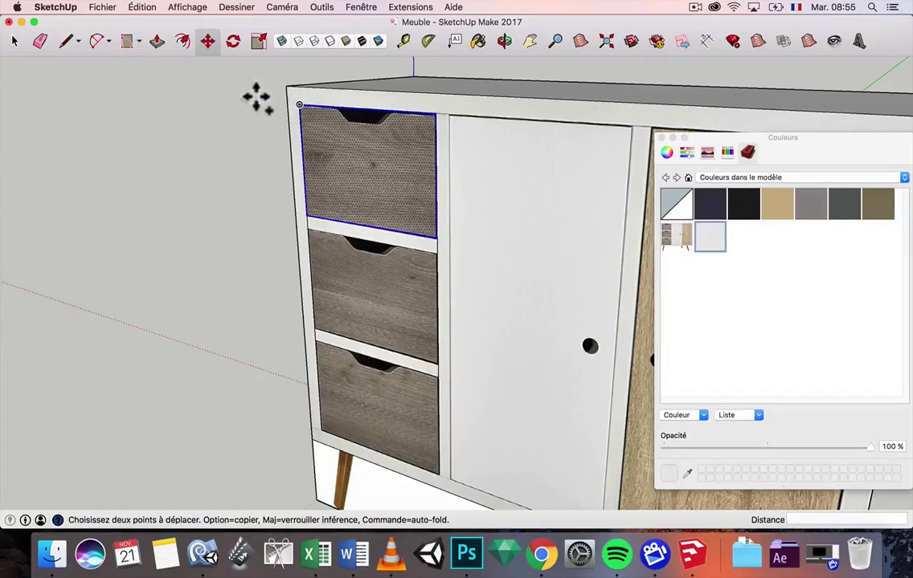
{"action": "left_click", "coordinate": [301, 104]}
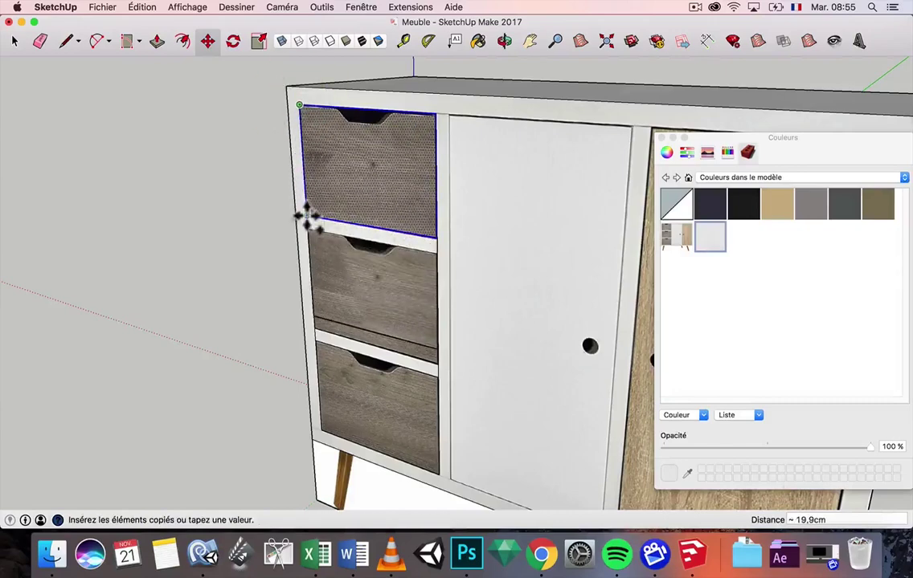
{"action": "scroll", "coordinate": [309, 228], "scroll_direction": "up", "scroll_amount": 5}
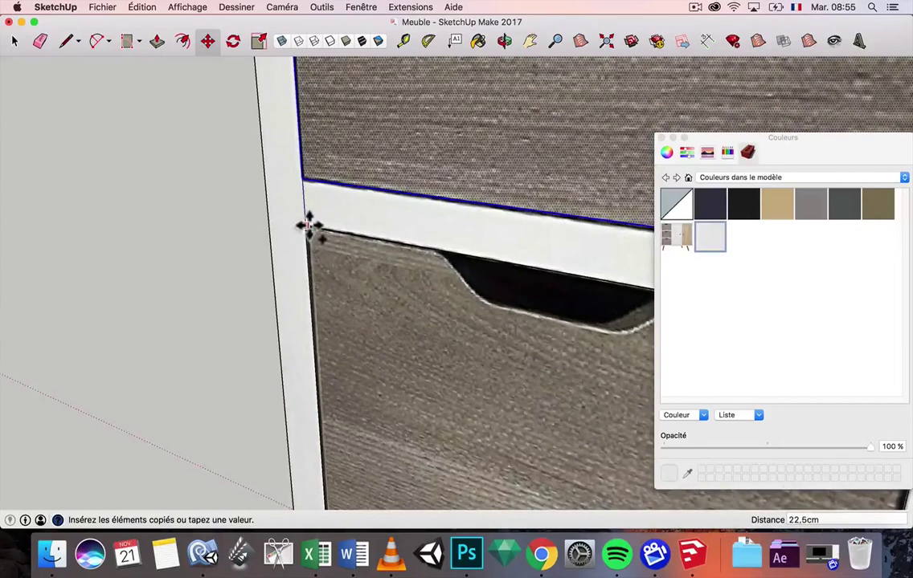
{"action": "left_click", "coordinate": [308, 225]}
- Try to copy the middle drawer's outline down onto the bottom drawer, using its upper corner as reference
{"action": "scroll", "coordinate": [309, 226], "scroll_direction": "down", "scroll_amount": 5}
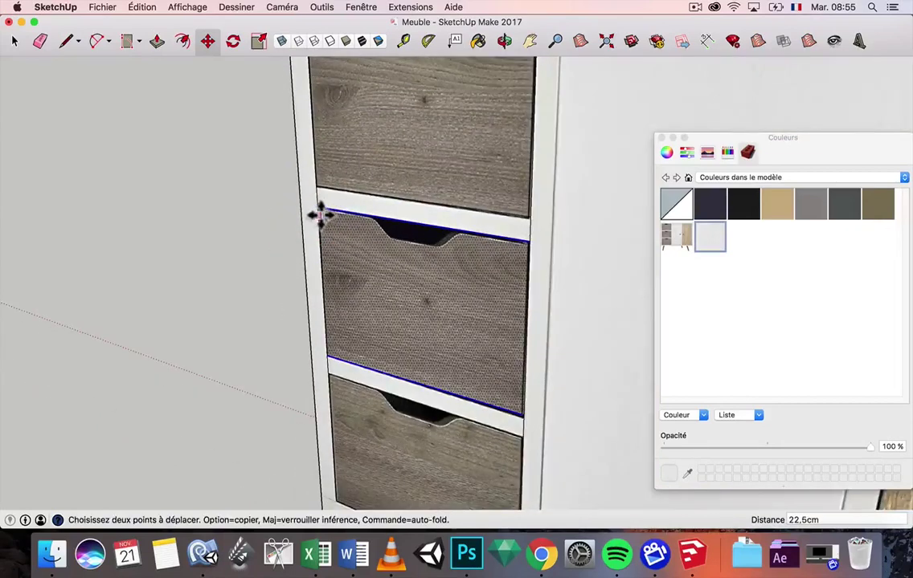
{"action": "left_click", "coordinate": [319, 211]}
{"action": "scroll", "coordinate": [331, 353], "scroll_direction": "down", "scroll_amount": 5}
{"action": "scroll", "coordinate": [336, 332], "scroll_direction": "up", "scroll_amount": 5}
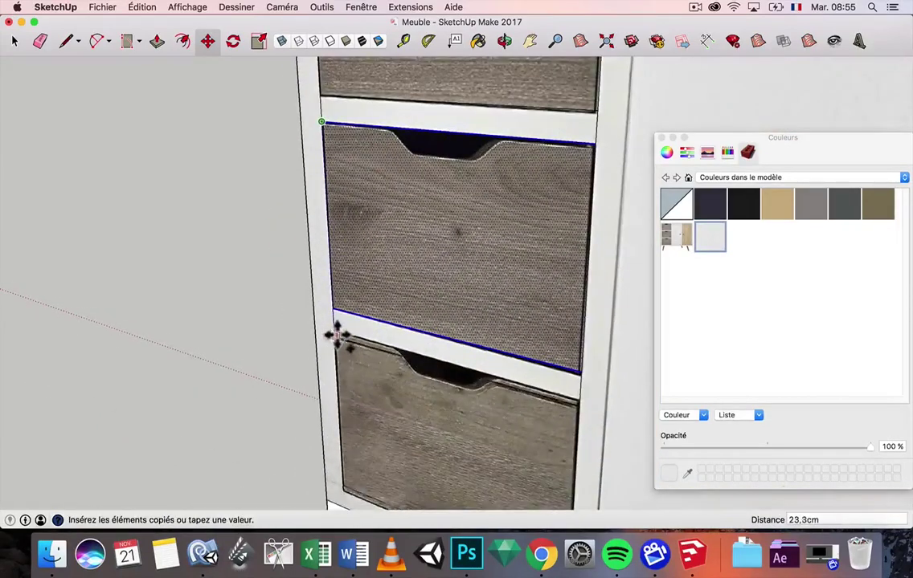
{"action": "left_click", "coordinate": [335, 321]}
{"action": "key", "text": "super+z"}
- Copy the middle drawer's face and edges about 22.6 cm down from its lower corner to the bottom drawer's lower corner
{"action": "left_click", "coordinate": [13, 40]}
{"action": "left_click", "coordinate": [454, 251]}
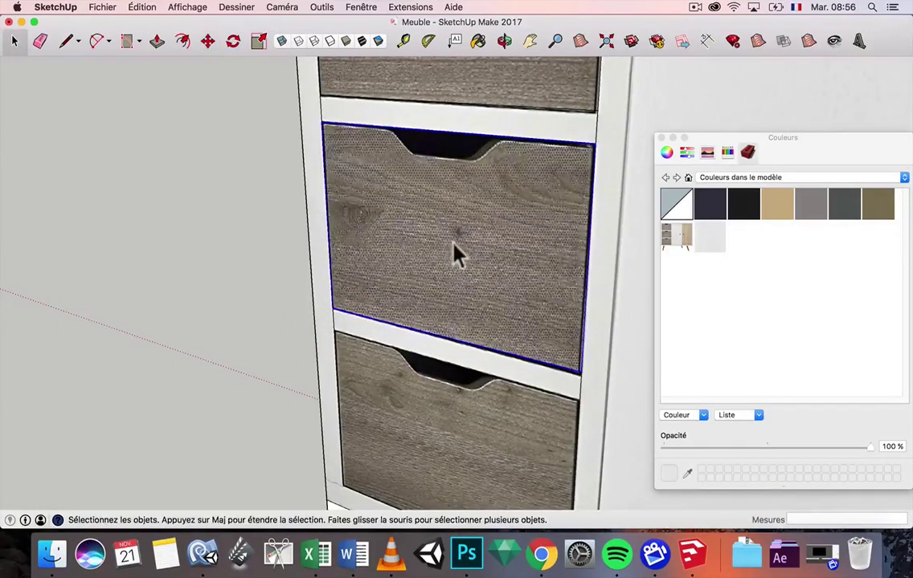
{"action": "middle_click_drag", "start_coordinate": [454, 251], "coordinate": [508, 401]}
{"action": "scroll", "coordinate": [508, 391], "scroll_direction": "up", "scroll_amount": 1}
{"action": "left_click", "coordinate": [208, 42]}
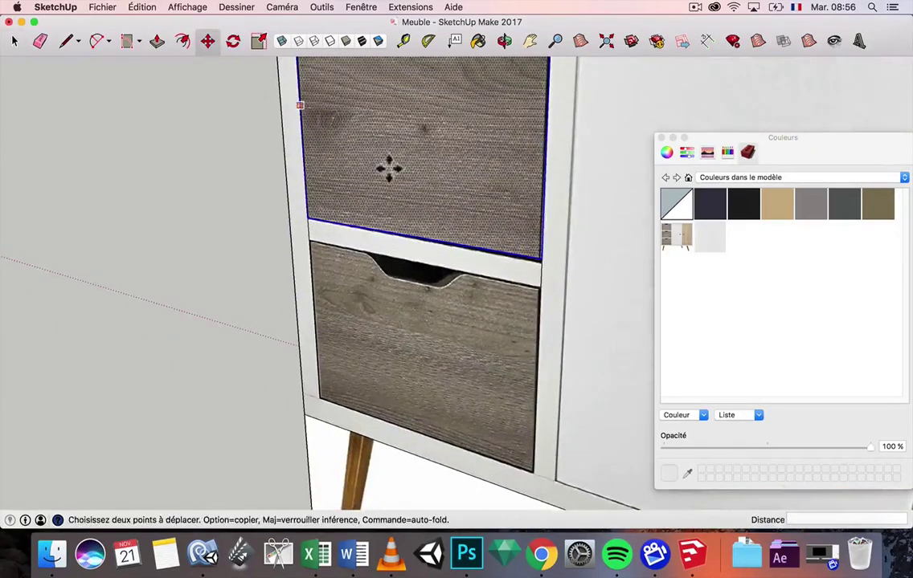
{"action": "left_click", "coordinate": [540, 261]}
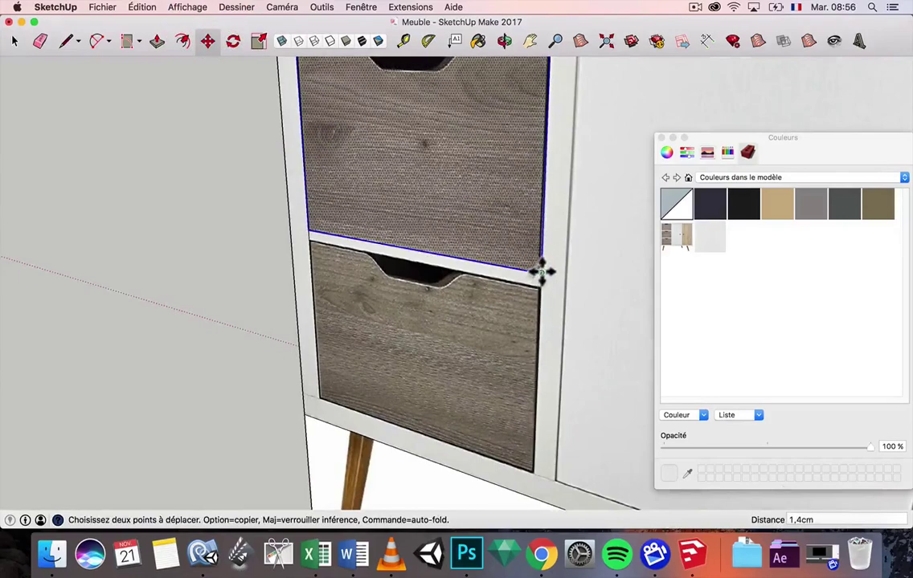
{"action": "scroll", "coordinate": [543, 268], "scroll_direction": "up", "scroll_amount": 4}
{"action": "key", "text": "alt"}
{"action": "scroll", "coordinate": [534, 217], "scroll_direction": "down", "scroll_amount": 4}
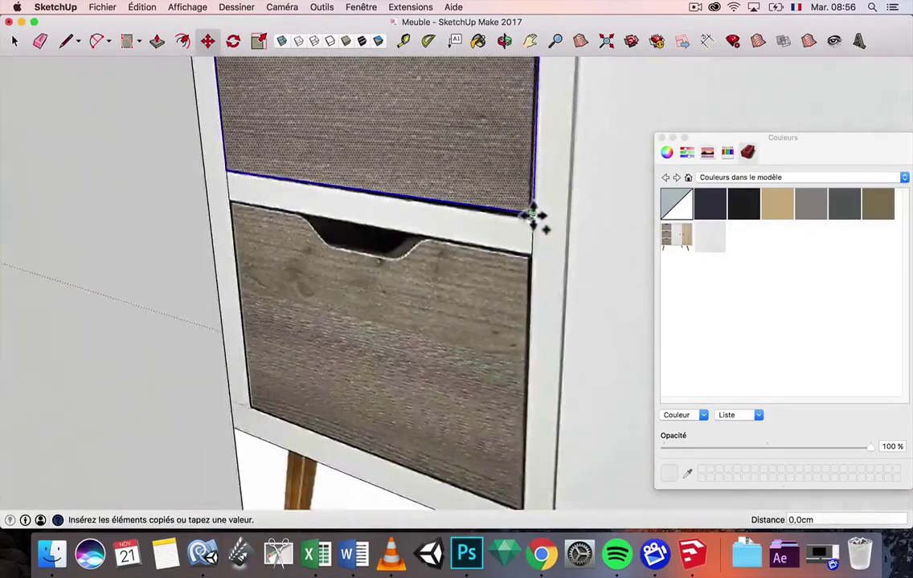
{"action": "scroll", "coordinate": [533, 216], "scroll_direction": "down", "scroll_amount": 4}
{"action": "scroll", "coordinate": [521, 343], "scroll_direction": "up", "scroll_amount": 4}
{"action": "left_click", "coordinate": [536, 391]}
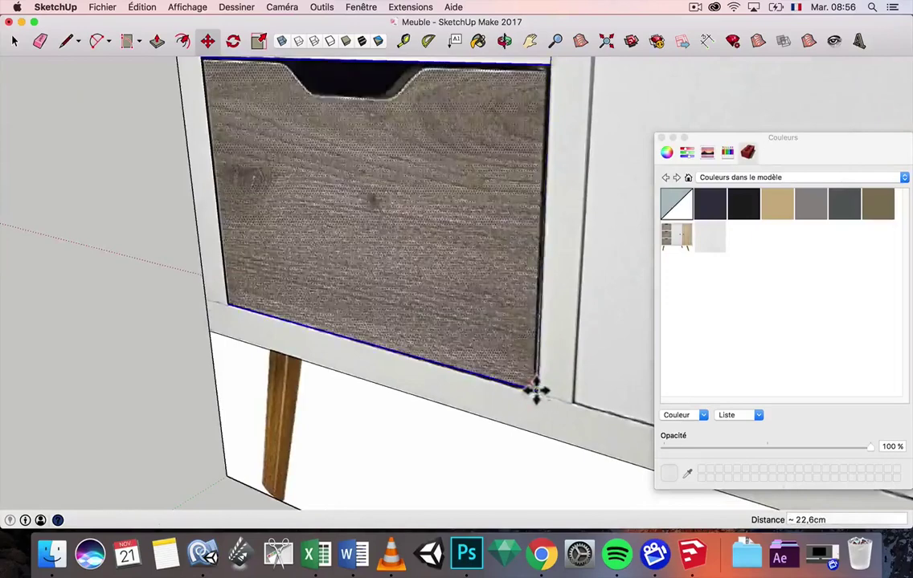
{"action": "scroll", "coordinate": [487, 279], "scroll_direction": "down", "scroll_amount": 12}
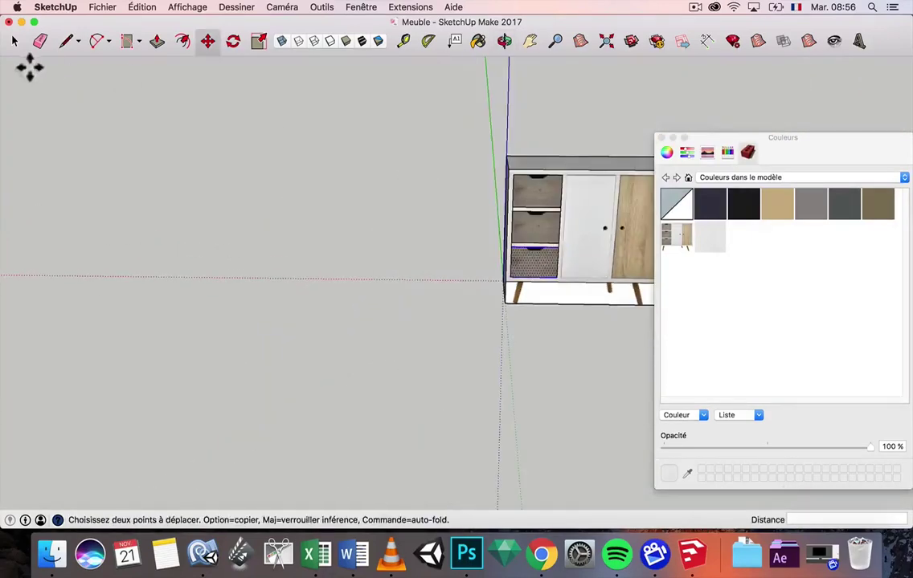
- Erase the short leftover vertical edges in the white gaps between the three drawers
{"action": "left_click", "coordinate": [15, 41]}
{"action": "scroll", "coordinate": [522, 213], "scroll_direction": "up", "scroll_amount": 6}
{"action": "left_click", "coordinate": [532, 40]}
{"action": "left_click_drag", "start_coordinate": [565, 136], "coordinate": [278, 119]}
{"action": "scroll", "coordinate": [355, 221], "scroll_direction": "up", "scroll_amount": 5}
{"action": "left_click", "coordinate": [40, 41]}
{"action": "scroll", "coordinate": [149, 259], "scroll_direction": "up", "scroll_amount": 1}
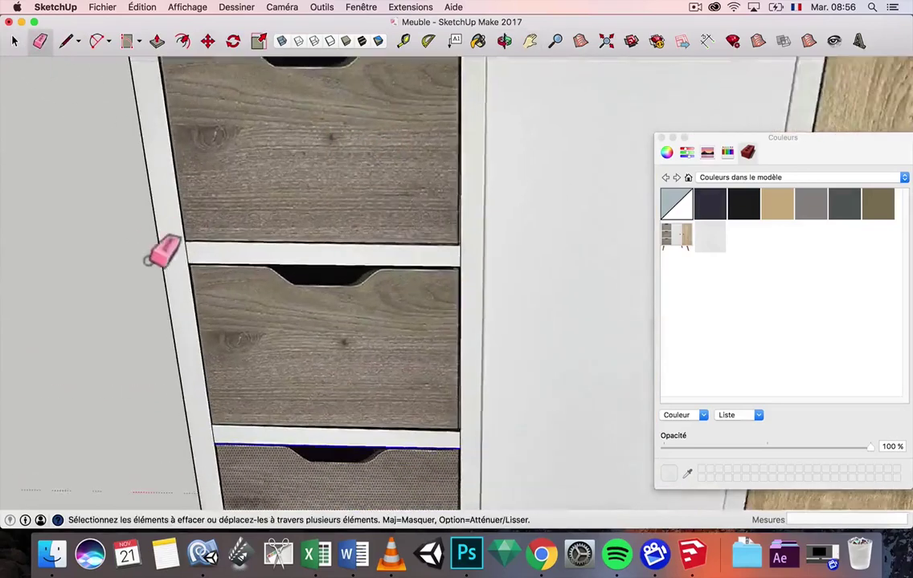
{"action": "scroll", "coordinate": [149, 259], "scroll_direction": "up", "scroll_amount": 3}
{"action": "scroll", "coordinate": [214, 251], "scroll_direction": "down", "scroll_amount": 4}
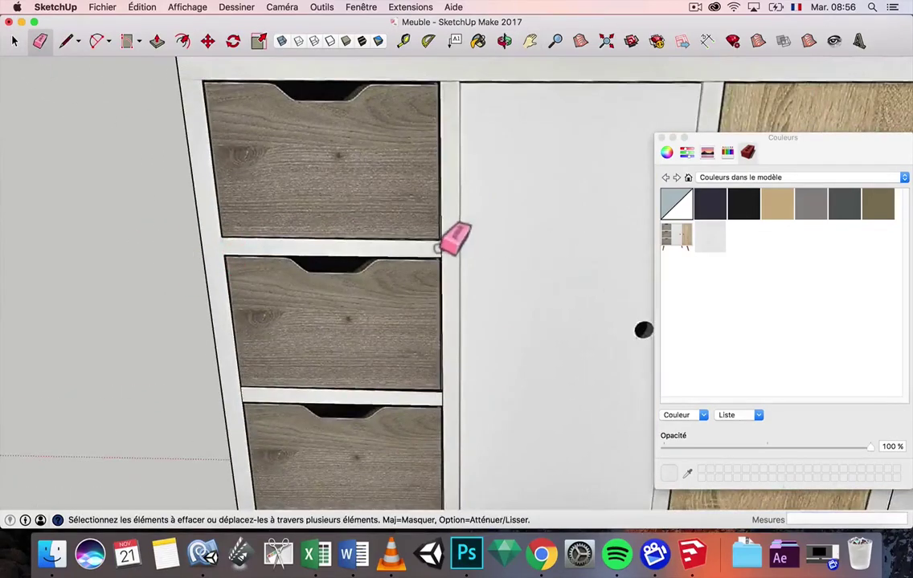
{"action": "scroll", "coordinate": [456, 381], "scroll_direction": "up", "scroll_amount": 3}
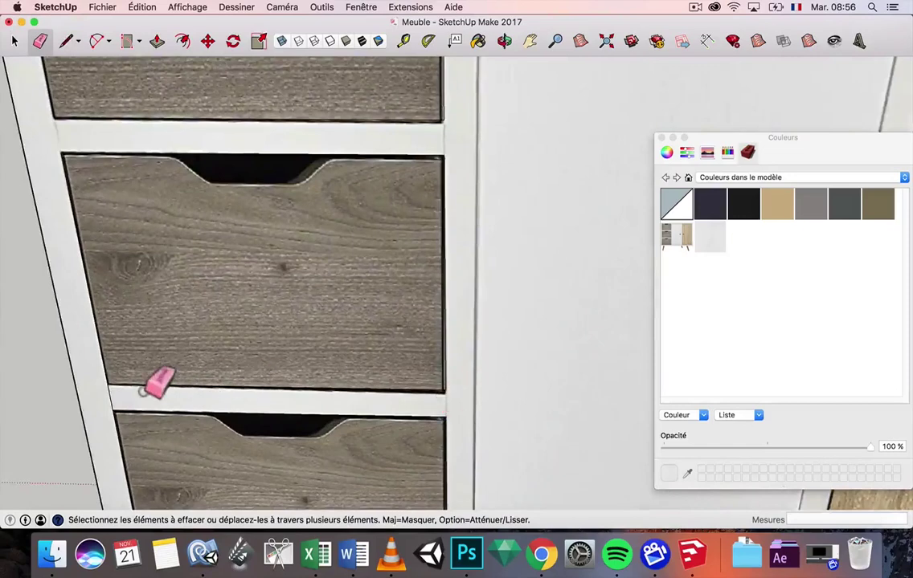
{"action": "scroll", "coordinate": [247, 257], "scroll_direction": "down", "scroll_amount": 4}
{"action": "mouse_move", "coordinate": [247, 257]}
{"action": "middle_mouse_down"}
{"action": "mouse_move", "coordinate": [405, 223]}
{"action": "mouse_move", "coordinate": [350, 222]}
{"action": "middle_mouse_up"}
{"action": "scroll", "coordinate": [350, 222], "scroll_direction": "down", "scroll_amount": 5}
- Try to paste a copy of the top drawer's face and edges beside the sideboard
{"action": "left_click", "coordinate": [21, 45]}
{"action": "left_click", "coordinate": [290, 244]}
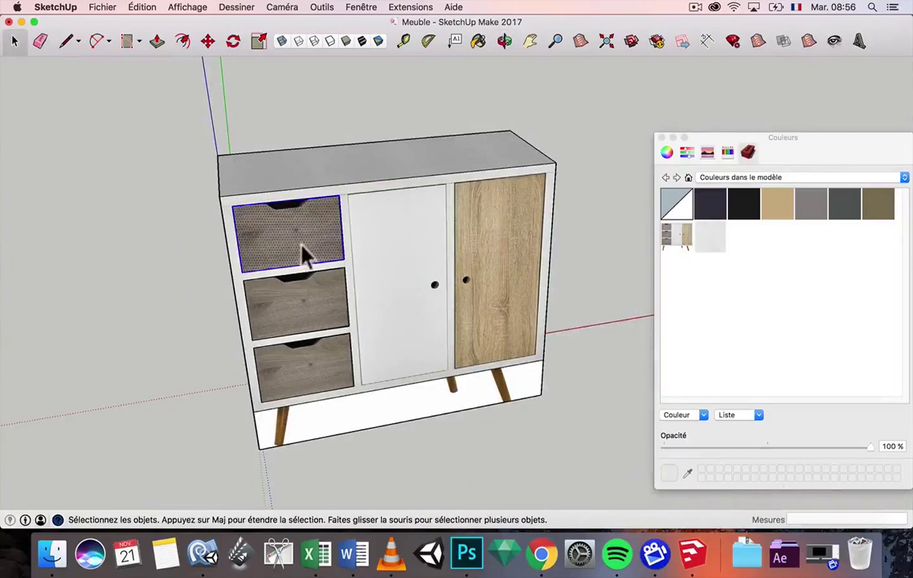
{"action": "left_click", "coordinate": [140, 8]}
{"action": "left_click", "coordinate": [141, 59]}
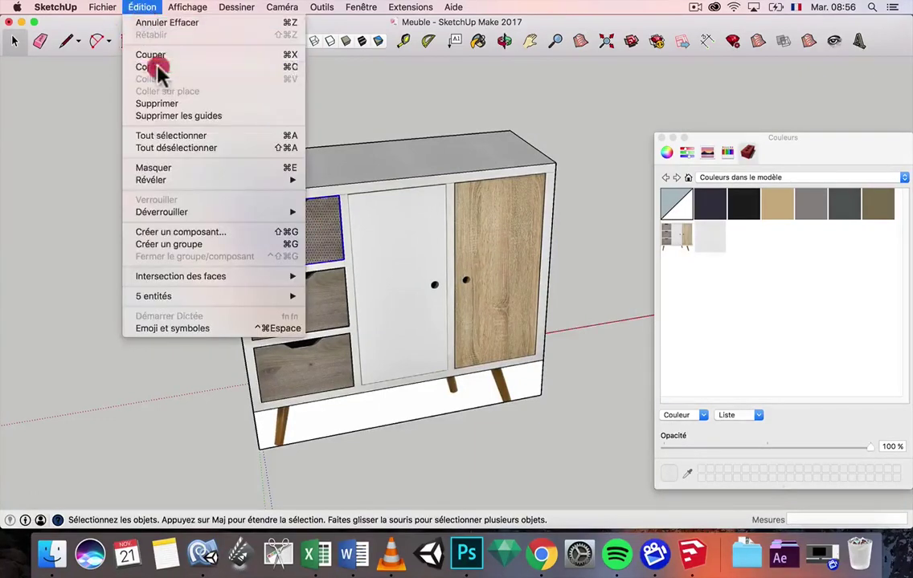
{"action": "left_click", "coordinate": [114, 175]}
{"action": "key", "text": "super+v"}
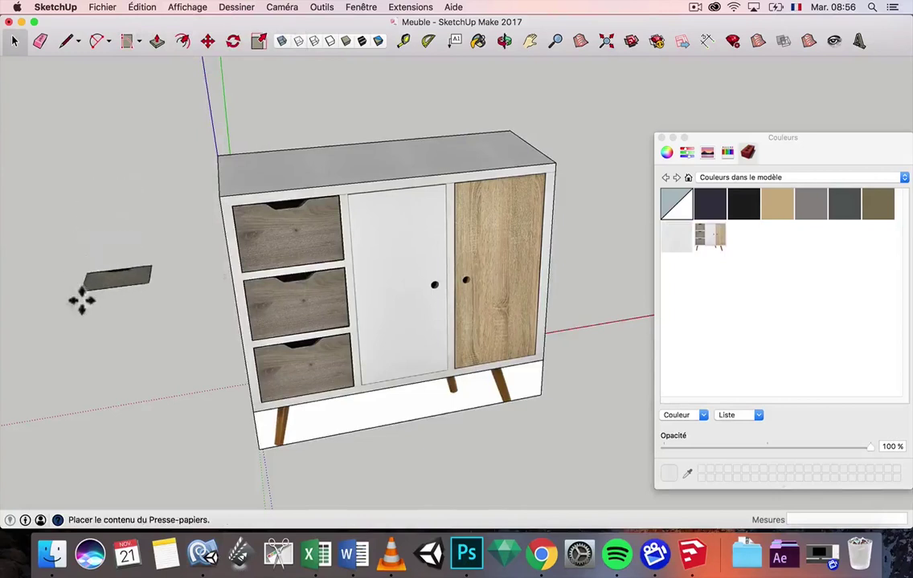
{"action": "left_click", "coordinate": [94, 348]}
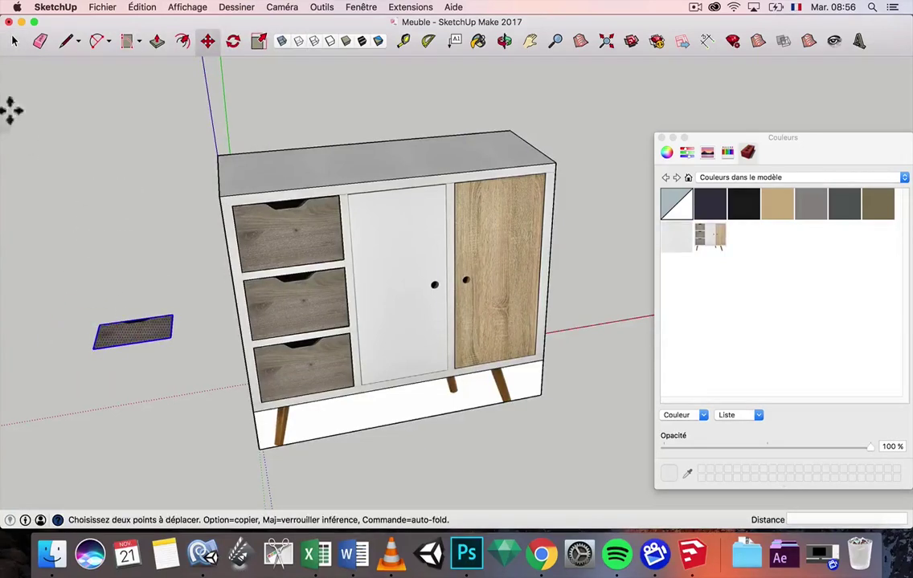
{"action": "key", "text": "super+z"}
- Copy the top drawer's face and edges about 50.9 cm sideways, clear of the sideboard
{"action": "left_click", "coordinate": [17, 41]}
{"action": "double_click", "coordinate": [253, 231]}
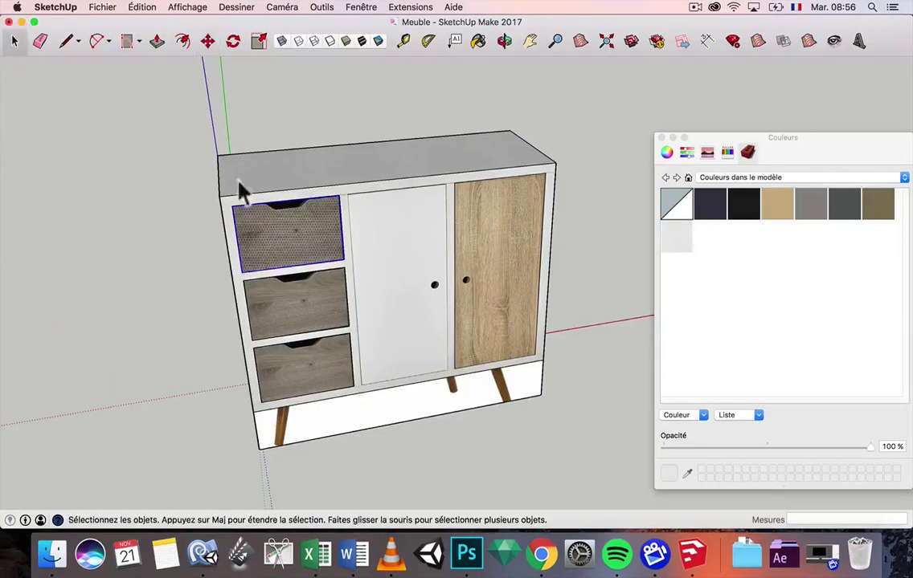
{"action": "left_click", "coordinate": [206, 41]}
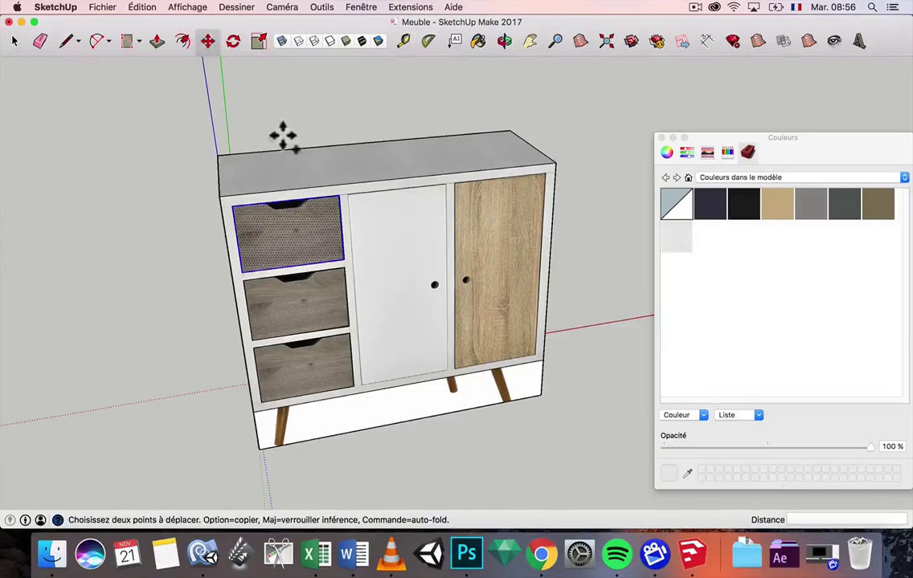
{"action": "key", "text": "alt"}
{"action": "left_click", "coordinate": [343, 258]}
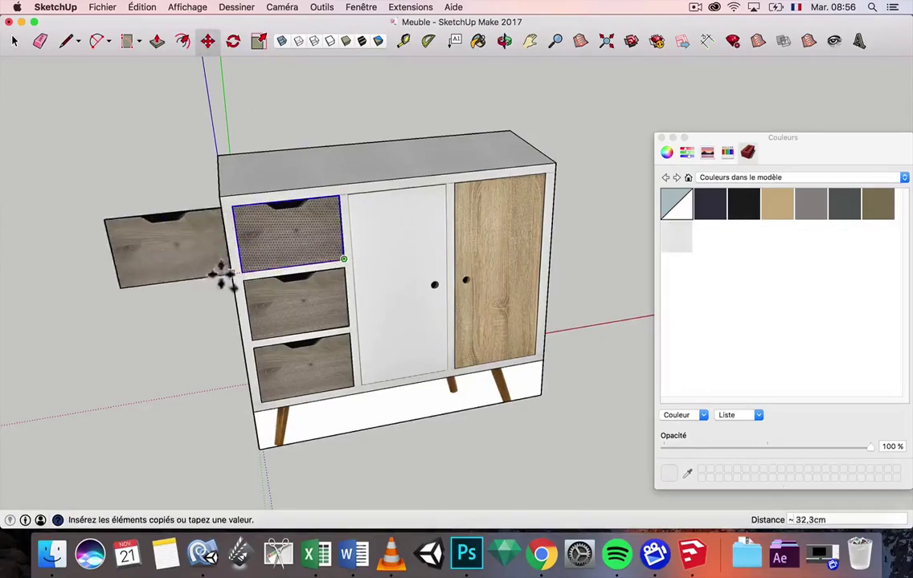
{"action": "left_click", "coordinate": [164, 280]}
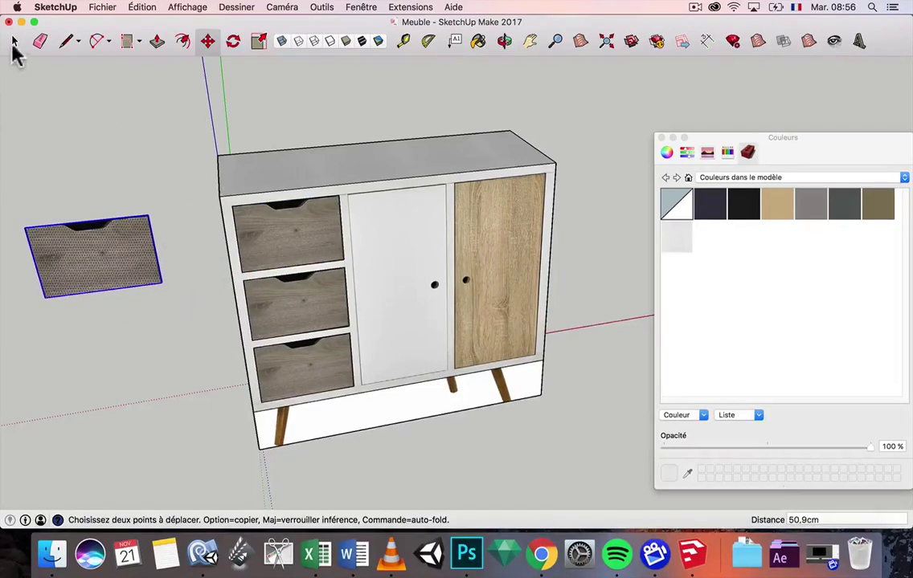
- Turn the copied drawer front into a component with the default settings, replacing the selection
{"action": "left_click", "coordinate": [14, 41]}
{"action": "scroll", "coordinate": [192, 241], "scroll_direction": "down", "scroll_amount": 2}
{"action": "scroll", "coordinate": [112, 255], "scroll_direction": "up", "scroll_amount": 5}
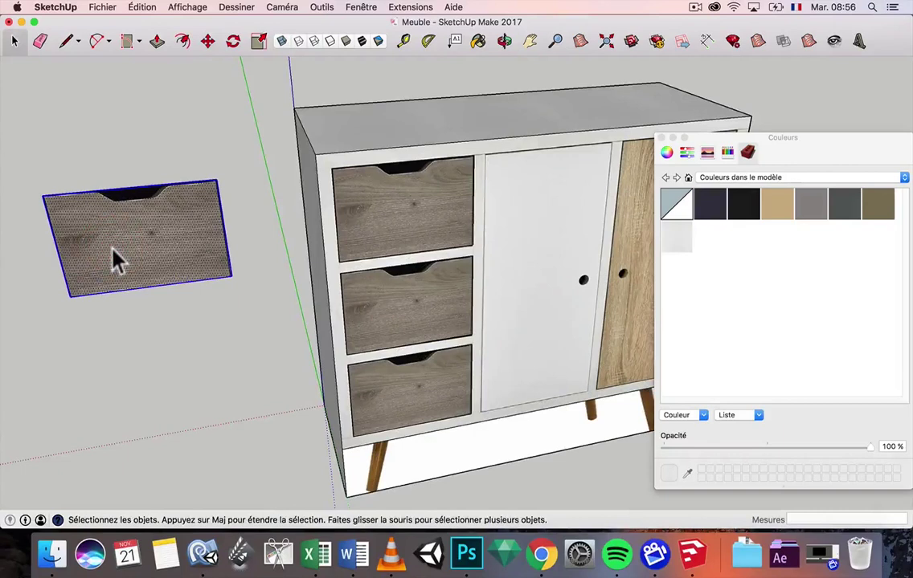
{"action": "right_click", "coordinate": [111, 251]}
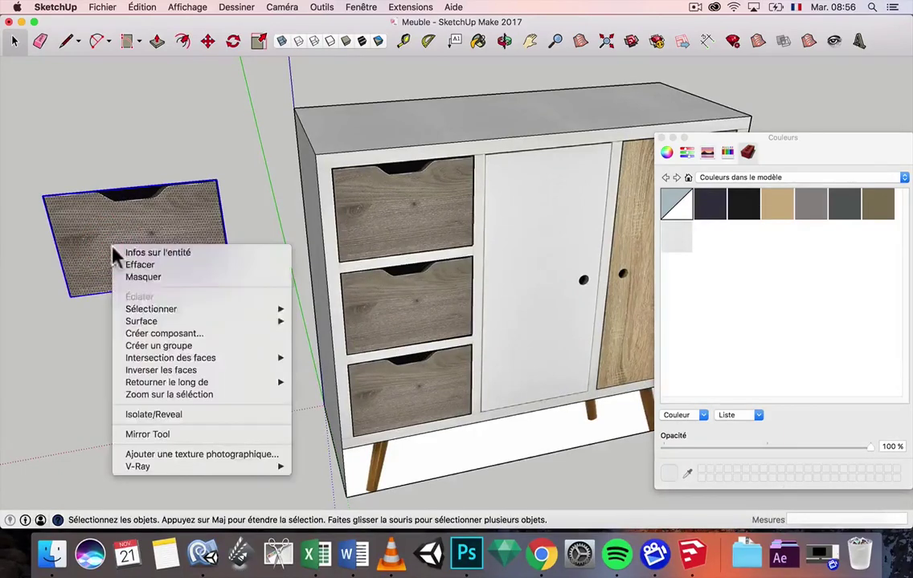
{"action": "left_click", "coordinate": [163, 333]}
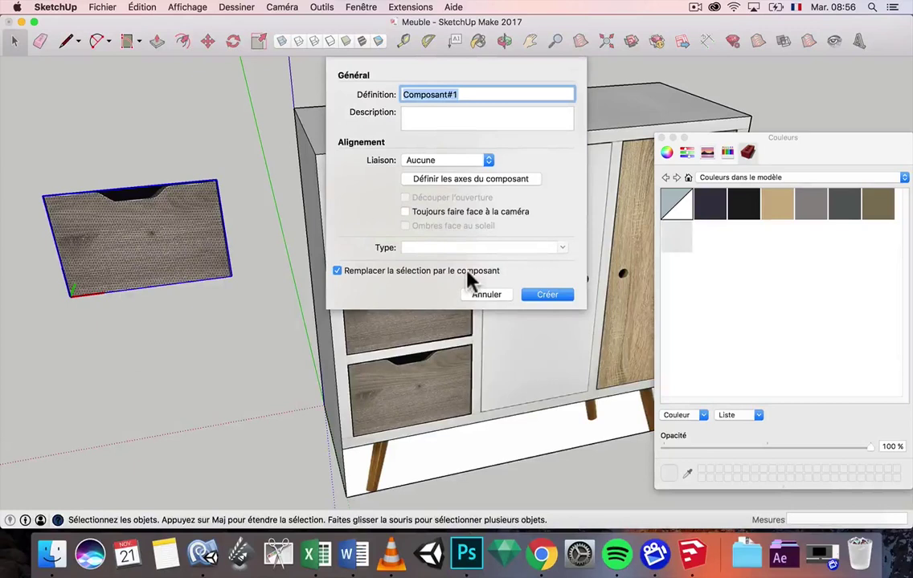
{"action": "key", "text": "Return"}
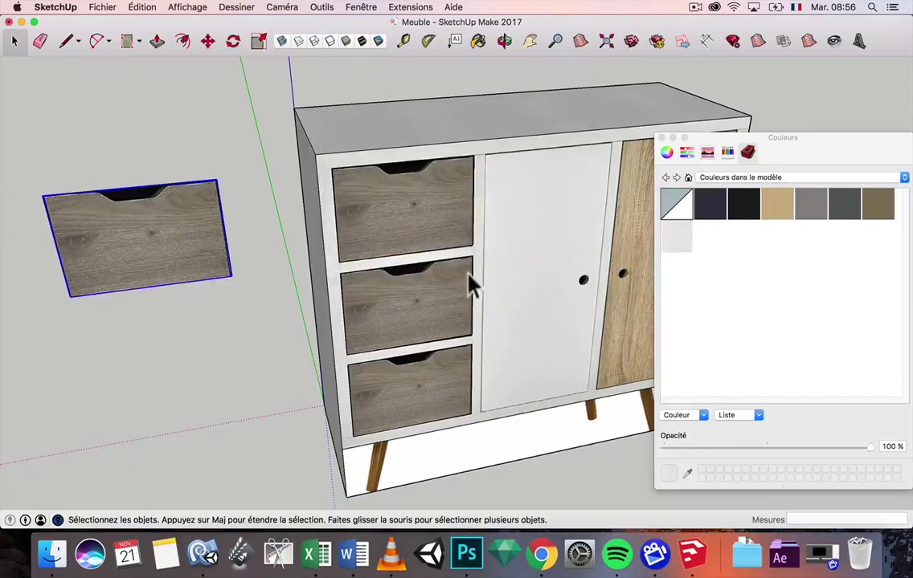
- Paint the three drawer faces on the sideboard with the white material already used in the model
{"action": "left_click", "coordinate": [339, 195]}
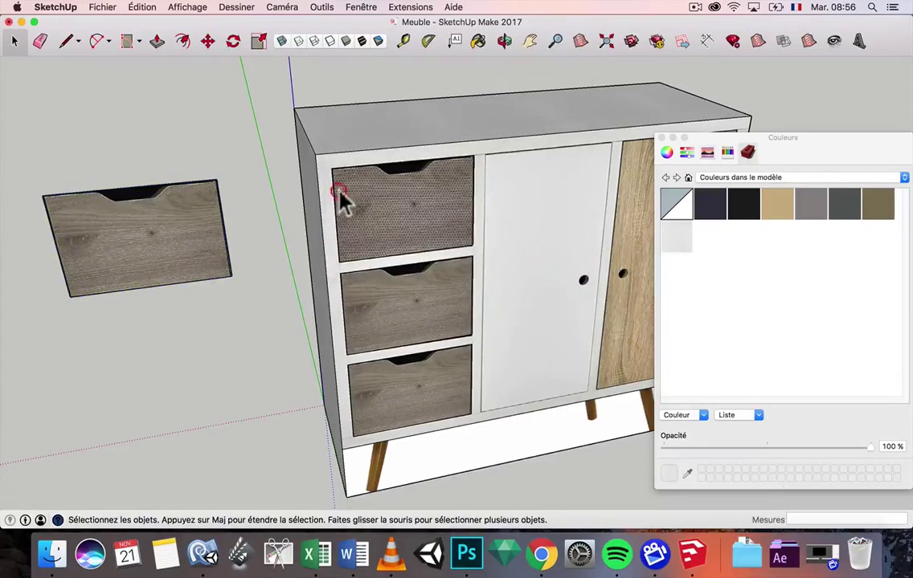
{"action": "middle_click_drag", "start_coordinate": [373, 229], "coordinate": [374, 208]}
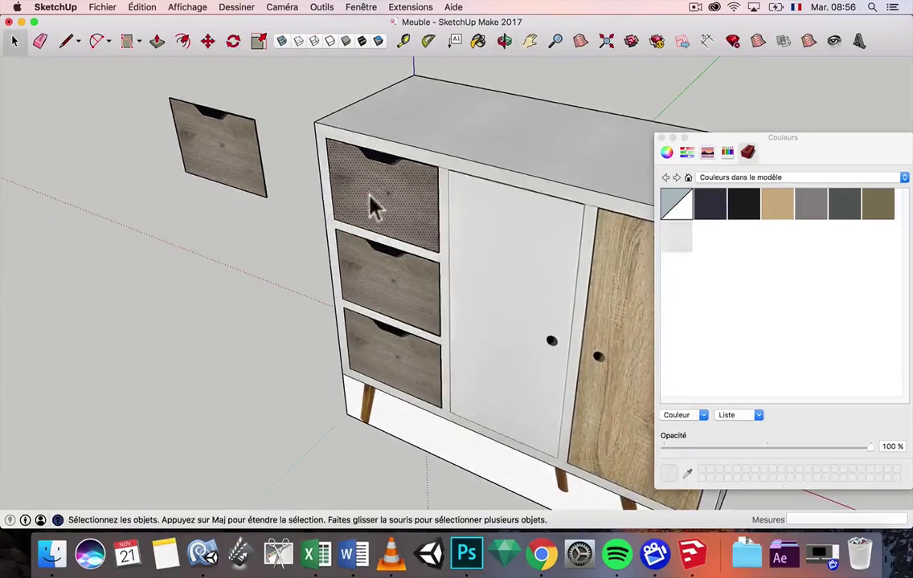
{"action": "left_click", "coordinate": [478, 40]}
{"action": "left_click", "coordinate": [676, 238]}
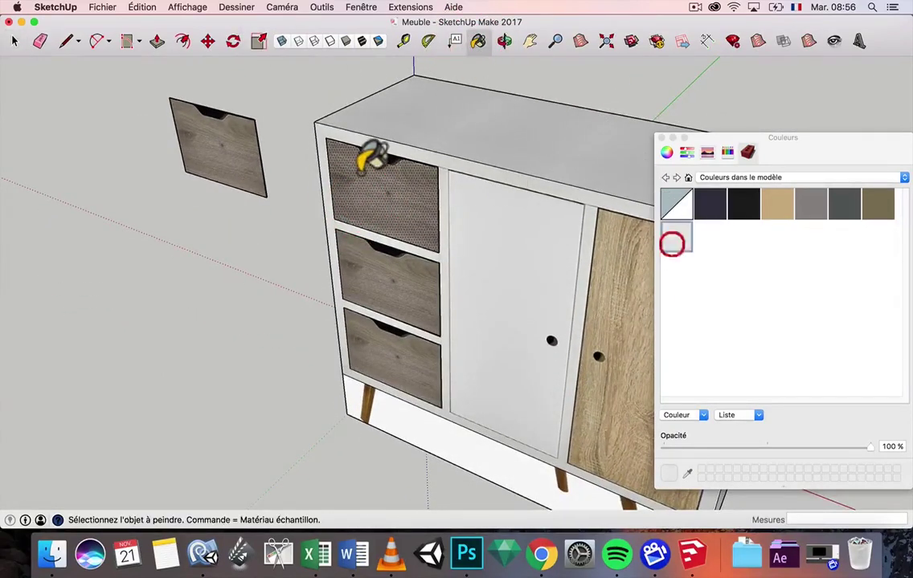
{"action": "left_click", "coordinate": [376, 188]}
{"action": "left_click", "coordinate": [377, 267]}
{"action": "left_click", "coordinate": [383, 362]}
{"action": "left_click", "coordinate": [16, 41]}
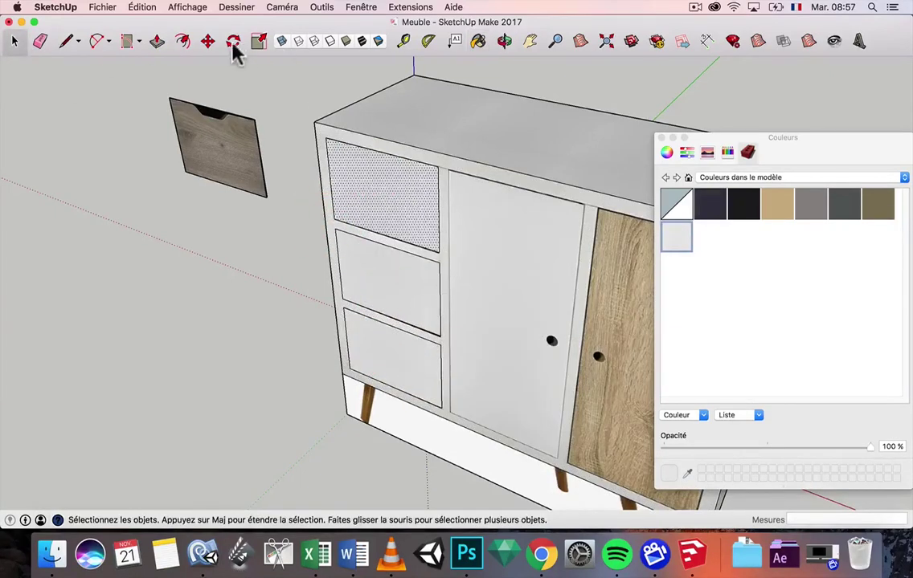
- Push the top drawer's face 35 cm into the sideboard to hollow out its compartment
{"action": "left_click", "coordinate": [156, 40]}
{"action": "left_click", "coordinate": [349, 203]}
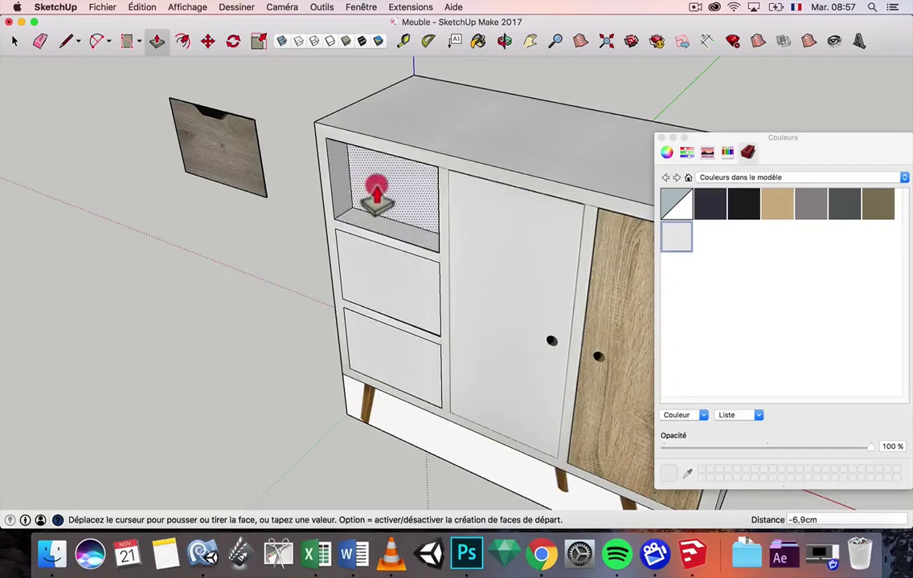
{"action": "left_click", "coordinate": [377, 201]}
{"action": "type", "text": "3"}
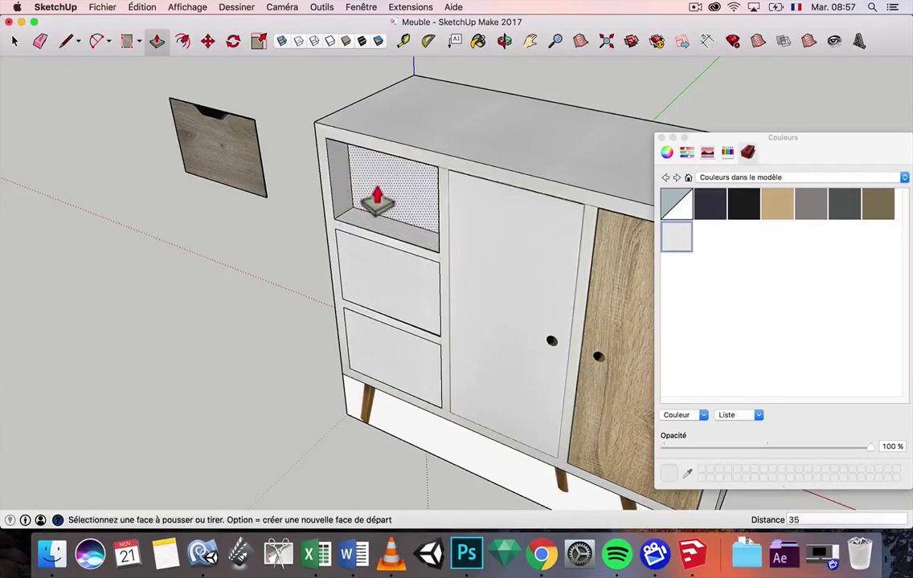
{"action": "type", "text": "5"}
{"action": "key", "text": "Return"}
- Push the middle and bottom drawer faces 35 cm inward to hollow out their compartments
{"action": "left_click", "coordinate": [377, 273]}
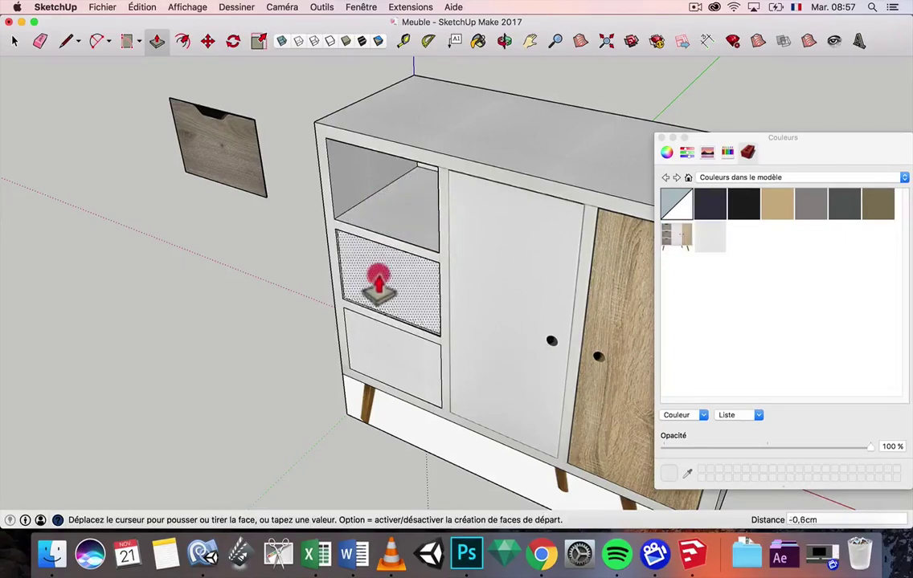
{"action": "left_click", "coordinate": [385, 288]}
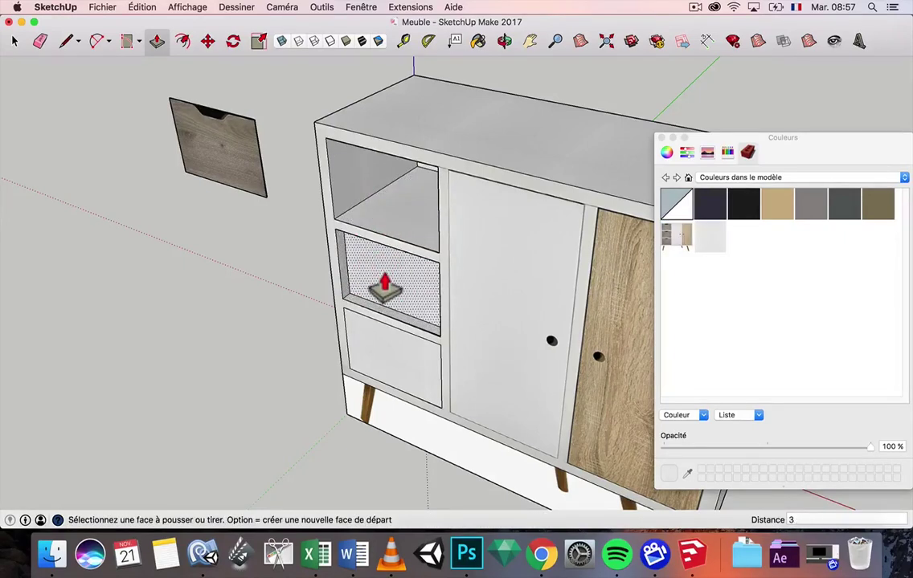
{"action": "double_click", "coordinate": [385, 287]}
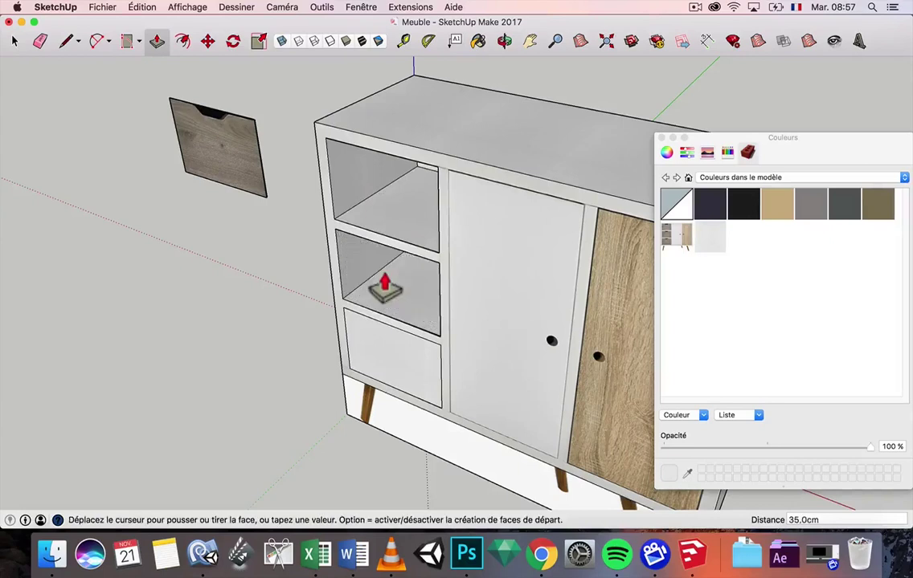
{"action": "left_click", "coordinate": [377, 362]}
{"action": "left_click", "coordinate": [381, 346]}
{"action": "type", "text": "35"}
{"action": "key", "text": "Return"}
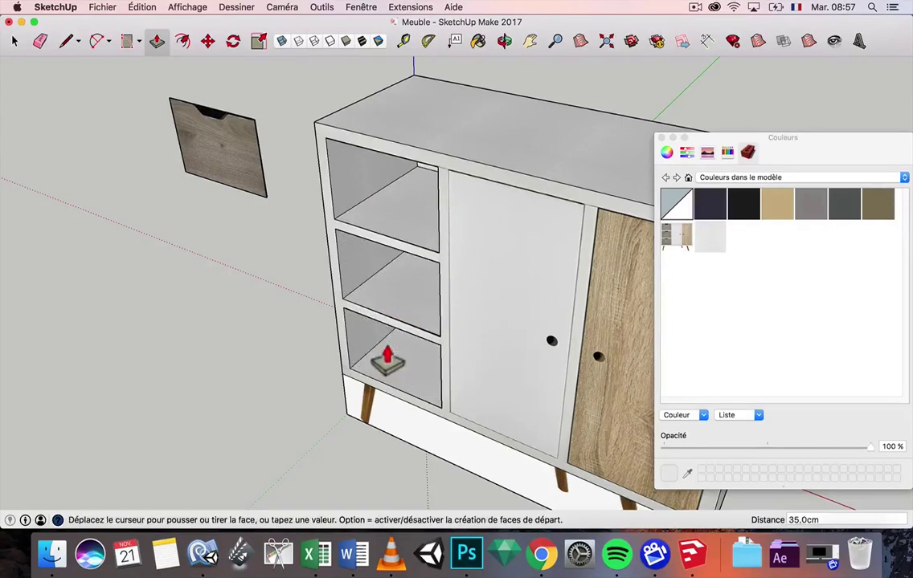
- Open the separate drawer front component for editing
{"action": "middle_click_drag", "start_coordinate": [384, 309], "coordinate": [523, 241]}
{"action": "left_click", "coordinate": [15, 42]}
{"action": "middle_click_drag", "start_coordinate": [168, 171], "coordinate": [249, 252]}
{"action": "scroll", "coordinate": [245, 253], "scroll_direction": "up", "scroll_amount": 3}
{"action": "scroll", "coordinate": [245, 254], "scroll_direction": "up", "scroll_amount": 2}
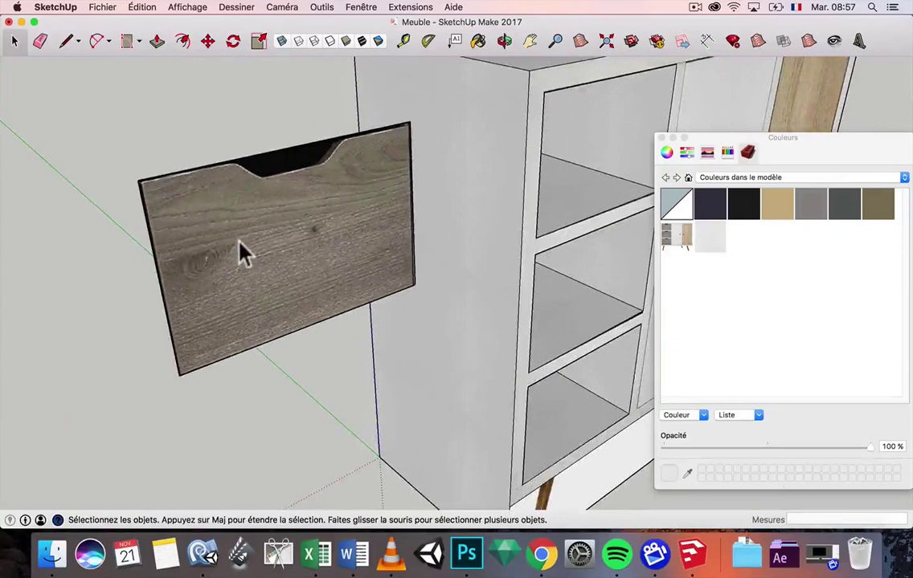
{"action": "scroll", "coordinate": [240, 252], "scroll_direction": "down", "scroll_amount": 3}
{"action": "scroll", "coordinate": [265, 229], "scroll_direction": "up", "scroll_amount": 5}
{"action": "scroll", "coordinate": [267, 257], "scroll_direction": "down", "scroll_amount": 4}
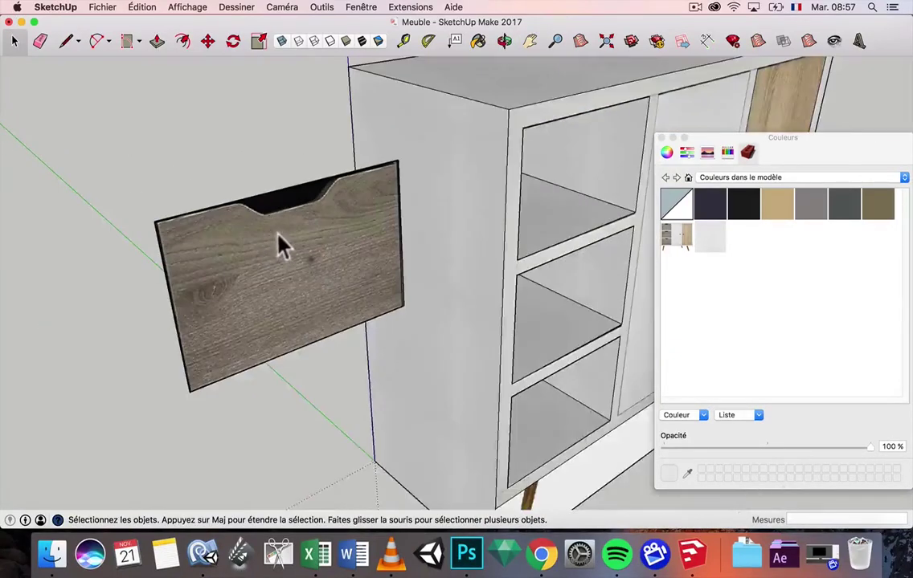
{"action": "scroll", "coordinate": [279, 246], "scroll_direction": "up", "scroll_amount": 4}
{"action": "scroll", "coordinate": [266, 265], "scroll_direction": "down", "scroll_amount": 3}
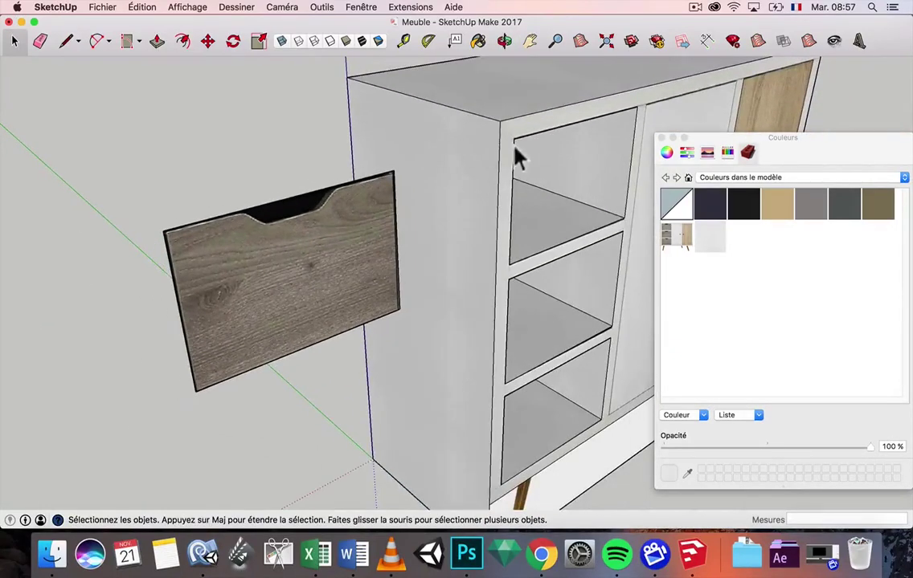
{"action": "double_click", "coordinate": [245, 253]}
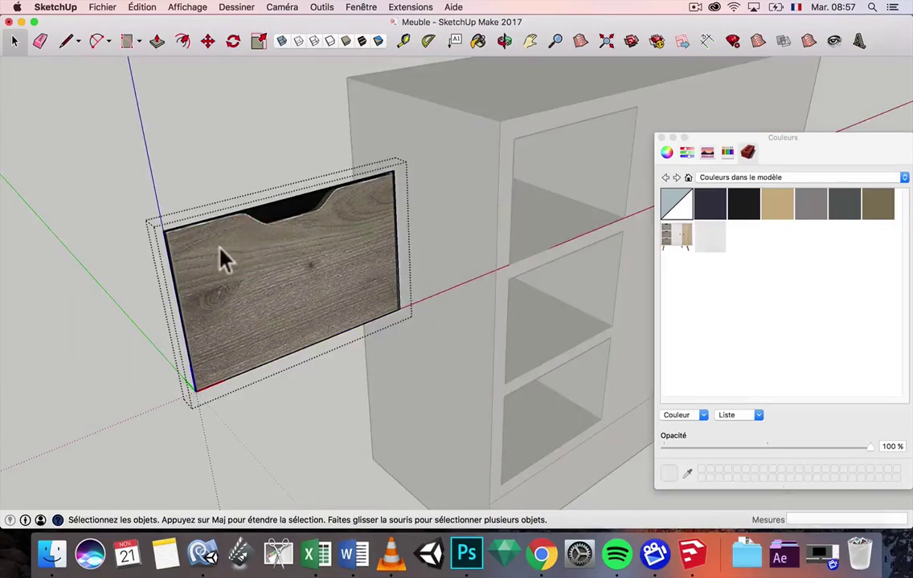
{"action": "scroll", "coordinate": [284, 230], "scroll_direction": "up", "scroll_amount": 3}
{"action": "left_click", "coordinate": [65, 42]}
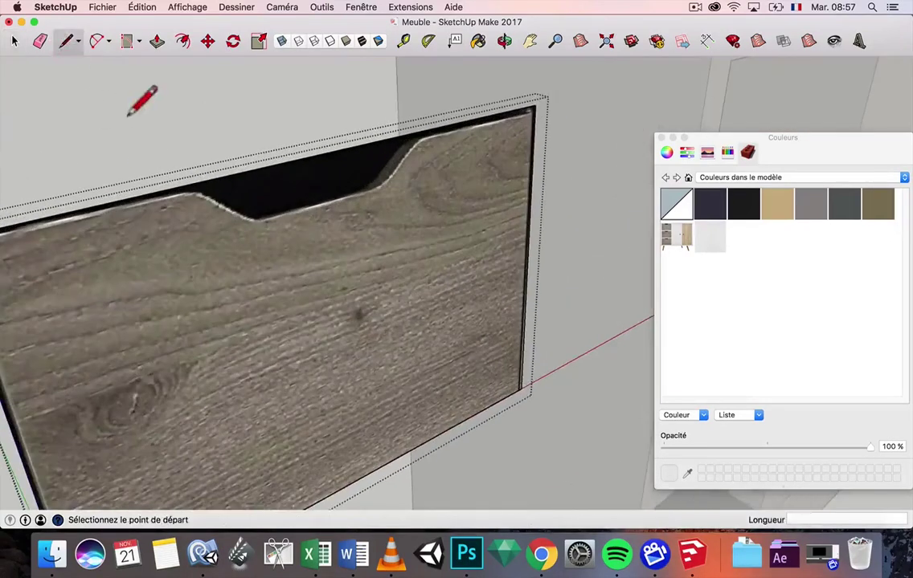
{"action": "scroll", "coordinate": [167, 162], "scroll_direction": "down", "scroll_amount": 3}
{"action": "scroll", "coordinate": [112, 174], "scroll_direction": "up", "scroll_amount": 3}
{"action": "scroll", "coordinate": [95, 221], "scroll_direction": "down", "scroll_amount": 2}
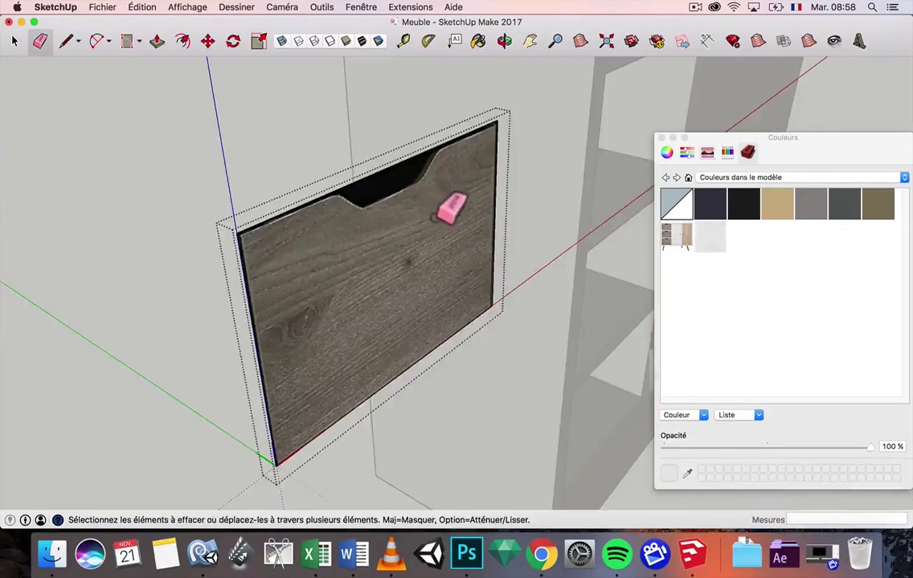
{"action": "middle_click_drag", "start_coordinate": [416, 208], "coordinate": [367, 216]}
{"action": "scroll", "coordinate": [367, 215], "scroll_direction": "down", "scroll_amount": 5}
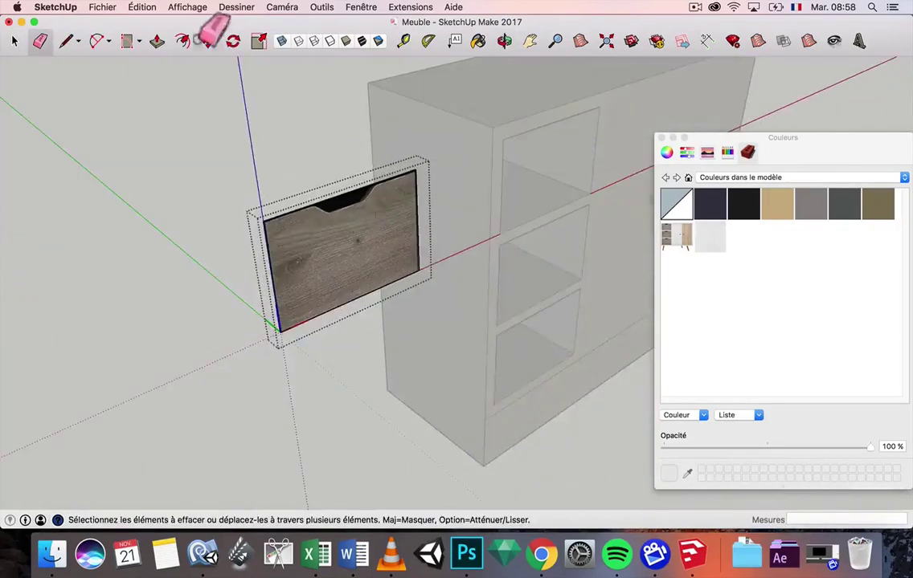
- Extrude the drawer front's face 35 cm forward to form a solid drawer box inside the component
{"action": "left_click", "coordinate": [156, 41]}
{"action": "scroll", "coordinate": [375, 261], "scroll_direction": "down", "scroll_amount": 5}
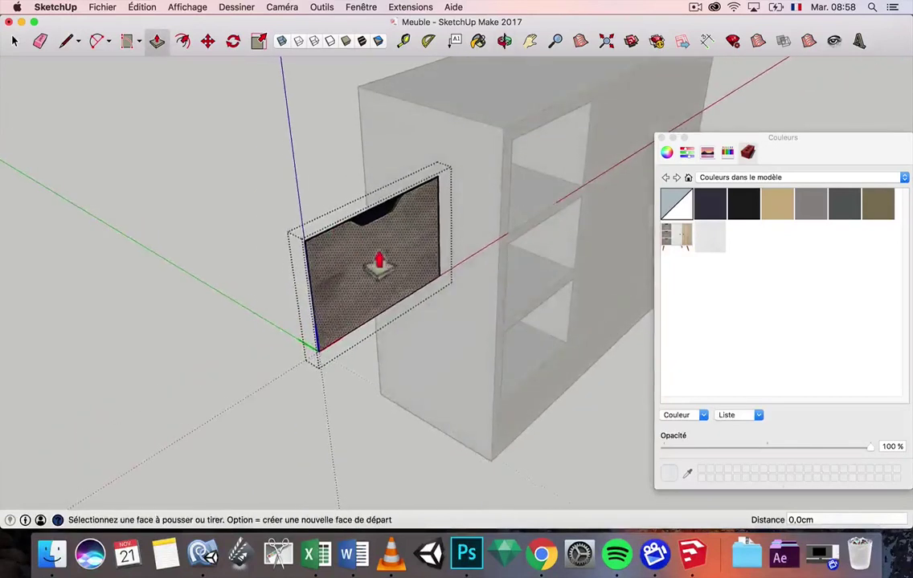
{"action": "left_click", "coordinate": [406, 277]}
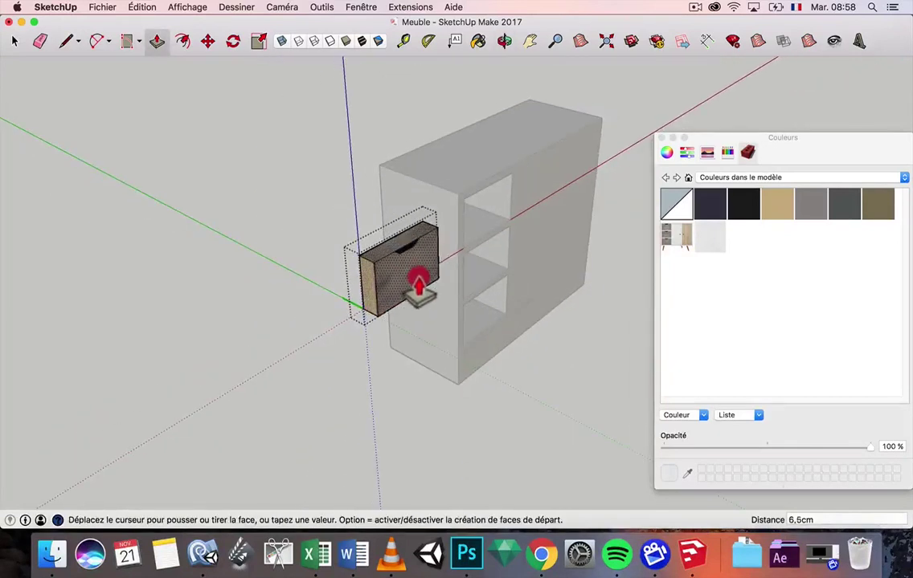
{"action": "left_click", "coordinate": [423, 293]}
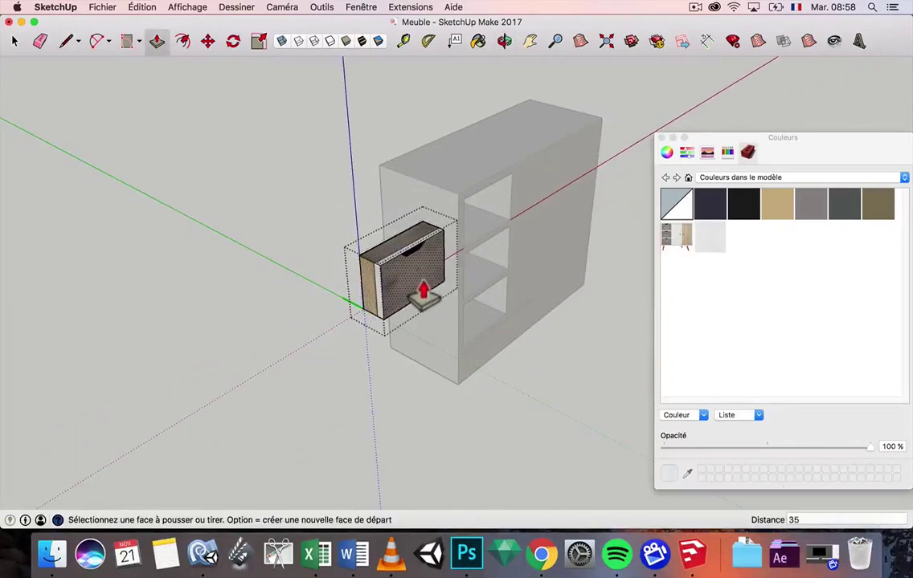
{"action": "key", "text": "Return"}
{"action": "scroll", "coordinate": [491, 318], "scroll_direction": "up", "scroll_amount": 5}
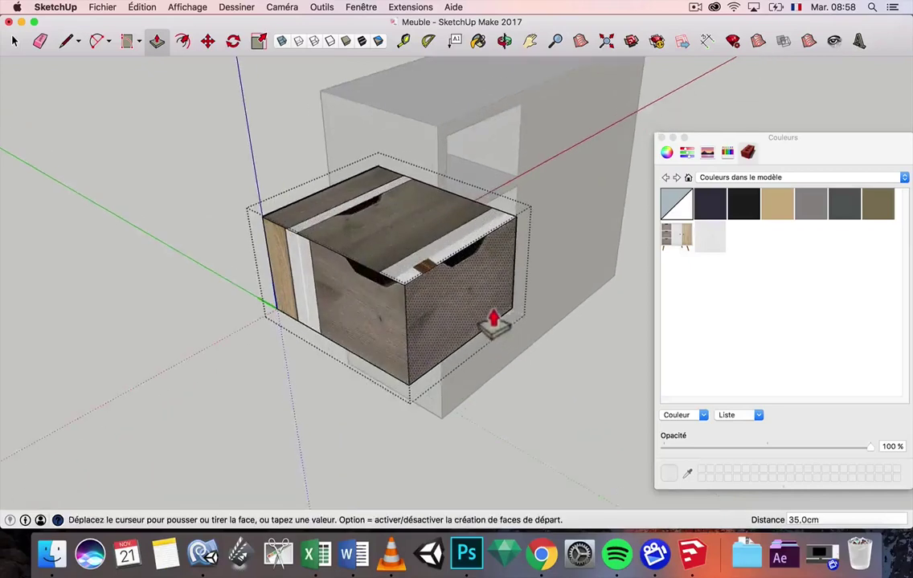
{"action": "scroll", "coordinate": [289, 210], "scroll_direction": "up", "scroll_amount": 3}
- Draw a rectangle about 26.7 by 14.0 cm on the drawer's front face, below the dark handle cutout
{"action": "left_click", "coordinate": [13, 40]}
{"action": "middle_click_drag", "start_coordinate": [430, 305], "coordinate": [193, 195]}
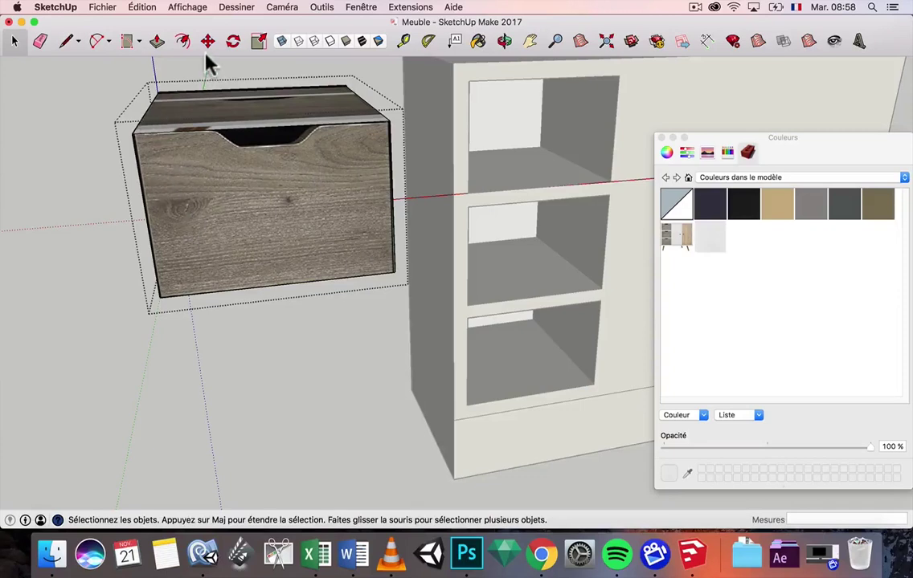
{"action": "left_click", "coordinate": [67, 41]}
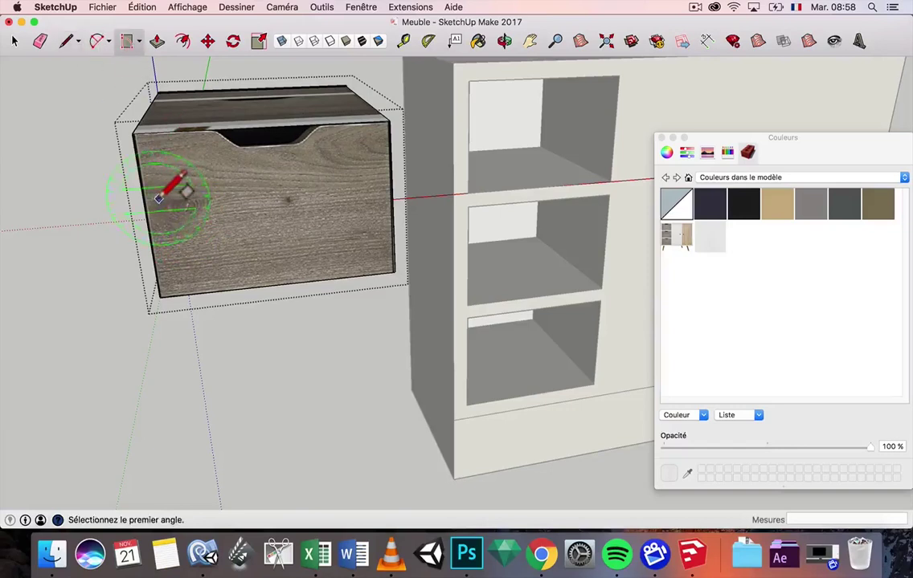
{"action": "left_click", "coordinate": [150, 171]}
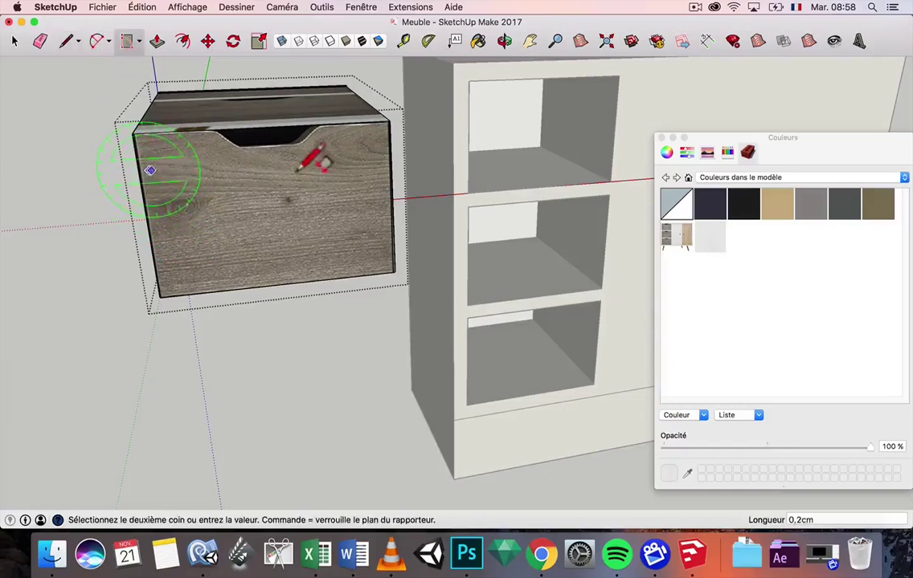
{"action": "left_click", "coordinate": [379, 155]}
{"action": "left_click", "coordinate": [406, 251]}
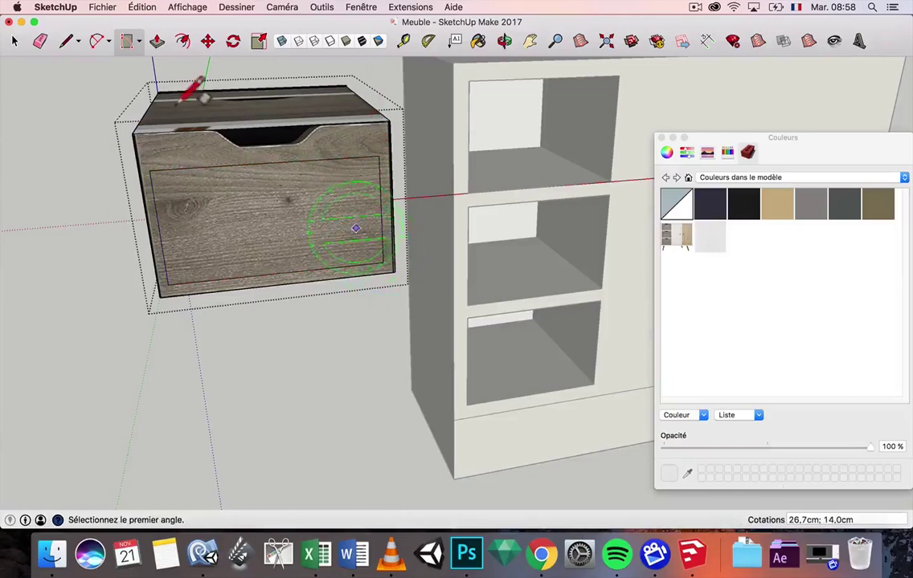
- Make the rectangle's wood texture unique and erase the rectangle's edges from the drawer front
{"action": "left_click", "coordinate": [18, 41]}
{"action": "right_click", "coordinate": [294, 219]}
{"action": "mouse_move", "coordinate": [372, 368]}
{"action": "left_click", "coordinate": [374, 387]}
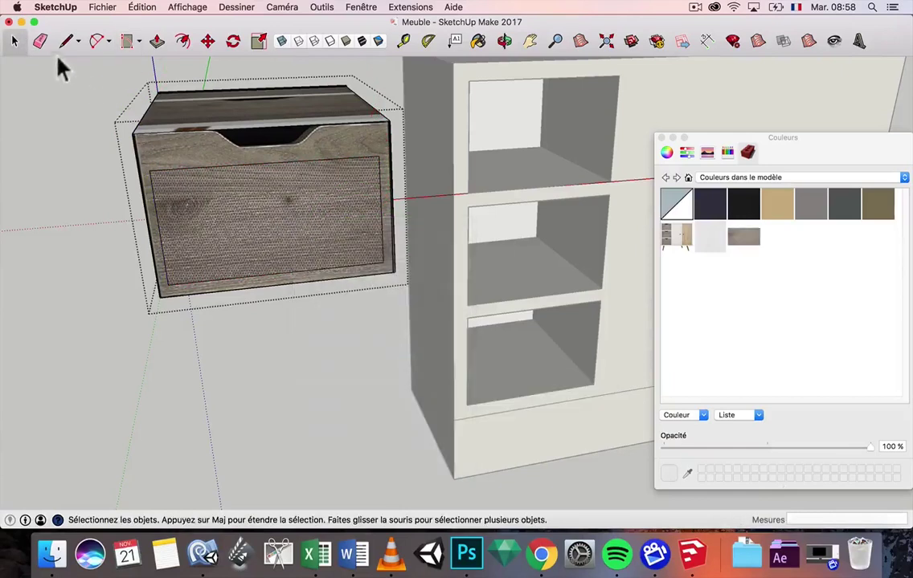
{"action": "left_click", "coordinate": [39, 41]}
{"action": "mouse_move", "coordinate": [157, 154]}
{"action": "left_mouse_down"}
{"action": "mouse_move", "coordinate": [160, 169]}
{"action": "mouse_move", "coordinate": [384, 179]}
{"action": "mouse_move", "coordinate": [367, 267]}
{"action": "left_mouse_up"}
- Paint the drawer box's top and side with the unique wood texture and close the component
{"action": "left_click", "coordinate": [740, 234]}
{"action": "left_click", "coordinate": [478, 43]}
{"action": "left_click", "coordinate": [267, 110]}
{"action": "middle_click_drag", "start_coordinate": [236, 178], "coordinate": [620, 224]}
{"action": "left_click", "coordinate": [474, 219]}
{"action": "middle_click_drag", "start_coordinate": [560, 230], "coordinate": [427, 229]}
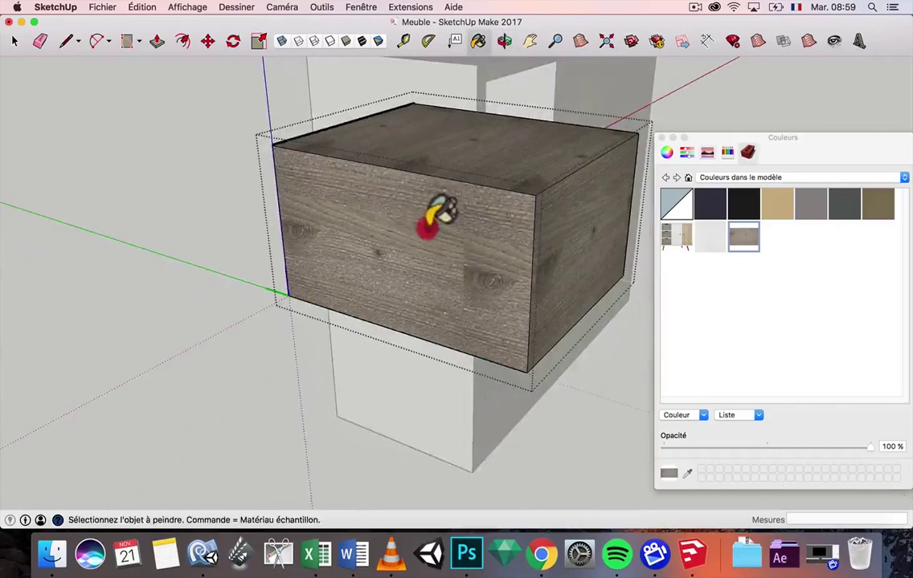
{"action": "mouse_move", "coordinate": [482, 189]}
{"action": "middle_mouse_down"}
{"action": "mouse_move", "coordinate": [255, 220]}
{"action": "mouse_move", "coordinate": [483, 142]}
{"action": "mouse_move", "coordinate": [433, 163]}
{"action": "mouse_move", "coordinate": [434, 102]}
{"action": "mouse_move", "coordinate": [536, 243]}
{"action": "mouse_move", "coordinate": [540, 210]}
{"action": "mouse_move", "coordinate": [563, 197]}
{"action": "mouse_move", "coordinate": [385, 159]}
{"action": "middle_mouse_up"}
{"action": "left_click", "coordinate": [16, 41]}
{"action": "left_click", "coordinate": [576, 283]}
{"action": "middle_click_drag", "start_coordinate": [577, 291], "coordinate": [482, 213]}
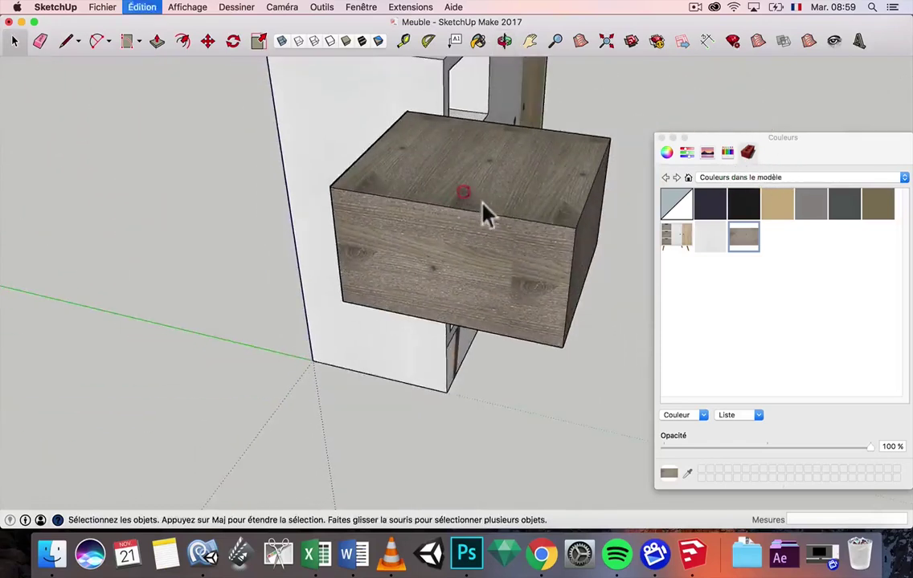
- Undo the drawer box's painting, texture changes and extrusion, back through the hollowing of the sideboard's compartments
{"action": "double_click", "coordinate": [498, 223]}
{"action": "key", "text": "super+z"}
{"action": "key", "text": "super+z"}
{"action": "key", "text": "super+z"}
{"action": "key", "text": "super+z"}
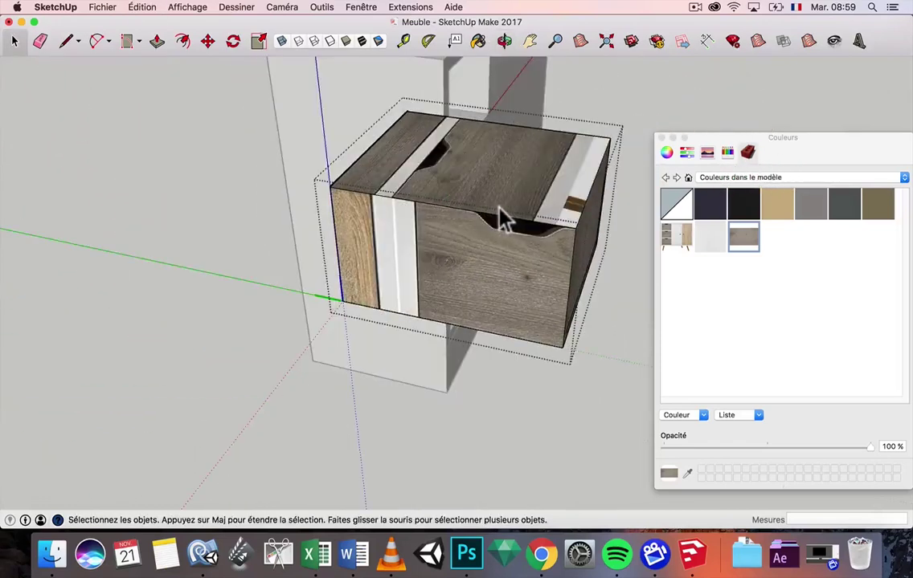
{"action": "key", "text": "super+z"}
{"action": "key", "text": "super+z"}
{"action": "key", "text": "super+z"}
{"action": "key", "text": "super+z"}
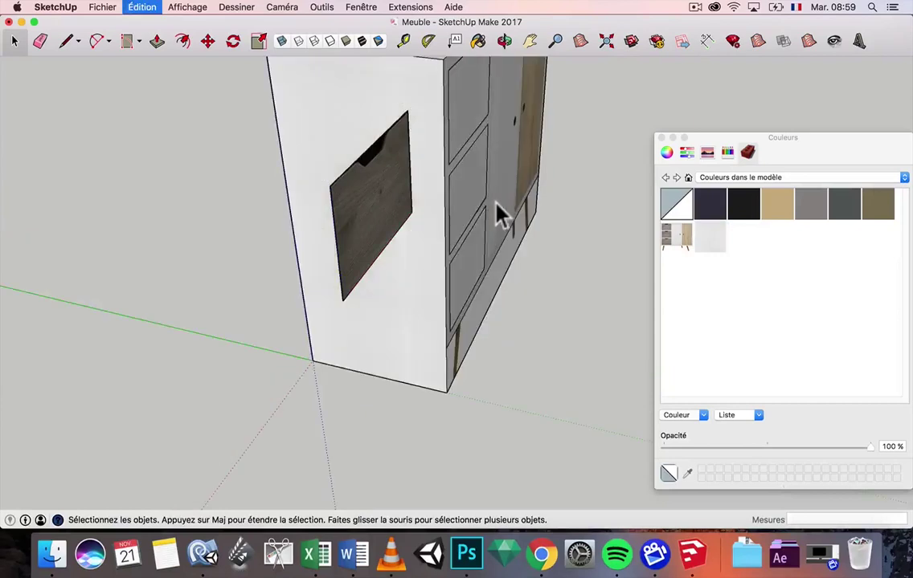
{"action": "key", "text": "super+z"}
- Redo the undone erasing and painting until the separate flat drawer front and the three plain white compartment faces are restored
{"action": "left_click", "coordinate": [140, 8]}
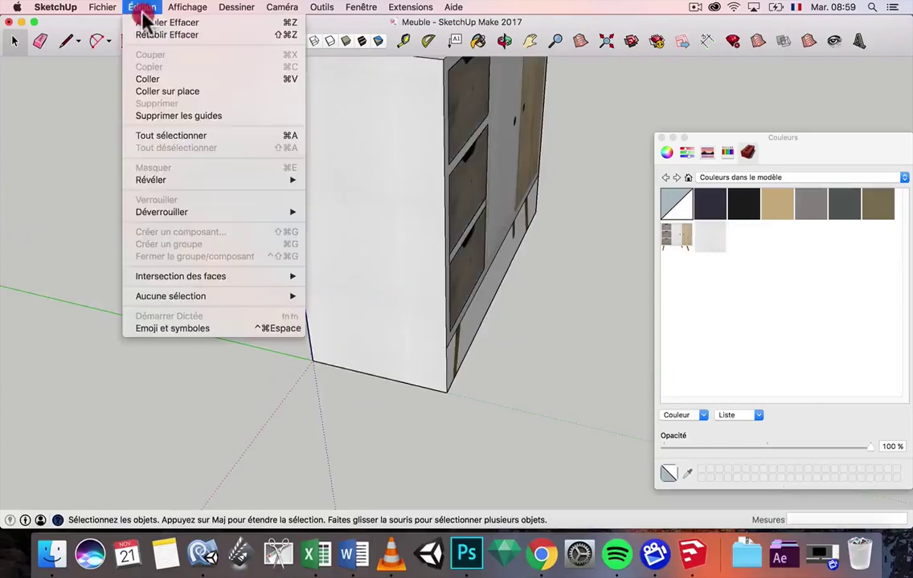
{"action": "left_click", "coordinate": [144, 36]}
{"action": "left_click", "coordinate": [144, 8]}
{"action": "left_click", "coordinate": [149, 36]}
{"action": "left_click", "coordinate": [146, 8]}
{"action": "left_click", "coordinate": [149, 36]}
{"action": "left_click", "coordinate": [143, 8]}
{"action": "left_click", "coordinate": [151, 35]}
{"action": "left_click", "coordinate": [139, 8]}
{"action": "left_click", "coordinate": [149, 35]}
{"action": "left_click", "coordinate": [142, 8]}
{"action": "left_click", "coordinate": [149, 36]}
{"action": "left_click", "coordinate": [143, 8]}
{"action": "left_click", "coordinate": [150, 34]}
{"action": "middle_click_drag", "start_coordinate": [447, 188], "coordinate": [122, 128]}
- Redo the Push/Pull operations that hollow out the sideboard's three drawer compartments
{"action": "left_click", "coordinate": [134, 8]}
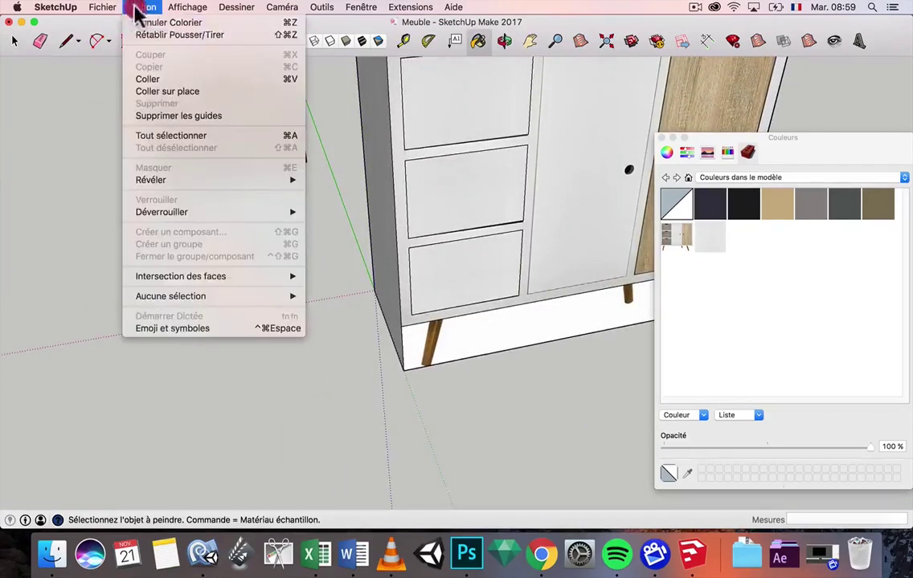
{"action": "left_click", "coordinate": [146, 35]}
{"action": "left_click", "coordinate": [140, 8]}
{"action": "left_click", "coordinate": [146, 35]}
{"action": "left_click", "coordinate": [141, 7]}
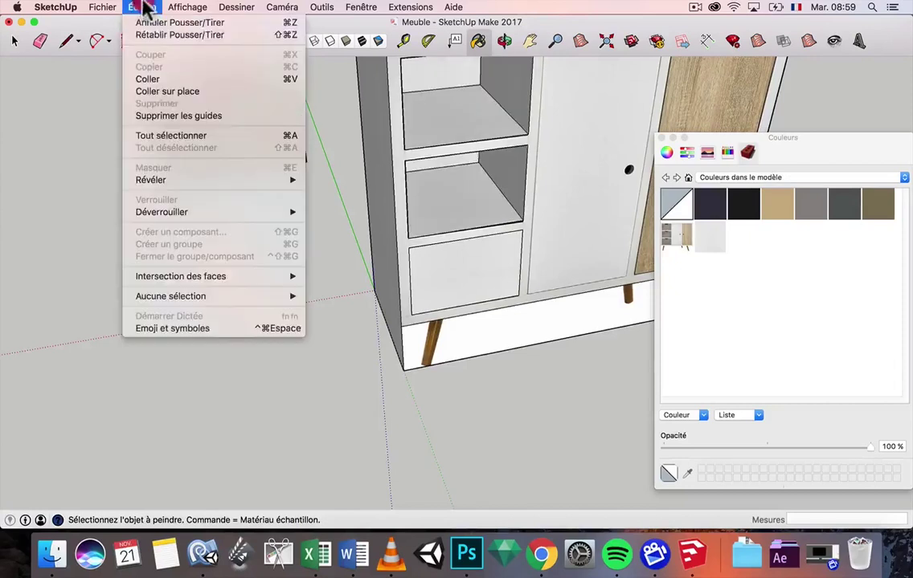
{"action": "left_click", "coordinate": [155, 36]}
- Open the separate flat drawer front component for editing
{"action": "left_click", "coordinate": [15, 42]}
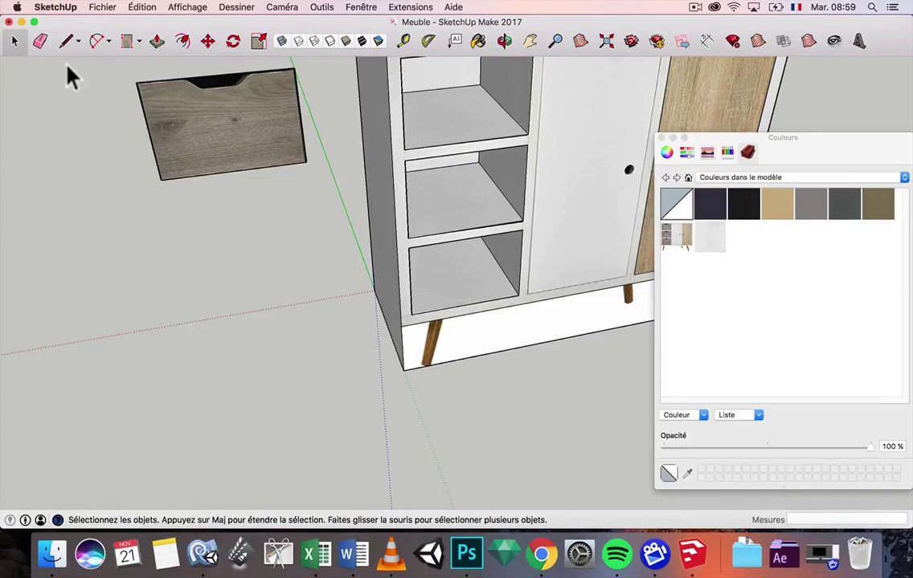
{"action": "scroll", "coordinate": [201, 94], "scroll_direction": "up", "scroll_amount": 5}
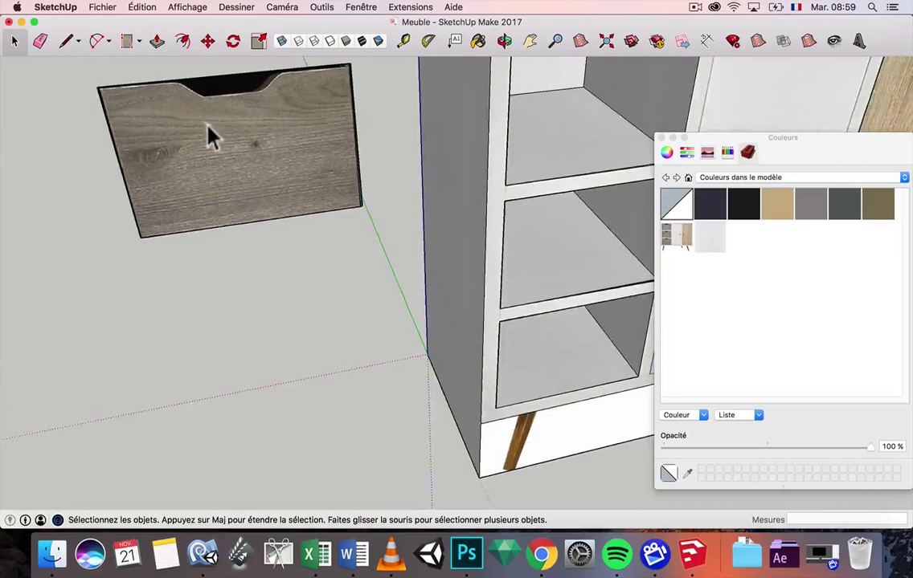
{"action": "scroll", "coordinate": [184, 265], "scroll_direction": "down", "scroll_amount": 4}
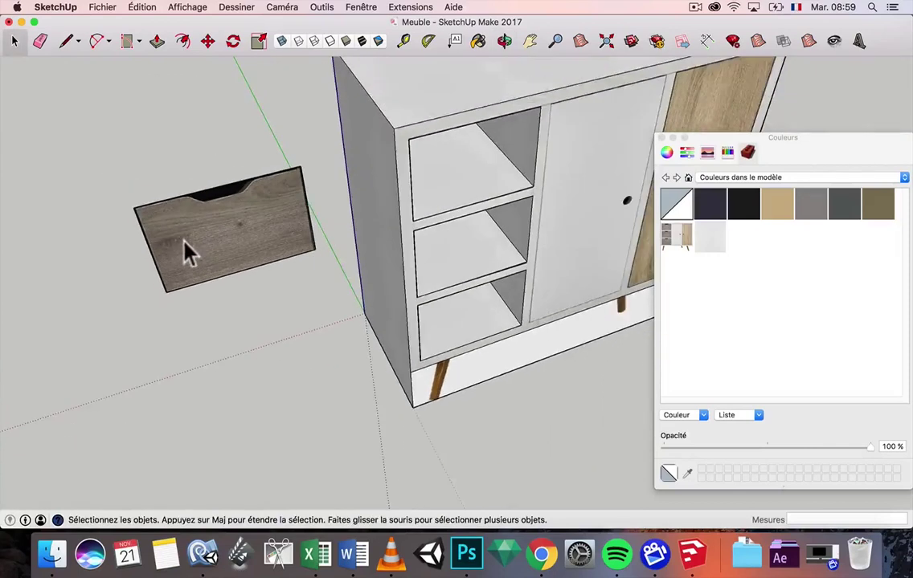
{"action": "scroll", "coordinate": [183, 248], "scroll_direction": "up", "scroll_amount": 3}
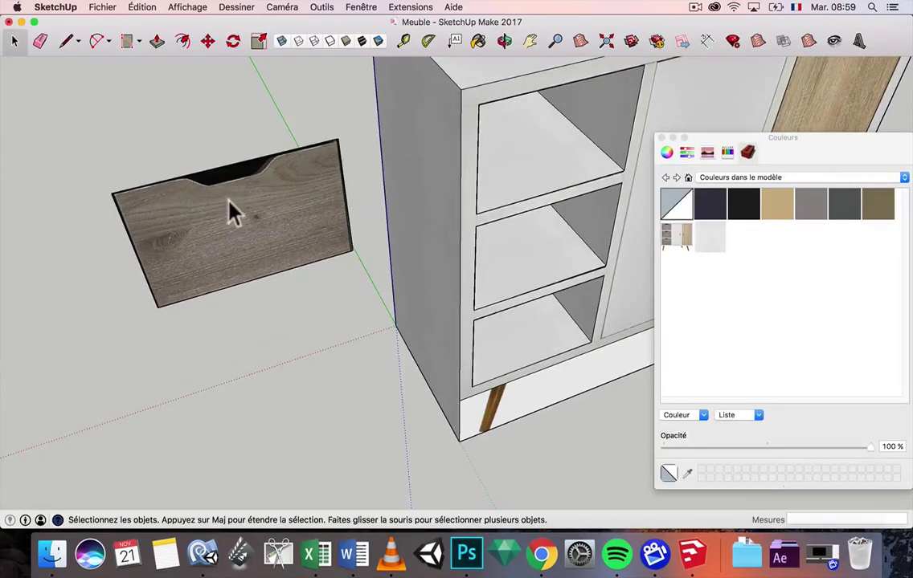
{"action": "scroll", "coordinate": [231, 209], "scroll_direction": "down", "scroll_amount": 3}
{"action": "double_click", "coordinate": [202, 224]}
- Draw a rectangle about 27.3 by 15.0 cm on the flat drawer front, below the handle cutout
{"action": "scroll", "coordinate": [207, 217], "scroll_direction": "up", "scroll_amount": 4}
{"action": "scroll", "coordinate": [216, 225], "scroll_direction": "up", "scroll_amount": 5}
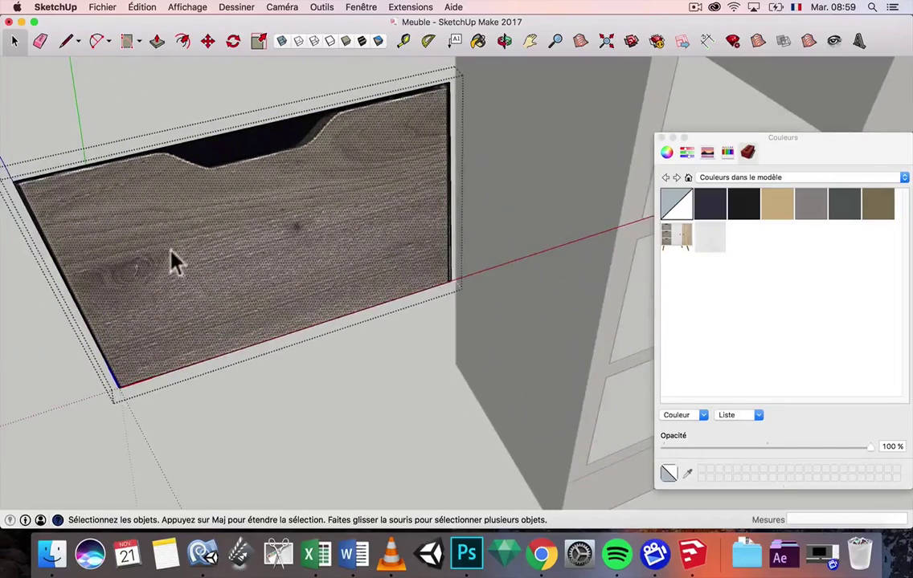
{"action": "middle_click_drag", "start_coordinate": [313, 285], "coordinate": [208, 201]}
{"action": "scroll", "coordinate": [196, 153], "scroll_direction": "down", "scroll_amount": 4}
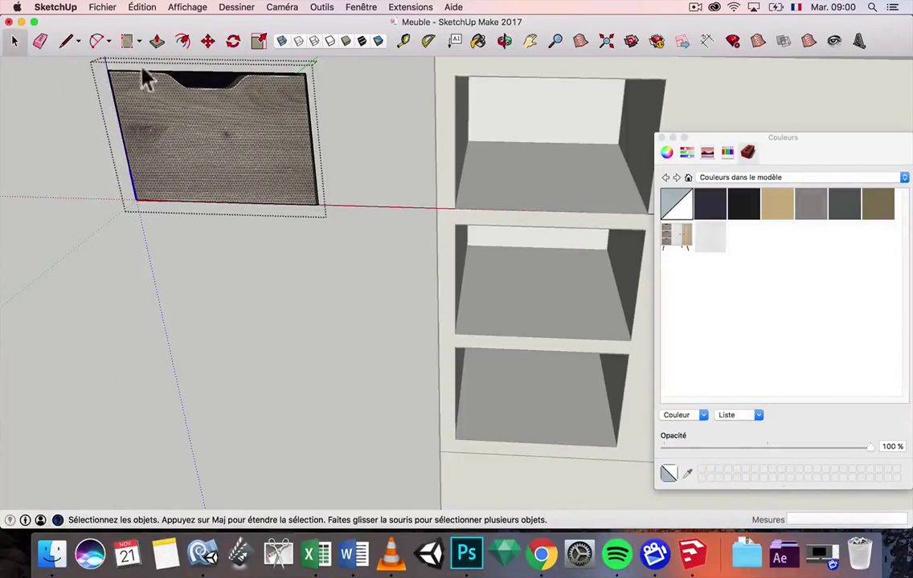
{"action": "scroll", "coordinate": [118, 78], "scroll_direction": "up", "scroll_amount": 2}
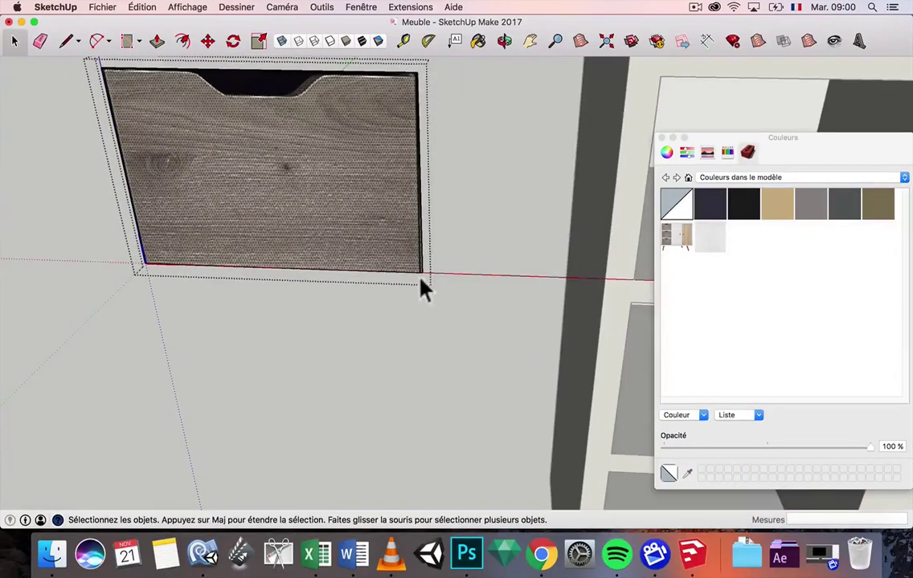
{"action": "left_click", "coordinate": [129, 40]}
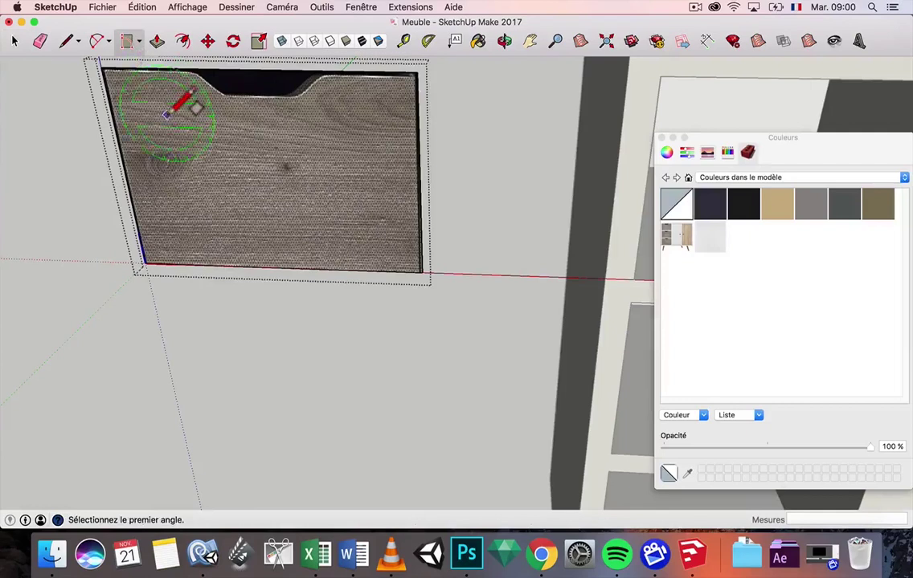
{"action": "left_click", "coordinate": [124, 109]}
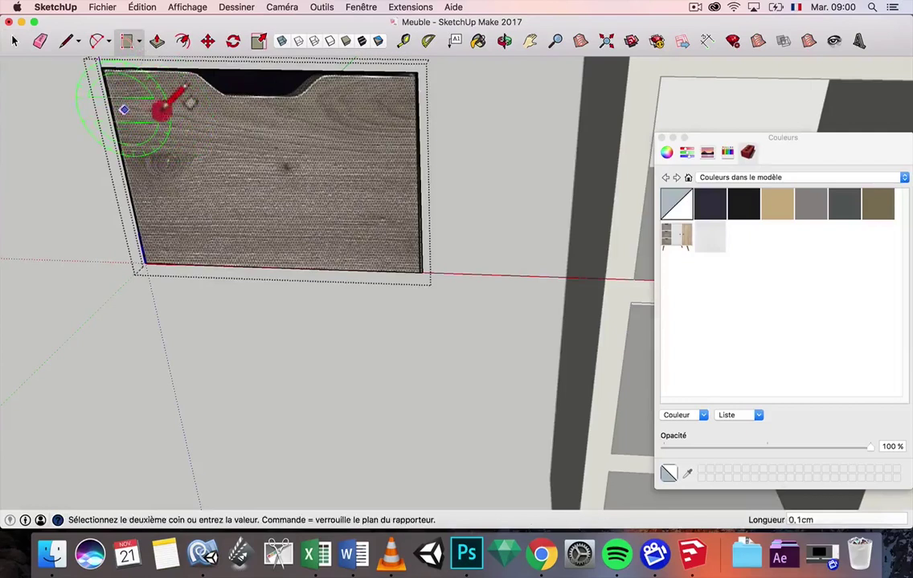
{"action": "left_click", "coordinate": [408, 113]}
{"action": "left_click", "coordinate": [418, 259]}
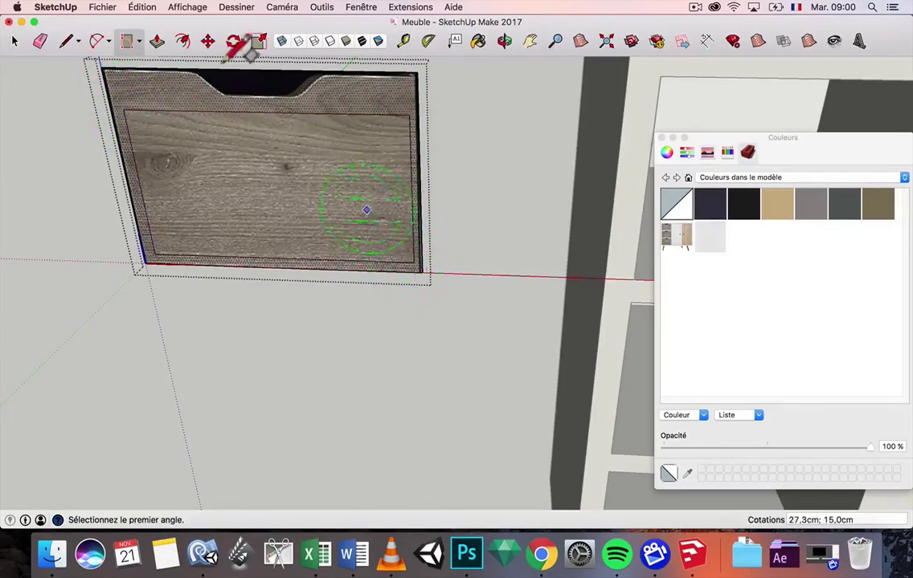
- Make the texture of the rectangle's face unique to get a plain wood material
{"action": "left_click", "coordinate": [14, 40]}
{"action": "right_click", "coordinate": [239, 173]}
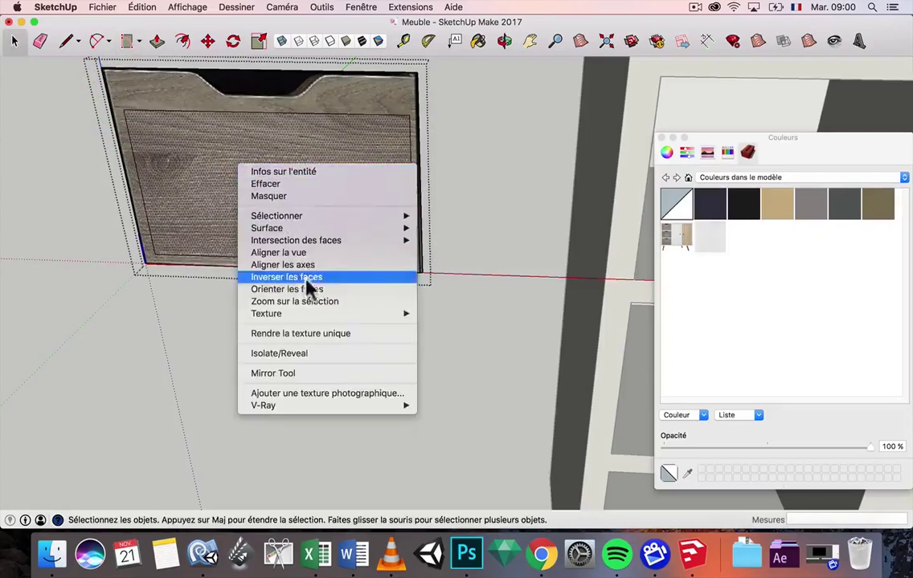
{"action": "left_click", "coordinate": [325, 335]}
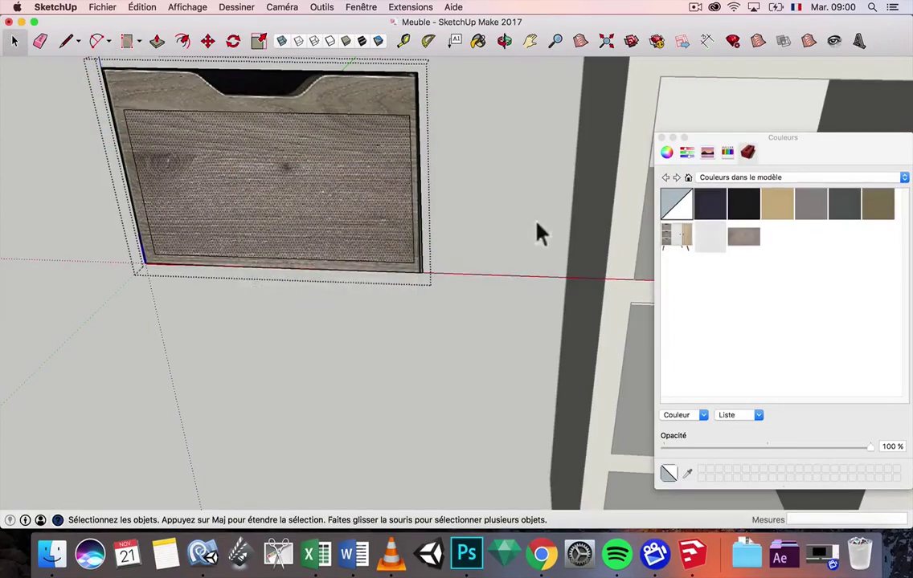
- Erase the inner rectangle's edges so the plain wood texture covers the whole drawer front
{"action": "scroll", "coordinate": [442, 212], "scroll_direction": "down", "scroll_amount": 5}
{"action": "scroll", "coordinate": [377, 169], "scroll_direction": "up", "scroll_amount": 5}
{"action": "left_click", "coordinate": [40, 41]}
{"action": "scroll", "coordinate": [250, 117], "scroll_direction": "up", "scroll_amount": 5}
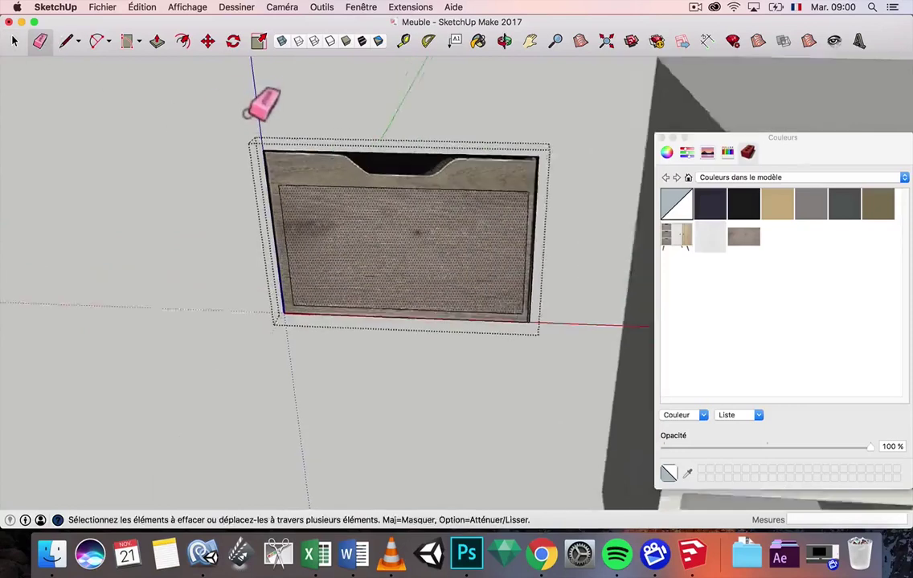
{"action": "left_click", "coordinate": [287, 204]}
{"action": "left_click_drag", "start_coordinate": [587, 228], "coordinate": [561, 354]}
- Extrude the plain wood drawer front 35 cm to form a solid box
{"action": "scroll", "coordinate": [482, 208], "scroll_direction": "down", "scroll_amount": 3}
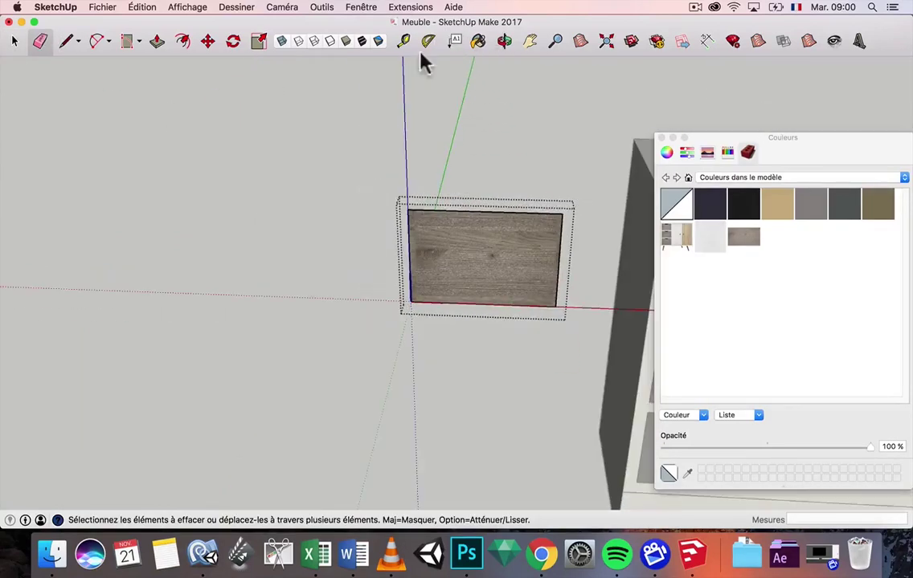
{"action": "middle_click_drag", "start_coordinate": [409, 169], "coordinate": [608, 235]}
{"action": "scroll", "coordinate": [534, 220], "scroll_direction": "up", "scroll_amount": 5}
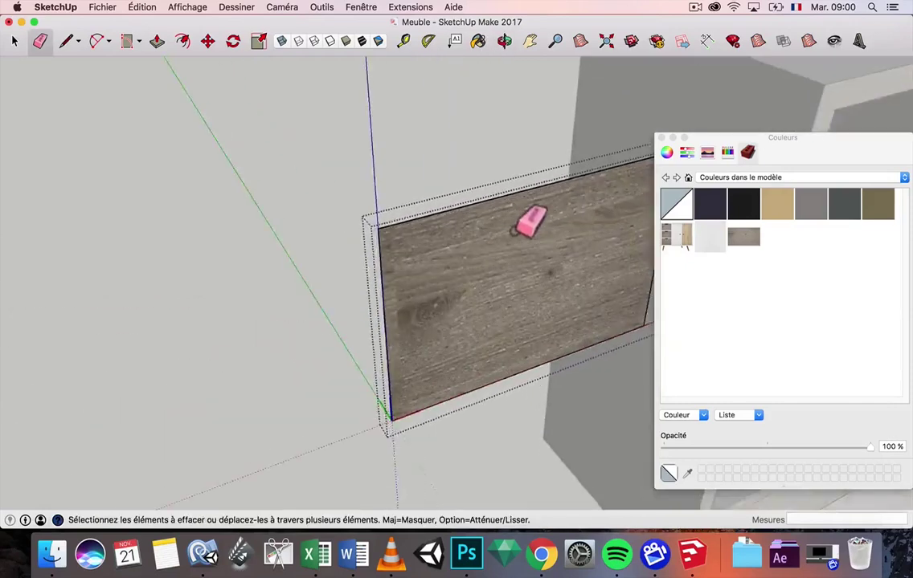
{"action": "scroll", "coordinate": [432, 239], "scroll_direction": "down", "scroll_amount": 5}
{"action": "middle_click_drag", "start_coordinate": [432, 239], "coordinate": [338, 185]}
{"action": "left_click", "coordinate": [156, 40]}
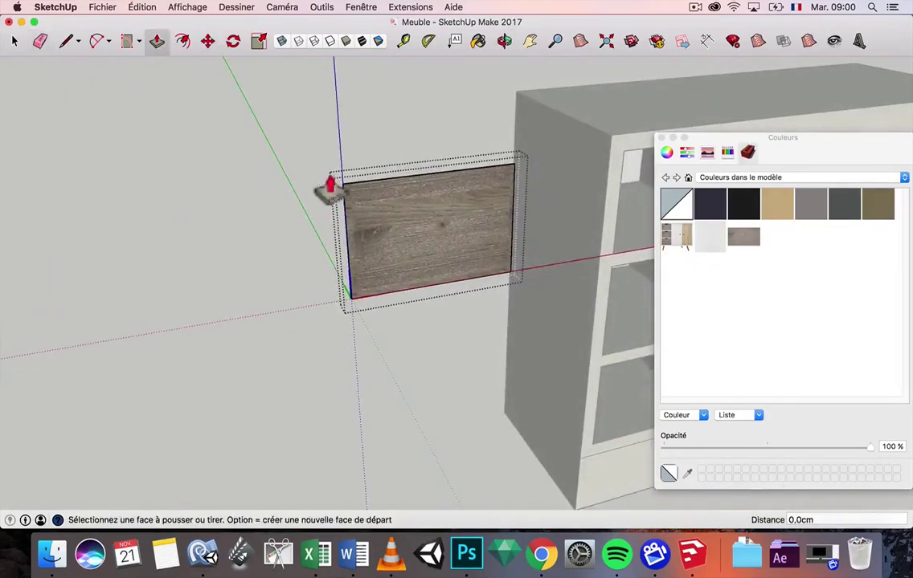
{"action": "left_click", "coordinate": [388, 224]}
{"action": "type", "text": "3"}
{"action": "key", "text": "Return"}
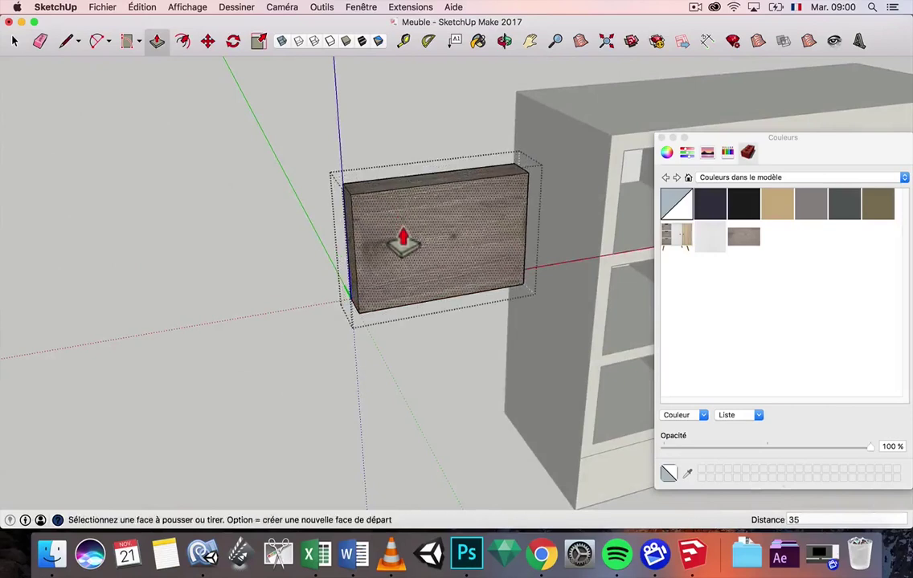
{"action": "type", "text": "5"}
{"action": "key", "text": "Return"}
- Offset the outline of the drawer box's top face 1.5 cm inward
{"action": "middle_click_drag", "start_coordinate": [394, 212], "coordinate": [291, 194]}
{"action": "left_click", "coordinate": [13, 41]}
{"action": "scroll", "coordinate": [302, 114], "scroll_direction": "up", "scroll_amount": 1}
{"action": "middle_click_drag", "start_coordinate": [303, 112], "coordinate": [193, 89]}
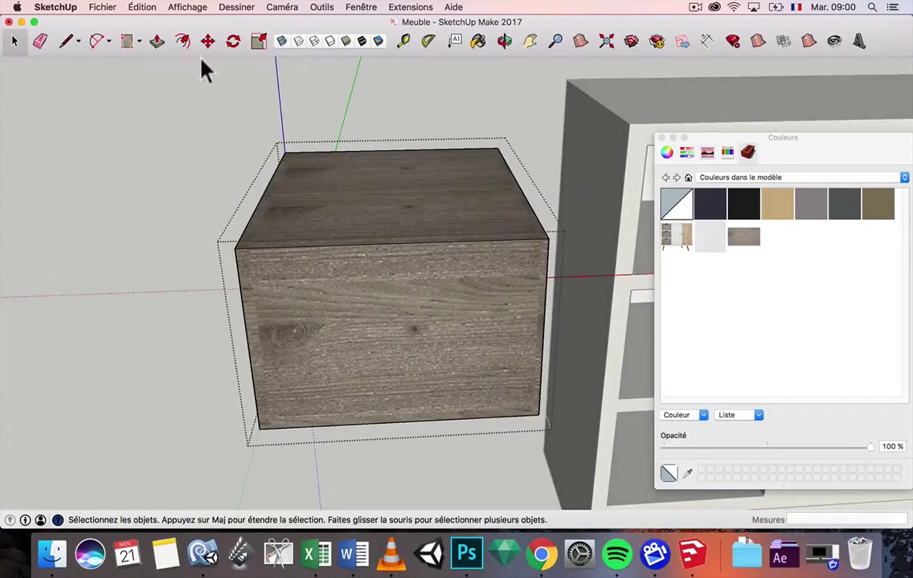
{"action": "left_click", "coordinate": [182, 42]}
{"action": "scroll", "coordinate": [291, 198], "scroll_direction": "up", "scroll_amount": 3}
{"action": "left_click", "coordinate": [225, 294]}
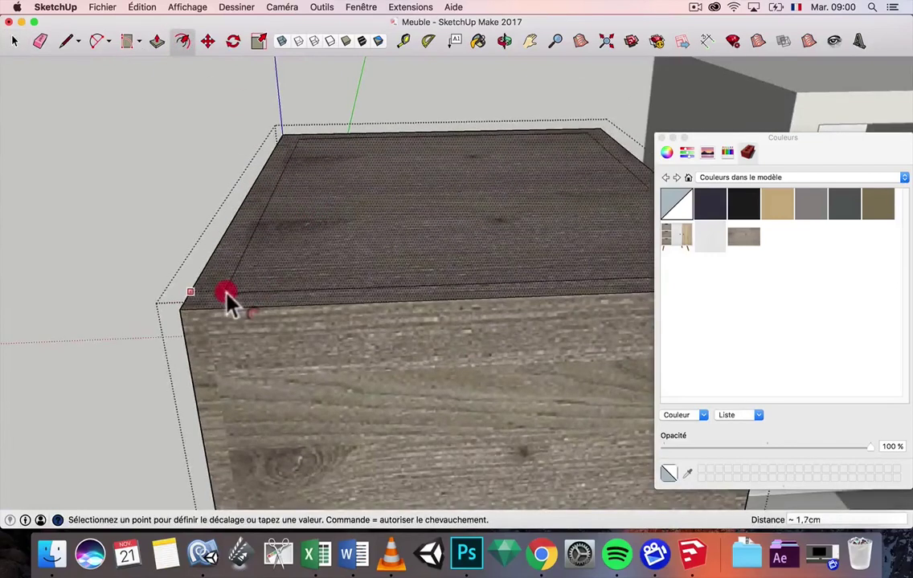
{"action": "left_click", "coordinate": [212, 294]}
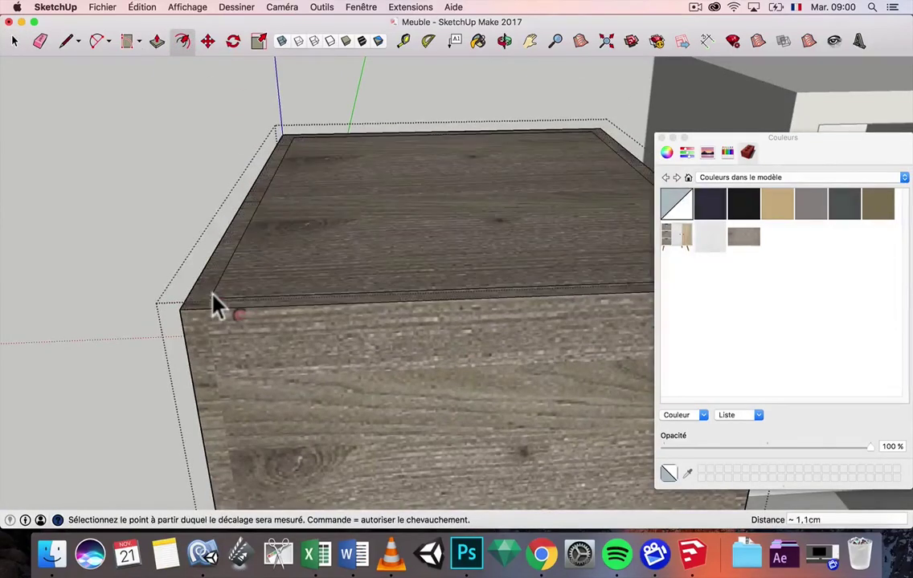
{"action": "type", "text": "1,5"}
{"action": "key", "text": "Return"}
- Push the inner top face down into the box to hollow out the drawer
{"action": "left_click", "coordinate": [157, 42]}
{"action": "scroll", "coordinate": [326, 183], "scroll_direction": "down", "scroll_amount": 5}
{"action": "left_click_drag", "start_coordinate": [326, 183], "coordinate": [349, 198]}
{"action": "scroll", "coordinate": [413, 249], "scroll_direction": "up", "scroll_amount": 3}
{"action": "left_click_drag", "start_coordinate": [413, 249], "coordinate": [424, 310]}
{"action": "scroll", "coordinate": [449, 279], "scroll_direction": "down", "scroll_amount": 4}
{"action": "scroll", "coordinate": [449, 269], "scroll_direction": "up", "scroll_amount": 5}
{"action": "middle_click_drag", "start_coordinate": [449, 269], "coordinate": [509, 302]}
{"action": "left_click_drag", "start_coordinate": [509, 302], "coordinate": [510, 305]}
- Draw a short vertical line down from the midpoint of the drawer front's top edge and a 3 cm horizontal line leftward from its end
{"action": "middle_click_drag", "start_coordinate": [509, 313], "coordinate": [402, 182]}
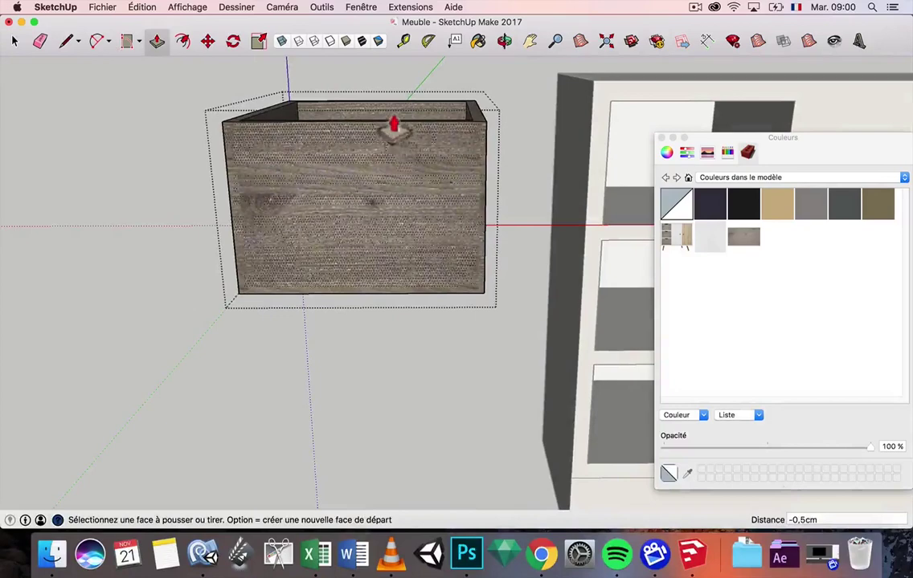
{"action": "scroll", "coordinate": [377, 121], "scroll_direction": "up", "scroll_amount": 3}
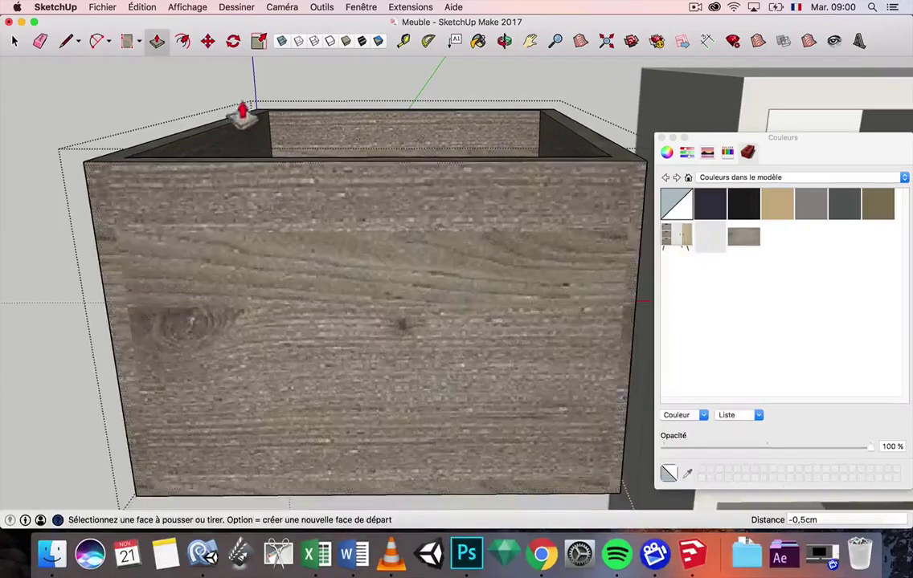
{"action": "left_click", "coordinate": [66, 41]}
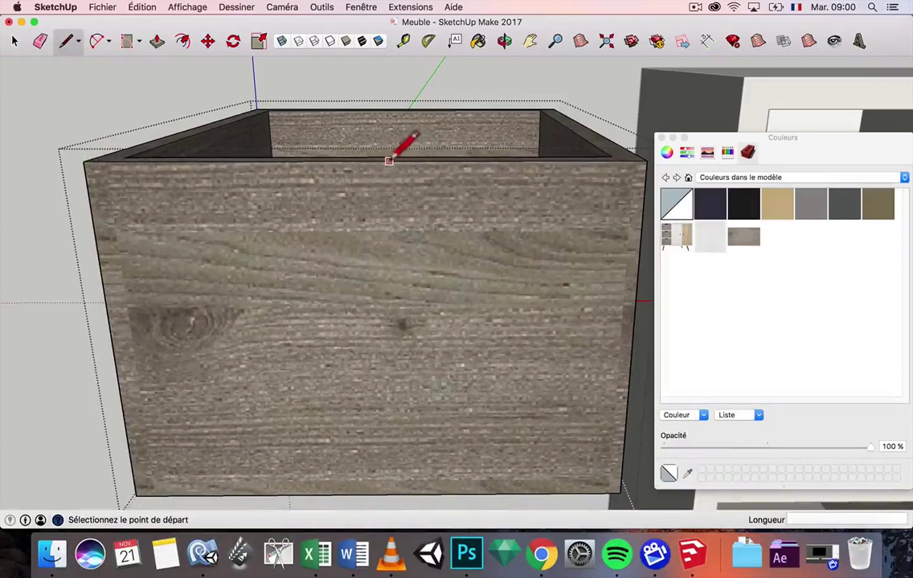
{"action": "left_click", "coordinate": [366, 162]}
{"action": "left_click", "coordinate": [366, 186]}
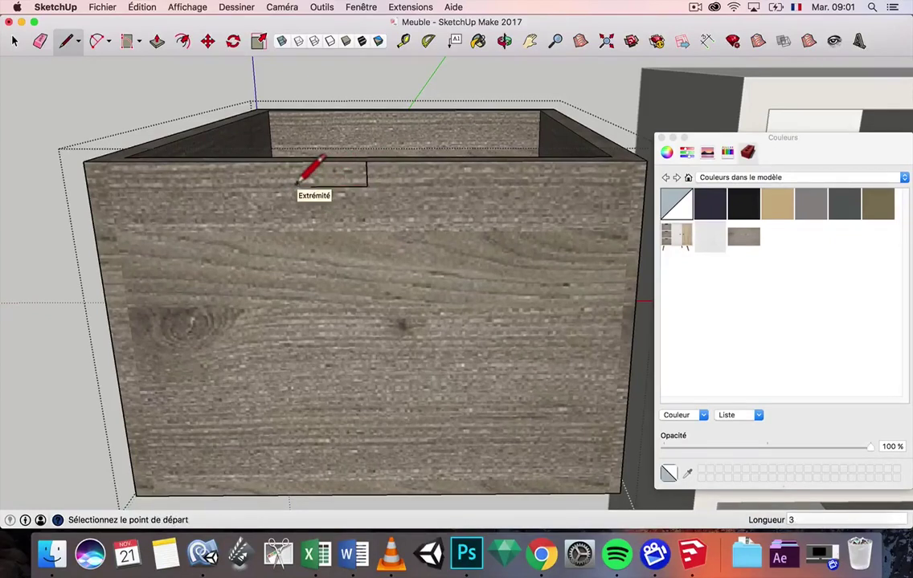
{"action": "left_click", "coordinate": [310, 187]}
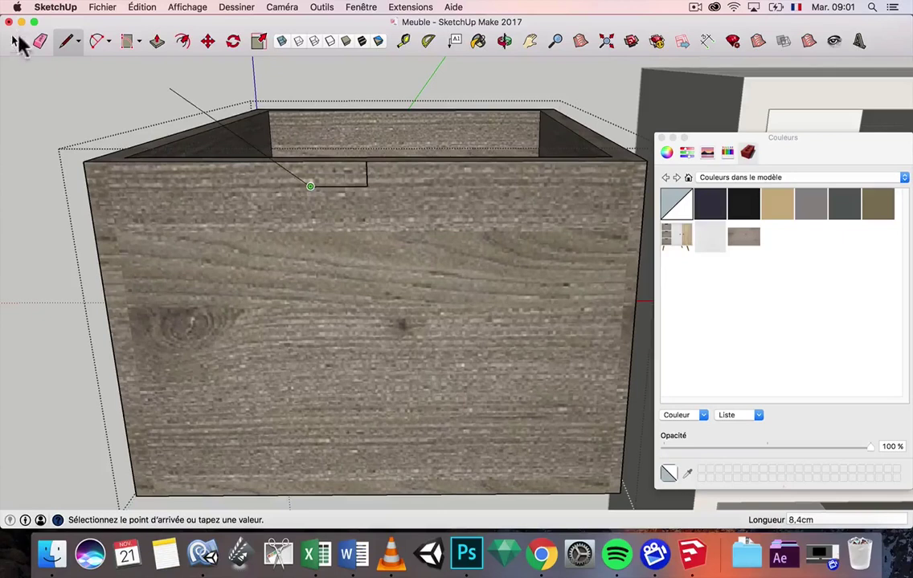
{"action": "left_click", "coordinate": [16, 40]}
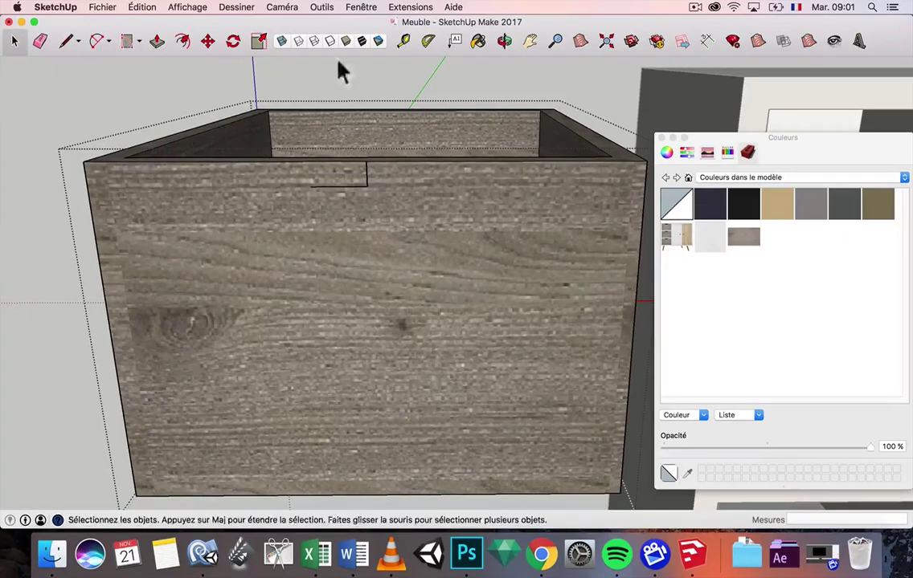
- Place a 45° protractor guide through the free end of the 3 cm line on the drawer front
{"action": "left_click", "coordinate": [427, 40]}
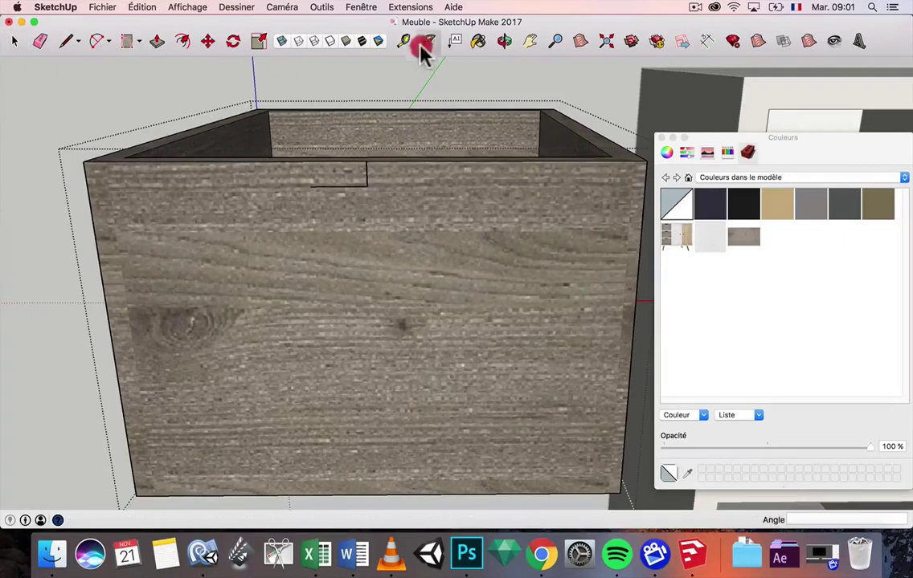
{"action": "left_click", "coordinate": [313, 186]}
{"action": "left_click", "coordinate": [307, 160]}
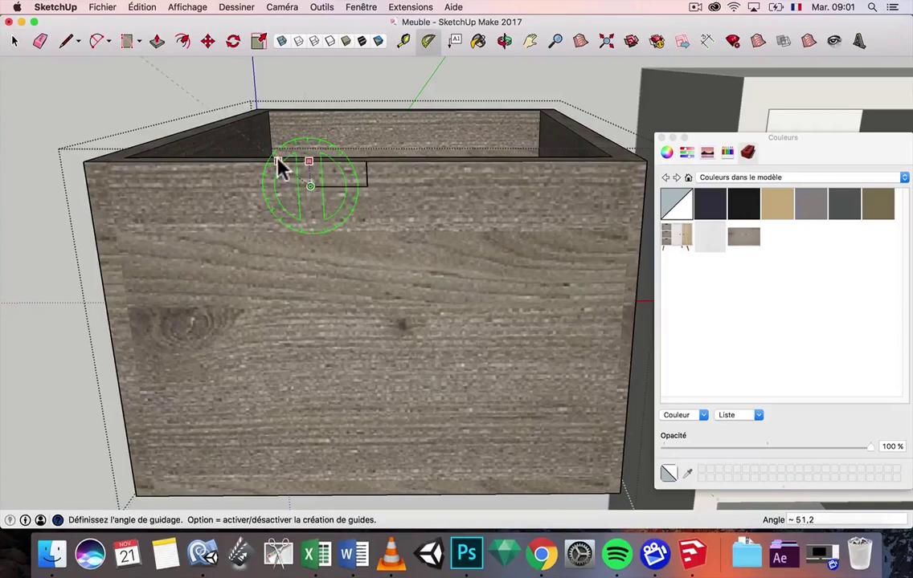
{"action": "left_click", "coordinate": [277, 167]}
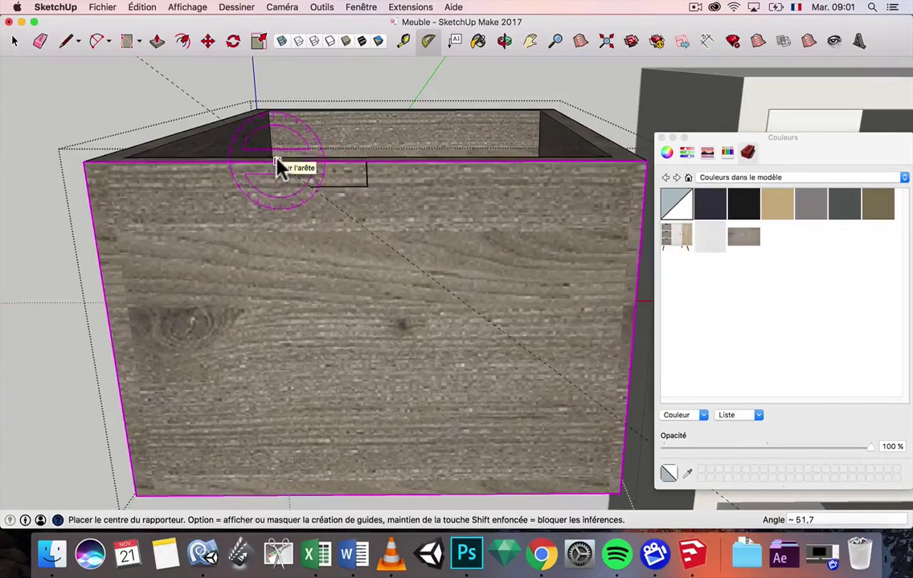
{"action": "type", "text": "45"}
{"action": "key", "text": "Return"}
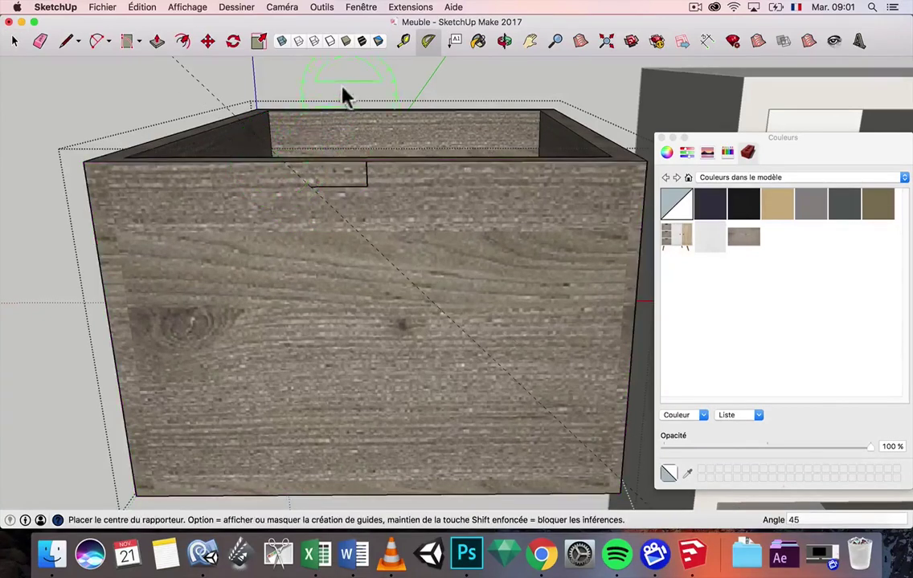
- Draw the left slanted edge along the guide up to the drawer's top edge and extend the notch's base line 3 cm to the right
{"action": "left_click", "coordinate": [67, 40]}
{"action": "scroll", "coordinate": [309, 183], "scroll_direction": "up", "scroll_amount": 3}
{"action": "left_click", "coordinate": [312, 200]}
{"action": "left_click", "coordinate": [265, 150]}
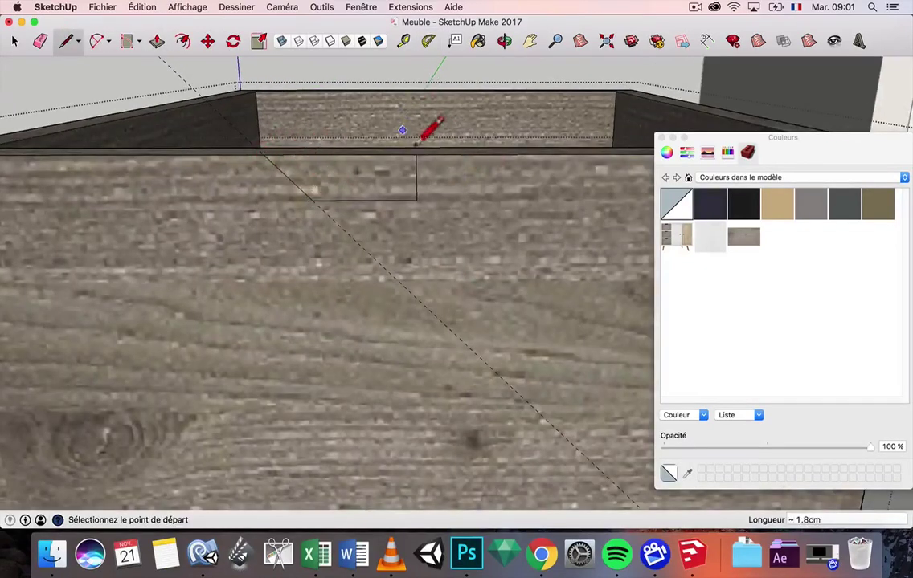
{"action": "left_click", "coordinate": [416, 200]}
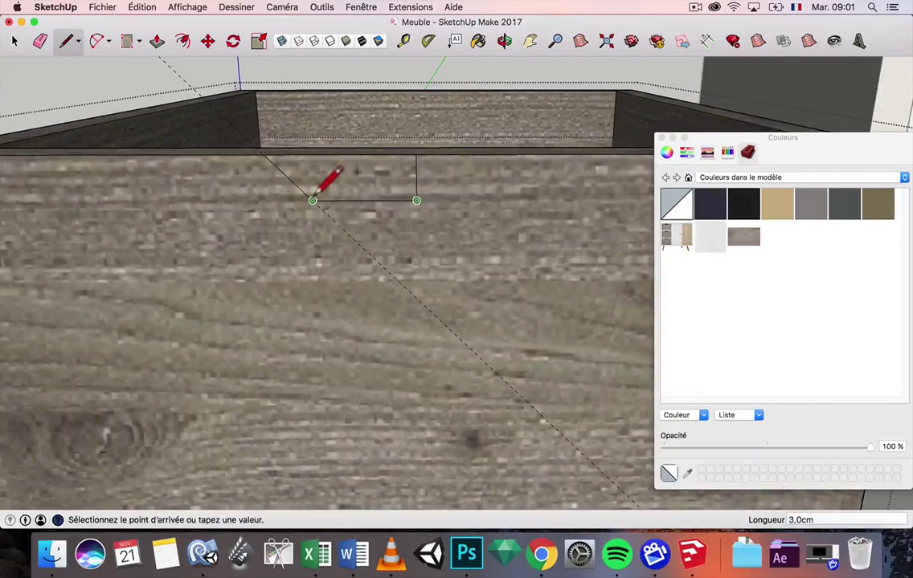
{"action": "left_click", "coordinate": [313, 200]}
{"action": "left_click", "coordinate": [416, 200]}
{"action": "left_click", "coordinate": [521, 200]}
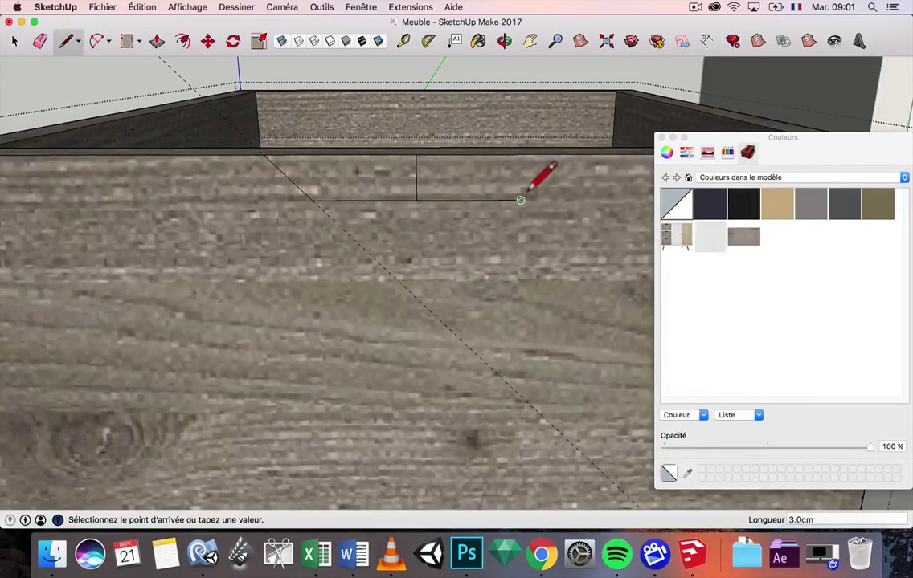
- Place a 135° protractor guide at the right end of the base line and draw the slanted edge along it up to the top edge
{"action": "left_click", "coordinate": [427, 40]}
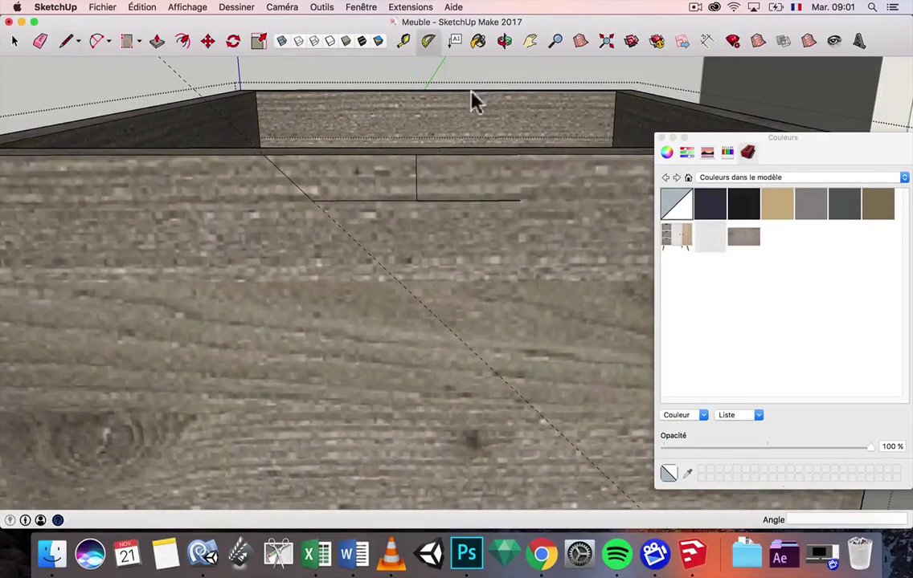
{"action": "left_click", "coordinate": [520, 200]}
{"action": "left_click", "coordinate": [470, 201]}
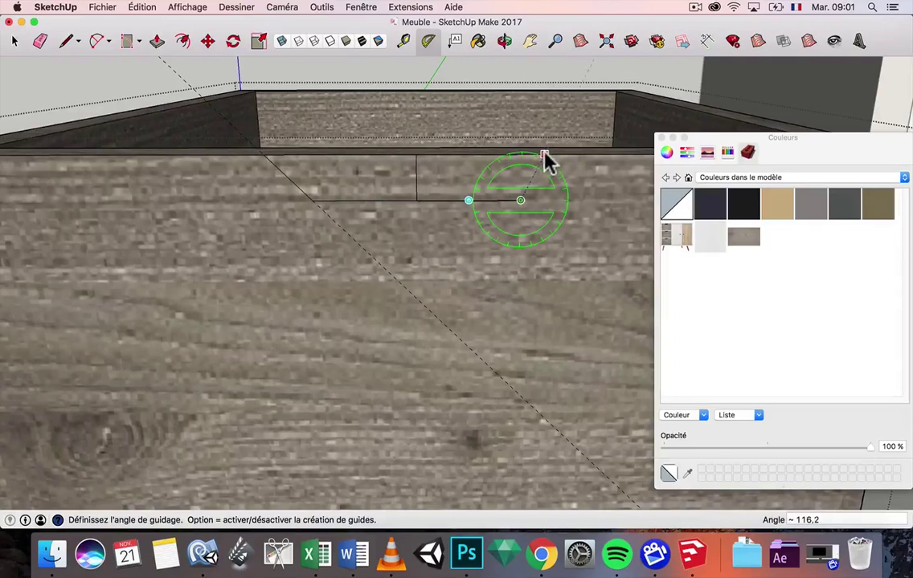
{"action": "left_click", "coordinate": [547, 161]}
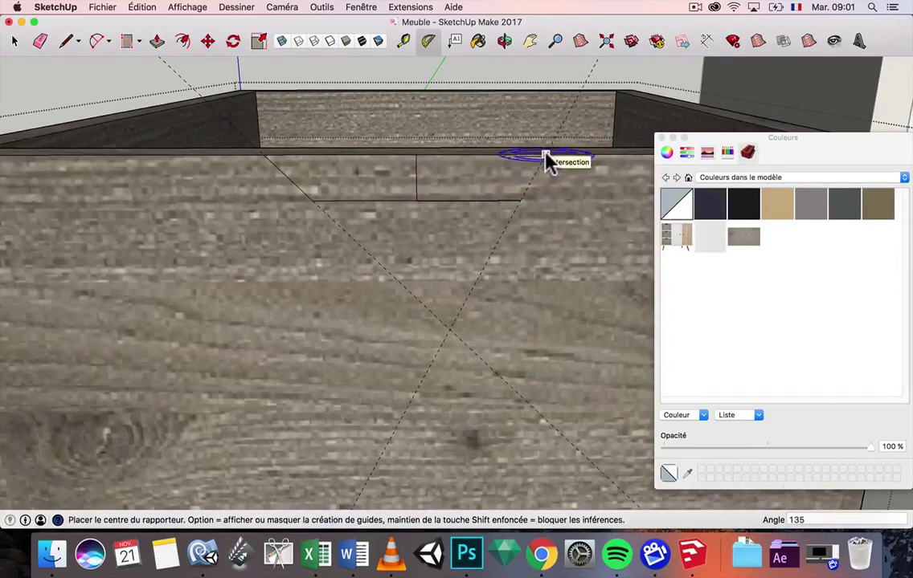
{"action": "left_click", "coordinate": [70, 44]}
{"action": "left_click", "coordinate": [521, 200]}
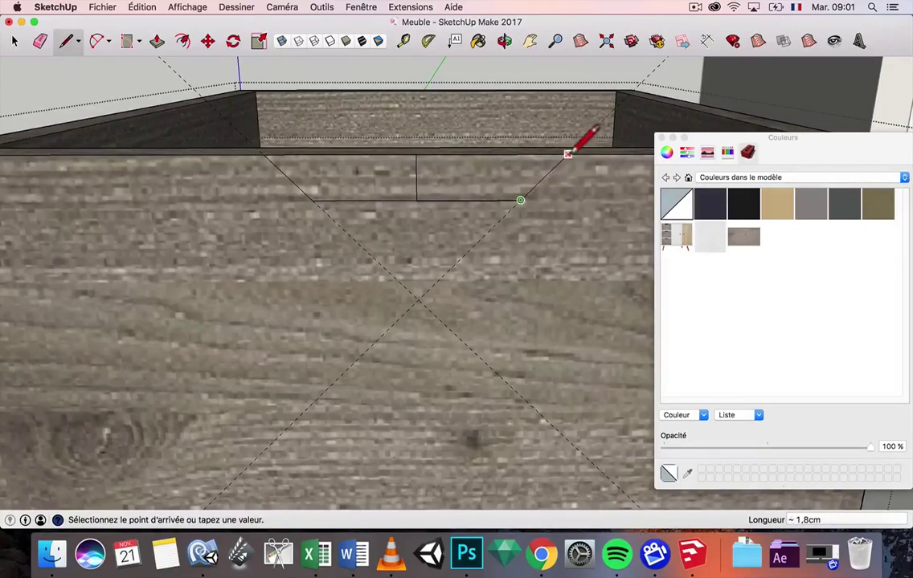
{"action": "left_click", "coordinate": [557, 155]}
- Erase the vertical centre line and both angled guides, leaving only the trapezoid outline on the drawer front
{"action": "key", "text": "e"}
{"action": "scroll", "coordinate": [414, 175], "scroll_direction": "up", "scroll_amount": 2}
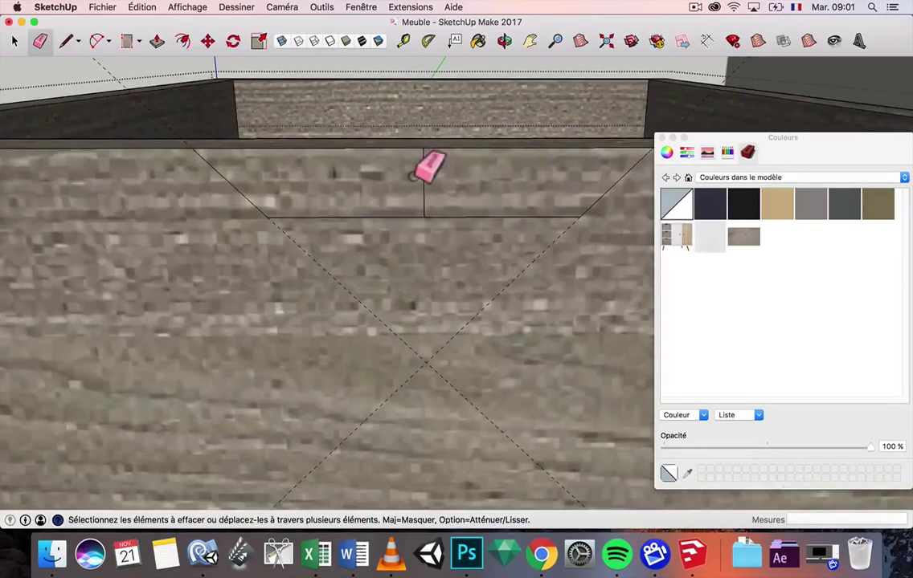
{"action": "left_click", "coordinate": [421, 187]}
{"action": "scroll", "coordinate": [423, 184], "scroll_direction": "down", "scroll_amount": 2}
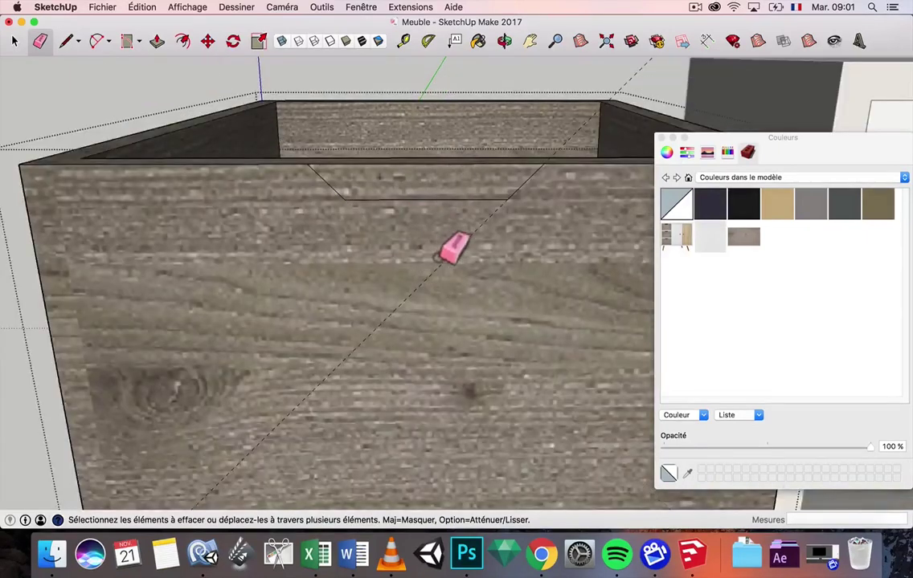
{"action": "scroll", "coordinate": [442, 249], "scroll_direction": "down", "scroll_amount": 1}
- Push the trapezoid 1.5 cm through the drawer front to cut the handle notch, and leave the drawer component's editing mode
{"action": "left_click", "coordinate": [158, 43]}
{"action": "middle_click_drag", "start_coordinate": [373, 139], "coordinate": [315, 208]}
{"action": "scroll", "coordinate": [320, 209], "scroll_direction": "down", "scroll_amount": 4}
{"action": "scroll", "coordinate": [156, 299], "scroll_direction": "up", "scroll_amount": 5}
{"action": "left_click", "coordinate": [152, 263]}
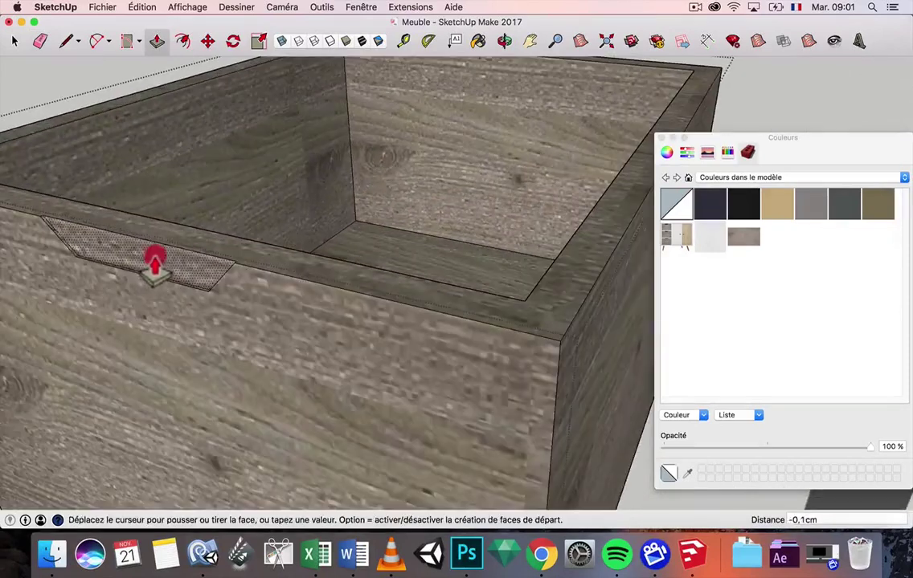
{"action": "left_click", "coordinate": [201, 245]}
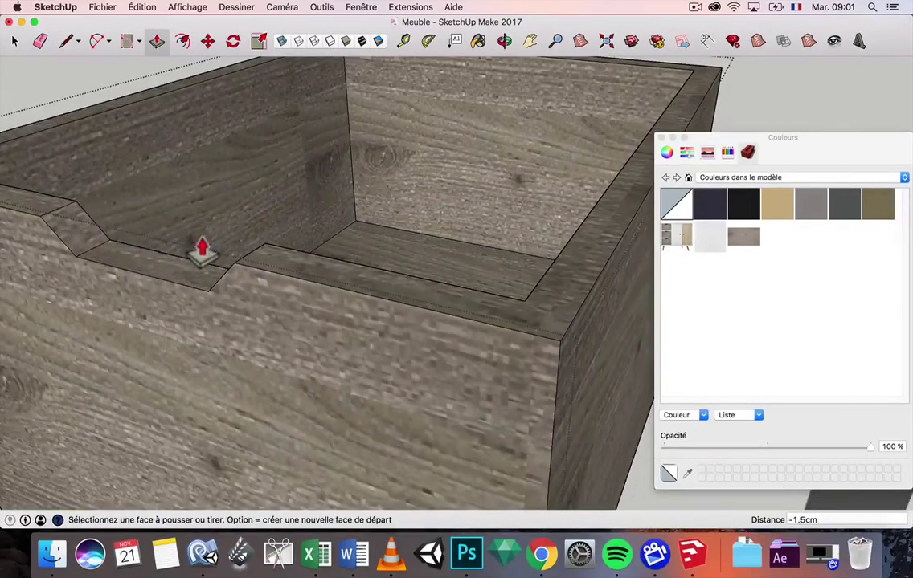
{"action": "scroll", "coordinate": [233, 253], "scroll_direction": "down", "scroll_amount": 8}
{"action": "left_click", "coordinate": [15, 42]}
{"action": "scroll", "coordinate": [79, 147], "scroll_direction": "down", "scroll_amount": 2}
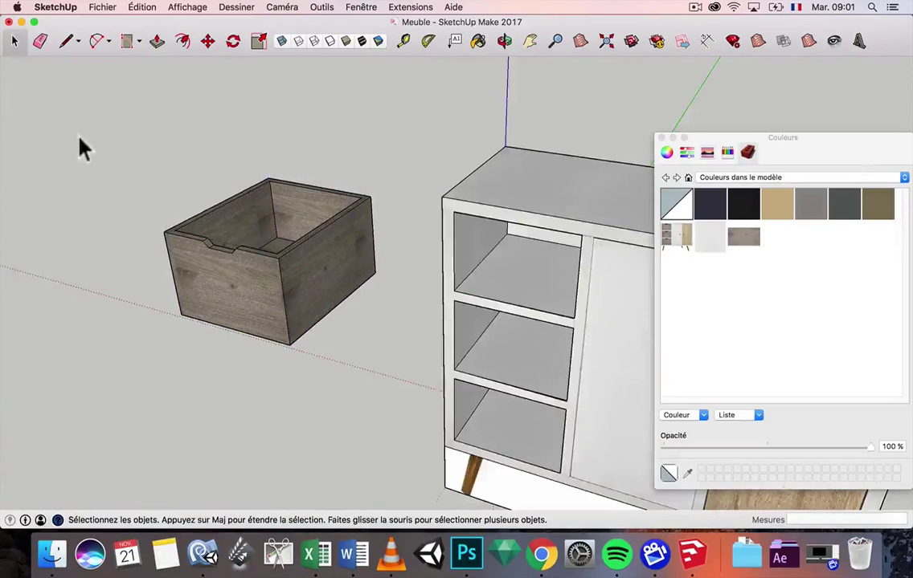
- Move the drawer component by its lower right front corner into the sideboard's top compartment
{"action": "scroll", "coordinate": [205, 249], "scroll_direction": "down", "scroll_amount": 4}
{"action": "middle_click_drag", "start_coordinate": [229, 269], "coordinate": [387, 239]}
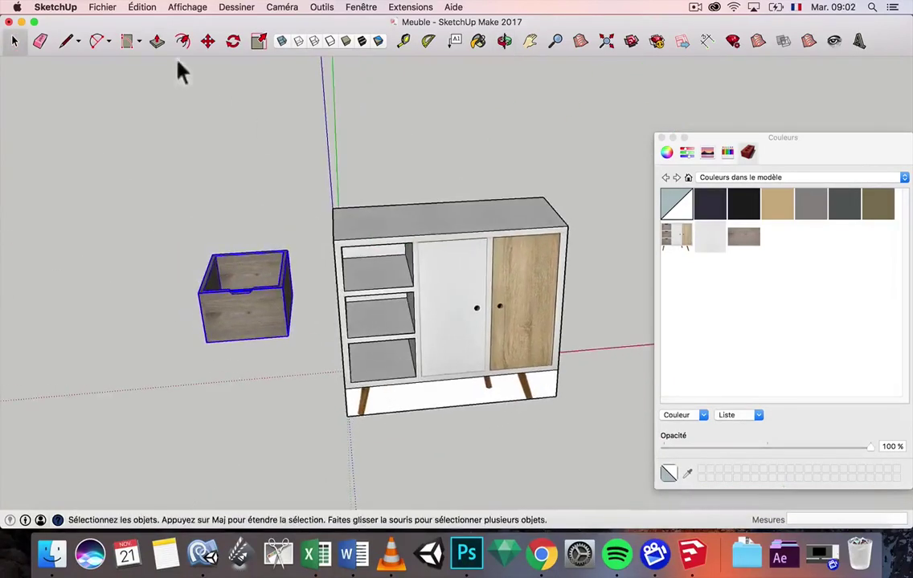
{"action": "left_click", "coordinate": [207, 42]}
{"action": "scroll", "coordinate": [301, 285], "scroll_direction": "up", "scroll_amount": 4}
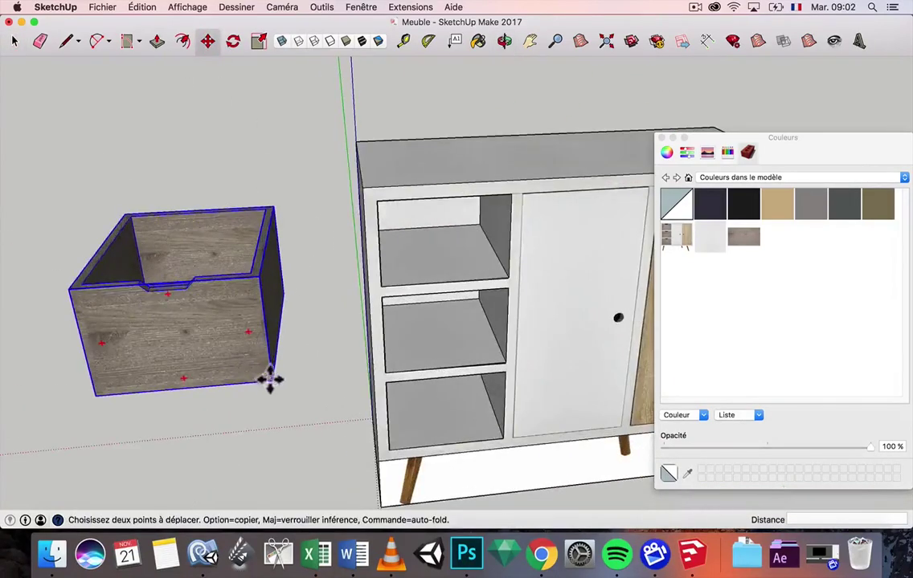
{"action": "left_click", "coordinate": [269, 379]}
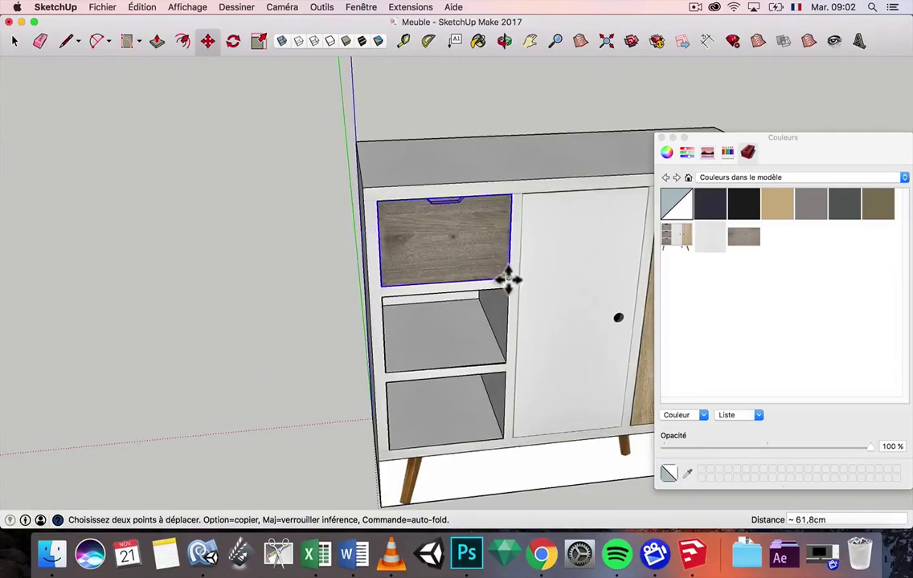
- Copy the drawer from its lower right front corner down into the sideboard's middle compartment
{"action": "scroll", "coordinate": [507, 278], "scroll_direction": "up", "scroll_amount": 3}
{"action": "scroll", "coordinate": [509, 275], "scroll_direction": "up", "scroll_amount": 4}
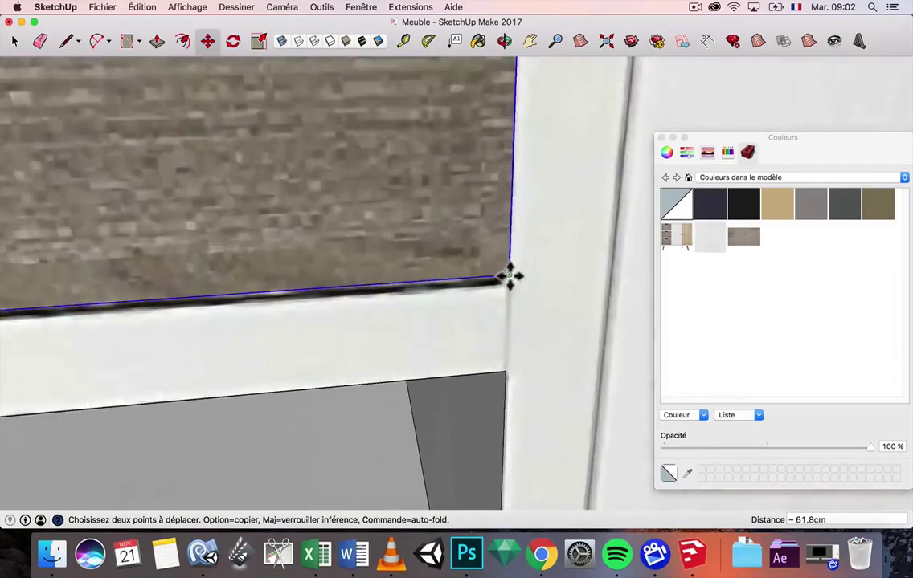
{"action": "left_click", "coordinate": [509, 276]}
{"action": "scroll", "coordinate": [509, 277], "scroll_direction": "down", "scroll_amount": 5}
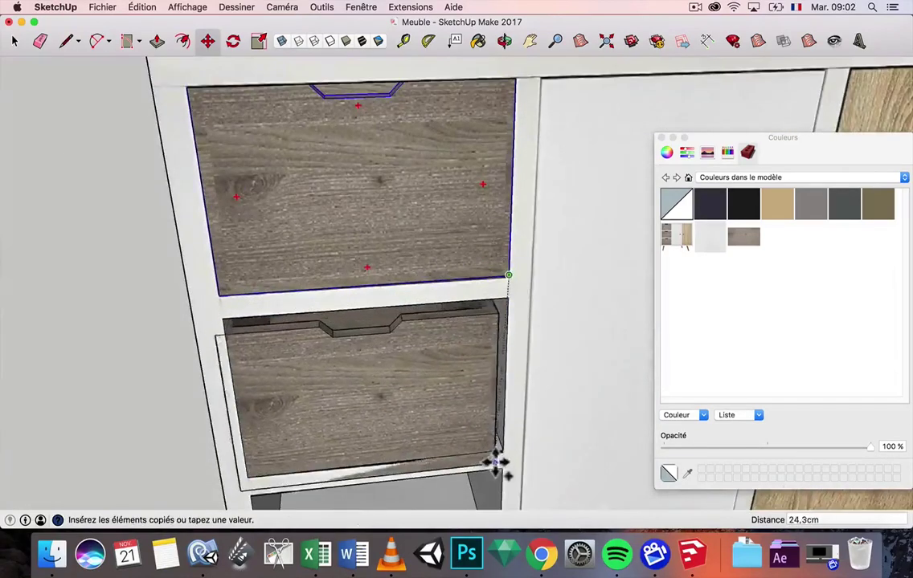
{"action": "left_click", "coordinate": [502, 454]}
- Copy the middle drawer from its lower right front corner down into the sideboard's bottom compartment
{"action": "scroll", "coordinate": [503, 426], "scroll_direction": "down", "scroll_amount": 4}
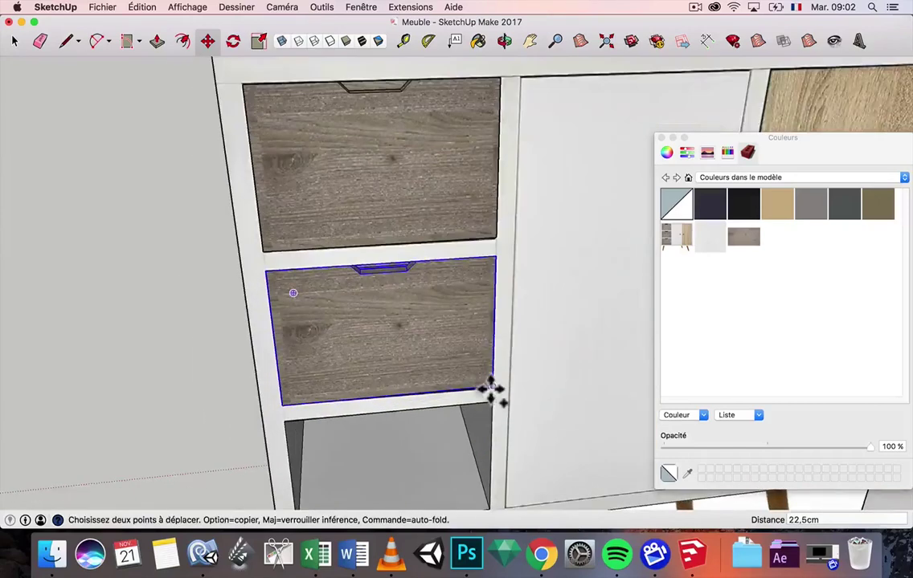
{"action": "left_click", "coordinate": [490, 390]}
{"action": "scroll", "coordinate": [493, 414], "scroll_direction": "down", "scroll_amount": 3}
{"action": "scroll", "coordinate": [493, 465], "scroll_direction": "up", "scroll_amount": 2}
{"action": "left_click", "coordinate": [493, 452]}
{"action": "scroll", "coordinate": [482, 426], "scroll_direction": "down", "scroll_amount": 3}
{"action": "middle_click_drag", "start_coordinate": [476, 410], "coordinate": [29, 180]}
{"action": "left_click", "coordinate": [13, 41]}
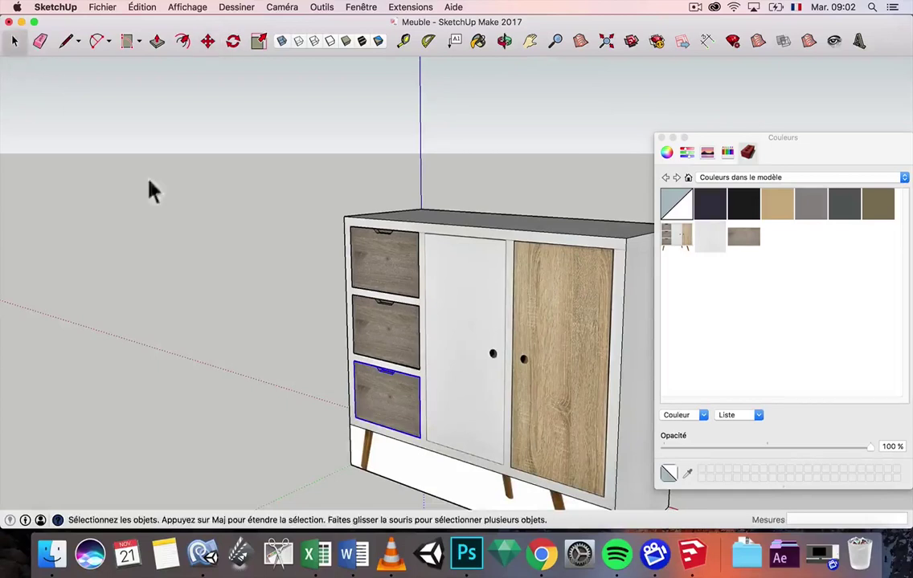
- Close the colours window and bring the sideboard's front with its two doors into full view
{"action": "middle_click_drag", "start_coordinate": [408, 350], "coordinate": [517, 393]}
{"action": "scroll", "coordinate": [598, 409], "scroll_direction": "down", "scroll_amount": 3}
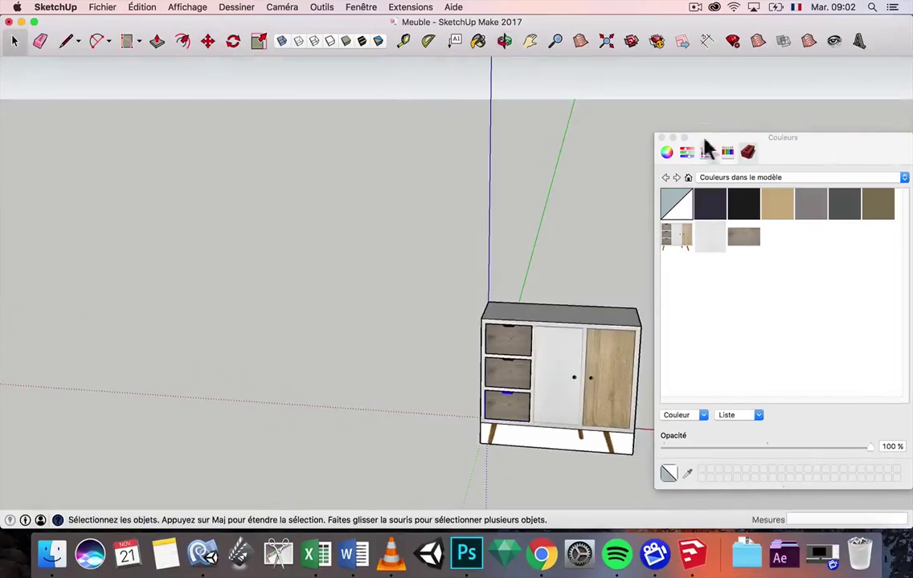
{"action": "left_click", "coordinate": [661, 139]}
{"action": "scroll", "coordinate": [638, 378], "scroll_direction": "up", "scroll_amount": 5}
{"action": "middle_click_drag", "start_coordinate": [636, 365], "coordinate": [575, 371]}
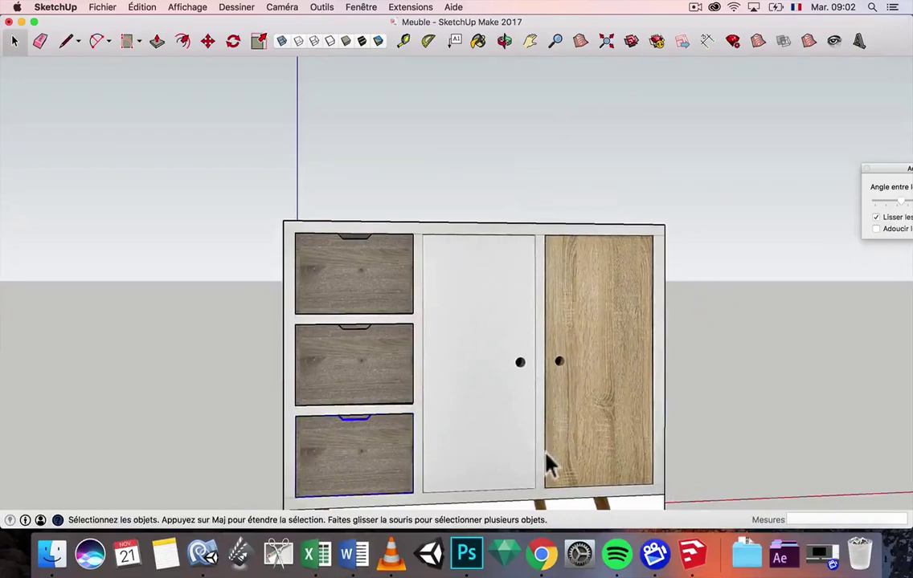
{"action": "scroll", "coordinate": [546, 373], "scroll_direction": "down", "scroll_amount": 4}
{"action": "scroll", "coordinate": [578, 386], "scroll_direction": "up", "scroll_amount": 5}
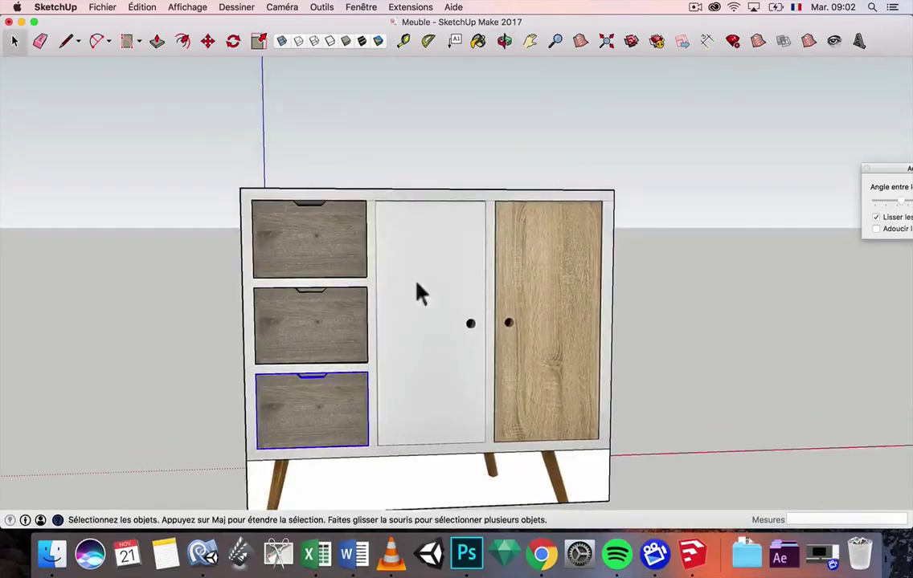
- Draw a line from the top drawer's upper right corner along the white door's top edge to the door's upper right corner
{"action": "left_click", "coordinate": [67, 40]}
{"action": "scroll", "coordinate": [428, 184], "scroll_direction": "up", "scroll_amount": 4}
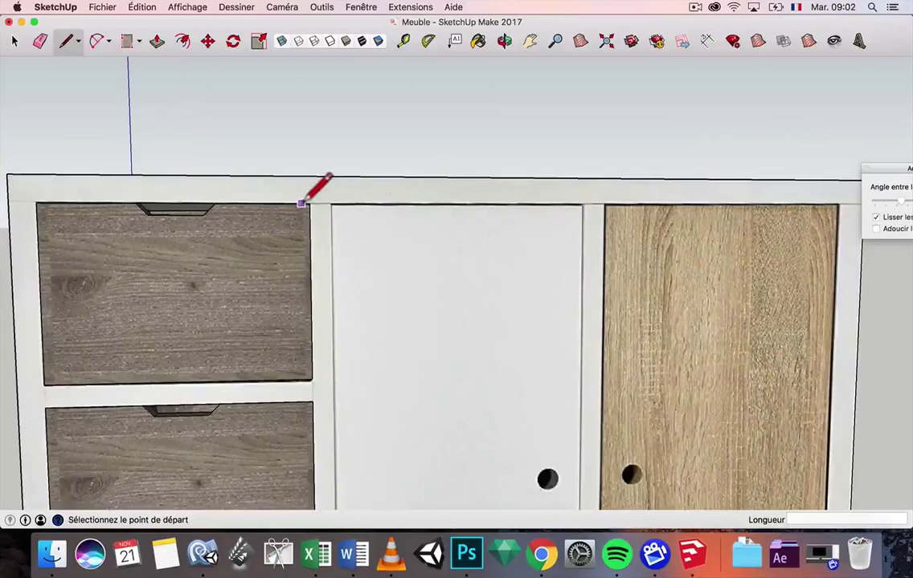
{"action": "left_click", "coordinate": [309, 203]}
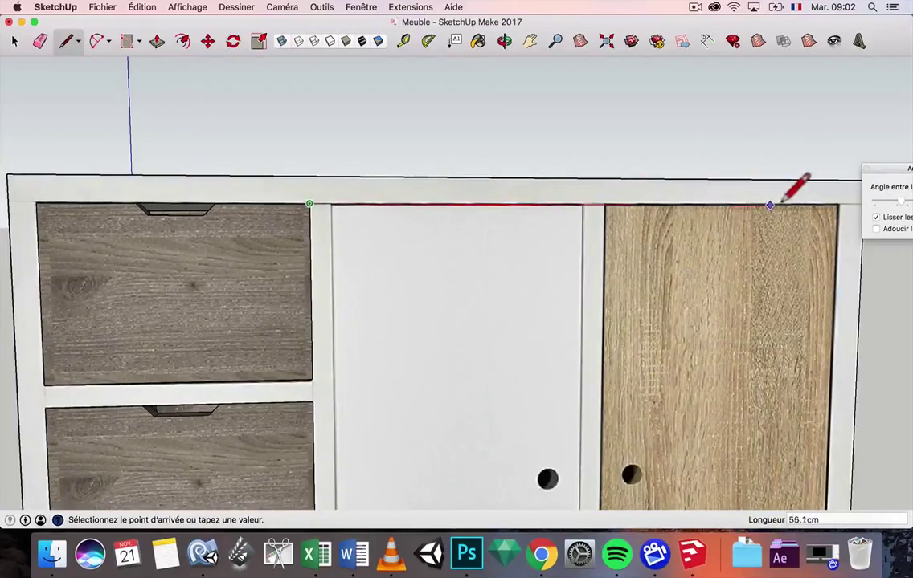
{"action": "left_click", "coordinate": [583, 204]}
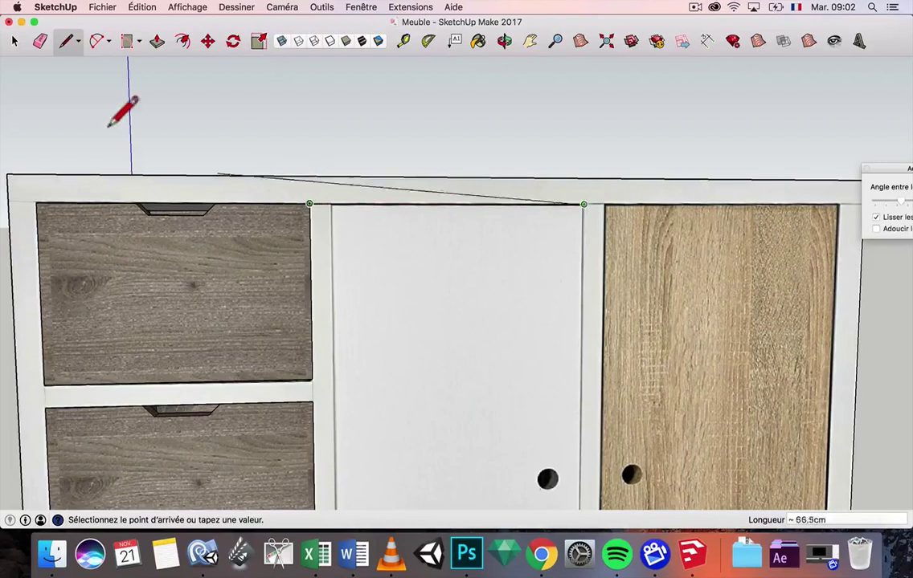
{"action": "left_click", "coordinate": [126, 41]}
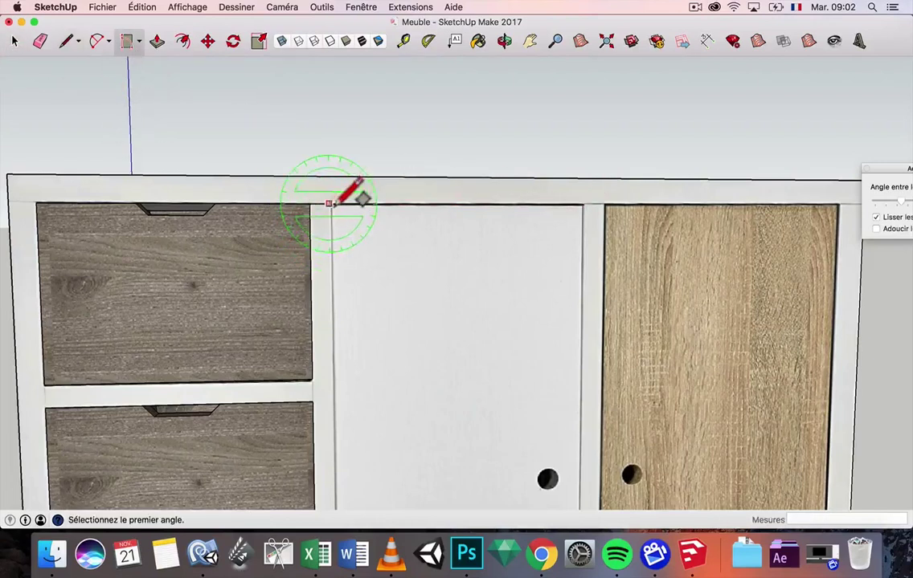
{"action": "left_click", "coordinate": [63, 41]}
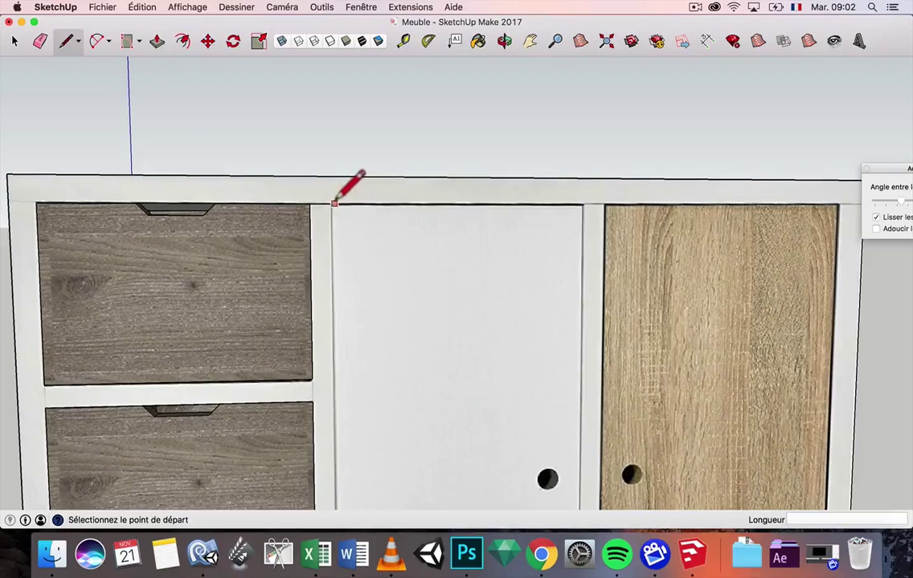
{"action": "scroll", "coordinate": [340, 207], "scroll_direction": "down", "scroll_amount": 3}
{"action": "scroll", "coordinate": [350, 383], "scroll_direction": "up", "scroll_amount": 6}
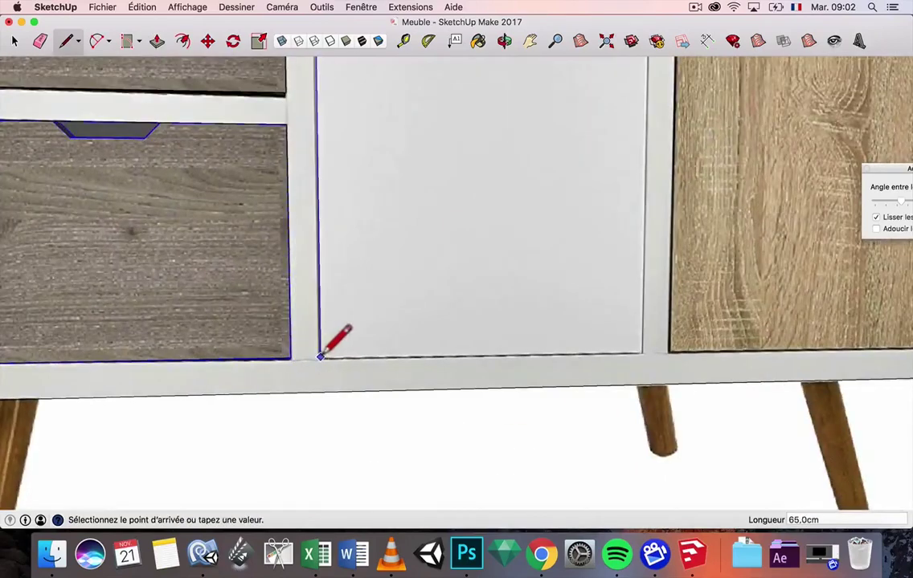
{"action": "left_click", "coordinate": [320, 364]}
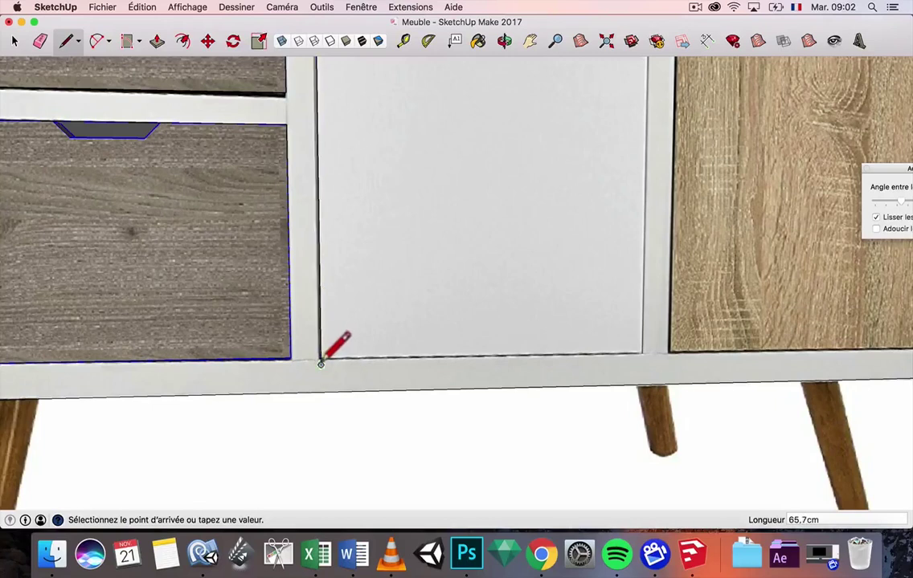
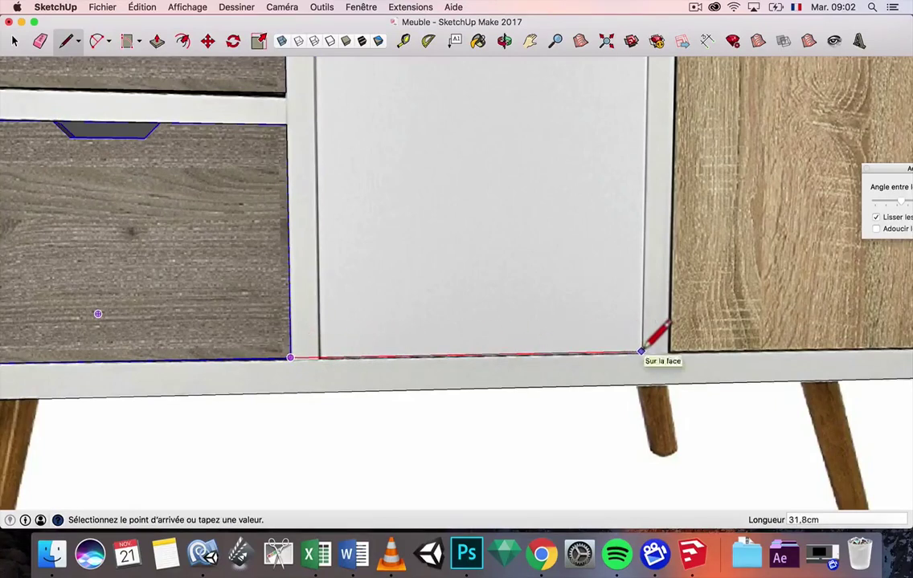
- Draw the white door's bottom edge from the bottom drawer's lower right corner, and its left edge from lower left to upper left corner
{"action": "left_click", "coordinate": [641, 351]}
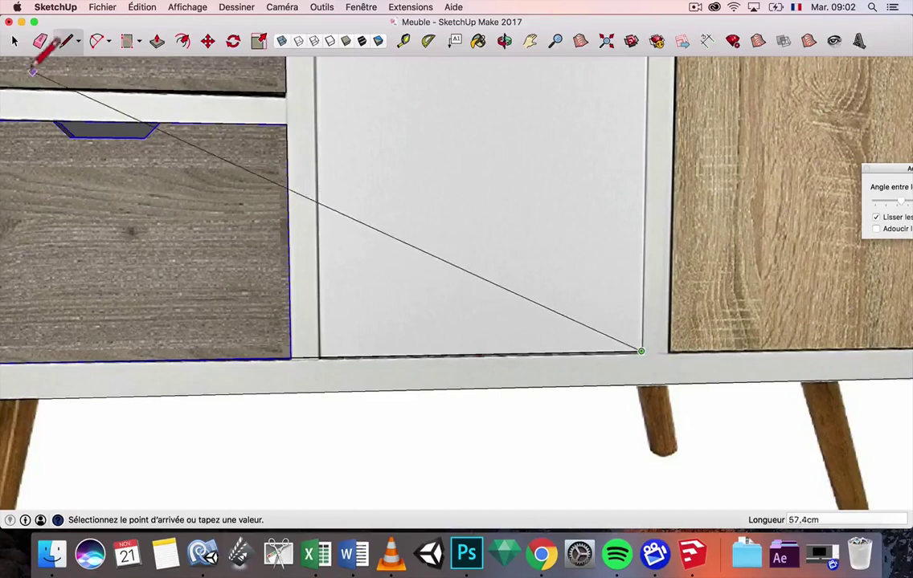
{"action": "left_click", "coordinate": [14, 41]}
{"action": "left_click", "coordinate": [66, 44]}
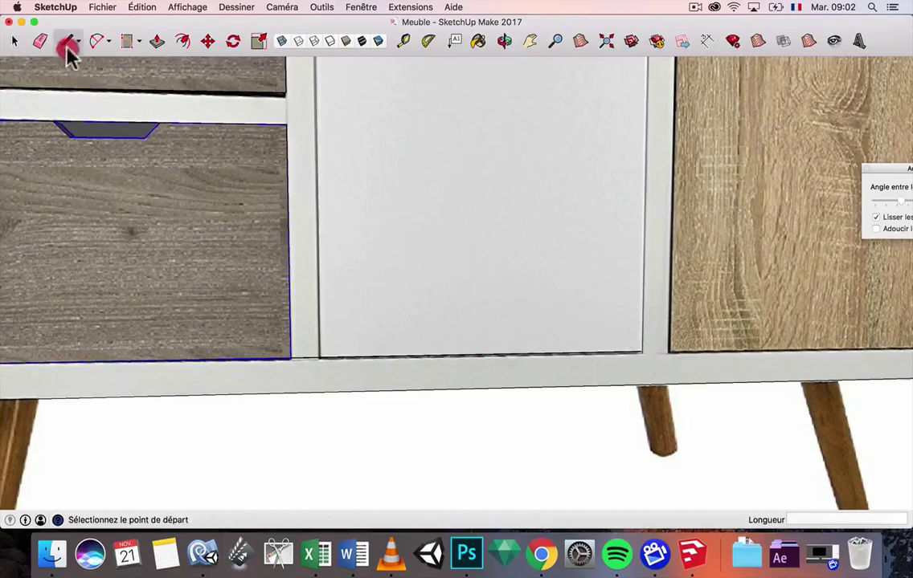
{"action": "left_click", "coordinate": [319, 356]}
{"action": "scroll", "coordinate": [322, 346], "scroll_direction": "down", "scroll_amount": 5}
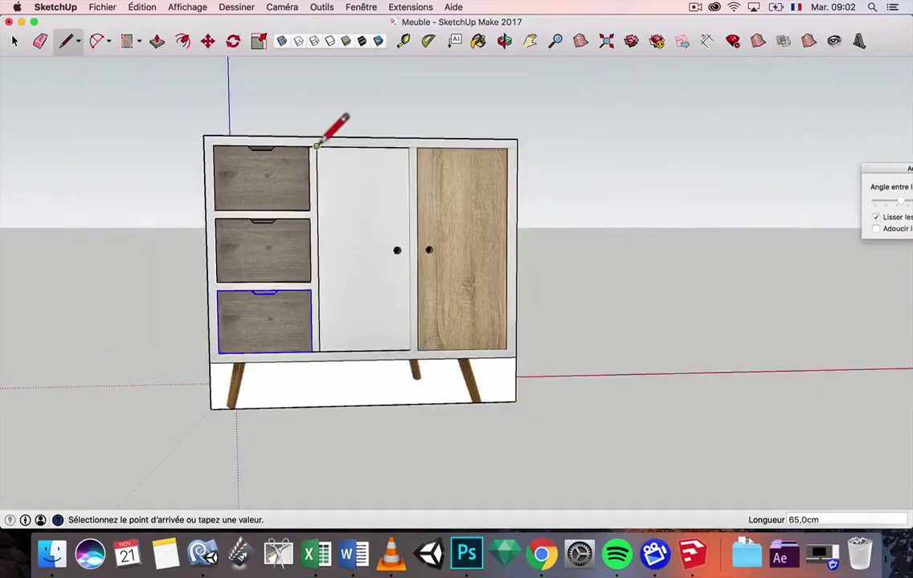
{"action": "left_click", "coordinate": [317, 146]}
- Draw the white door's right edge from its upper right corner down to its lower right corner
{"action": "scroll", "coordinate": [321, 146], "scroll_direction": "up", "scroll_amount": 3}
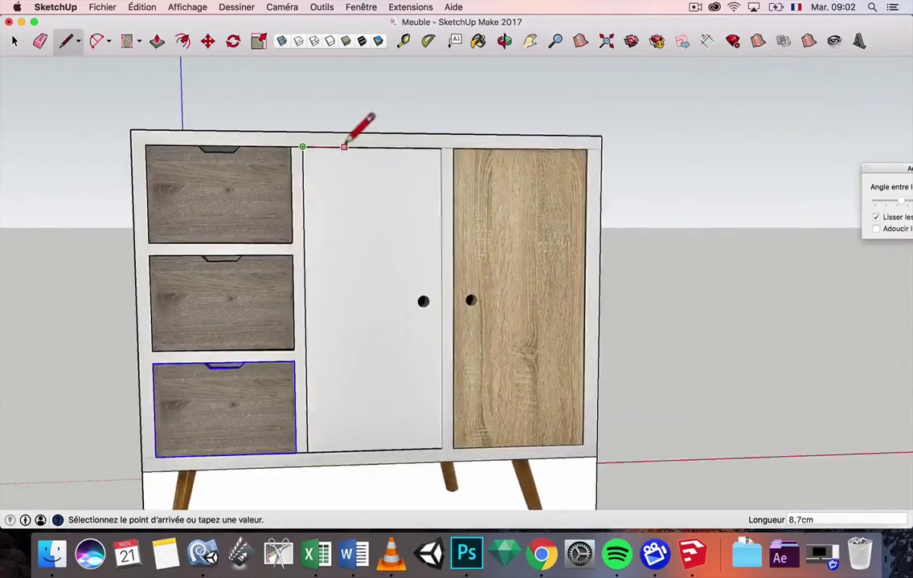
{"action": "left_click", "coordinate": [67, 40]}
{"action": "left_click", "coordinate": [441, 147]}
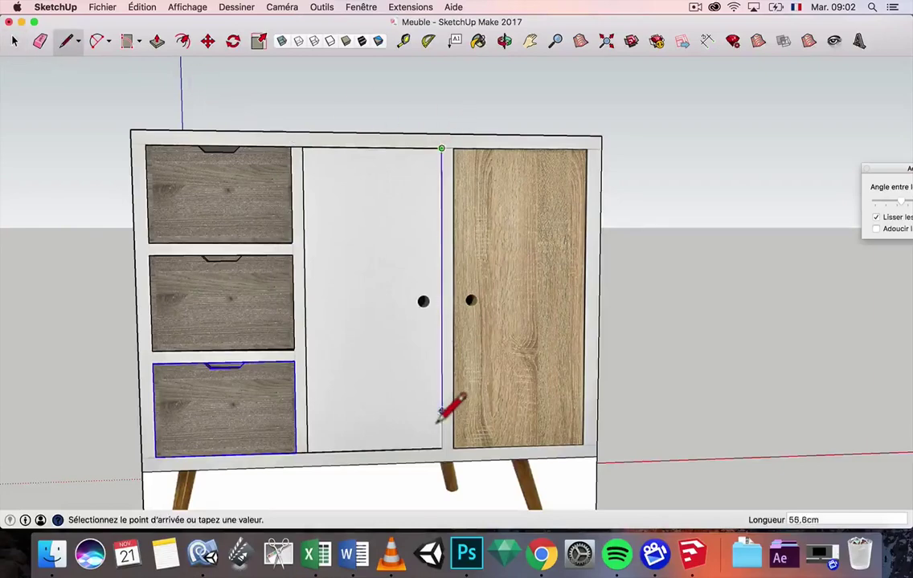
{"action": "scroll", "coordinate": [448, 428], "scroll_direction": "up", "scroll_amount": 5}
{"action": "scroll", "coordinate": [452, 456], "scroll_direction": "up", "scroll_amount": 4}
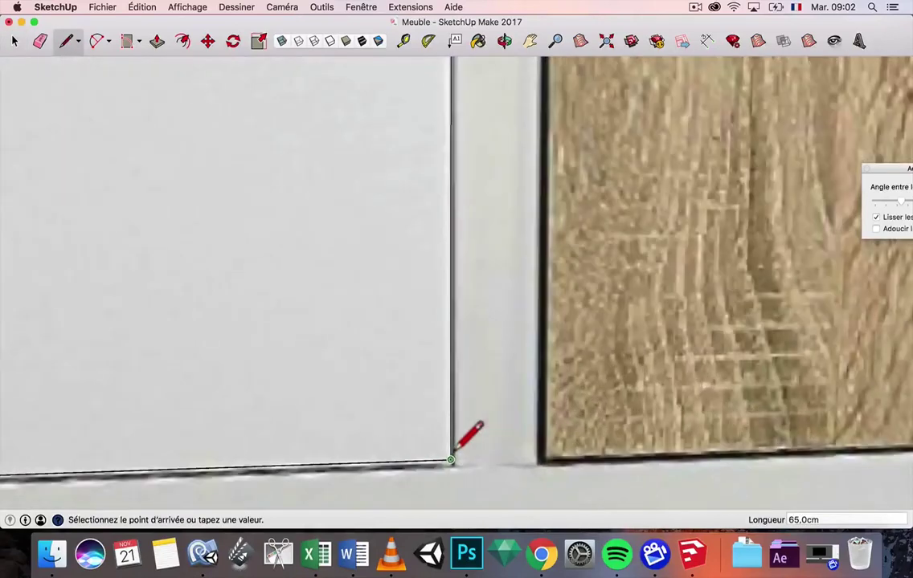
- Finish outlining the white middle door by closing the line at its lower corner
{"action": "left_click", "coordinate": [451, 460]}
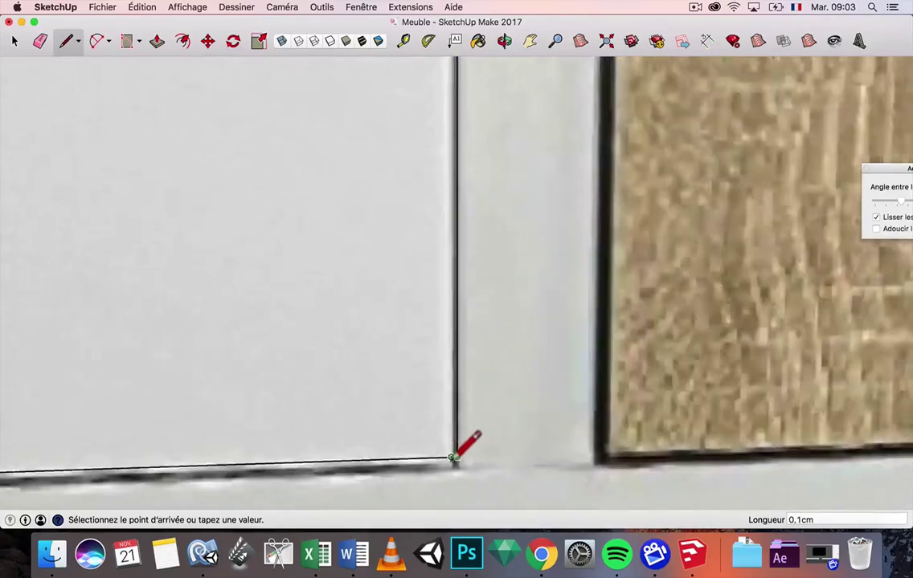
{"action": "scroll", "coordinate": [452, 454], "scroll_direction": "up", "scroll_amount": 5}
{"action": "scroll", "coordinate": [453, 445], "scroll_direction": "down", "scroll_amount": 10}
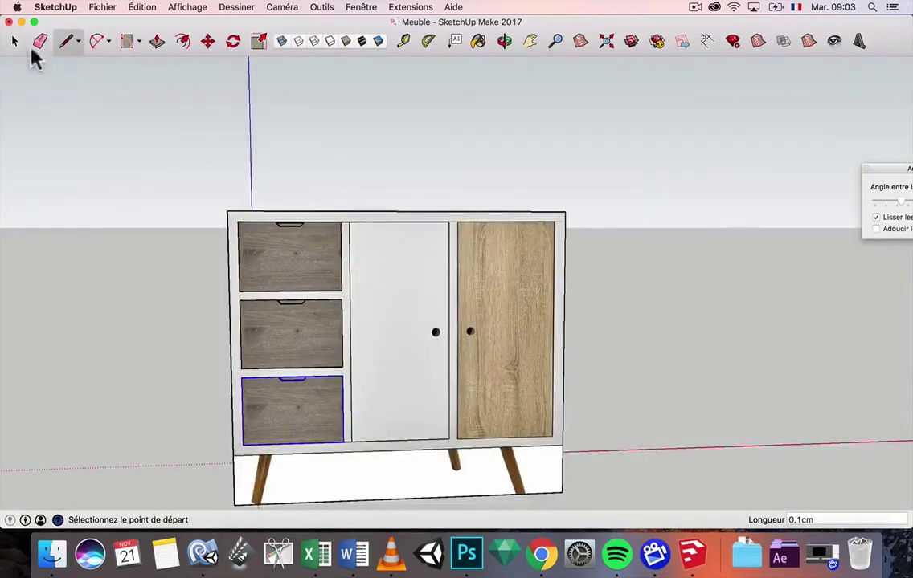
- Erase the stray edges around the white middle door's outline
{"action": "left_click", "coordinate": [38, 45]}
{"action": "scroll", "coordinate": [403, 272], "scroll_direction": "up", "scroll_amount": 2}
{"action": "right_click", "coordinate": [321, 218]}
{"action": "left_click", "coordinate": [288, 182]}
{"action": "scroll", "coordinate": [295, 186], "scroll_direction": "up", "scroll_amount": 3}
{"action": "scroll", "coordinate": [352, 222], "scroll_direction": "up", "scroll_amount": 5}
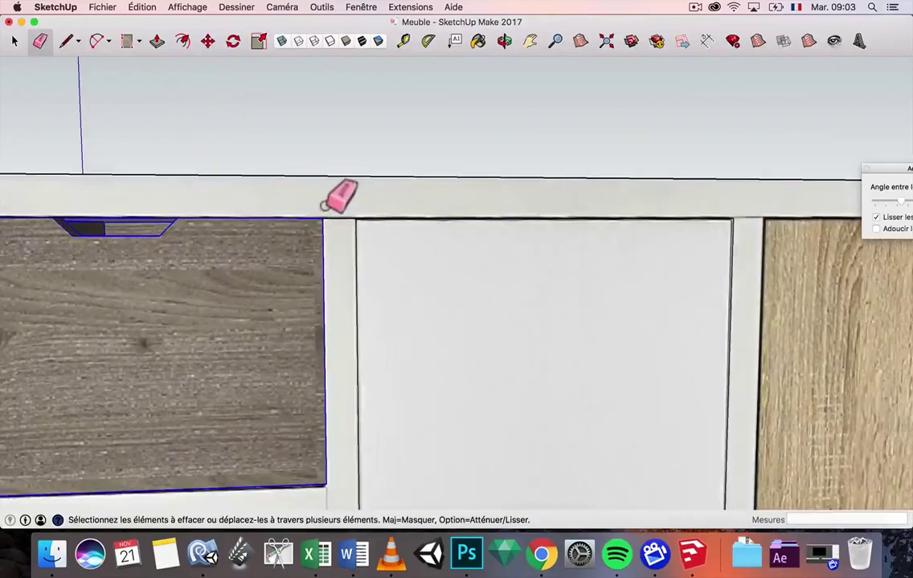
{"action": "scroll", "coordinate": [325, 207], "scroll_direction": "down", "scroll_amount": 8}
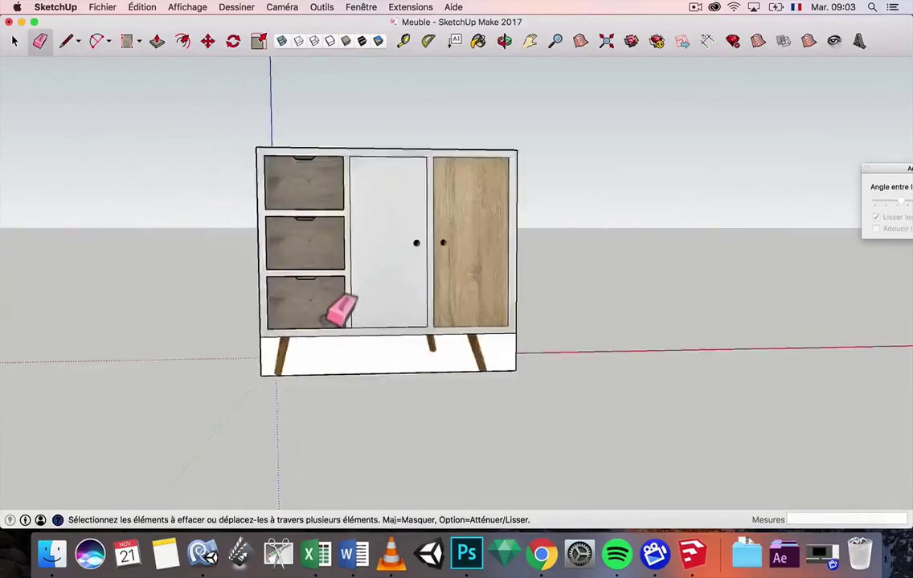
{"action": "scroll", "coordinate": [337, 313], "scroll_direction": "up", "scroll_amount": 5}
{"action": "scroll", "coordinate": [387, 332], "scroll_direction": "down", "scroll_amount": 5}
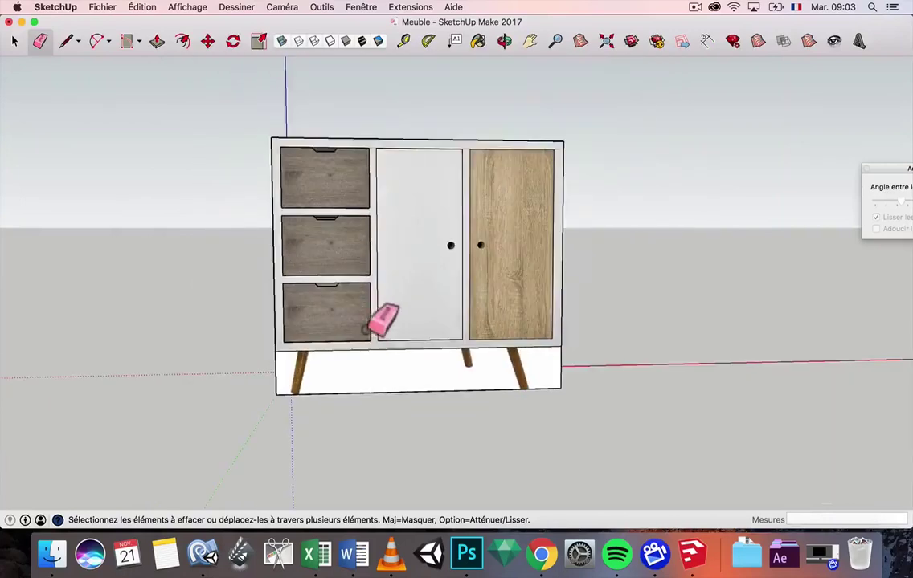
{"action": "scroll", "coordinate": [423, 217], "scroll_direction": "up", "scroll_amount": 4}
- Copy the white middle door face about 108 cm along the red axis, out beside the drawer side of the cabinet
{"action": "left_click", "coordinate": [17, 41]}
{"action": "left_click", "coordinate": [438, 205]}
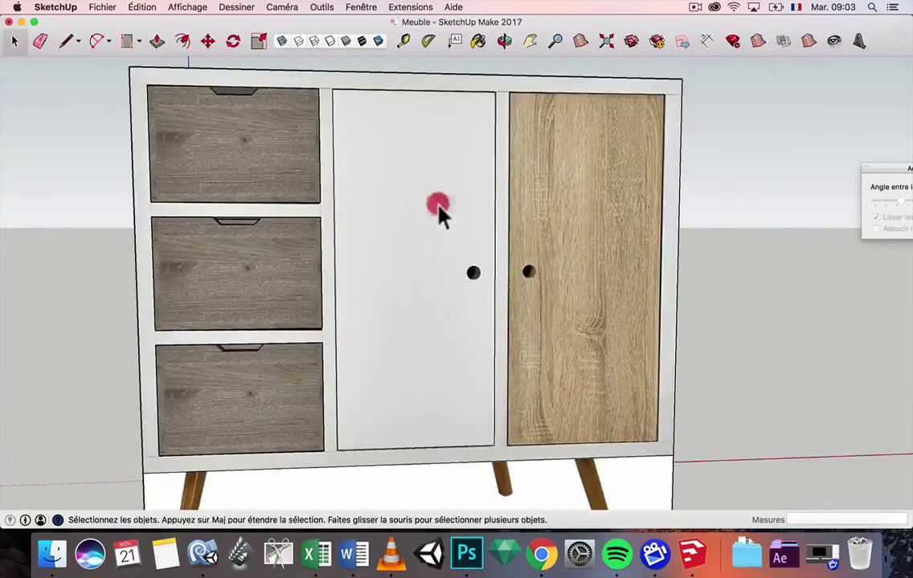
{"action": "scroll", "coordinate": [438, 212], "scroll_direction": "down", "scroll_amount": 7}
{"action": "middle_click_drag", "start_coordinate": [432, 202], "coordinate": [384, 157]}
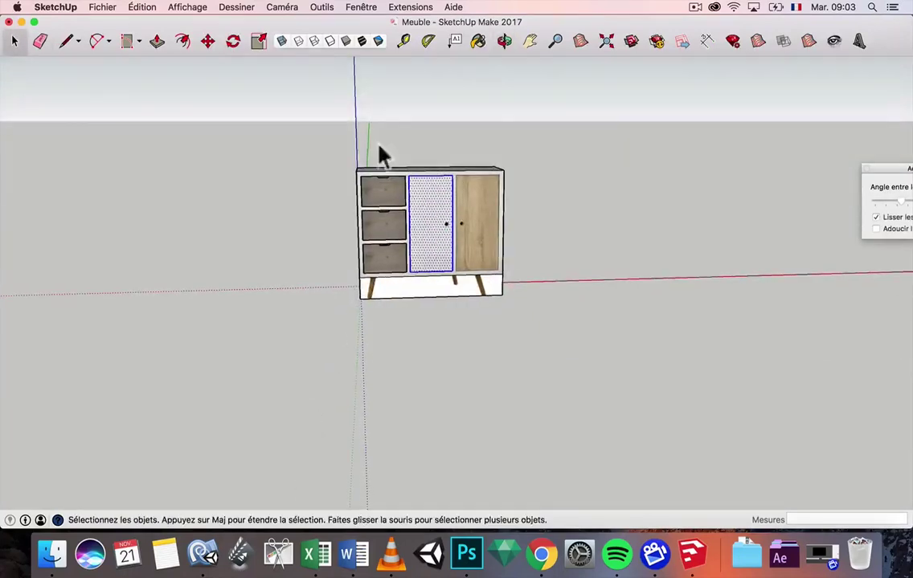
{"action": "left_click", "coordinate": [207, 41]}
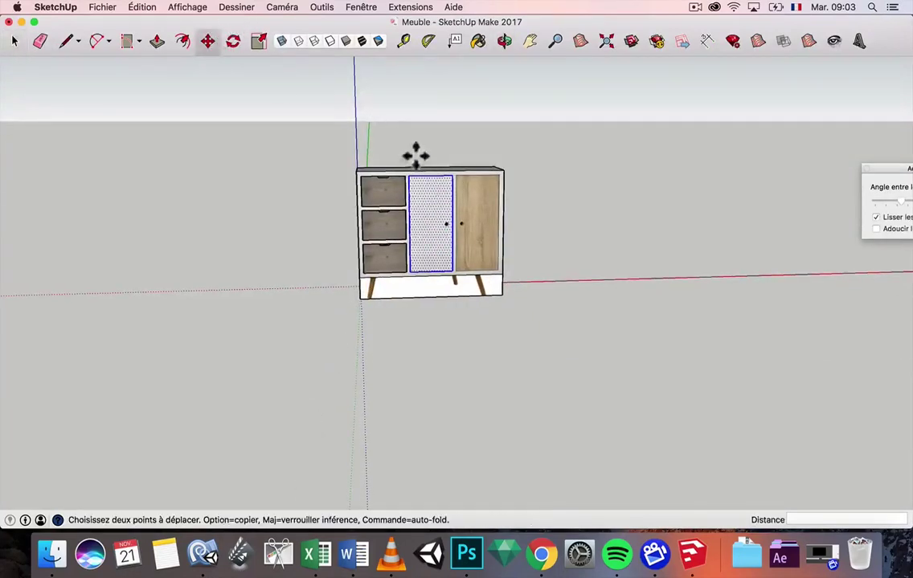
{"action": "left_click", "coordinate": [452, 175], "text": "alt"}
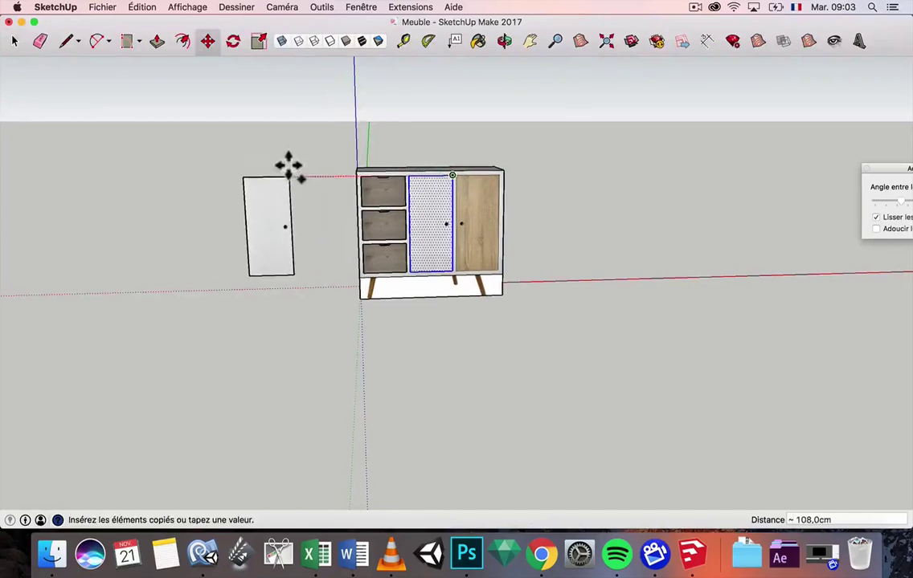
{"action": "left_click", "coordinate": [289, 170]}
{"action": "left_click", "coordinate": [13, 40]}
{"action": "left_click", "coordinate": [137, 90]}
- Try to push the cabinet's middle door face 35 cm inward, and undo the push
{"action": "scroll", "coordinate": [426, 190], "scroll_direction": "up", "scroll_amount": 3}
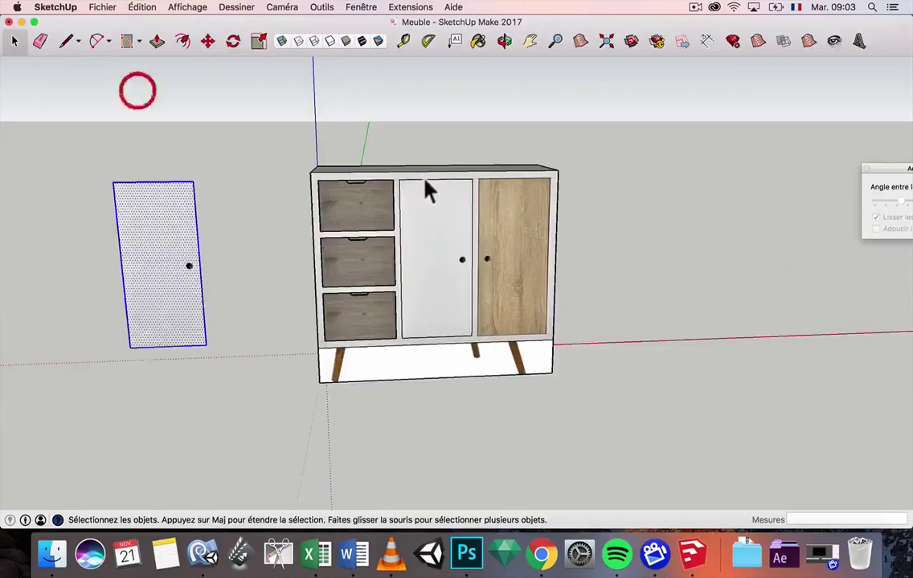
{"action": "scroll", "coordinate": [450, 217], "scroll_direction": "up", "scroll_amount": 5}
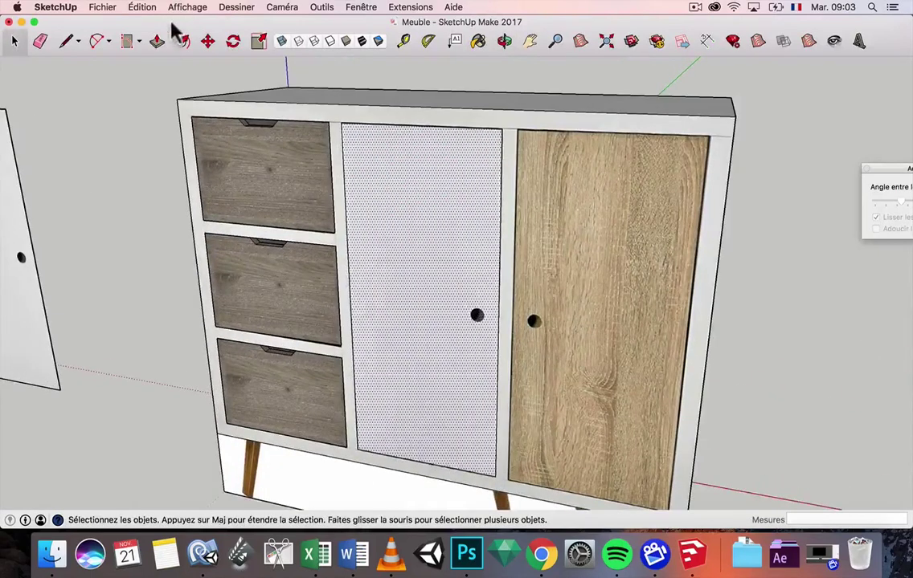
{"action": "left_click", "coordinate": [156, 40]}
{"action": "left_click", "coordinate": [379, 186]}
{"action": "left_click", "coordinate": [394, 187]}
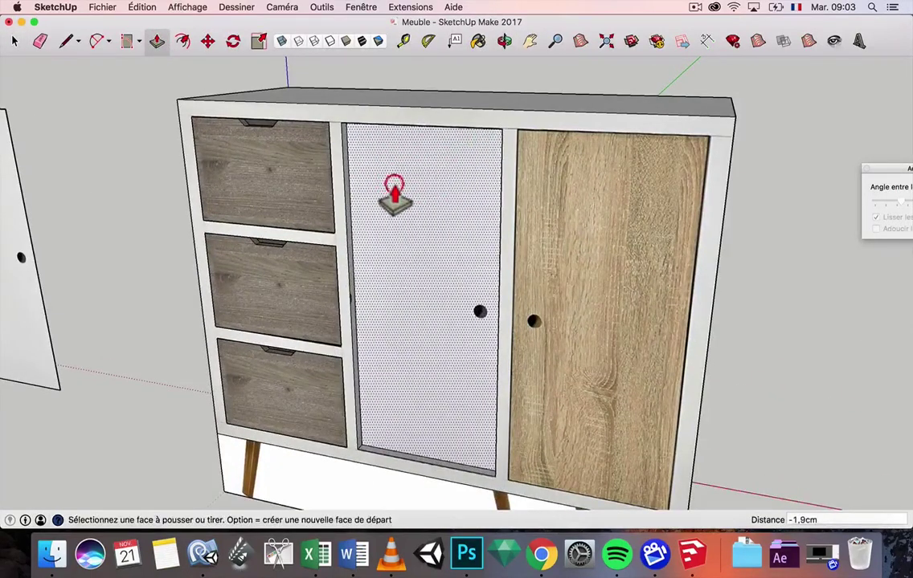
{"action": "key", "text": "Return"}
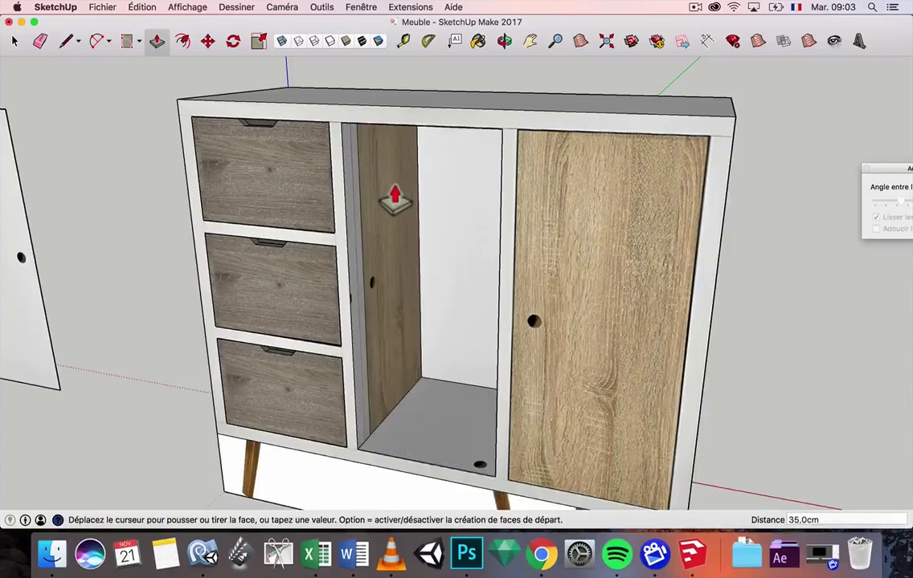
{"action": "key", "text": "super+z"}
- Paint the cabinet's middle door face with the plain light grey model material and push it 35 cm inward to hollow the compartment
{"action": "left_click", "coordinate": [478, 41]}
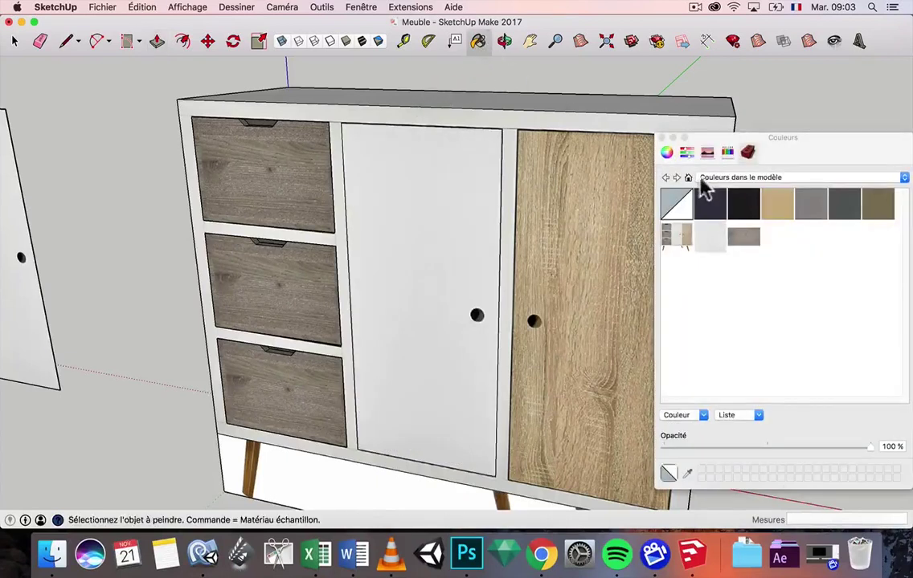
{"action": "left_click", "coordinate": [156, 41]}
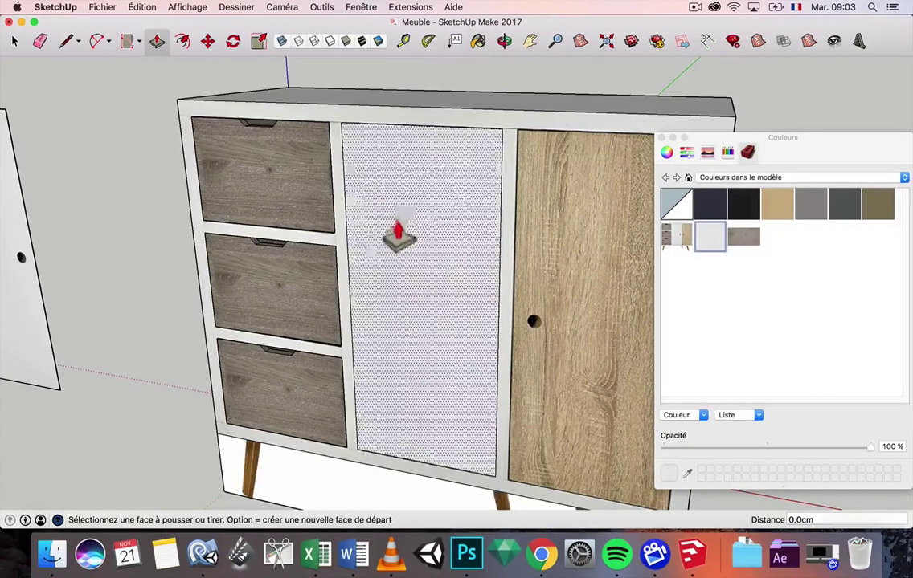
{"action": "left_click", "coordinate": [402, 233]}
{"action": "left_click", "coordinate": [411, 231]}
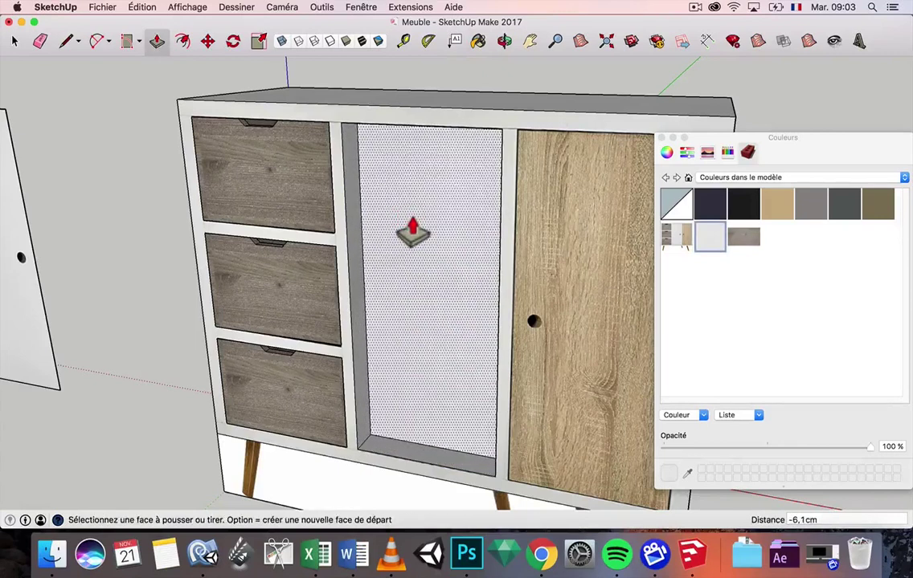
{"action": "left_click", "coordinate": [412, 233]}
{"action": "scroll", "coordinate": [413, 225], "scroll_direction": "down", "scroll_amount": 5}
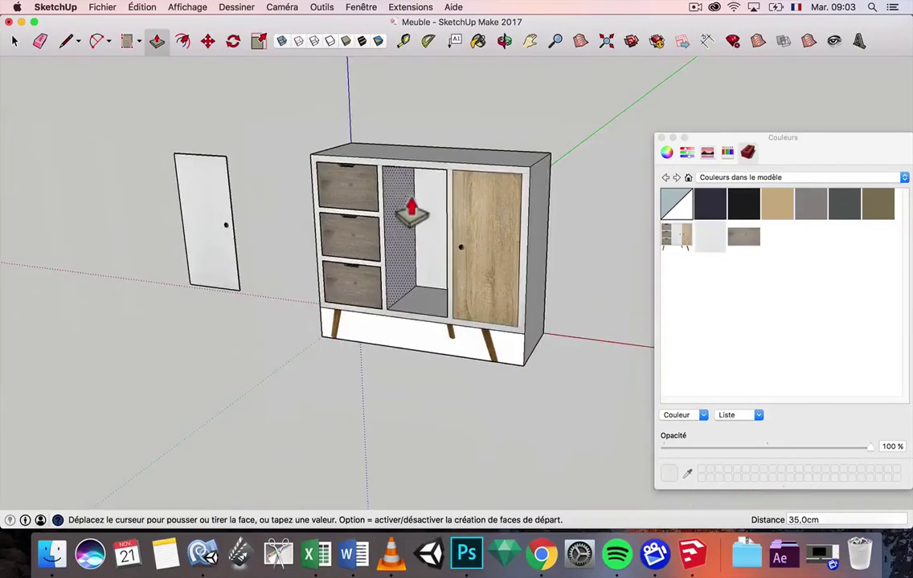
- Extrude the copied door face beside the cabinet into a thin solid panel with Push/Pull
{"action": "left_click", "coordinate": [19, 43]}
{"action": "middle_click_drag", "start_coordinate": [321, 148], "coordinate": [442, 146]}
{"action": "scroll", "coordinate": [155, 197], "scroll_direction": "up", "scroll_amount": 3}
{"action": "middle_click_drag", "start_coordinate": [175, 249], "coordinate": [234, 322]}
{"action": "scroll", "coordinate": [241, 317], "scroll_direction": "up", "scroll_amount": 5}
{"action": "scroll", "coordinate": [247, 315], "scroll_direction": "down", "scroll_amount": 5}
{"action": "scroll", "coordinate": [246, 277], "scroll_direction": "up", "scroll_amount": 5}
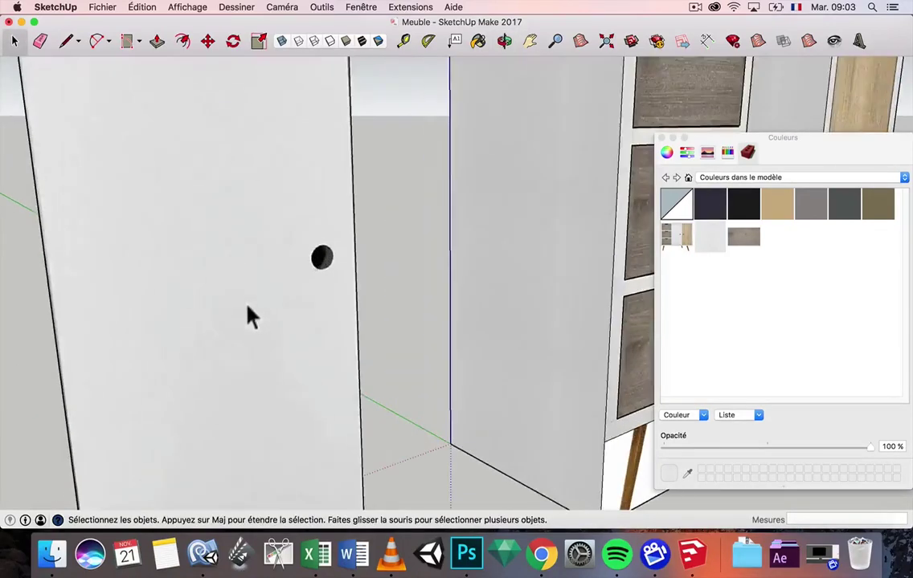
{"action": "left_click", "coordinate": [251, 316]}
{"action": "scroll", "coordinate": [251, 316], "scroll_direction": "down", "scroll_amount": 5}
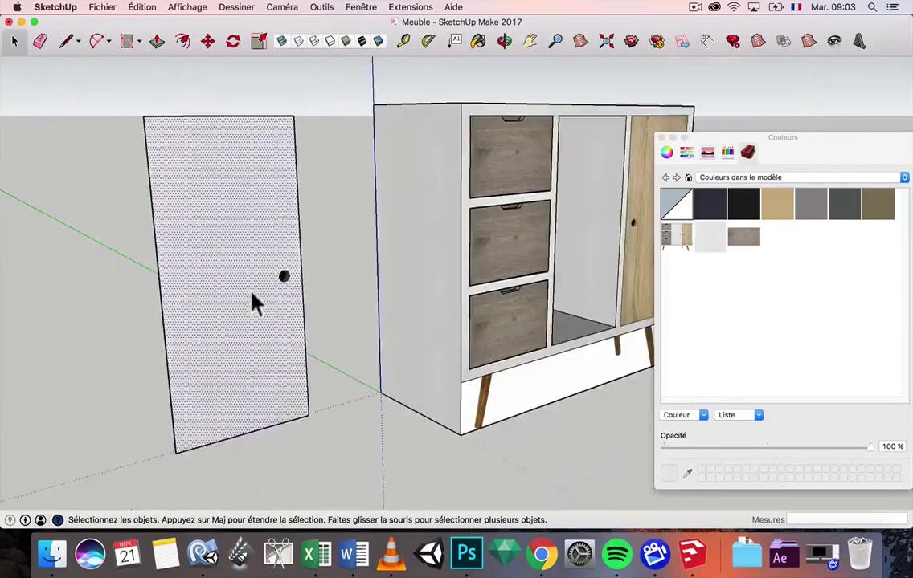
{"action": "left_click", "coordinate": [157, 41]}
{"action": "scroll", "coordinate": [244, 332], "scroll_direction": "up", "scroll_amount": 3}
{"action": "scroll", "coordinate": [230, 406], "scroll_direction": "down", "scroll_amount": 3}
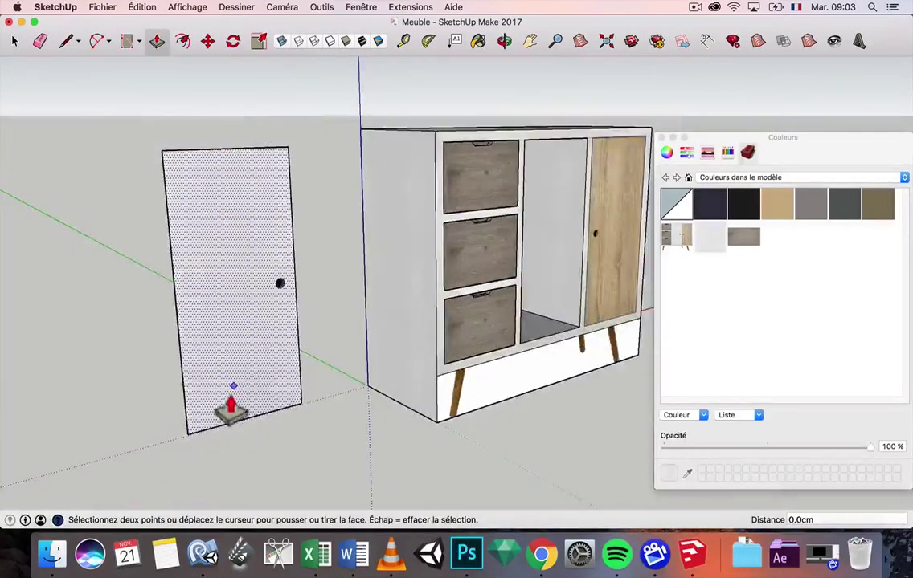
{"action": "scroll", "coordinate": [199, 456], "scroll_direction": "up", "scroll_amount": 5}
{"action": "middle_click_drag", "start_coordinate": [199, 460], "coordinate": [335, 465]}
{"action": "left_click_drag", "start_coordinate": [341, 466], "coordinate": [355, 478]}
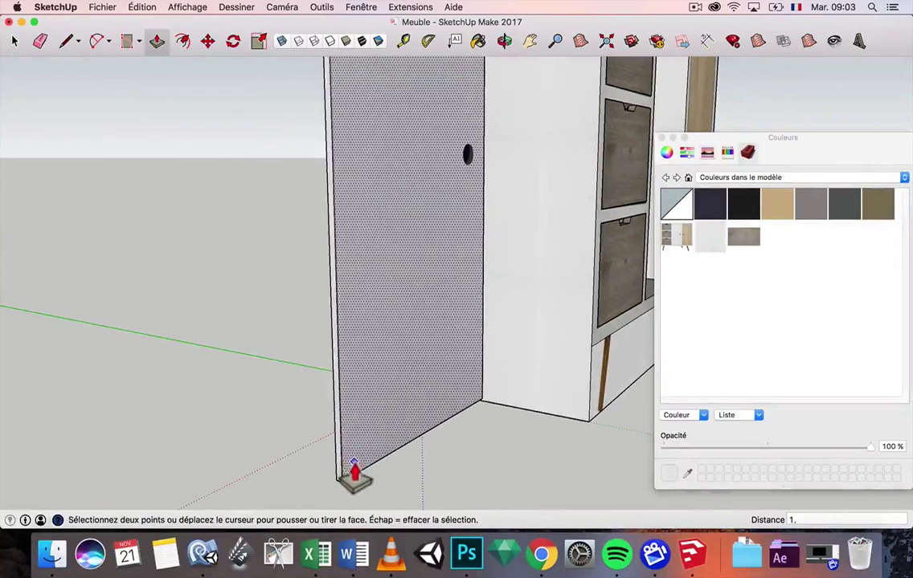
{"action": "key", "text": "Return"}
- Paint the back face and edges of the separate door panel with the plain light grey model material
{"action": "scroll", "coordinate": [384, 251], "scroll_direction": "down", "scroll_amount": 5}
{"action": "middle_click_drag", "start_coordinate": [384, 251], "coordinate": [407, 269]}
{"action": "scroll", "coordinate": [408, 263], "scroll_direction": "up", "scroll_amount": 2}
{"action": "scroll", "coordinate": [321, 283], "scroll_direction": "up", "scroll_amount": 5}
{"action": "left_click", "coordinate": [14, 41]}
{"action": "scroll", "coordinate": [186, 167], "scroll_direction": "down", "scroll_amount": 5}
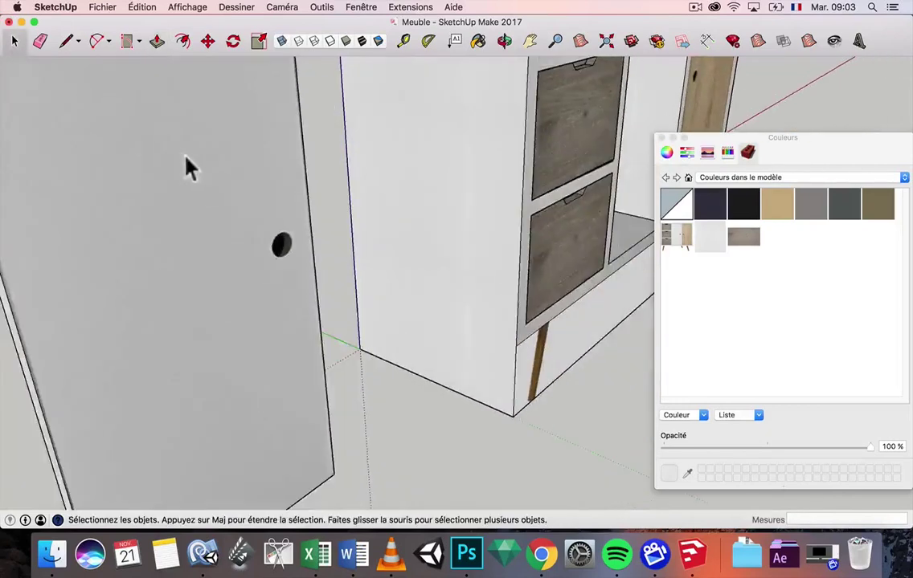
{"action": "scroll", "coordinate": [182, 180], "scroll_direction": "down", "scroll_amount": 4}
{"action": "middle_click_drag", "start_coordinate": [181, 179], "coordinate": [536, 161]}
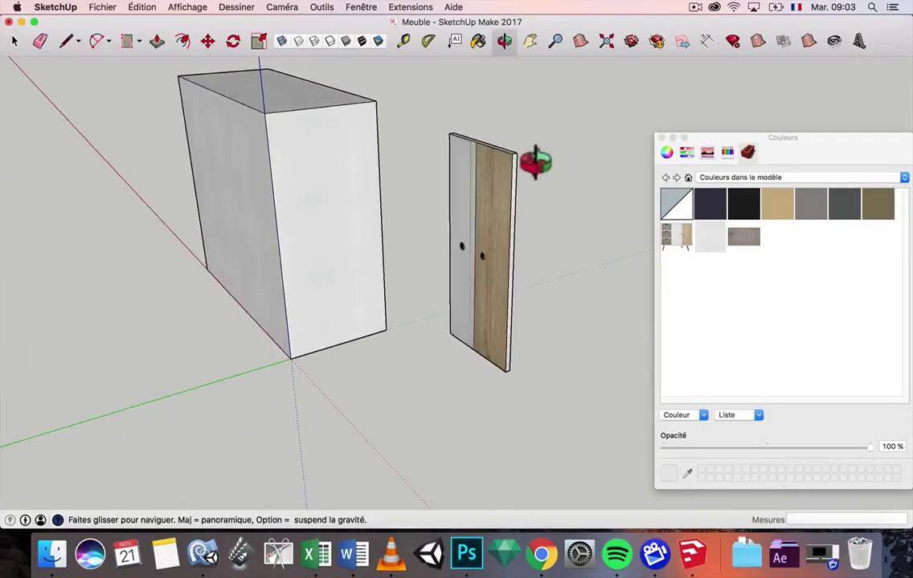
{"action": "left_click", "coordinate": [477, 41]}
{"action": "left_click", "coordinate": [491, 204]}
{"action": "mouse_move", "coordinate": [491, 204]}
{"action": "middle_mouse_down"}
{"action": "mouse_move", "coordinate": [507, 77]}
{"action": "mouse_move", "coordinate": [490, 210]}
{"action": "mouse_move", "coordinate": [513, 165]}
{"action": "mouse_move", "coordinate": [467, 189]}
{"action": "mouse_move", "coordinate": [378, 205]}
{"action": "mouse_move", "coordinate": [334, 233]}
{"action": "middle_mouse_up"}
{"action": "scroll", "coordinate": [518, 159], "scroll_direction": "up", "scroll_amount": 4}
{"action": "middle_click_drag", "start_coordinate": [376, 278], "coordinate": [217, 234]}
{"action": "scroll", "coordinate": [216, 234], "scroll_direction": "down", "scroll_amount": 5}
{"action": "scroll", "coordinate": [191, 223], "scroll_direction": "up", "scroll_amount": 2}
{"action": "middle_click_drag", "start_coordinate": [305, 213], "coordinate": [86, 150]}
{"action": "scroll", "coordinate": [171, 152], "scroll_direction": "down", "scroll_amount": 5}
{"action": "scroll", "coordinate": [219, 79], "scroll_direction": "up", "scroll_amount": 5}
{"action": "scroll", "coordinate": [245, 78], "scroll_direction": "down", "scroll_amount": 3}
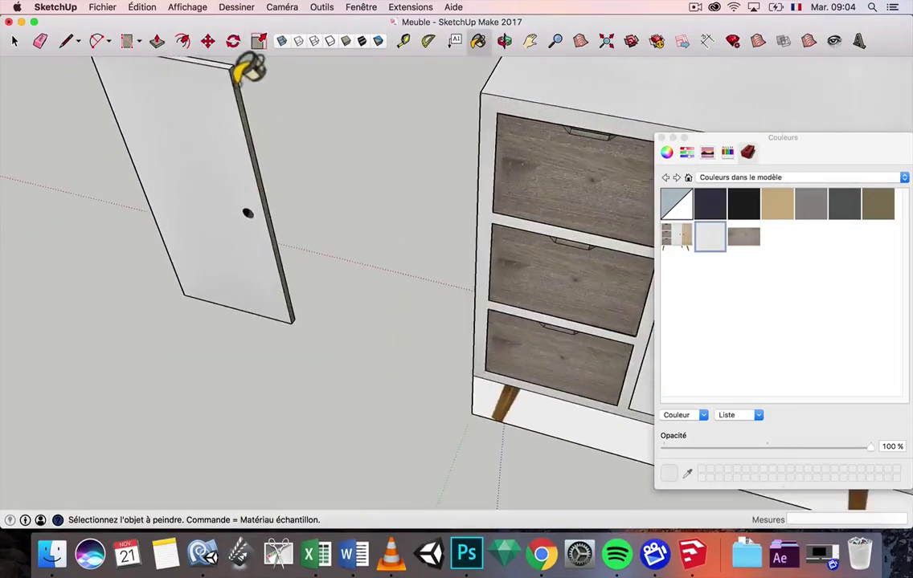
- Turn the separate door panel into a component named "porte", replacing the selection
{"action": "left_click", "coordinate": [14, 41]}
{"action": "middle_click_drag", "start_coordinate": [193, 136], "coordinate": [304, 152]}
{"action": "scroll", "coordinate": [304, 153], "scroll_direction": "down", "scroll_amount": 3}
{"action": "double_click", "coordinate": [296, 150]}
{"action": "right_click", "coordinate": [292, 139]}
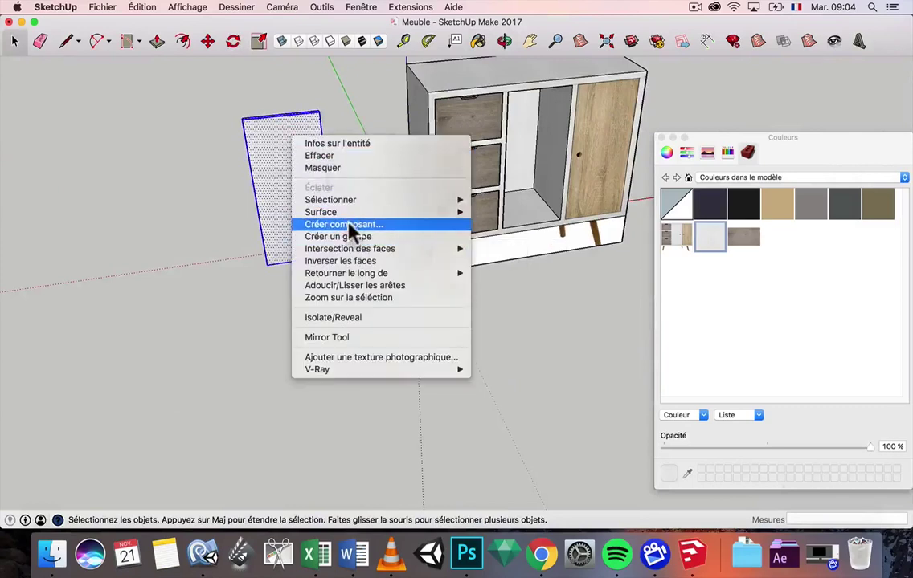
{"action": "left_click", "coordinate": [349, 226]}
{"action": "type", "text": "porte"}
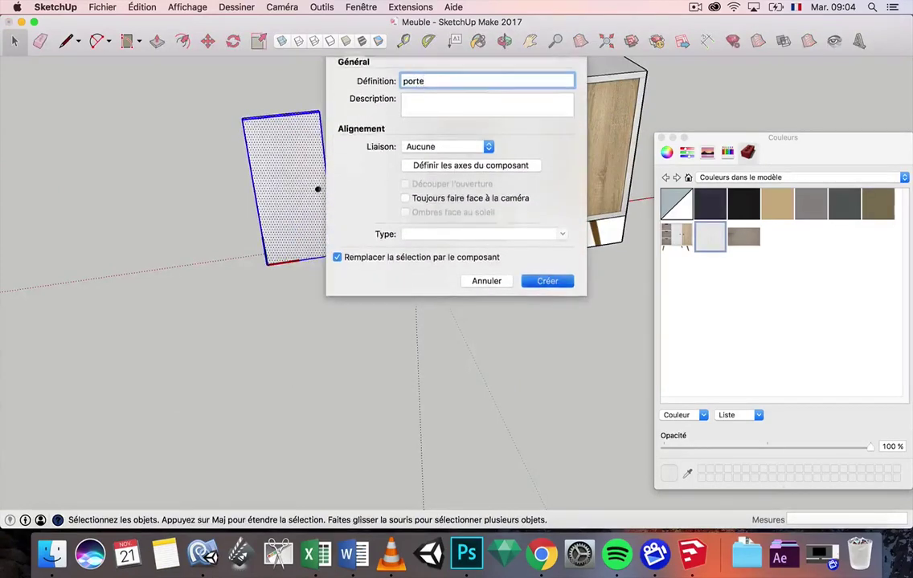
{"action": "key", "text": "Return"}
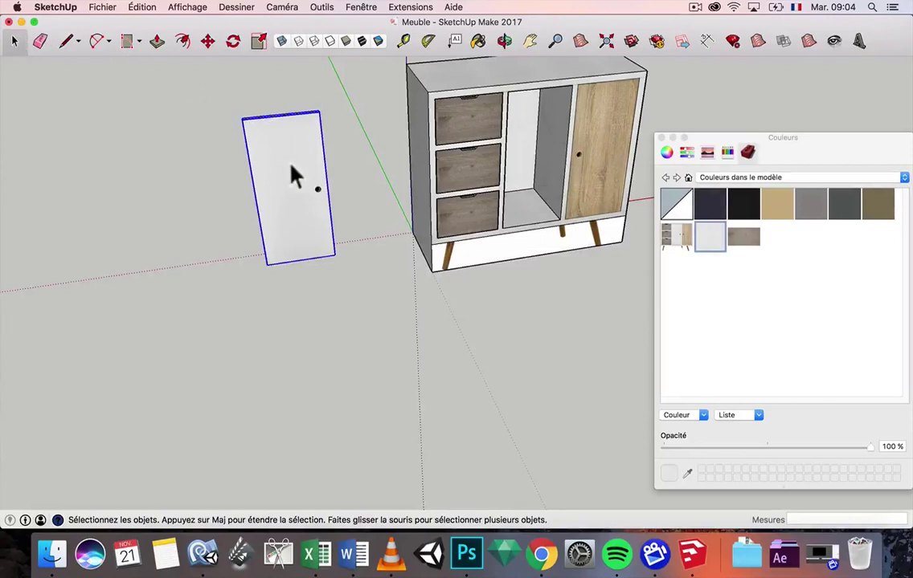
- Inside the door component, draw a circle of about 1.3 cm radius over the dark round hole in the texture
{"action": "scroll", "coordinate": [295, 183], "scroll_direction": "up", "scroll_amount": 6}
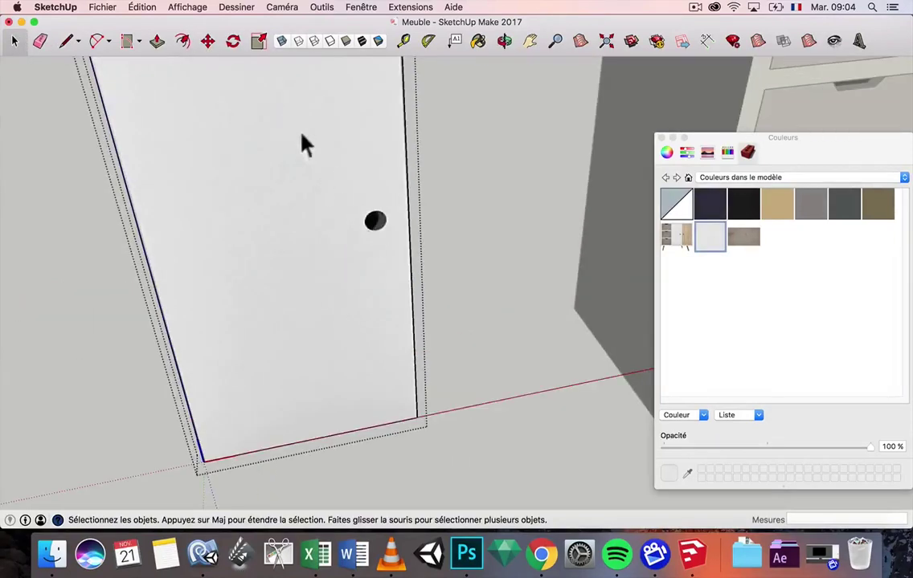
{"action": "left_click", "coordinate": [140, 45]}
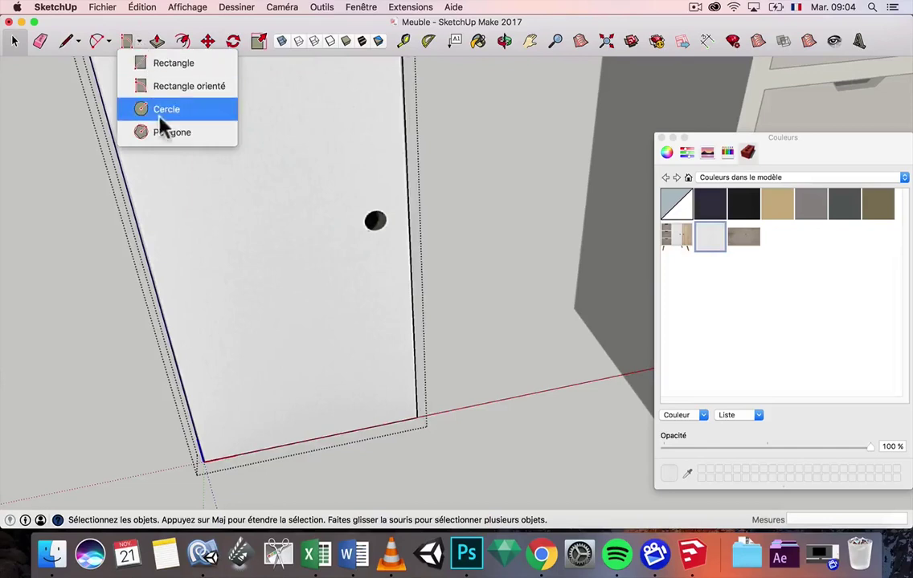
{"action": "left_click", "coordinate": [193, 132]}
{"action": "scroll", "coordinate": [374, 219], "scroll_direction": "up", "scroll_amount": 6}
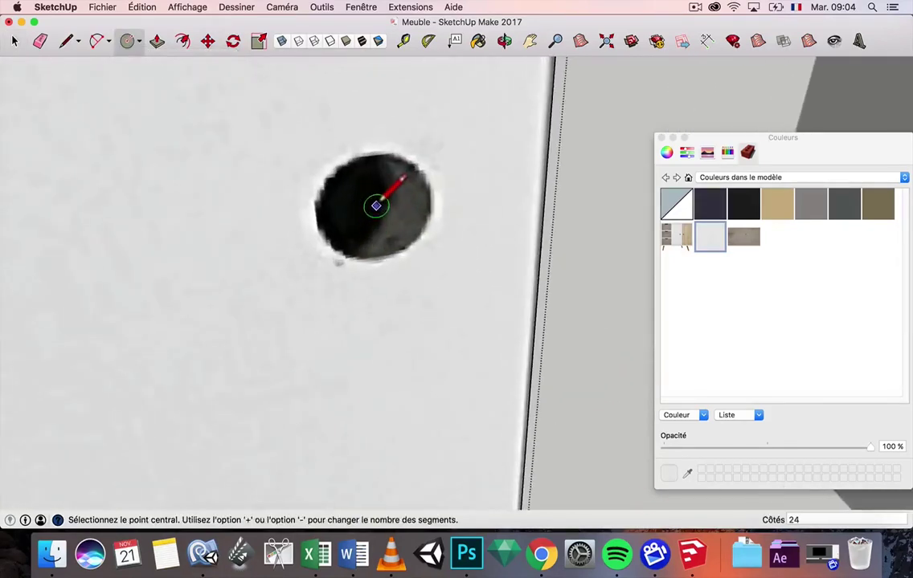
{"action": "left_click", "coordinate": [373, 206]}
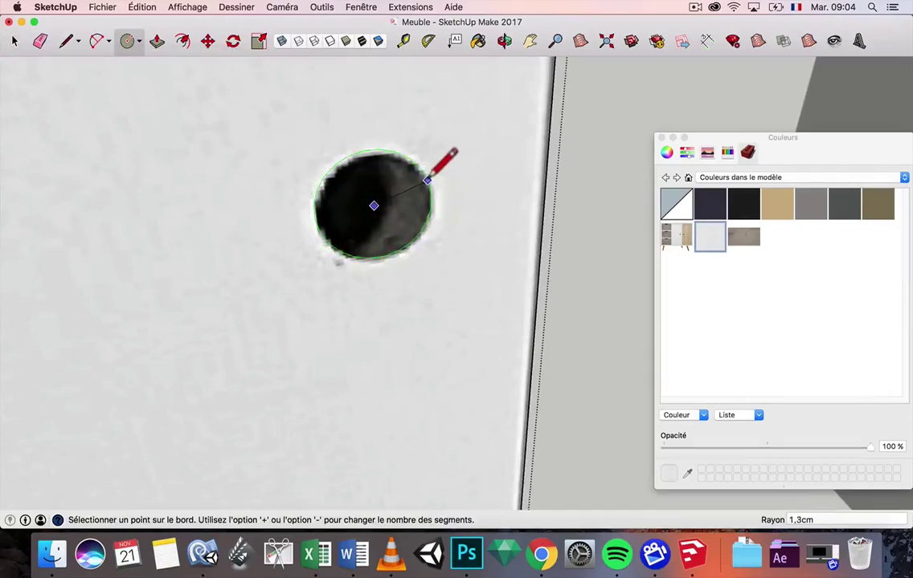
{"action": "left_click", "coordinate": [427, 180]}
- Try to shift the circular face about 0.1 cm sideways over the round hole in the texture
{"action": "left_click", "coordinate": [14, 41]}
{"action": "left_click", "coordinate": [350, 240]}
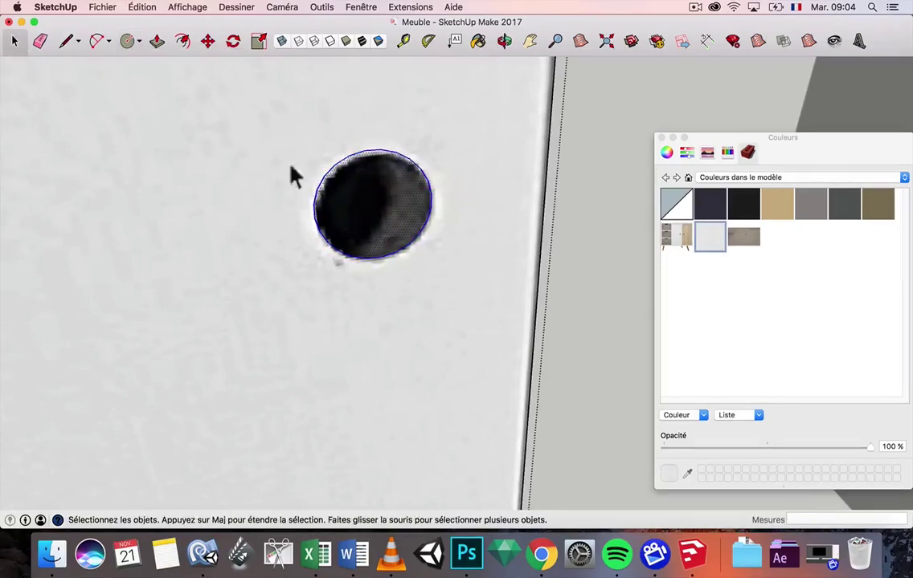
{"action": "left_click", "coordinate": [207, 44]}
{"action": "left_click", "coordinate": [376, 146]}
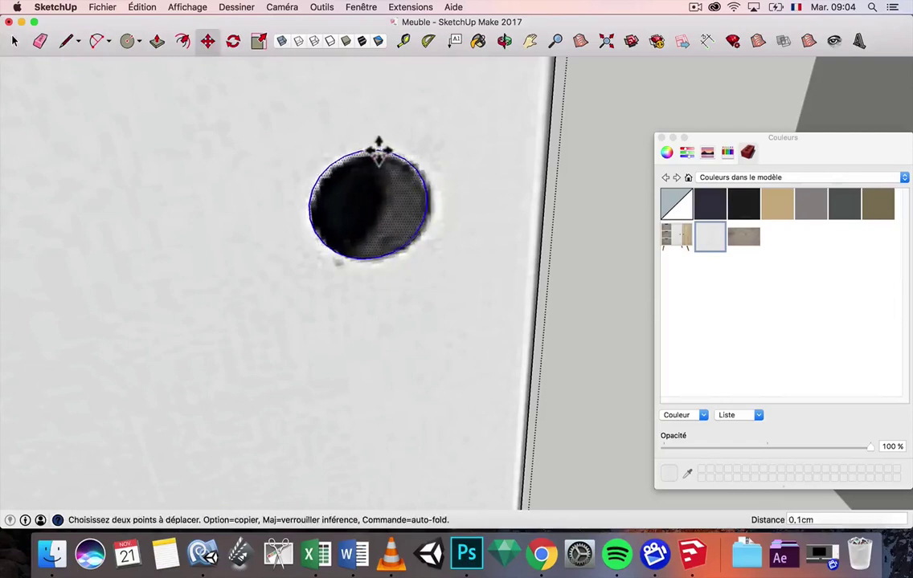
- Push the circular face 1.5 cm through the thickness of the door to cut a round hole
{"action": "scroll", "coordinate": [385, 173], "scroll_direction": "down", "scroll_amount": 5}
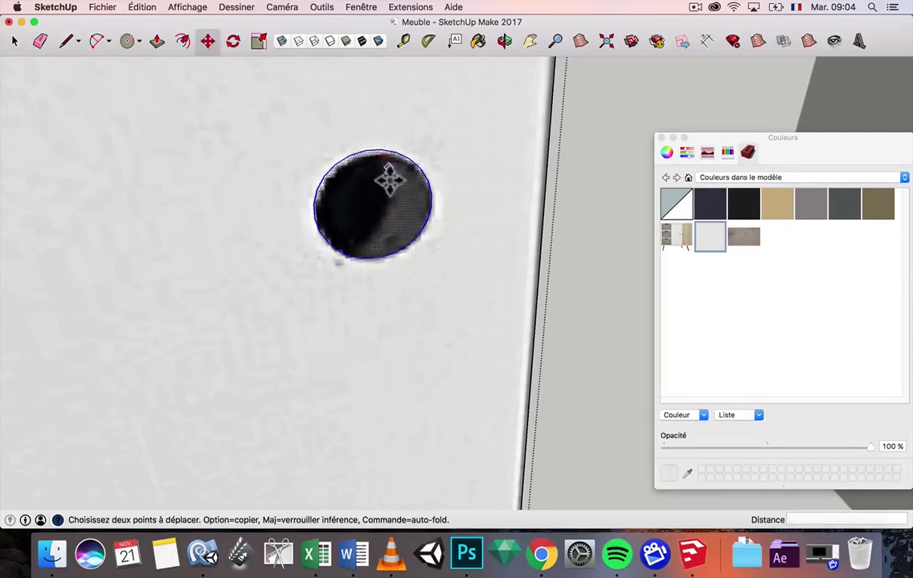
{"action": "middle_click_drag", "start_coordinate": [384, 205], "coordinate": [195, 67]}
{"action": "left_click", "coordinate": [161, 42]}
{"action": "left_click", "coordinate": [438, 192]}
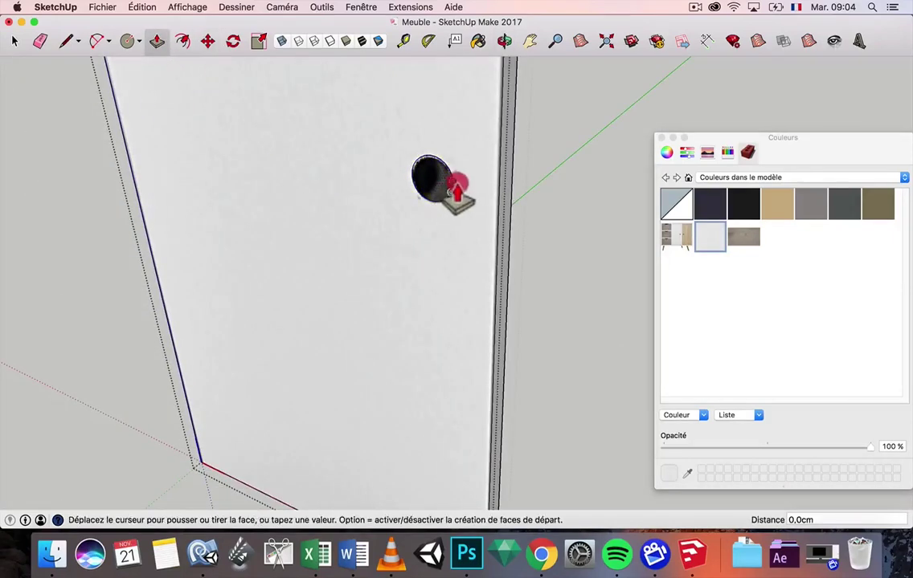
{"action": "left_click", "coordinate": [514, 177]}
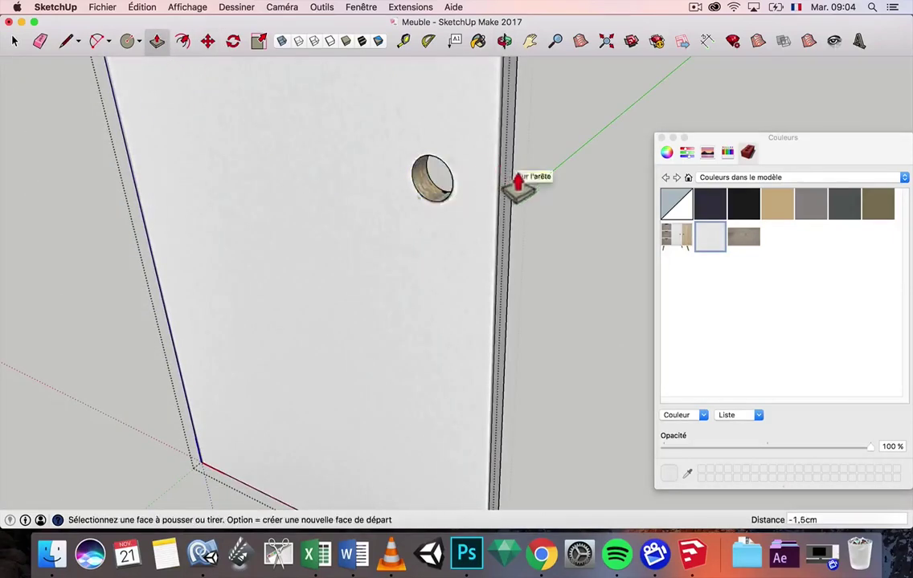
- Paint the inner surface of the round hole with the plain light grey model material and leave the door component
{"action": "left_click", "coordinate": [478, 41]}
{"action": "left_click", "coordinate": [426, 181]}
{"action": "mouse_move", "coordinate": [426, 181]}
{"action": "middle_mouse_down"}
{"action": "mouse_move", "coordinate": [550, 163]}
{"action": "mouse_move", "coordinate": [679, 165]}
{"action": "mouse_move", "coordinate": [703, 111]}
{"action": "mouse_move", "coordinate": [408, 244]}
{"action": "mouse_move", "coordinate": [438, 230]}
{"action": "middle_mouse_up"}
{"action": "scroll", "coordinate": [438, 230], "scroll_direction": "down", "scroll_amount": 5}
{"action": "key", "text": "space"}
- Move the door by its upper-left corner onto the matching corner of the middle compartment's opening
{"action": "middle_click_drag", "start_coordinate": [51, 57], "coordinate": [314, 218]}
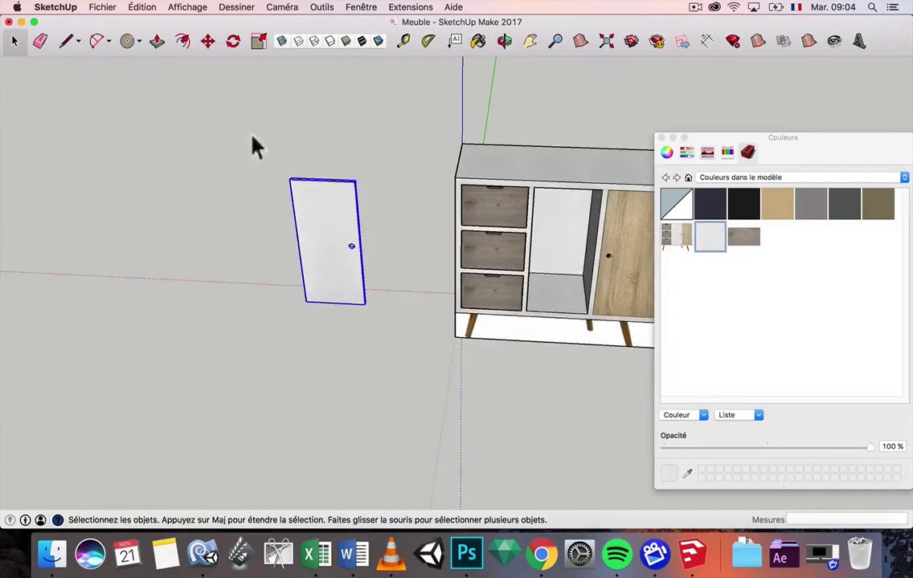
{"action": "left_click", "coordinate": [208, 42]}
{"action": "scroll", "coordinate": [298, 173], "scroll_direction": "up", "scroll_amount": 5}
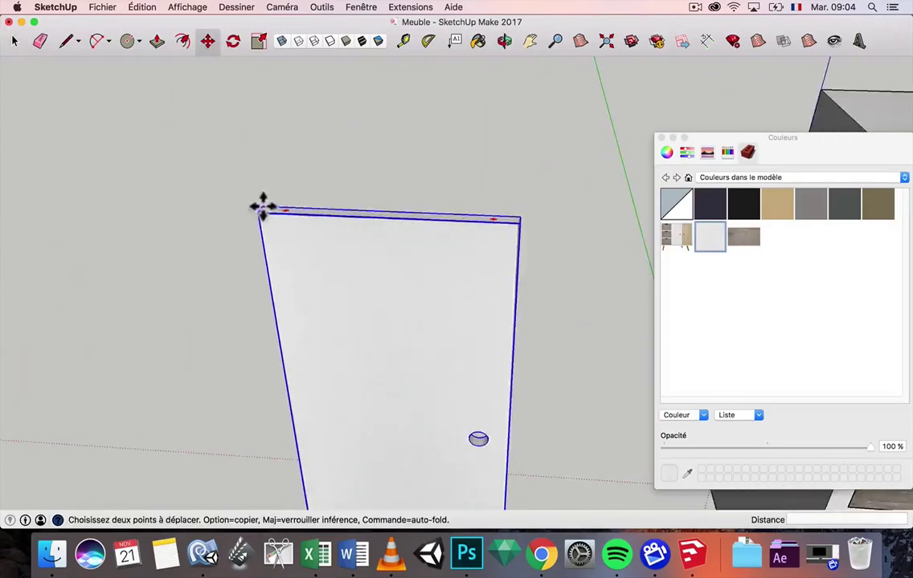
{"action": "left_click", "coordinate": [263, 207]}
{"action": "scroll", "coordinate": [263, 207], "scroll_direction": "down", "scroll_amount": 5}
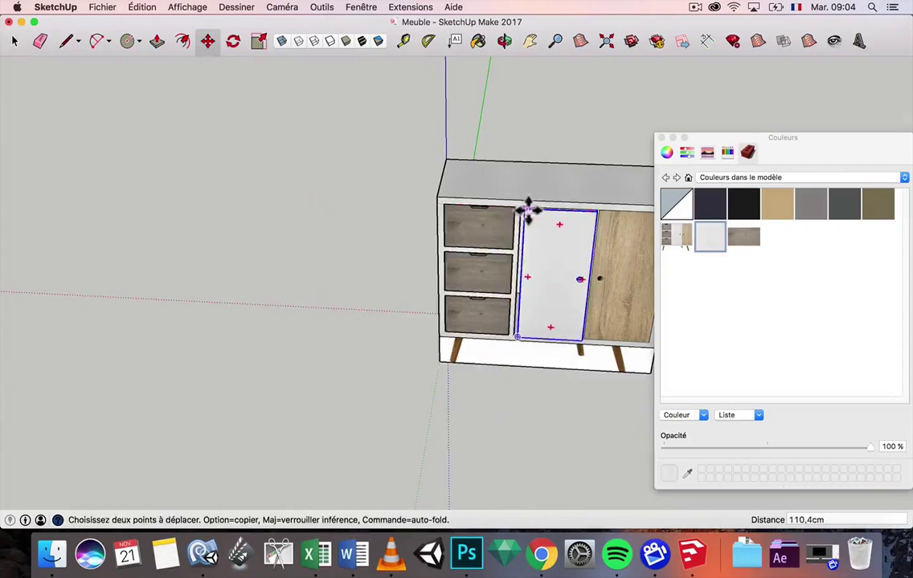
{"action": "scroll", "coordinate": [528, 210], "scroll_direction": "up", "scroll_amount": 5}
{"action": "left_click", "coordinate": [514, 208]}
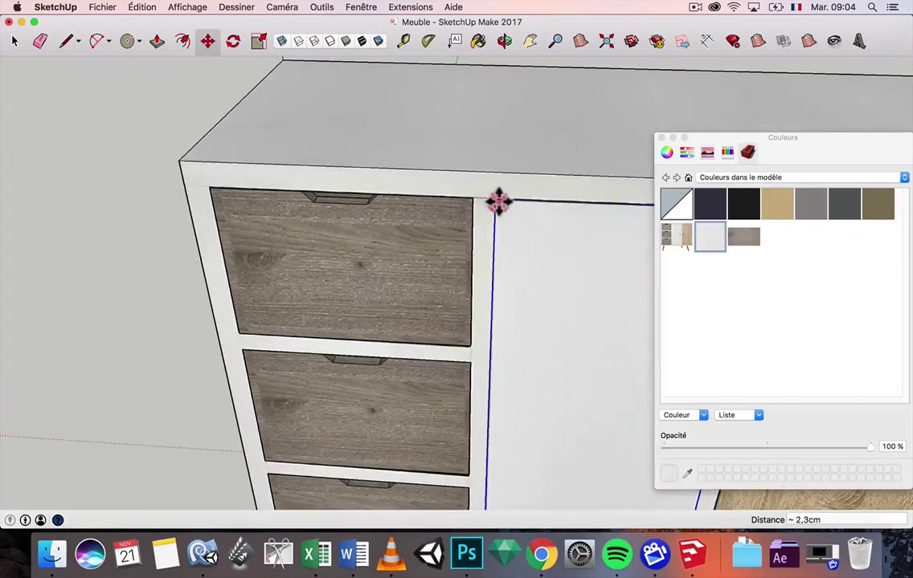
{"action": "left_click", "coordinate": [498, 202]}
- Move the door about 75.3 cm sideways out of the compartment, leaving it beside the cabinet
{"action": "scroll", "coordinate": [498, 202], "scroll_direction": "down", "scroll_amount": 5}
{"action": "scroll", "coordinate": [612, 208], "scroll_direction": "up", "scroll_amount": 5}
{"action": "middle_click_drag", "start_coordinate": [609, 254], "coordinate": [499, 227]}
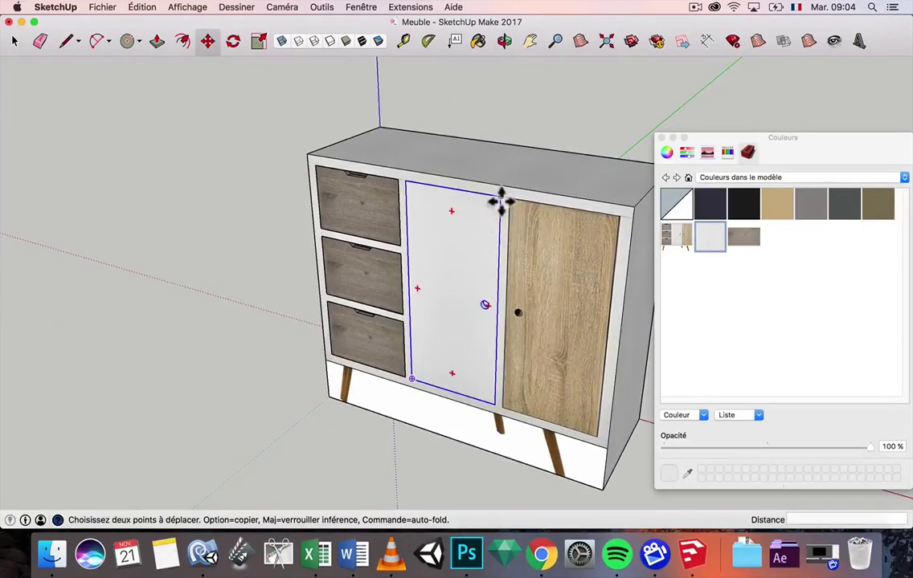
{"action": "left_click", "coordinate": [500, 200]}
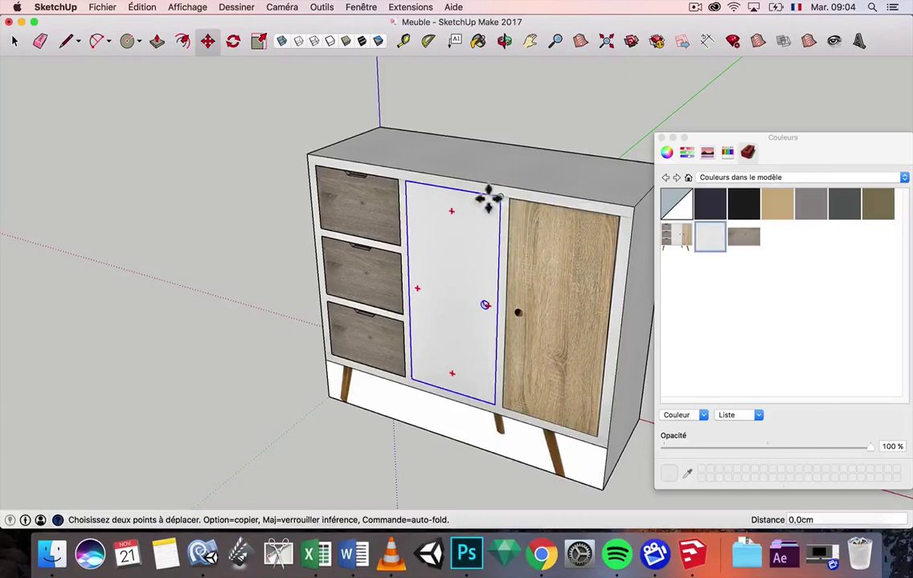
{"action": "left_click", "coordinate": [189, 189]}
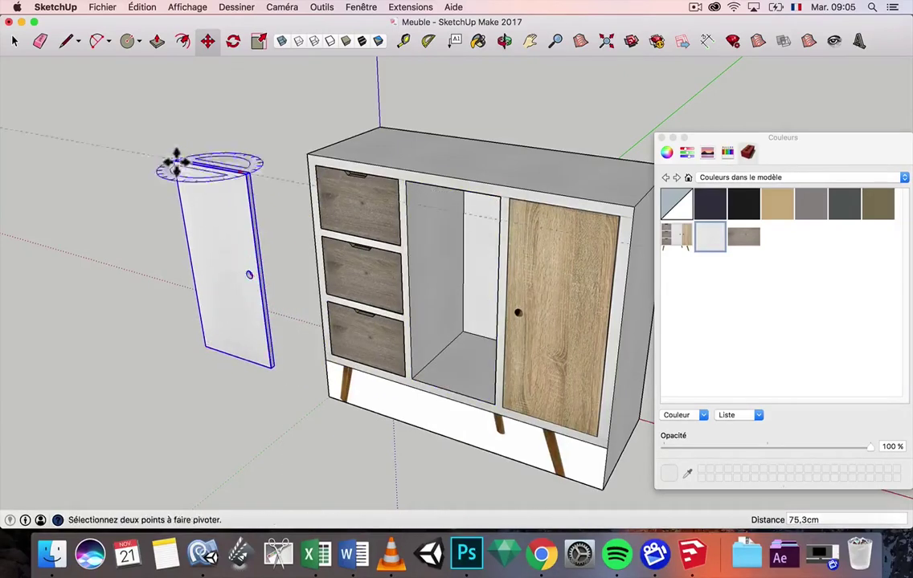
{"action": "left_click", "coordinate": [14, 42]}
- Select together the four front edges outlining the middle compartment's opening
{"action": "scroll", "coordinate": [530, 208], "scroll_direction": "up", "scroll_amount": 3}
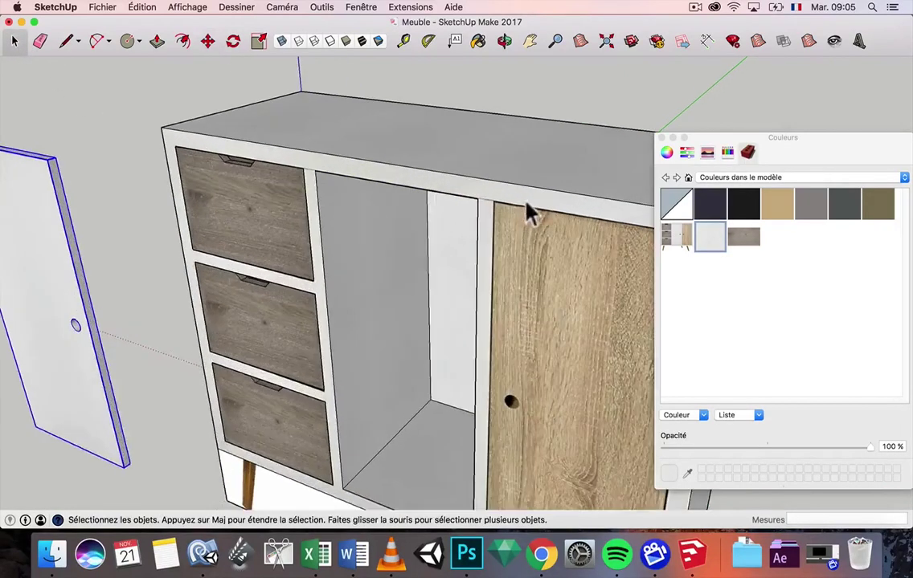
{"action": "scroll", "coordinate": [312, 194], "scroll_direction": "up", "scroll_amount": 3}
{"action": "left_click", "coordinate": [325, 185]}
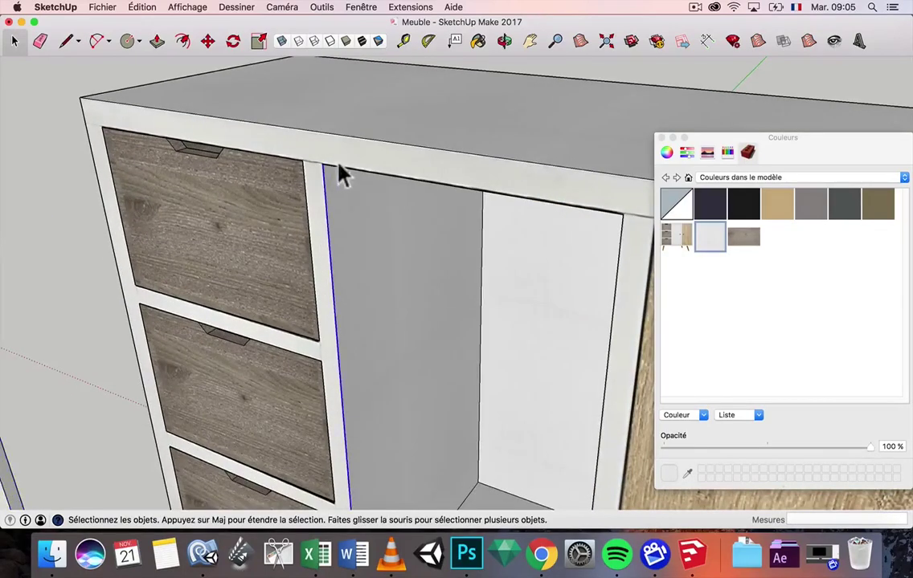
{"action": "scroll", "coordinate": [326, 181], "scroll_direction": "up", "scroll_amount": 2}
{"action": "left_click", "coordinate": [315, 172], "text": "shift"}
{"action": "scroll", "coordinate": [347, 183], "scroll_direction": "down", "scroll_amount": 5}
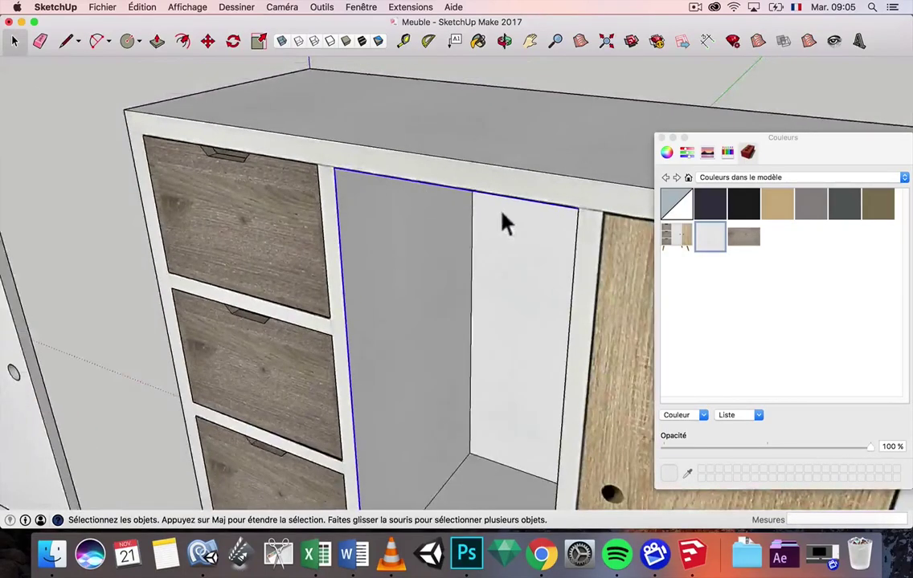
{"action": "scroll", "coordinate": [573, 238], "scroll_direction": "up", "scroll_amount": 5}
{"action": "scroll", "coordinate": [562, 233], "scroll_direction": "down", "scroll_amount": 5}
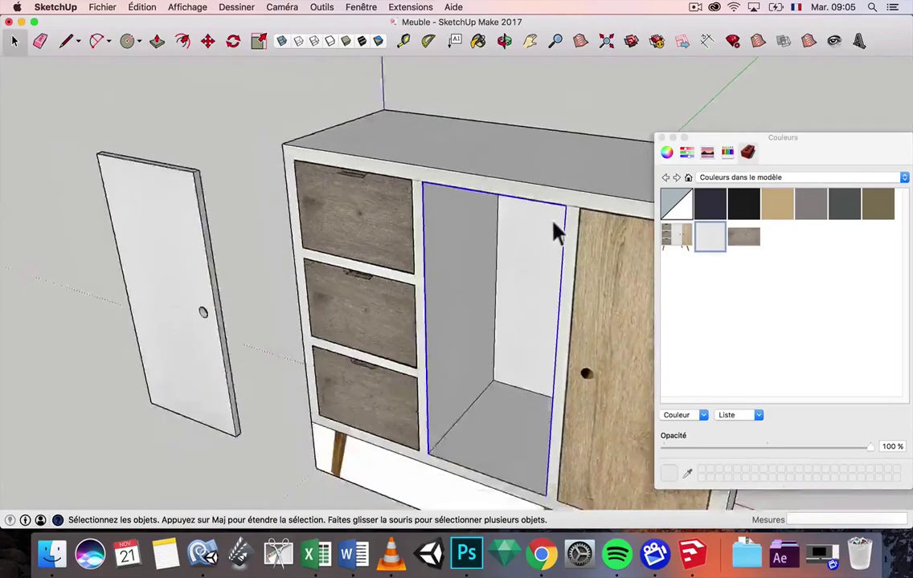
{"action": "scroll", "coordinate": [533, 395], "scroll_direction": "up", "scroll_amount": 6}
{"action": "scroll", "coordinate": [496, 409], "scroll_direction": "up", "scroll_amount": 3}
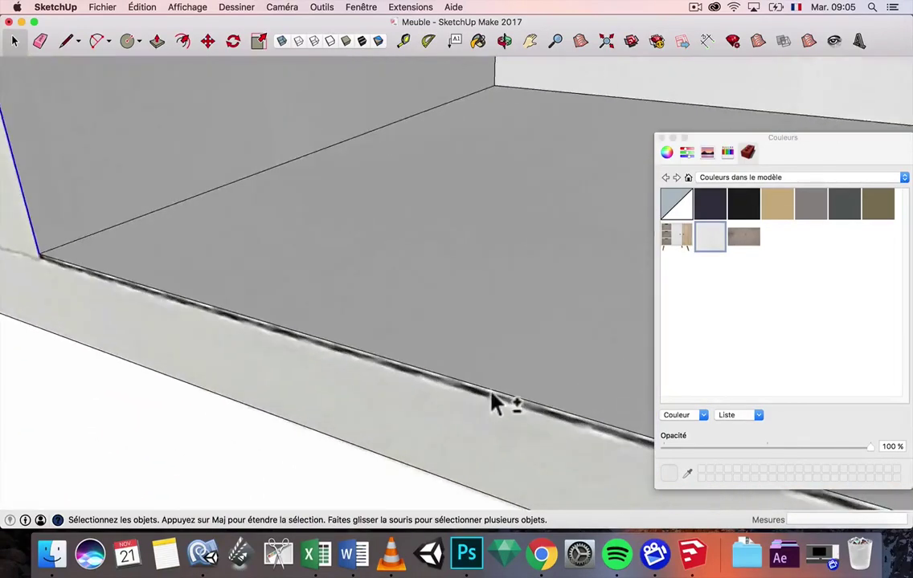
{"action": "left_click", "coordinate": [492, 402], "text": "shift"}
{"action": "scroll", "coordinate": [491, 397], "scroll_direction": "down", "scroll_amount": 5}
{"action": "scroll", "coordinate": [421, 205], "scroll_direction": "down", "scroll_amount": 5}
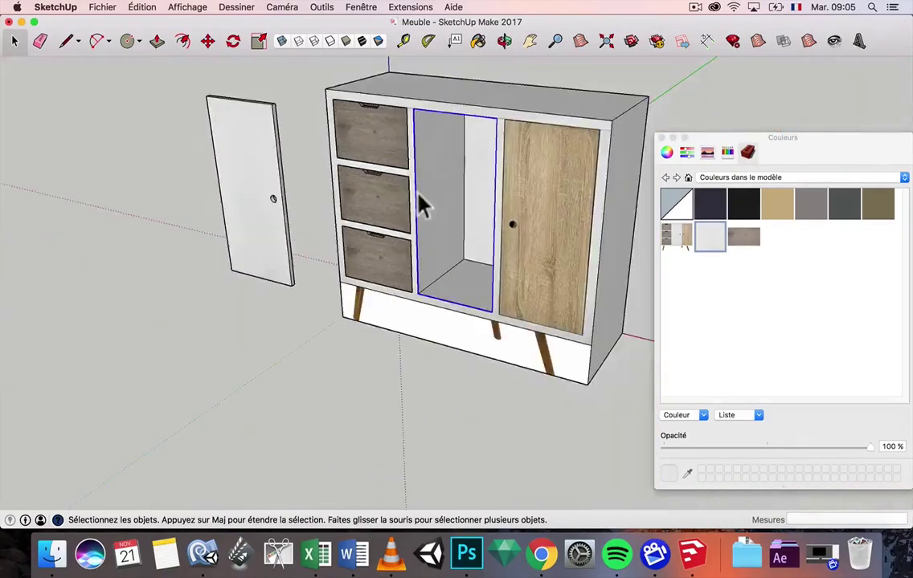
- Copy the selected opening outline 32.1 cm sideways onto the outline of the wooden door in the texture
{"action": "left_click", "coordinate": [206, 42]}
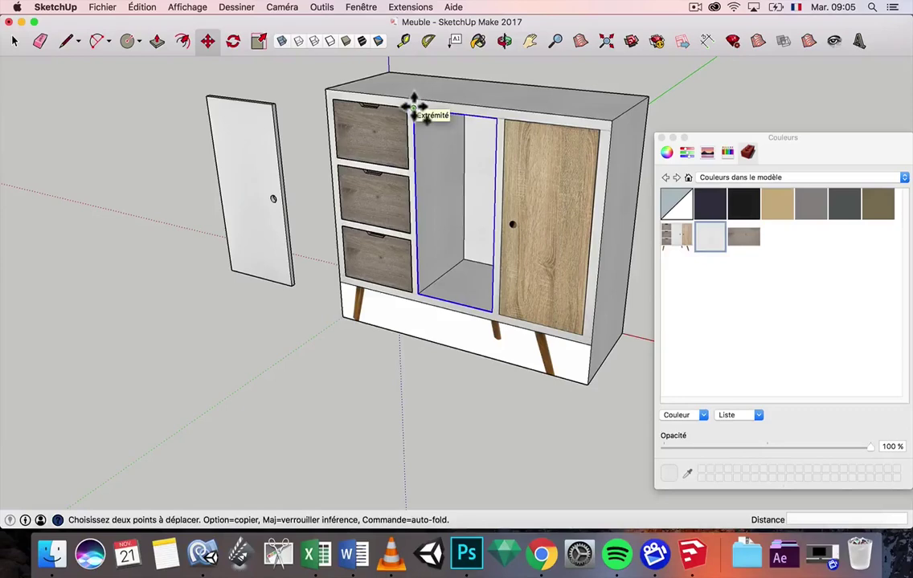
{"action": "left_click", "coordinate": [414, 105]}
{"action": "key", "text": "alt"}
{"action": "scroll", "coordinate": [507, 122], "scroll_direction": "up", "scroll_amount": 6}
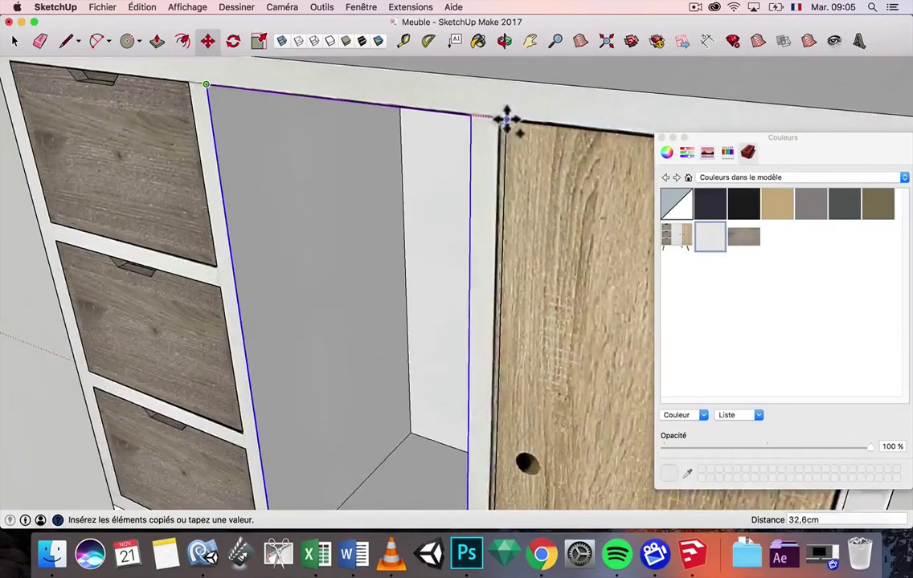
{"action": "left_click", "coordinate": [502, 116]}
{"action": "scroll", "coordinate": [503, 116], "scroll_direction": "down", "scroll_amount": 6}
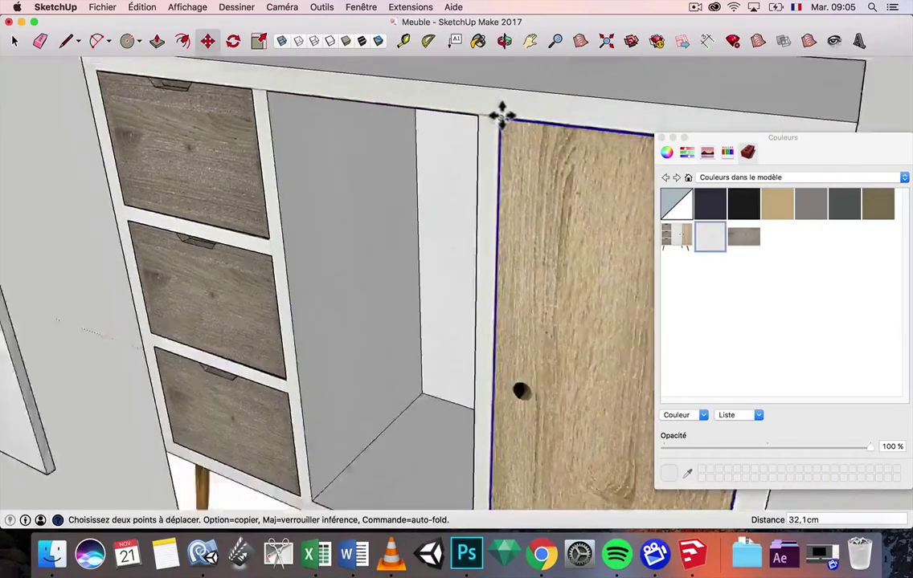
- Examine the wooden door's face and the corners of its copied outline to check whether it forms a separate face
{"action": "left_click", "coordinate": [14, 41]}
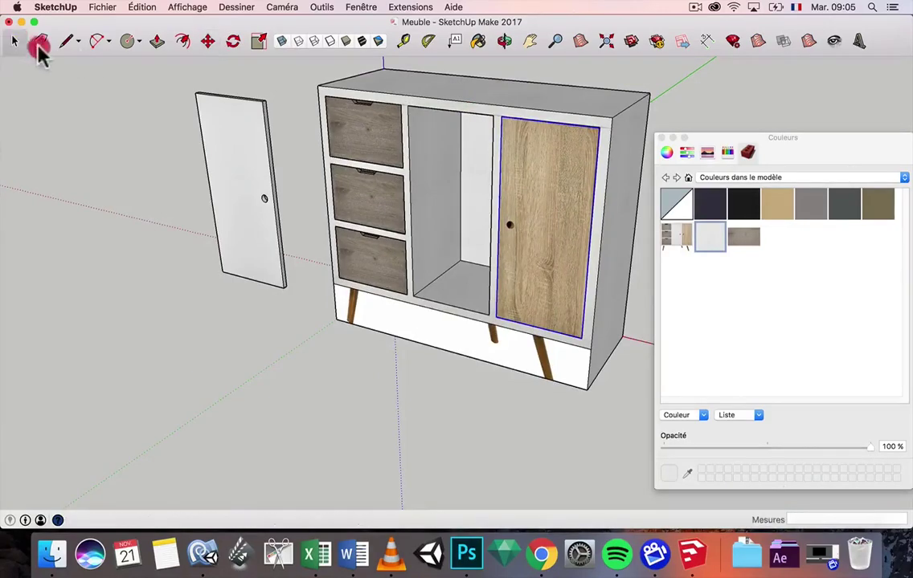
{"action": "left_click", "coordinate": [584, 179]}
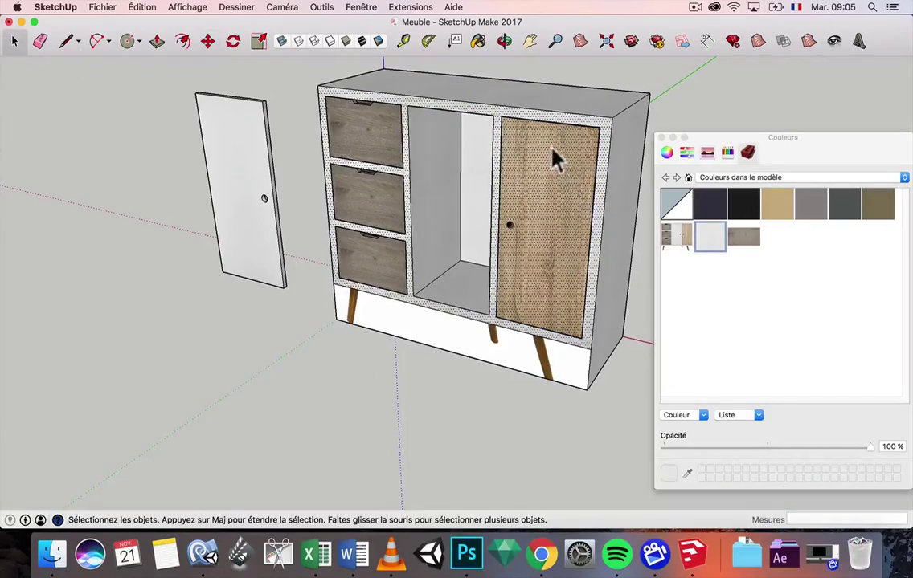
{"action": "scroll", "coordinate": [562, 141], "scroll_direction": "up", "scroll_amount": 6}
{"action": "middle_click_drag", "start_coordinate": [563, 141], "coordinate": [522, 150]}
{"action": "middle_click_drag", "start_coordinate": [587, 155], "coordinate": [525, 132]}
{"action": "scroll", "coordinate": [482, 141], "scroll_direction": "down", "scroll_amount": 3}
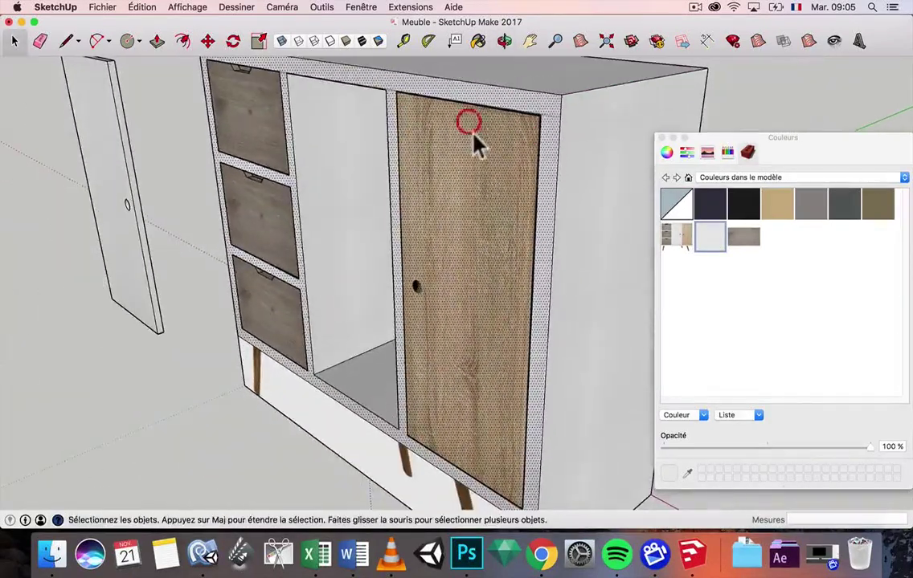
{"action": "left_click", "coordinate": [68, 40]}
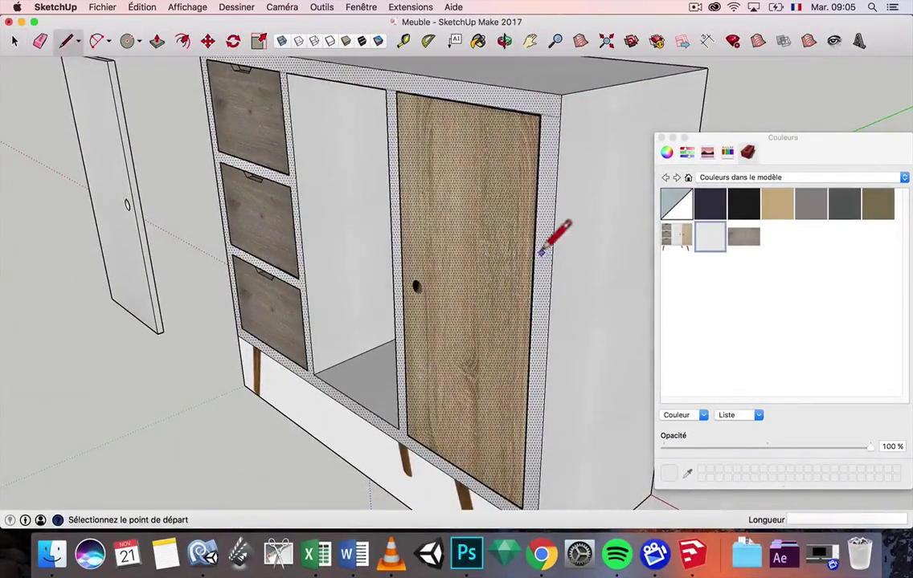
{"action": "scroll", "coordinate": [543, 252], "scroll_direction": "up", "scroll_amount": 10}
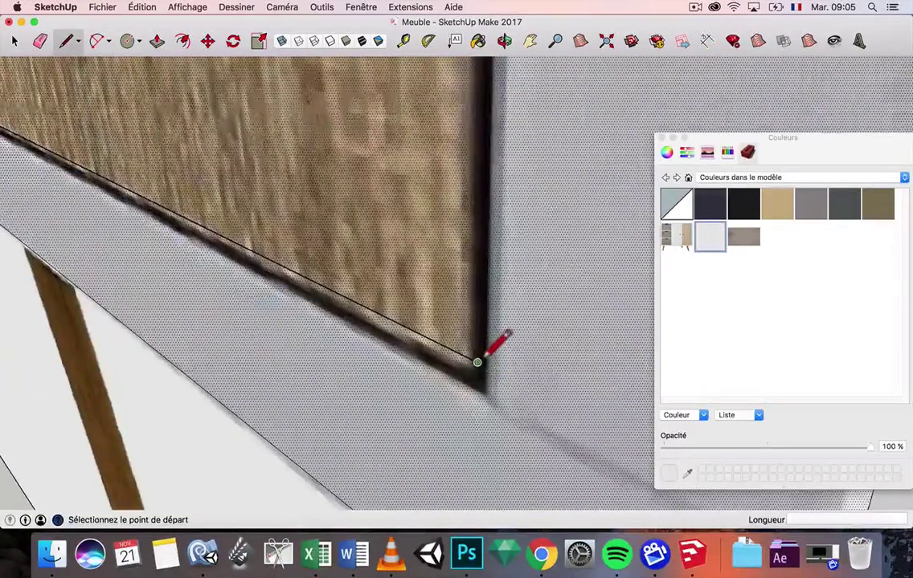
{"action": "scroll", "coordinate": [484, 356], "scroll_direction": "down", "scroll_amount": 10}
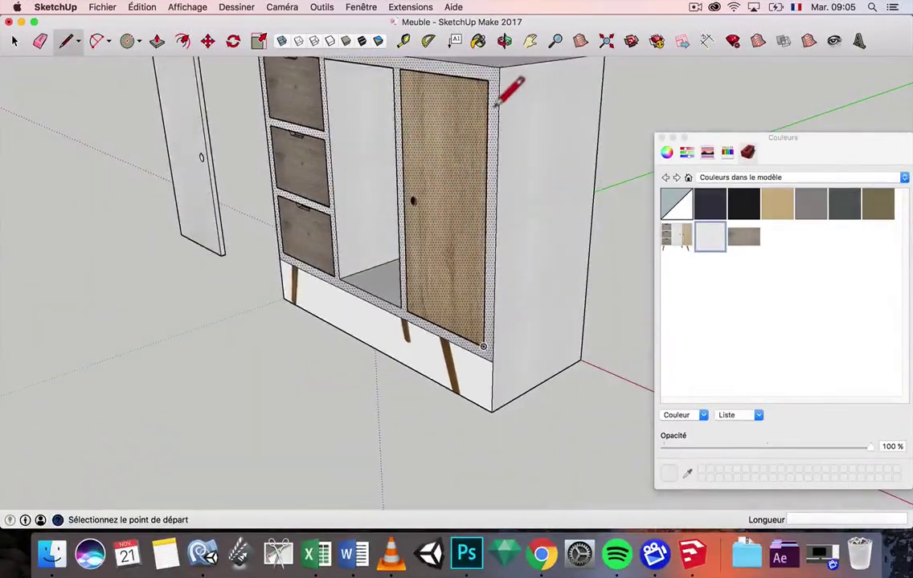
- Undo the outline copy and the door's move out of the compartment
{"action": "key", "text": "super+z"}
{"action": "key", "text": "super+z"}
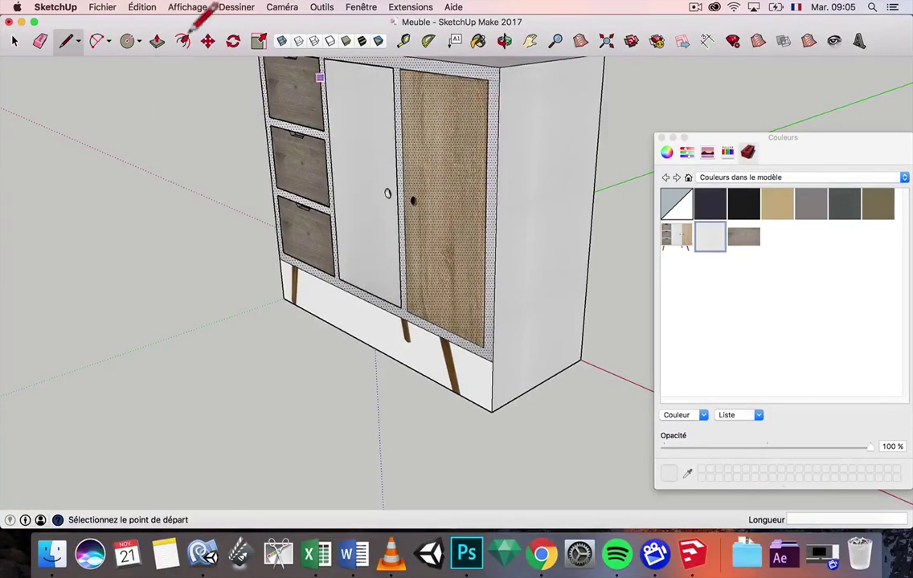
{"action": "left_click", "coordinate": [14, 41]}
- Try to copy the white door about 50.6 cm out of the middle compartment to the side of the cabinet
{"action": "left_click", "coordinate": [378, 117]}
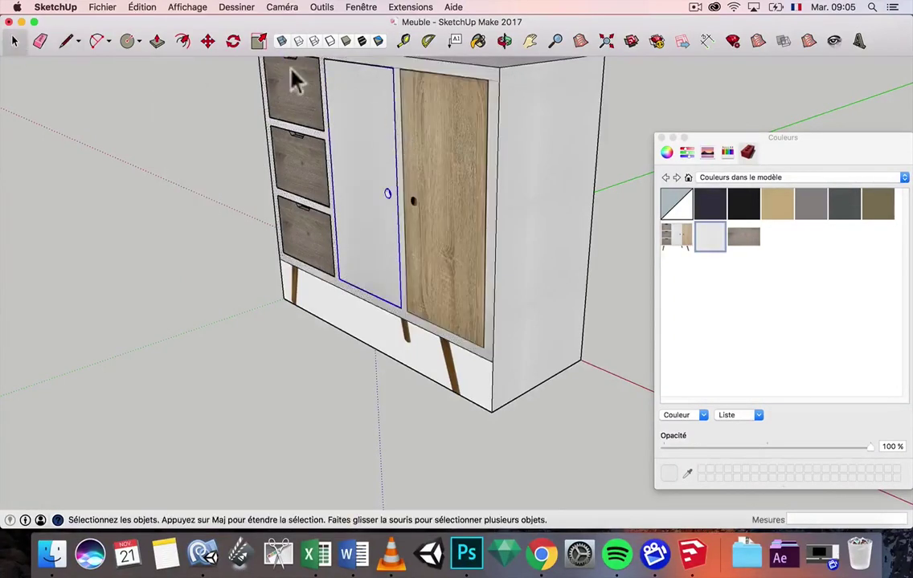
{"action": "left_click", "coordinate": [212, 41]}
{"action": "left_click", "coordinate": [394, 68]}
{"action": "key", "text": "alt"}
{"action": "left_click", "coordinate": [183, 75]}
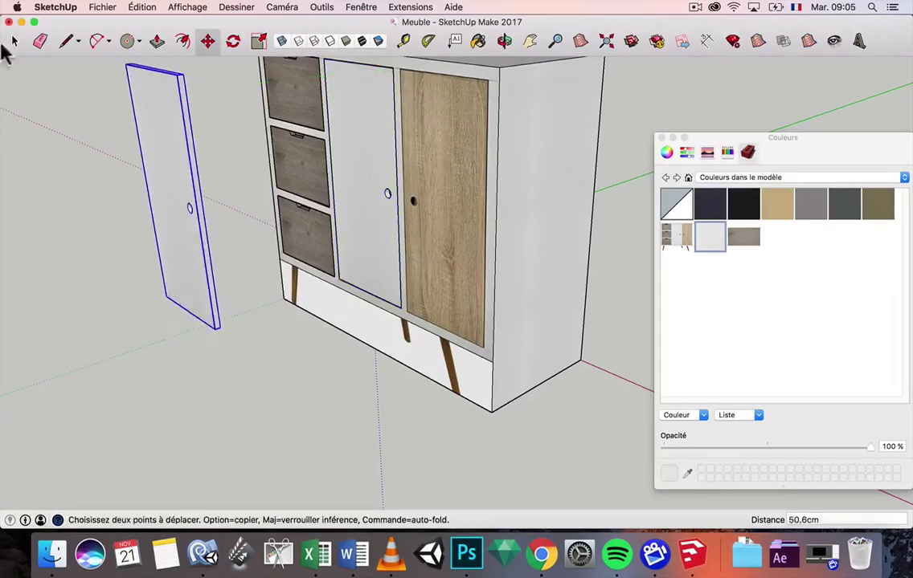
{"action": "left_click", "coordinate": [14, 42]}
{"action": "key", "text": "super+z"}
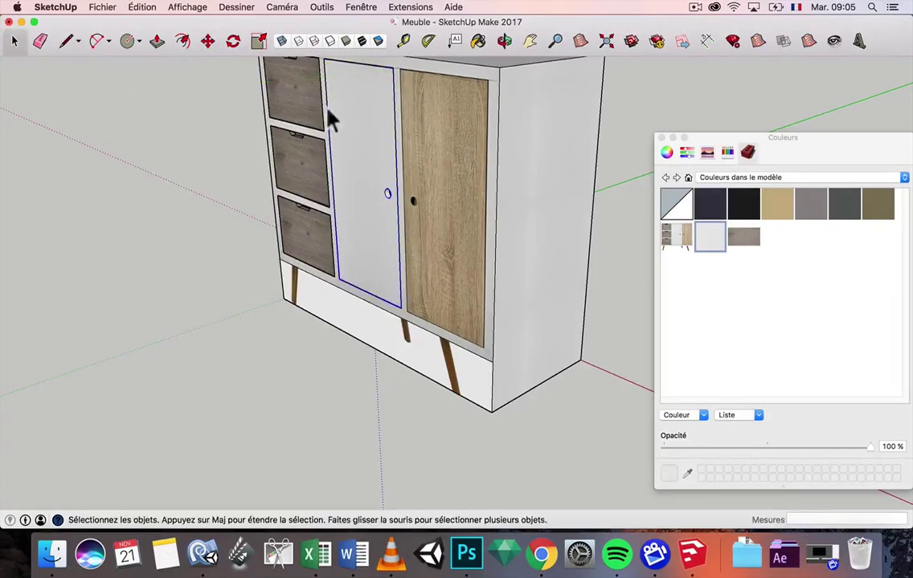
- Move the white door out of the middle compartment and leave it beside the drawers
{"action": "left_click", "coordinate": [212, 43]}
{"action": "left_click", "coordinate": [370, 127]}
{"action": "left_click", "coordinate": [172, 116]}
{"action": "middle_click_drag", "start_coordinate": [172, 117], "coordinate": [197, 130]}
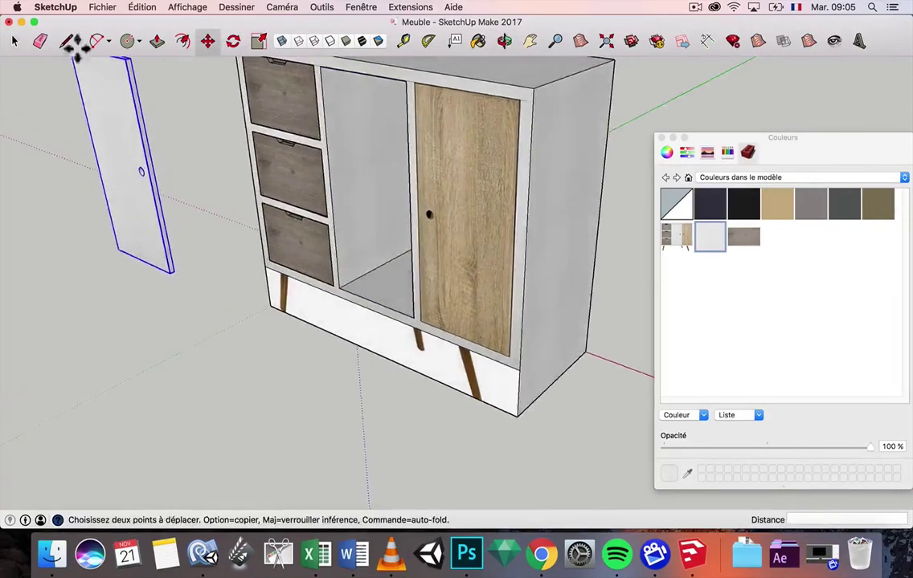
{"action": "left_click", "coordinate": [14, 42]}
- Copy the four outline edges of the middle opening about 31.9 cm sideways onto the wooden door
{"action": "scroll", "coordinate": [387, 92], "scroll_direction": "up", "scroll_amount": 10}
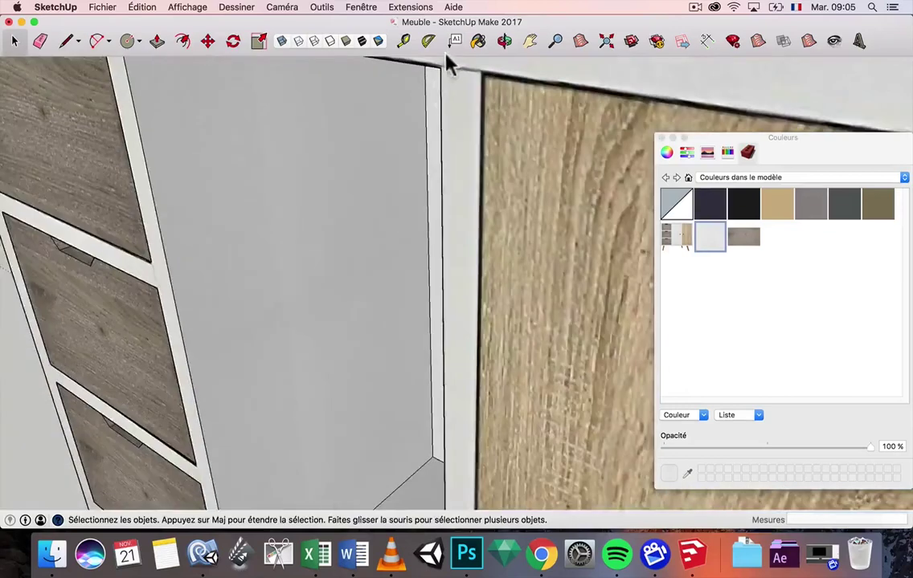
{"action": "scroll", "coordinate": [446, 72], "scroll_direction": "up", "scroll_amount": 3}
{"action": "left_click", "coordinate": [440, 77]}
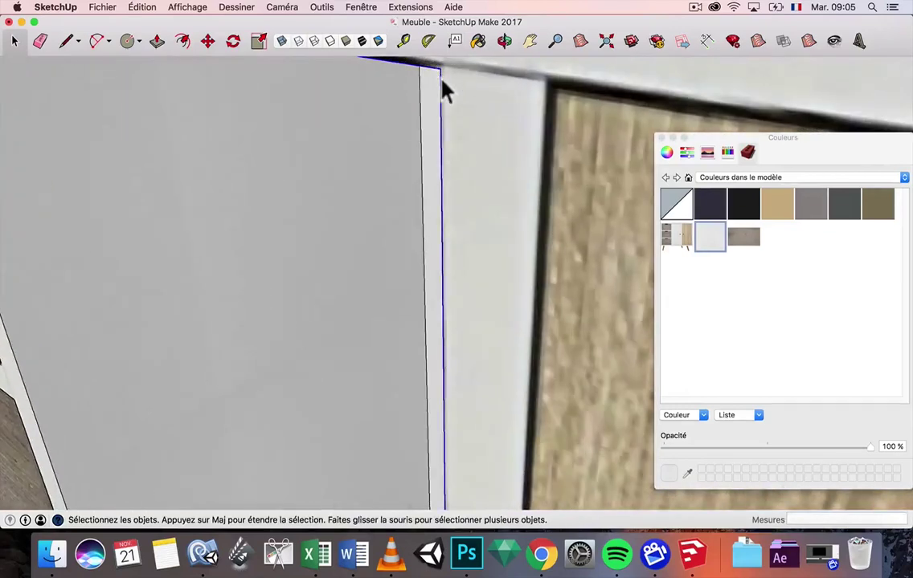
{"action": "scroll", "coordinate": [446, 90], "scroll_direction": "down", "scroll_amount": 5}
{"action": "scroll", "coordinate": [446, 399], "scroll_direction": "up", "scroll_amount": 6}
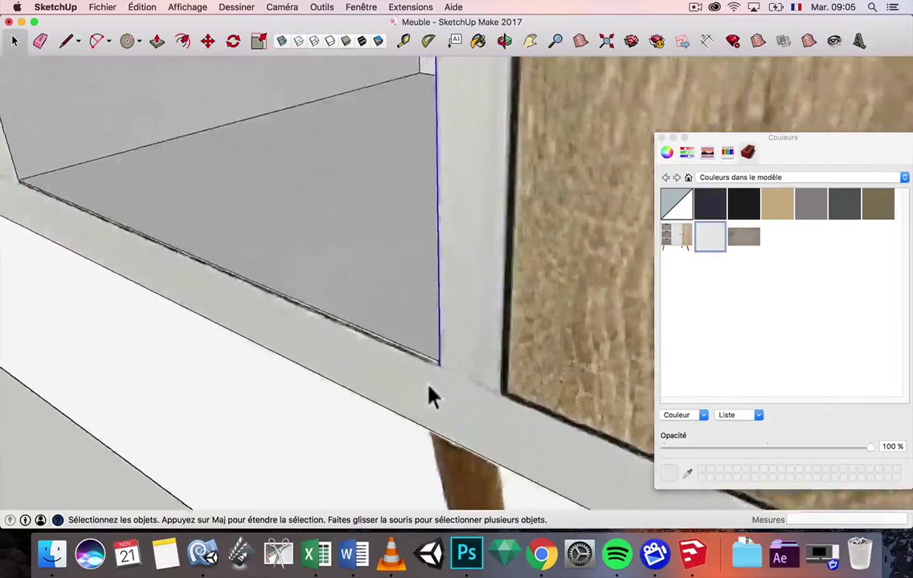
{"action": "scroll", "coordinate": [438, 374], "scroll_direction": "up", "scroll_amount": 3}
{"action": "middle_click_drag", "start_coordinate": [456, 343], "coordinate": [477, 329]}
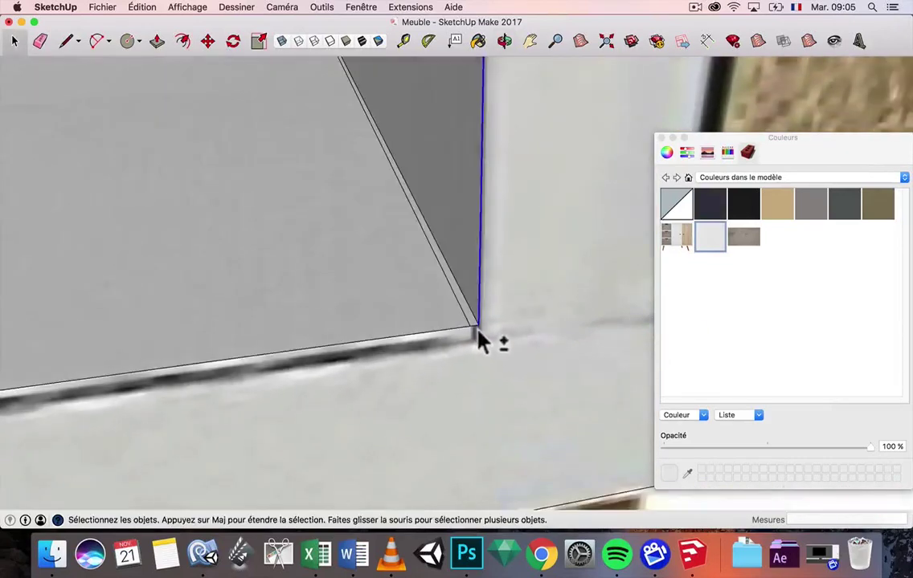
{"action": "scroll", "coordinate": [465, 341], "scroll_direction": "down", "scroll_amount": 2}
{"action": "scroll", "coordinate": [346, 233], "scroll_direction": "down", "scroll_amount": 7}
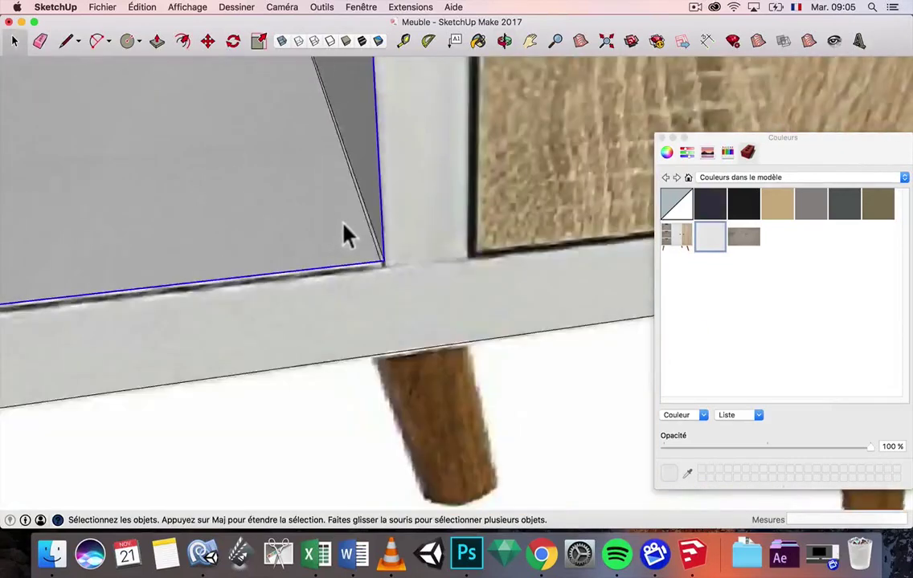
{"action": "scroll", "coordinate": [185, 104], "scroll_direction": "up", "scroll_amount": 2}
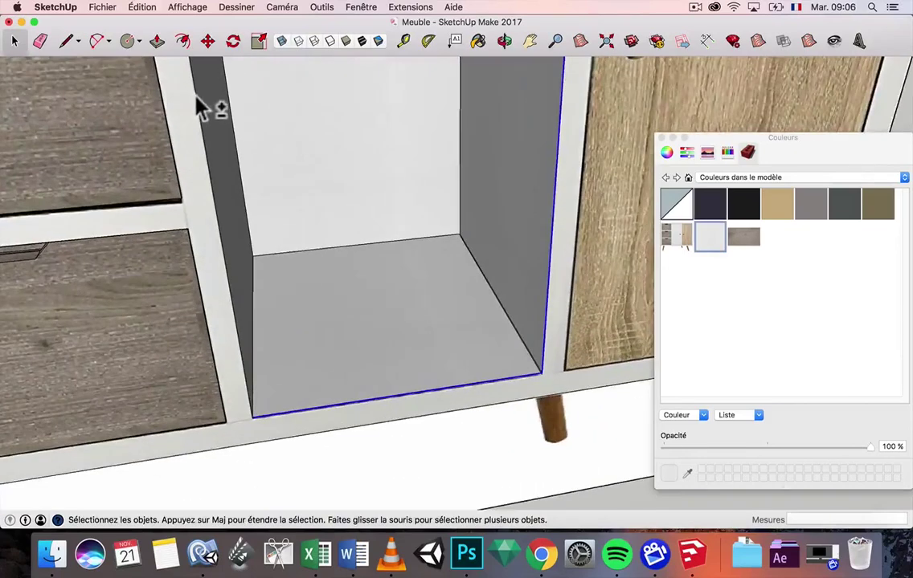
{"action": "scroll", "coordinate": [233, 164], "scroll_direction": "down", "scroll_amount": 4}
{"action": "scroll", "coordinate": [244, 185], "scroll_direction": "down", "scroll_amount": 3}
{"action": "scroll", "coordinate": [281, 126], "scroll_direction": "up", "scroll_amount": 6}
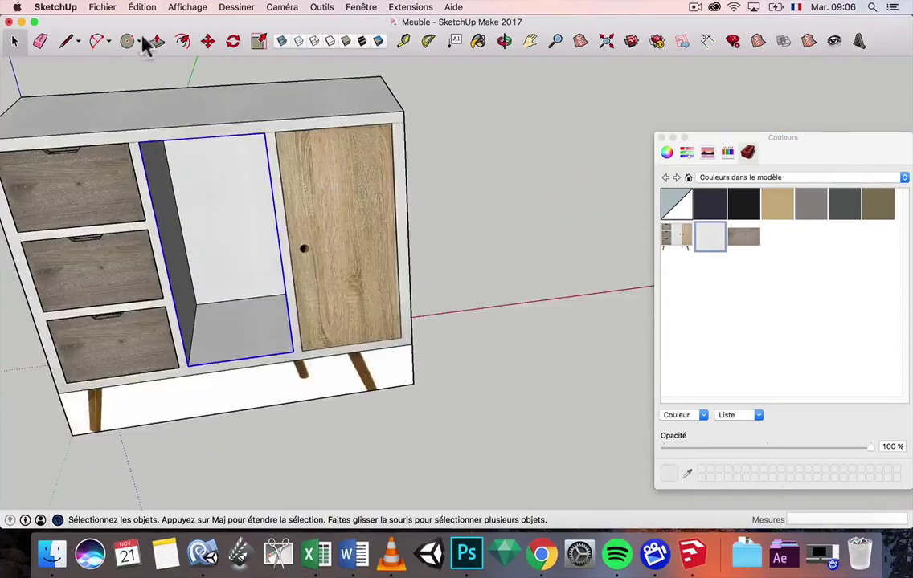
{"action": "left_click", "coordinate": [206, 41]}
{"action": "key", "text": "alt"}
{"action": "left_click", "coordinate": [138, 142]}
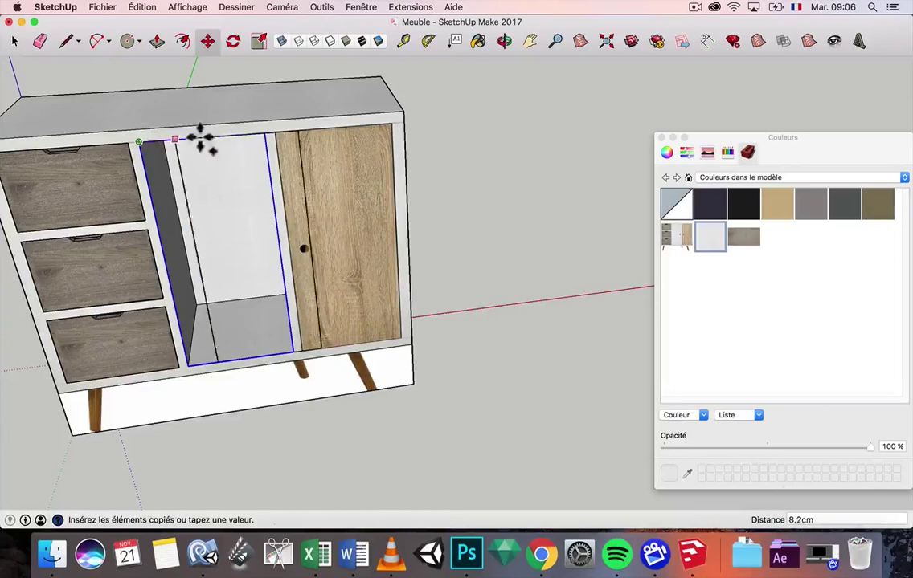
{"action": "left_click", "coordinate": [275, 137]}
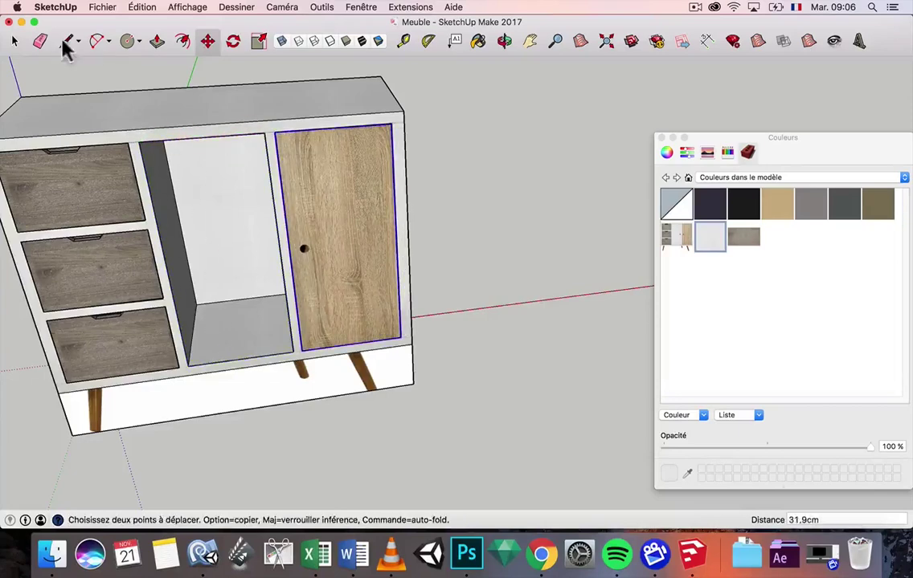
- Erase the stray edge running beside the corner between the middle compartment's floor and its inner side wall
{"action": "left_click", "coordinate": [40, 42]}
{"action": "scroll", "coordinate": [296, 336], "scroll_direction": "up", "scroll_amount": 10}
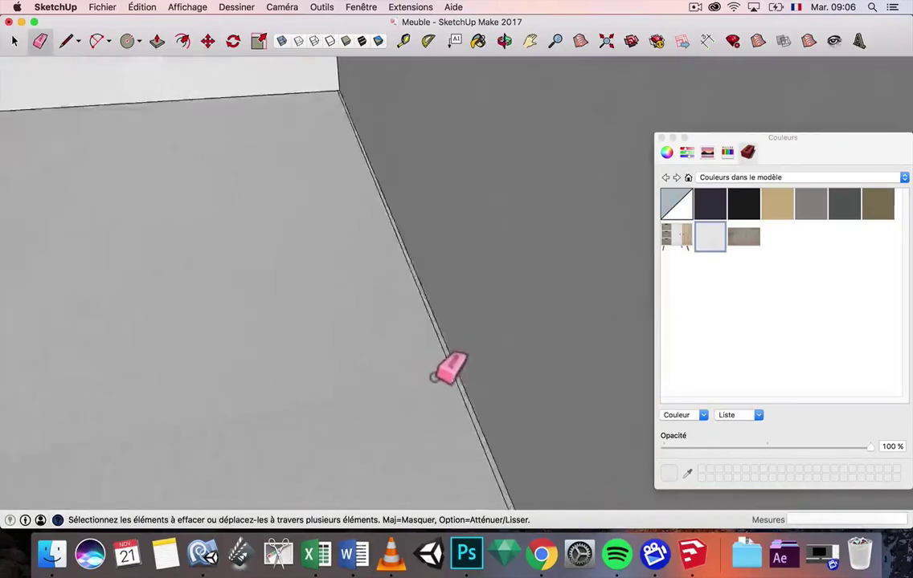
{"action": "scroll", "coordinate": [482, 340], "scroll_direction": "down", "scroll_amount": 10}
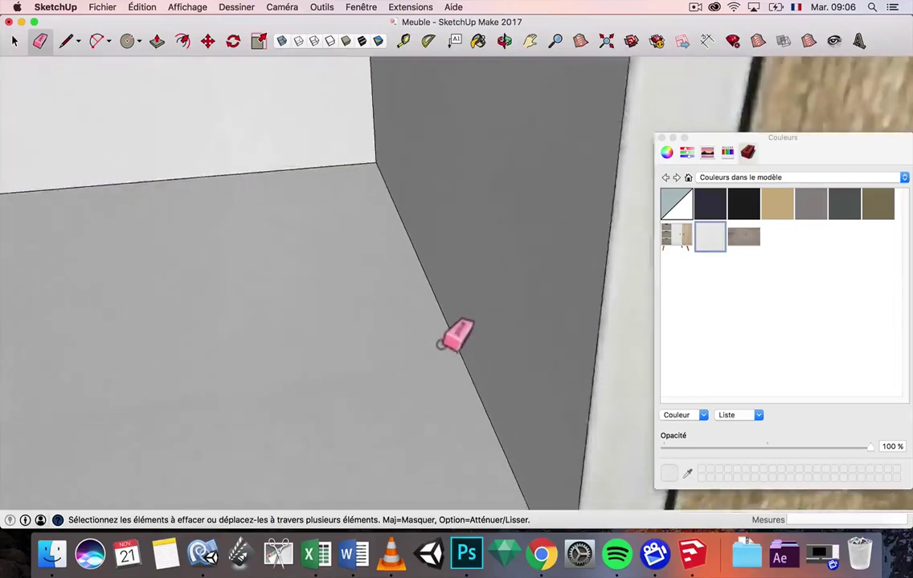
{"action": "scroll", "coordinate": [446, 333], "scroll_direction": "down", "scroll_amount": 10}
- Draw a rectangle about 26.4 by 26.4 cm on the wooden door's face, above the handle hole
{"action": "left_click", "coordinate": [15, 41]}
{"action": "mouse_move", "coordinate": [388, 242]}
{"action": "middle_mouse_down"}
{"action": "mouse_move", "coordinate": [339, 250]}
{"action": "mouse_move", "coordinate": [452, 289]}
{"action": "middle_mouse_up"}
{"action": "left_click", "coordinate": [462, 277]}
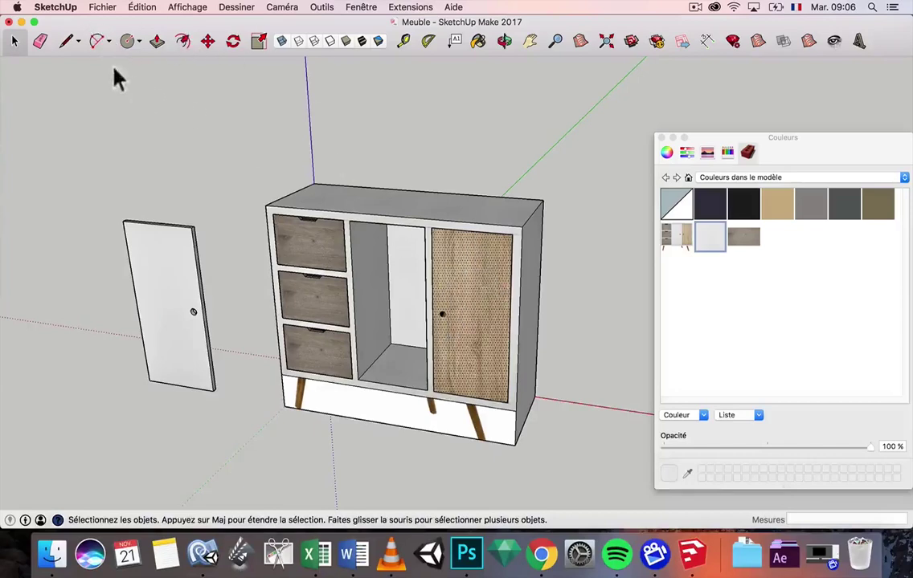
{"action": "left_click", "coordinate": [141, 44]}
{"action": "left_click", "coordinate": [144, 61]}
{"action": "scroll", "coordinate": [482, 257], "scroll_direction": "up", "scroll_amount": 10}
{"action": "scroll", "coordinate": [350, 156], "scroll_direction": "down", "scroll_amount": 5}
{"action": "left_click", "coordinate": [300, 150]}
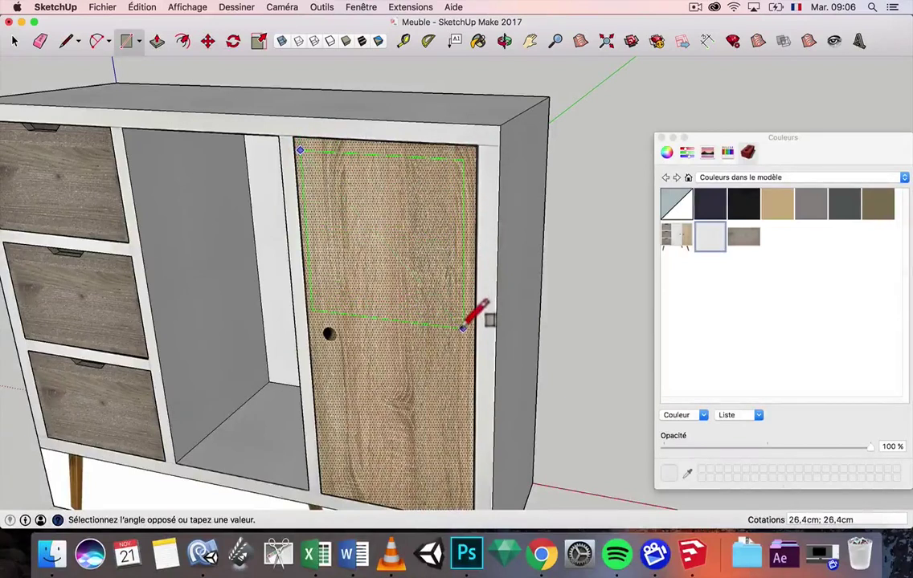
{"action": "left_click", "coordinate": [466, 328]}
- Make the texture of the rectangular area on the wooden door unique, producing a separate light wood material
{"action": "left_click", "coordinate": [14, 41]}
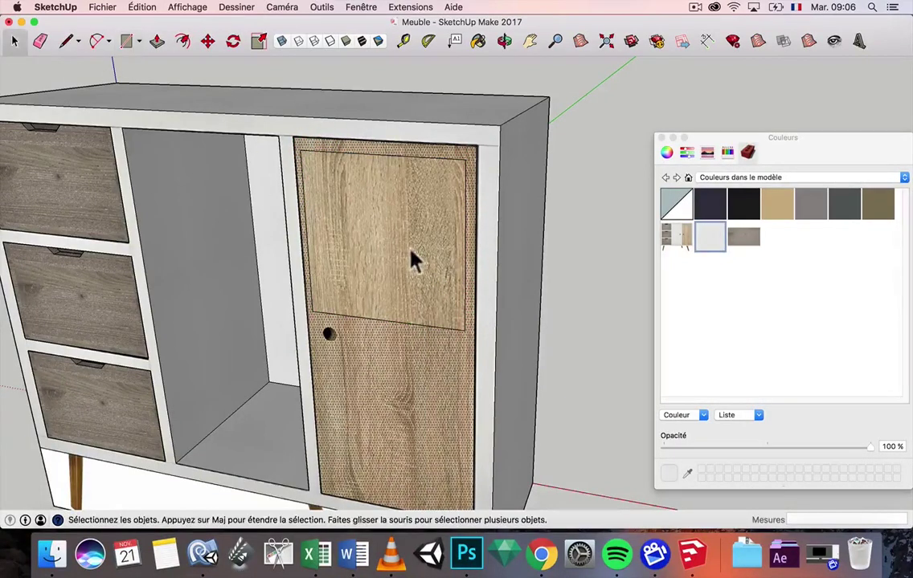
{"action": "right_click", "coordinate": [413, 251]}
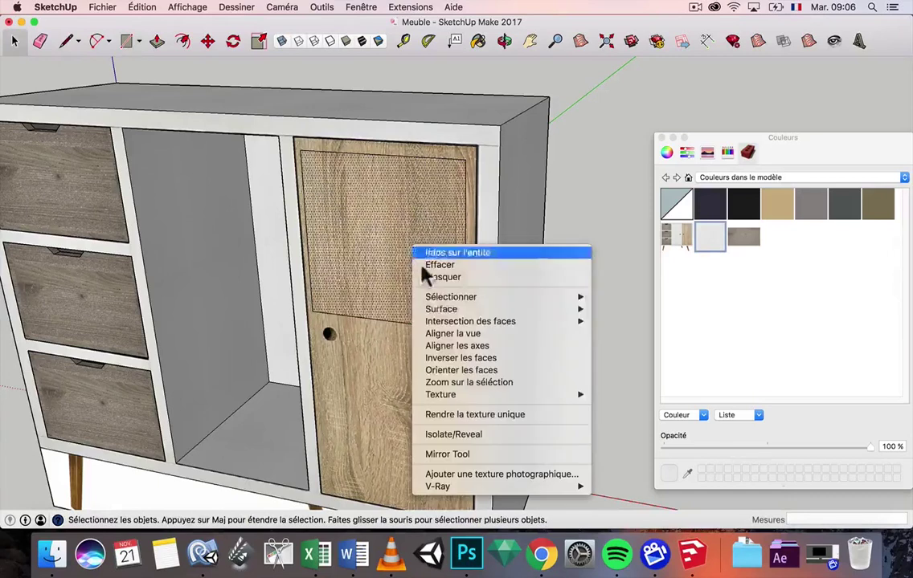
{"action": "left_click", "coordinate": [466, 414]}
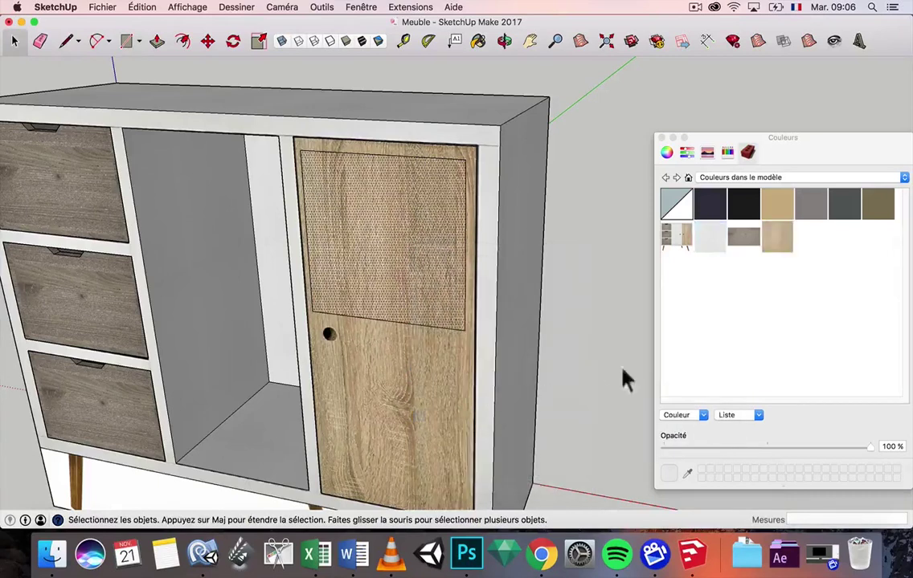
- Erase all the edges of the rectangle drawn on the wooden door
{"action": "left_click", "coordinate": [44, 43]}
{"action": "left_click", "coordinate": [300, 154]}
{"action": "left_click", "coordinate": [466, 175]}
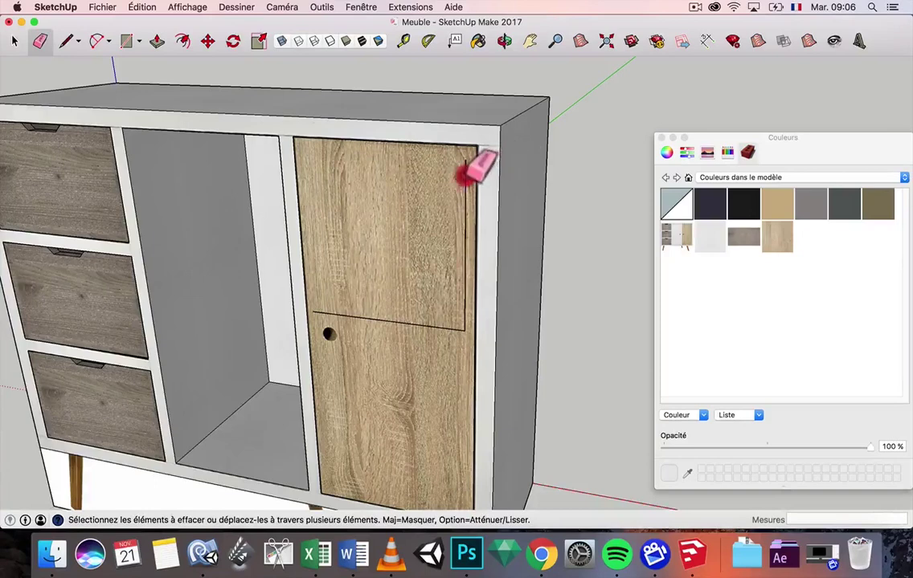
{"action": "left_click", "coordinate": [384, 320]}
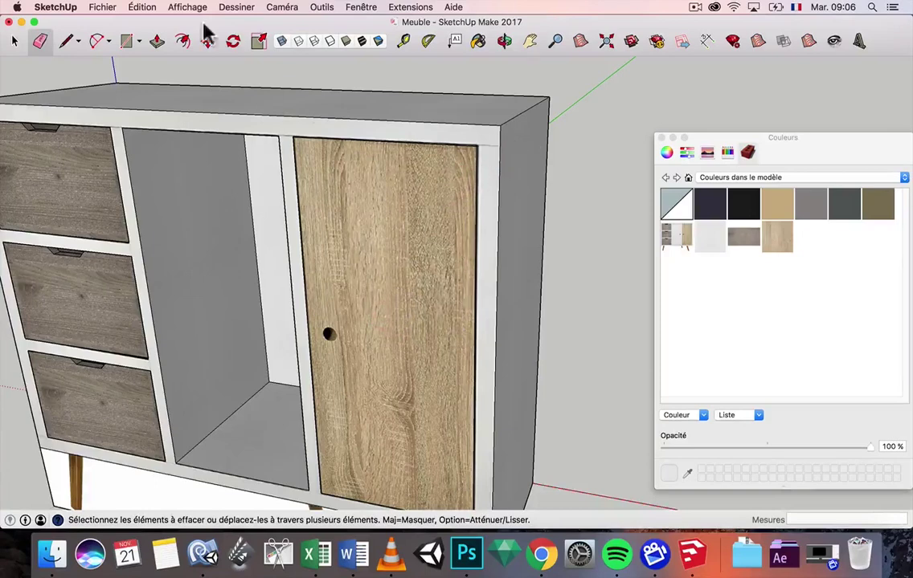
- Try to push the wooden door's face about 7 cm into the cabinet
{"action": "left_click", "coordinate": [159, 44]}
{"action": "left_click_drag", "start_coordinate": [366, 273], "coordinate": [376, 258]}
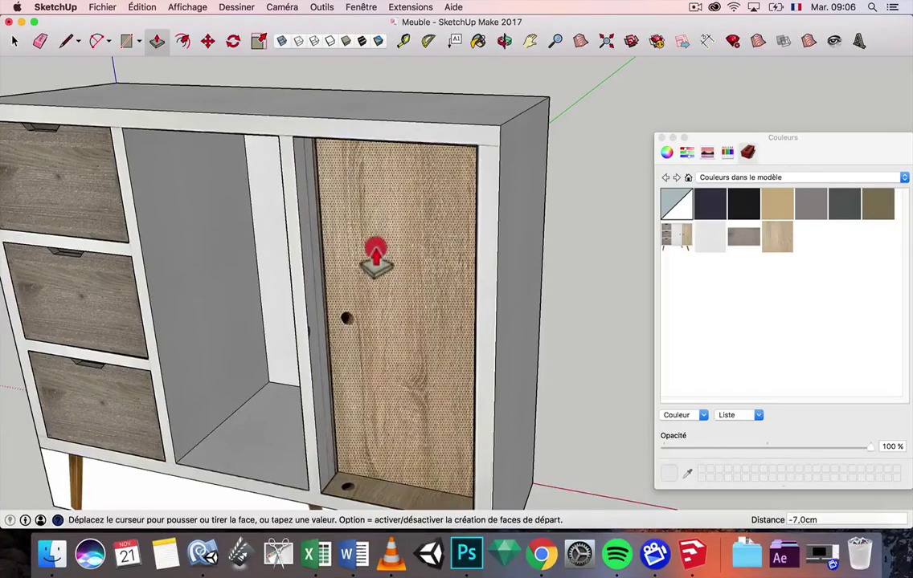
{"action": "left_click", "coordinate": [375, 249]}
{"action": "key", "text": "super+z"}
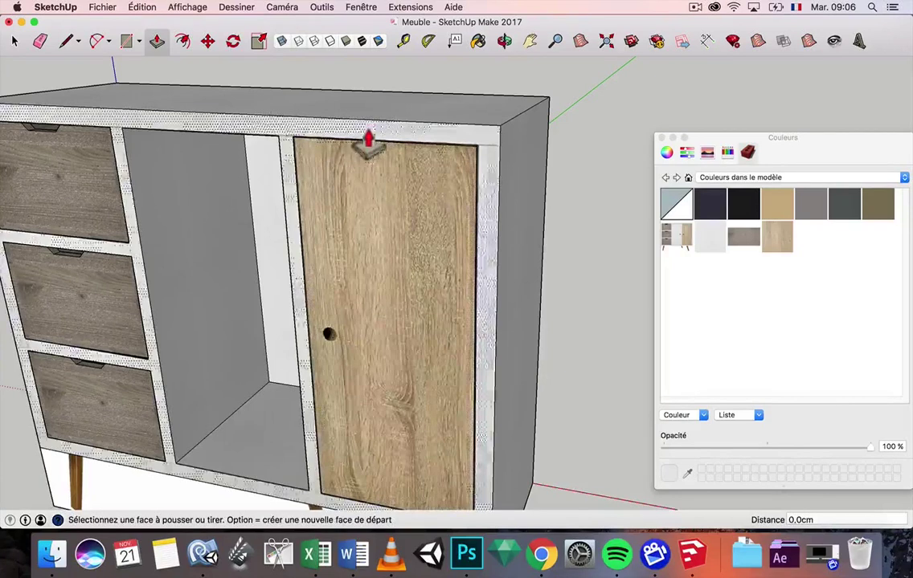
- Paint the wooden door's face with the white texture and push it 35 cm into the cabinet
{"action": "left_click", "coordinate": [477, 41]}
{"action": "left_click", "coordinate": [330, 154]}
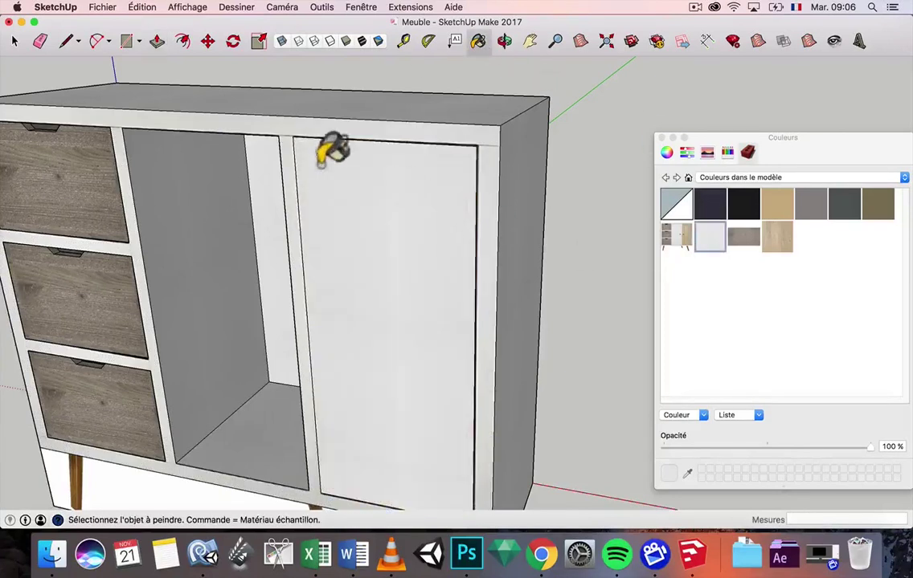
{"action": "left_click", "coordinate": [158, 41]}
{"action": "left_click", "coordinate": [366, 346]}
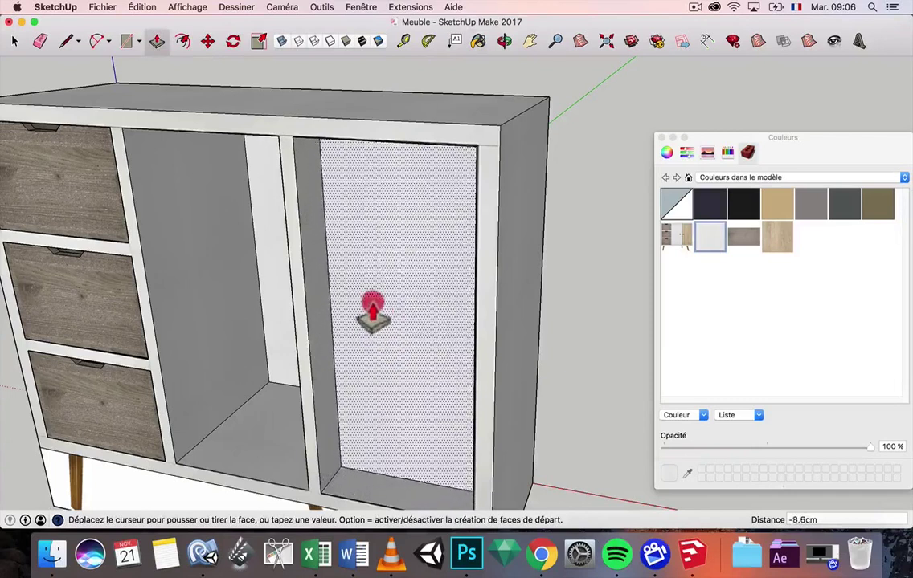
{"action": "left_click", "coordinate": [363, 275]}
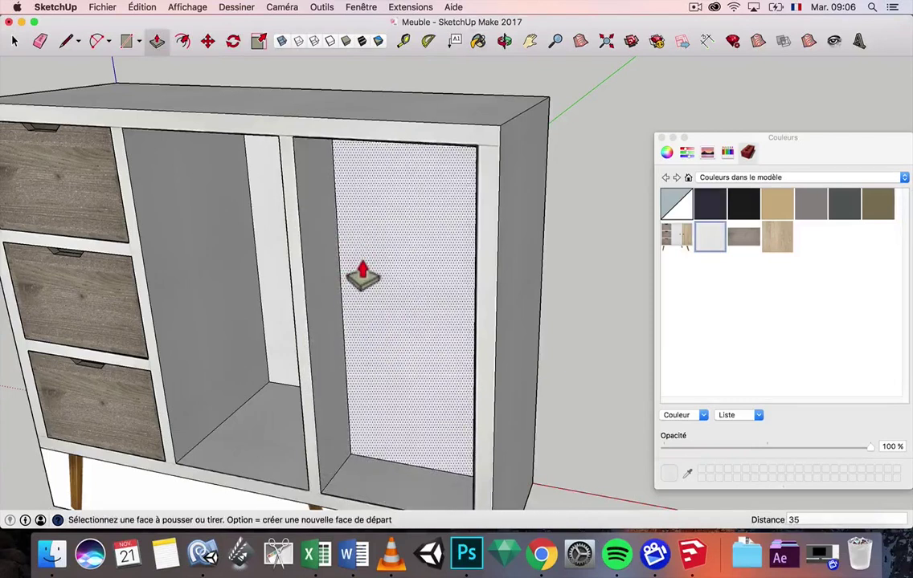
- Move the white door from beside the cabinet back into the middle compartment, aligned to the opening's upper corner
{"action": "scroll", "coordinate": [362, 275], "scroll_direction": "down", "scroll_amount": 10}
{"action": "middle_click_drag", "start_coordinate": [358, 270], "coordinate": [450, 233]}
{"action": "left_click", "coordinate": [14, 41]}
{"action": "scroll", "coordinate": [381, 317], "scroll_direction": "up", "scroll_amount": 3}
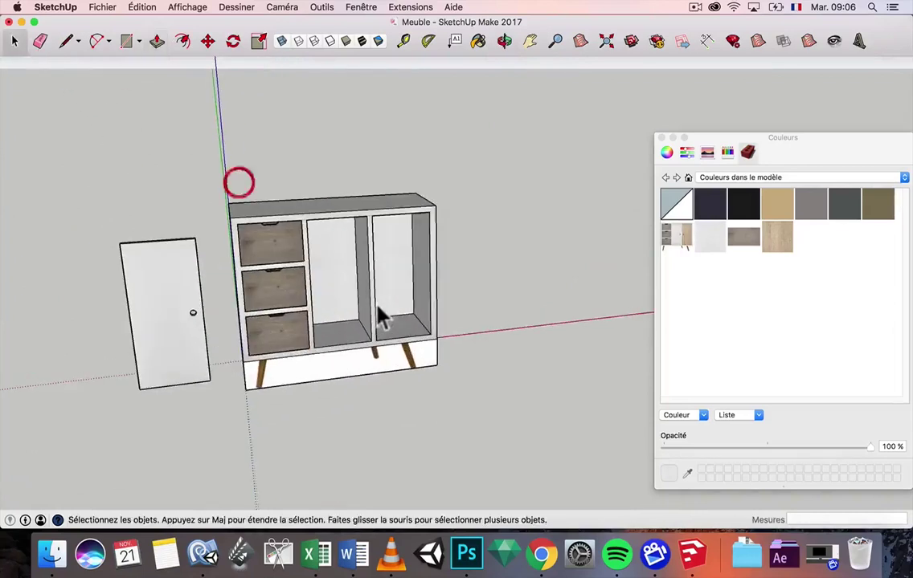
{"action": "left_click", "coordinate": [208, 43]}
{"action": "scroll", "coordinate": [141, 225], "scroll_direction": "up", "scroll_amount": 3}
{"action": "left_click", "coordinate": [123, 234]}
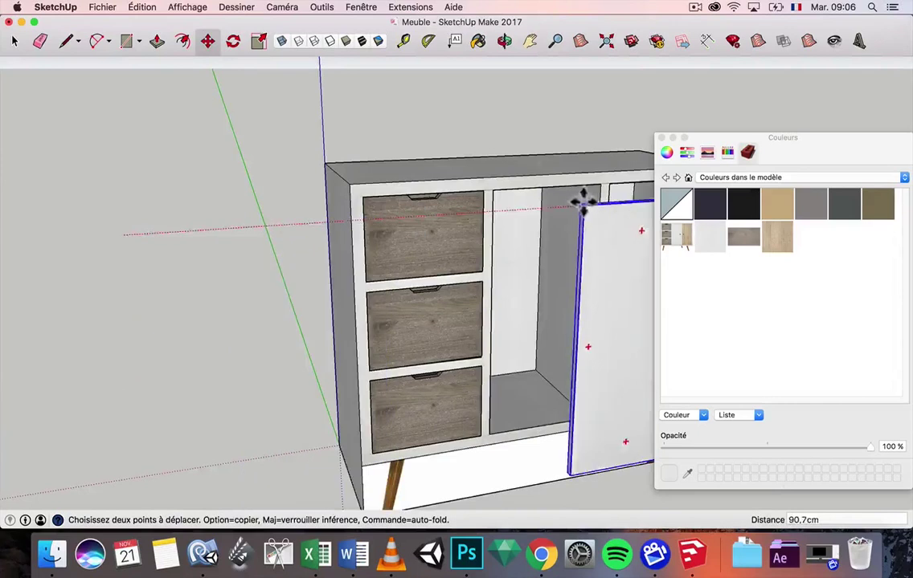
{"action": "left_click", "coordinate": [495, 189]}
- Copy the white door from the middle compartment into the empty compartment next to it, matching their upper corners
{"action": "middle_click_drag", "start_coordinate": [494, 190], "coordinate": [423, 197]}
{"action": "scroll", "coordinate": [477, 206], "scroll_direction": "down", "scroll_amount": 2}
{"action": "left_click", "coordinate": [475, 204]}
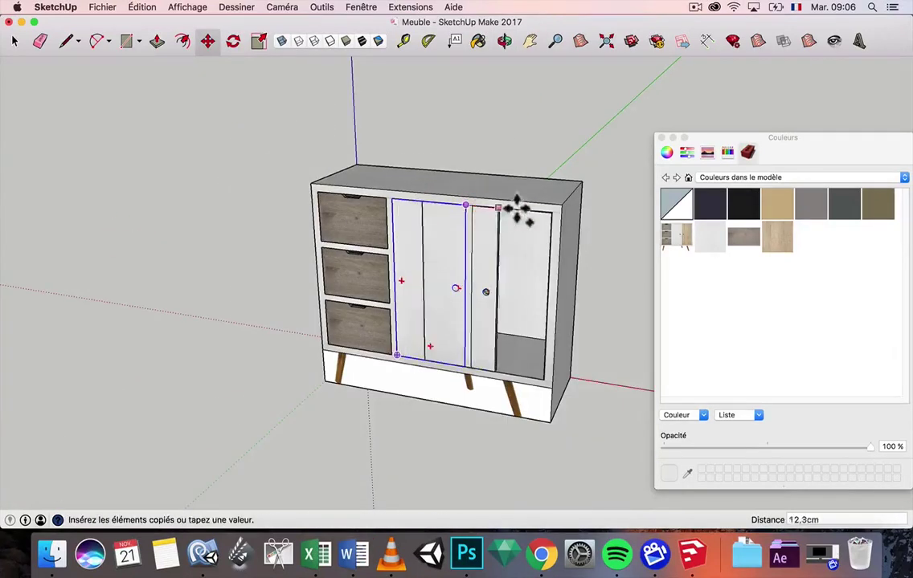
{"action": "scroll", "coordinate": [551, 212], "scroll_direction": "up", "scroll_amount": 5}
{"action": "scroll", "coordinate": [560, 206], "scroll_direction": "down", "scroll_amount": 3}
{"action": "left_click", "coordinate": [560, 207]}
- Flip the copied door horizontally in the front view so its hole lies on the side next to the middle door
{"action": "left_click", "coordinate": [16, 40]}
{"action": "middle_click_drag", "start_coordinate": [338, 234], "coordinate": [418, 171]}
{"action": "key", "text": "super+3"}
{"action": "scroll", "coordinate": [531, 211], "scroll_direction": "up", "scroll_amount": 4}
{"action": "scroll", "coordinate": [530, 225], "scroll_direction": "up", "scroll_amount": 2}
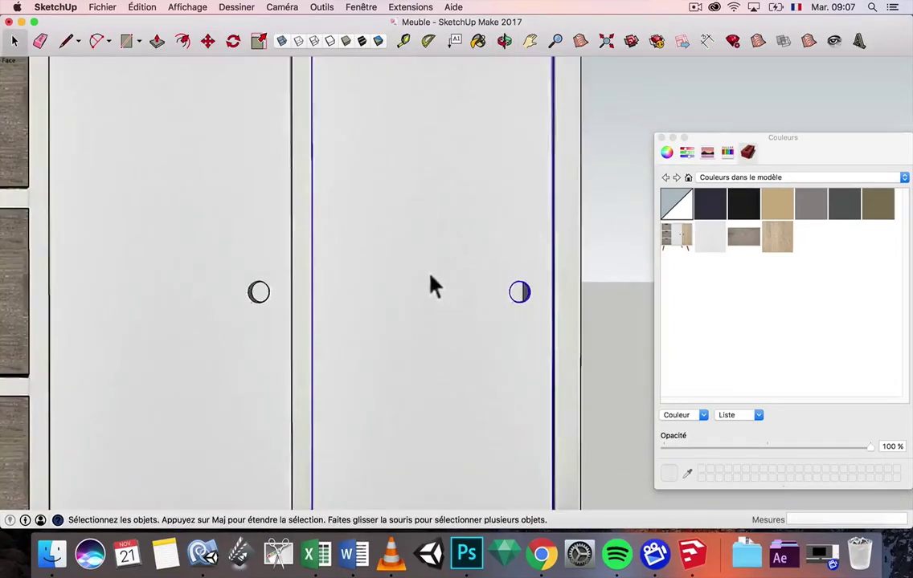
{"action": "scroll", "coordinate": [430, 277], "scroll_direction": "down", "scroll_amount": 3}
{"action": "right_click", "coordinate": [426, 297]}
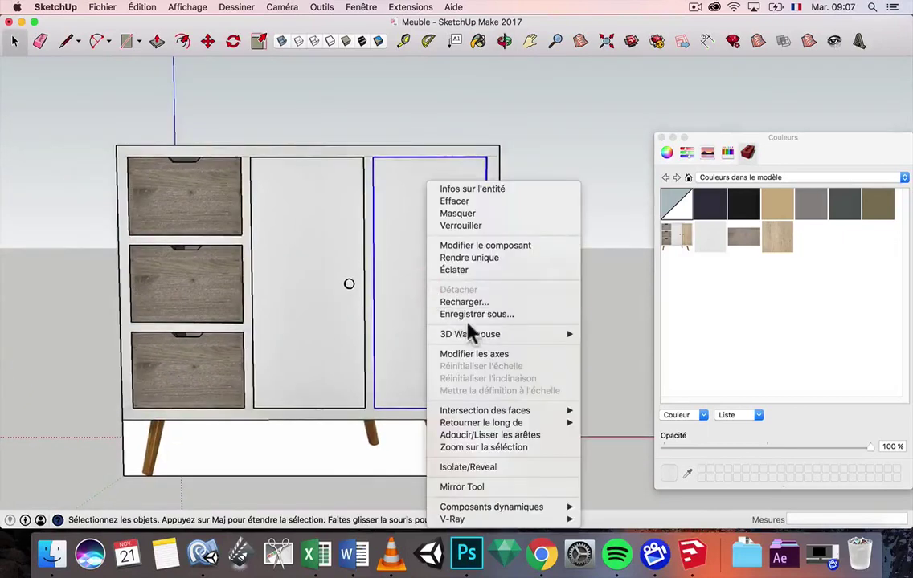
{"action": "mouse_move", "coordinate": [434, 423]}
{"action": "left_click", "coordinate": [612, 423]}
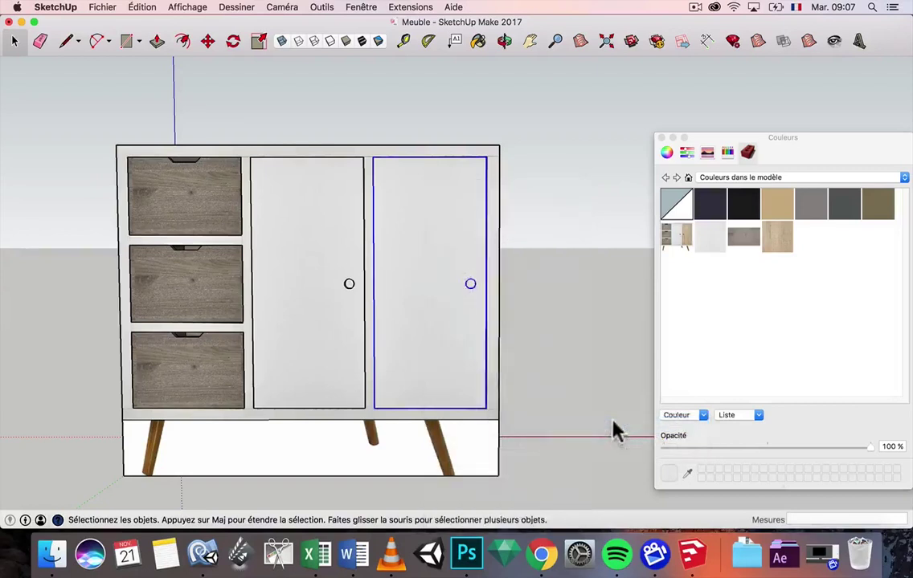
- Try to paint the flipped door with the light wood texture from inside its component
{"action": "middle_click_drag", "start_coordinate": [467, 309], "coordinate": [407, 305]}
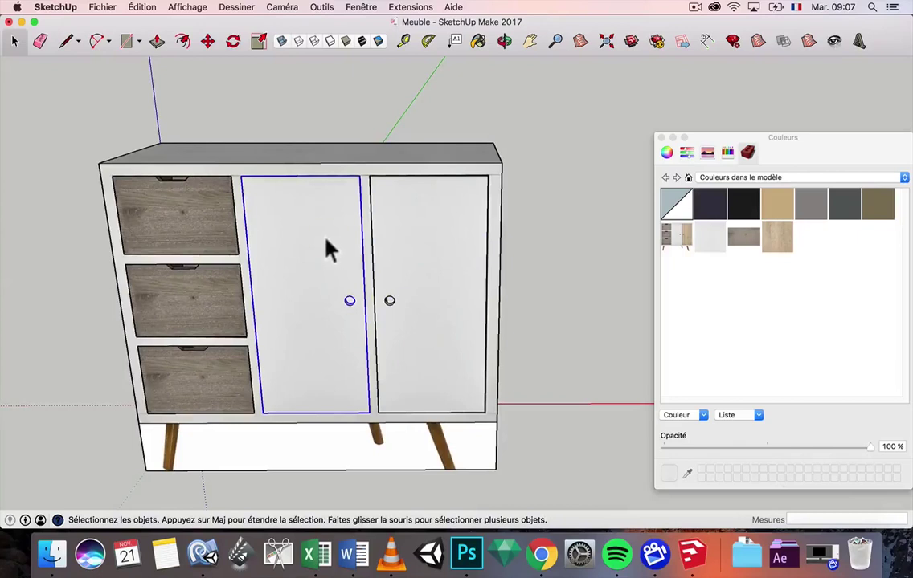
{"action": "triple_click", "coordinate": [440, 221]}
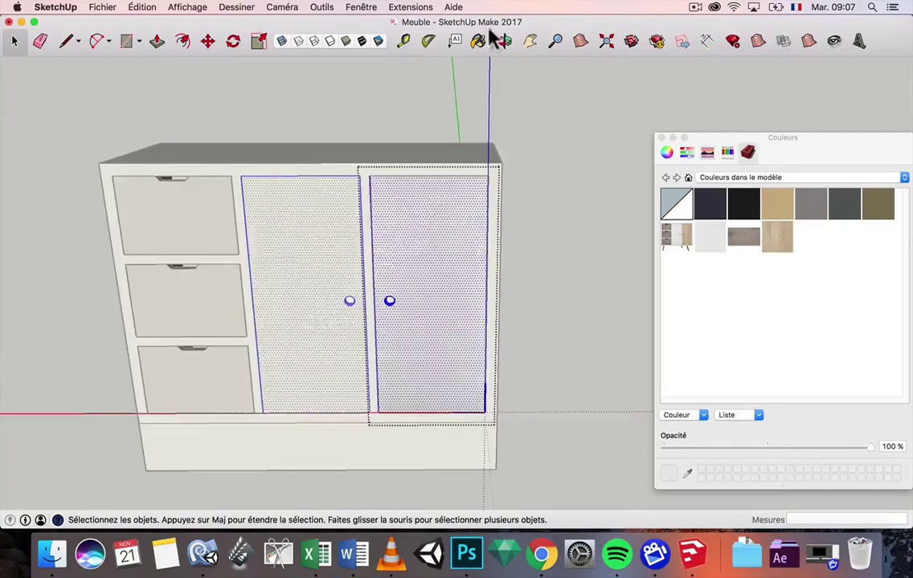
{"action": "left_click", "coordinate": [481, 40]}
{"action": "left_click", "coordinate": [776, 236]}
{"action": "left_click", "coordinate": [474, 249]}
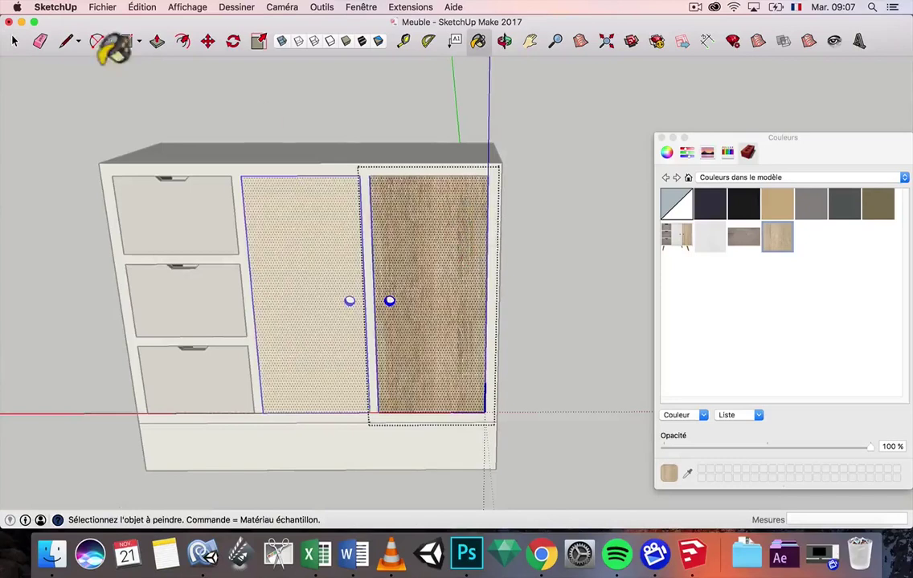
{"action": "left_click", "coordinate": [14, 40]}
{"action": "left_click", "coordinate": [528, 278]}
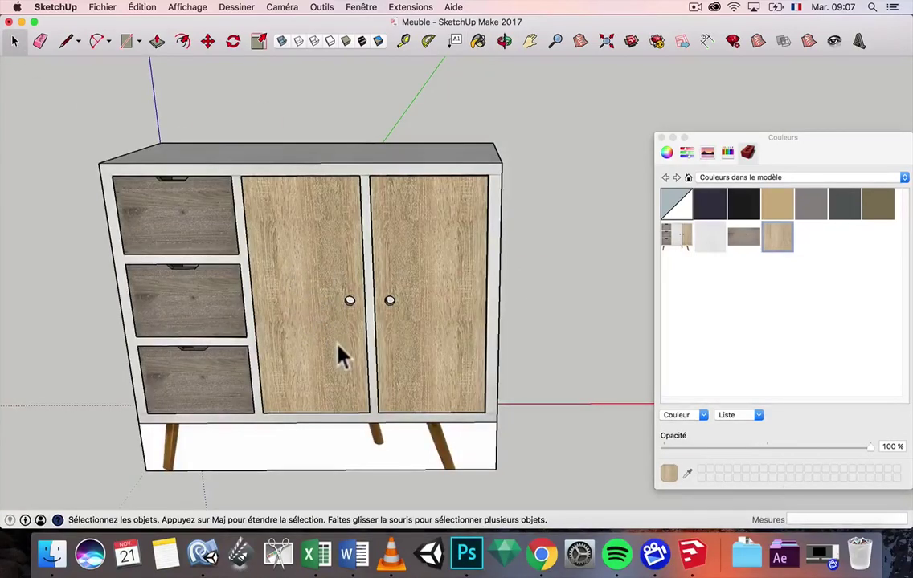
- Undo the light wood painting of the door component
{"action": "key", "text": "super+z"}
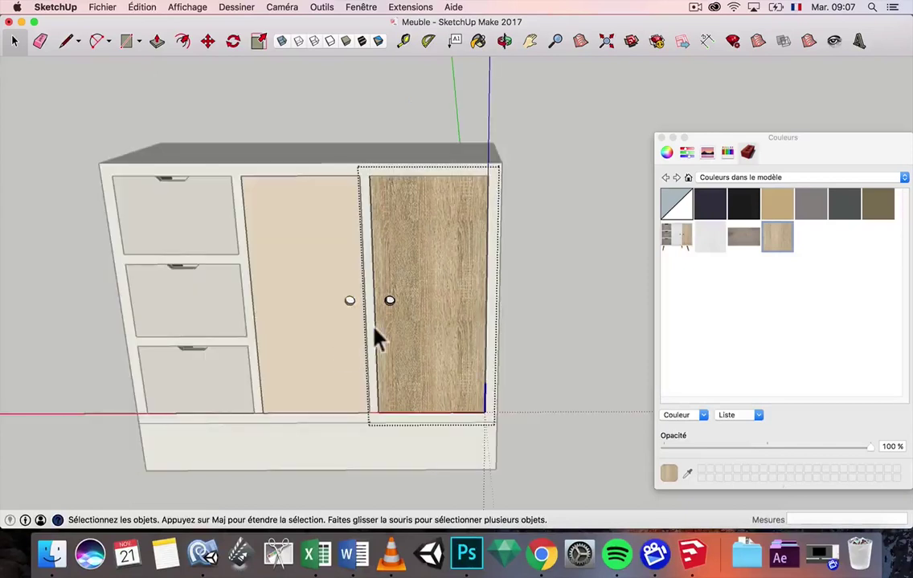
{"action": "key", "text": "super+z"}
{"action": "key", "text": "super+z"}
{"action": "left_click", "coordinate": [472, 292]}
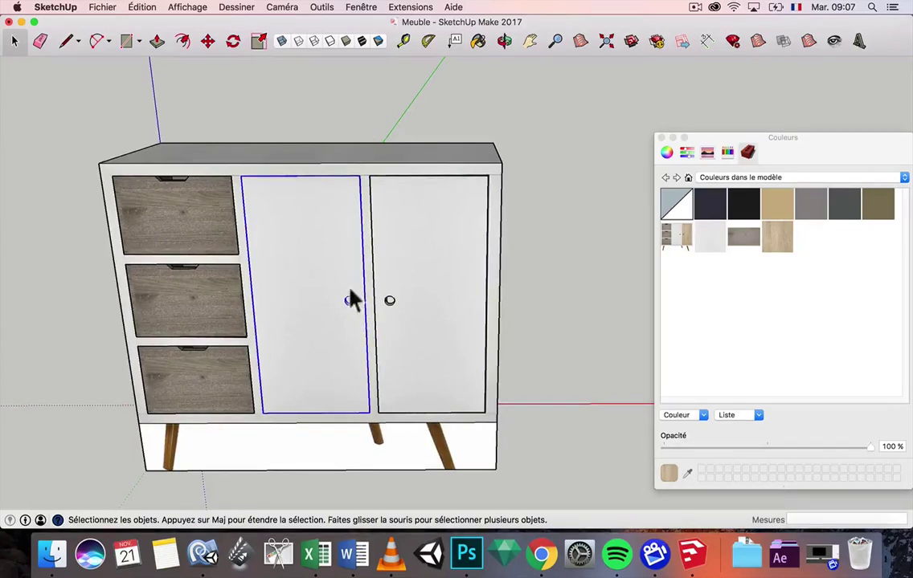
- Make the flipped copy of the white door a unique component
{"action": "left_click", "coordinate": [425, 275]}
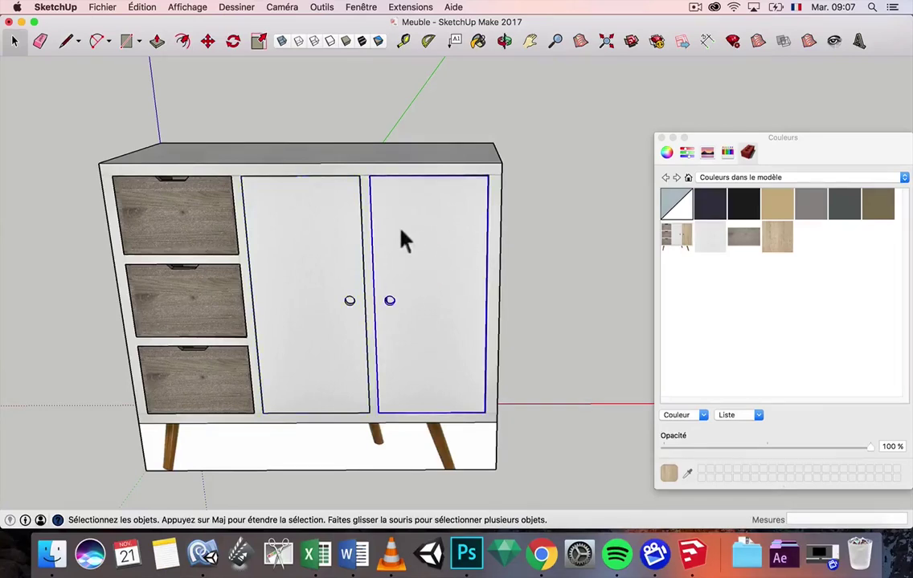
{"action": "right_click", "coordinate": [417, 279]}
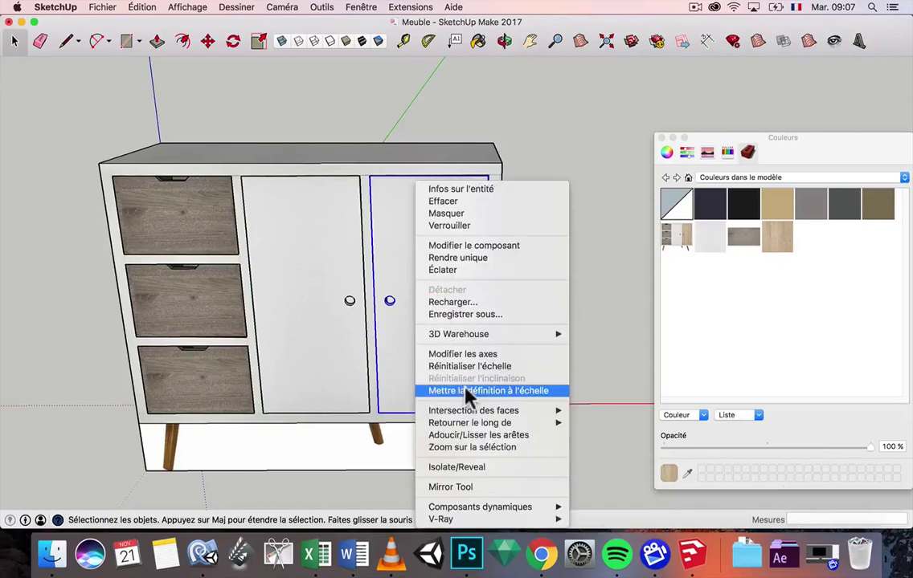
{"action": "left_click", "coordinate": [462, 259]}
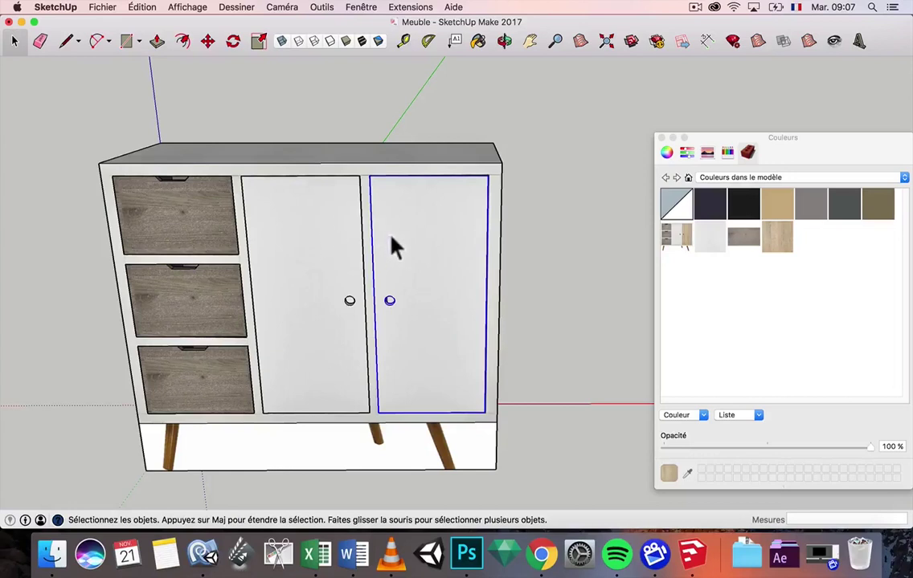
- Paint the unique door with the light wood texture from inside its component, and leave the component
{"action": "double_click", "coordinate": [428, 273]}
{"action": "key", "text": "b"}
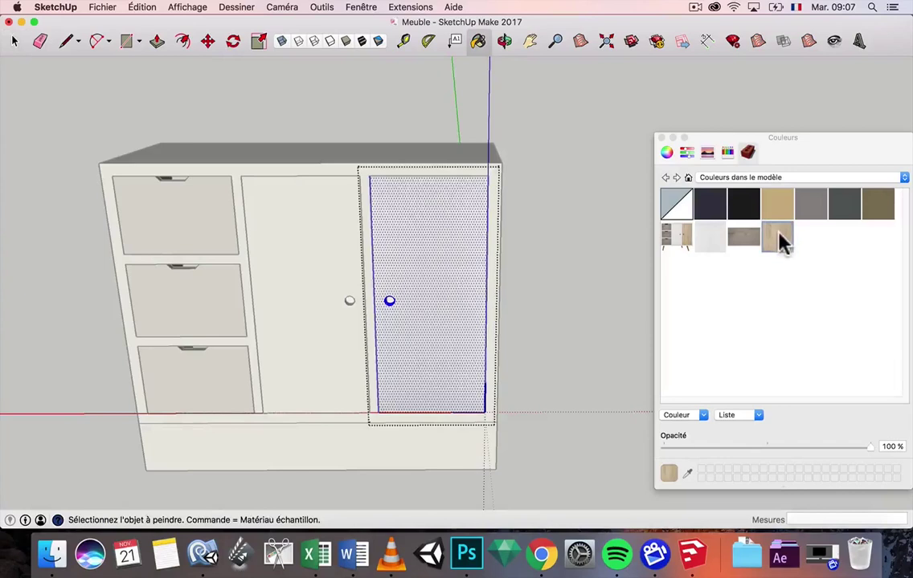
{"action": "left_click", "coordinate": [419, 226]}
{"action": "left_click", "coordinate": [15, 42]}
{"action": "left_click", "coordinate": [135, 111]}
- Slide the middle drawer out of the cabinet front by about 9.4 cm
{"action": "middle_click_drag", "start_coordinate": [294, 238], "coordinate": [486, 380]}
{"action": "scroll", "coordinate": [362, 291], "scroll_direction": "up", "scroll_amount": 8}
{"action": "scroll", "coordinate": [363, 292], "scroll_direction": "down", "scroll_amount": 10}
{"action": "scroll", "coordinate": [351, 249], "scroll_direction": "up", "scroll_amount": 5}
{"action": "scroll", "coordinate": [350, 249], "scroll_direction": "down", "scroll_amount": 8}
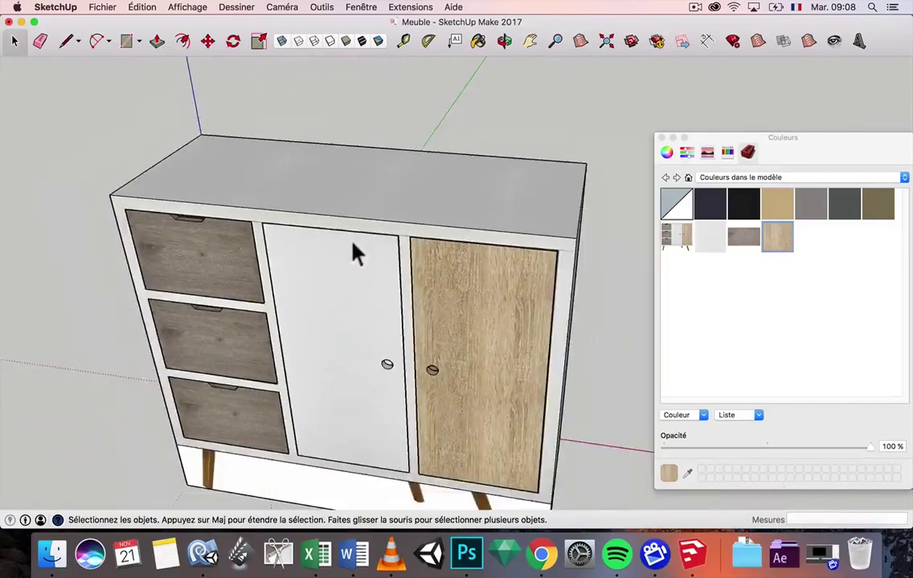
{"action": "middle_click_drag", "start_coordinate": [393, 373], "coordinate": [489, 340]}
{"action": "left_click", "coordinate": [265, 333]}
{"action": "middle_click_drag", "start_coordinate": [265, 333], "coordinate": [540, 266]}
{"action": "left_click", "coordinate": [209, 43]}
{"action": "left_click_drag", "start_coordinate": [287, 365], "coordinate": [316, 370]}
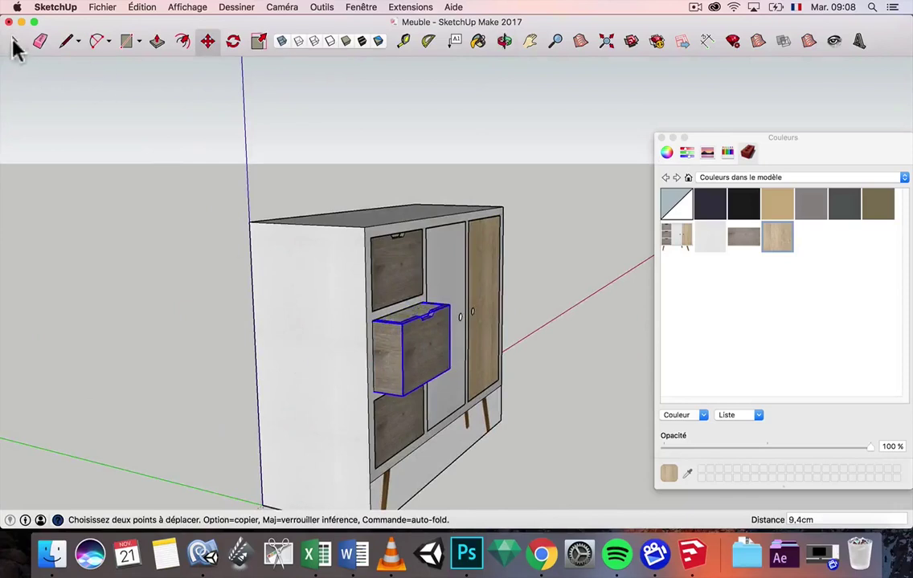
- Slide the upper drawer partly out of the cabinet front, less far than the middle drawer
{"action": "left_click", "coordinate": [14, 42]}
{"action": "key", "text": "m"}
{"action": "left_click_drag", "start_coordinate": [279, 398], "coordinate": [295, 406]}
{"action": "left_click", "coordinate": [14, 42]}
- Rotate the white door partly open around its edge next to the drawers, with the protractor flat on the cabinet top
{"action": "middle_click_drag", "start_coordinate": [473, 356], "coordinate": [456, 319]}
{"action": "middle_click_drag", "start_coordinate": [553, 320], "coordinate": [318, 354]}
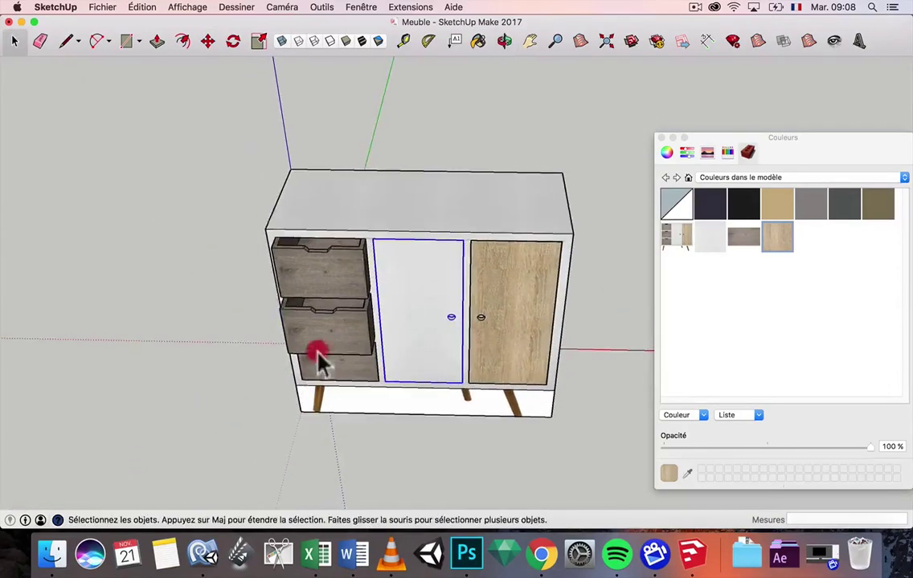
{"action": "left_click", "coordinate": [233, 41]}
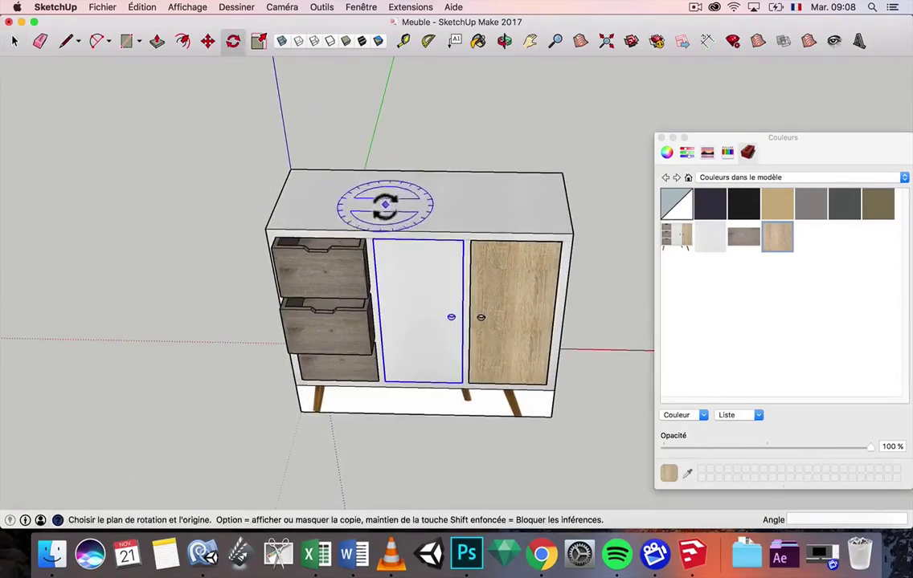
{"action": "scroll", "coordinate": [379, 207], "scroll_direction": "up", "scroll_amount": 5}
{"action": "scroll", "coordinate": [354, 242], "scroll_direction": "up", "scroll_amount": 1}
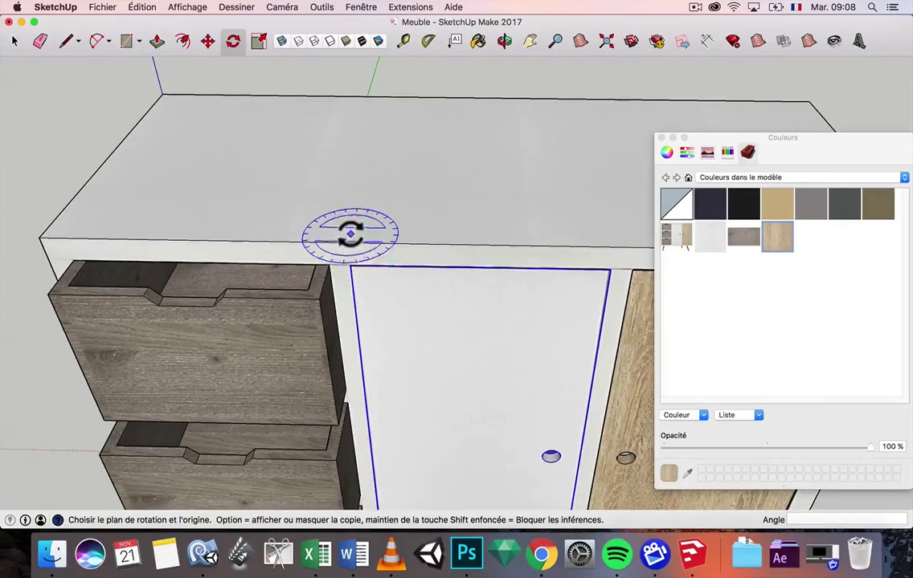
{"action": "left_click", "coordinate": [349, 243]}
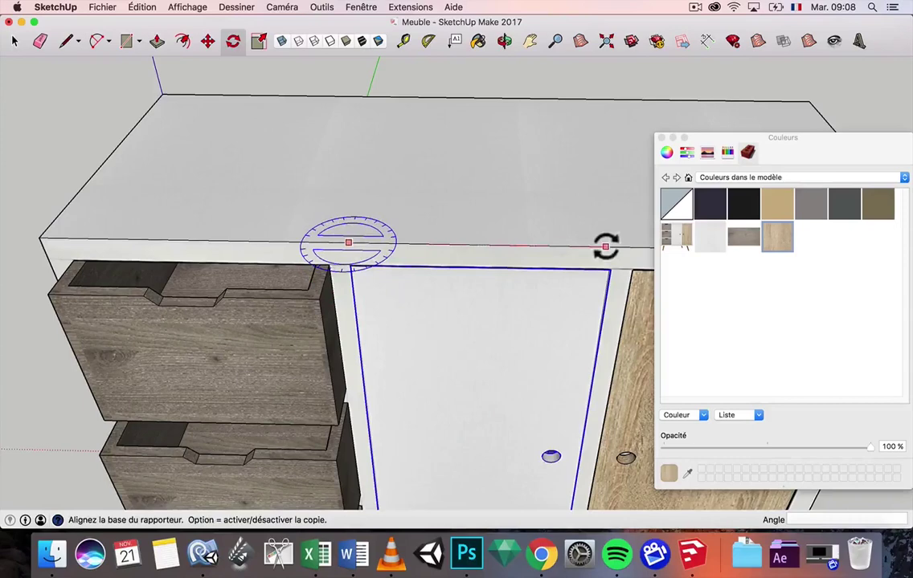
{"action": "left_click", "coordinate": [605, 247]}
{"action": "left_click", "coordinate": [587, 306]}
- Rotate the light wood door slightly open around its outer edge, aligning the protractor with the cabinet's front top edge
{"action": "middle_click_drag", "start_coordinate": [508, 251], "coordinate": [438, 215]}
{"action": "scroll", "coordinate": [438, 215], "scroll_direction": "down", "scroll_amount": 5}
{"action": "left_click", "coordinate": [14, 41]}
{"action": "scroll", "coordinate": [494, 241], "scroll_direction": "down", "scroll_amount": 3}
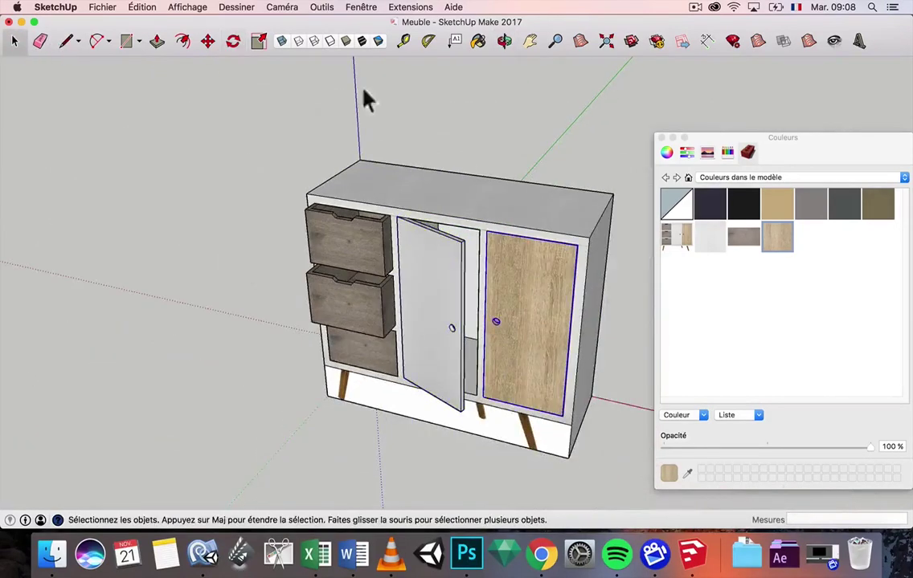
{"action": "left_click", "coordinate": [232, 41]}
{"action": "scroll", "coordinate": [540, 206], "scroll_direction": "up", "scroll_amount": 5}
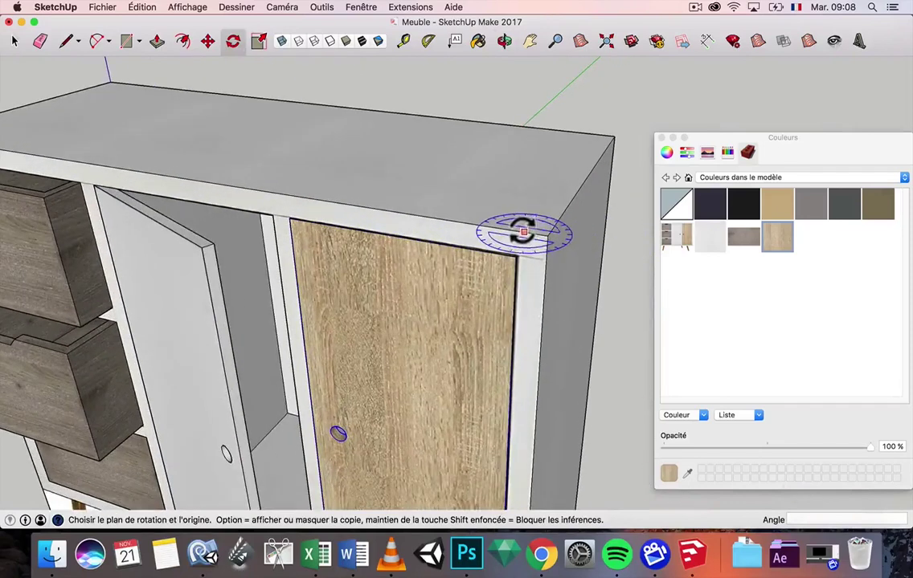
{"action": "left_click", "coordinate": [518, 233]}
{"action": "left_click", "coordinate": [14, 41]}
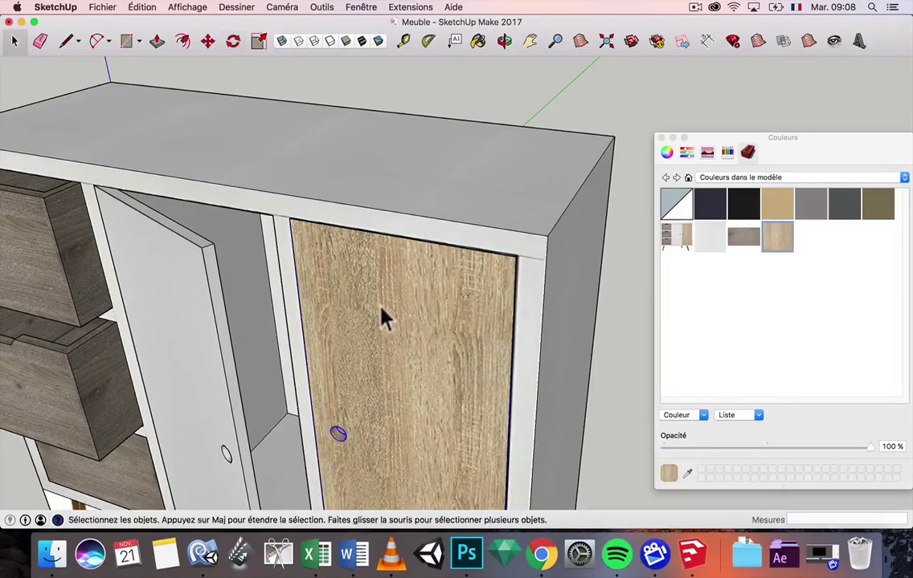
{"action": "left_click", "coordinate": [233, 41]}
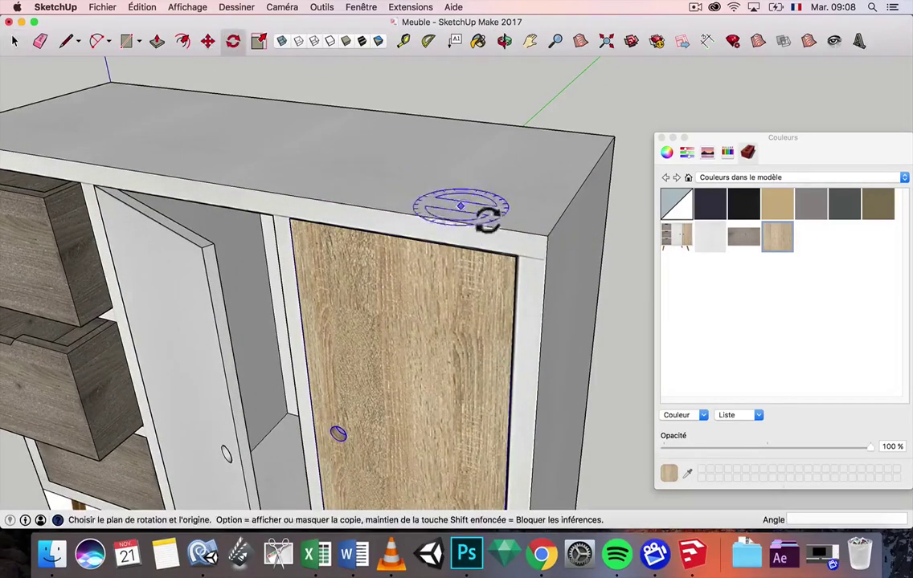
{"action": "left_click", "coordinate": [519, 232]}
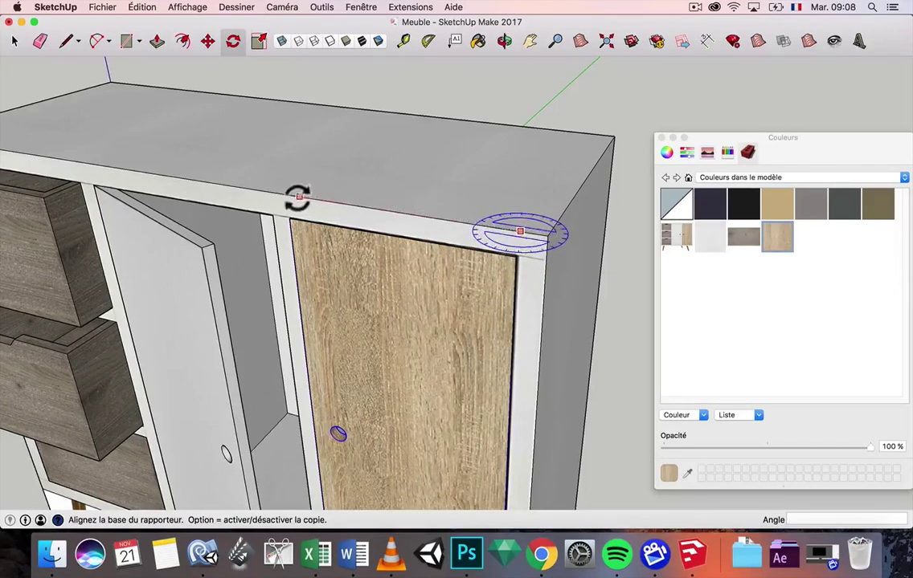
{"action": "left_click", "coordinate": [289, 197]}
{"action": "left_click", "coordinate": [283, 225]}
- Measure the height of the leg strip along the cabinet's front corner, from the frame's lower edge to the floor
{"action": "scroll", "coordinate": [389, 201], "scroll_direction": "down", "scroll_amount": 4}
{"action": "mouse_move", "coordinate": [381, 221]}
{"action": "middle_mouse_down"}
{"action": "mouse_move", "coordinate": [465, 163]}
{"action": "mouse_move", "coordinate": [492, 165]}
{"action": "middle_mouse_up"}
{"action": "scroll", "coordinate": [495, 175], "scroll_direction": "down", "scroll_amount": 5}
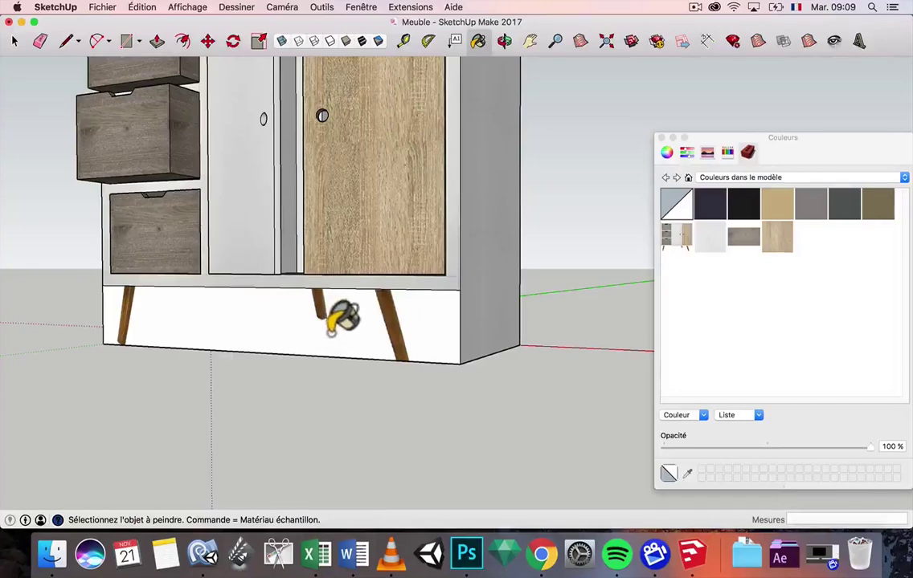
{"action": "left_click", "coordinate": [13, 41]}
{"action": "middle_click_drag", "start_coordinate": [303, 320], "coordinate": [255, 330]}
{"action": "middle_click_drag", "start_coordinate": [363, 362], "coordinate": [326, 343]}
{"action": "left_click", "coordinate": [402, 41]}
{"action": "scroll", "coordinate": [397, 328], "scroll_direction": "up", "scroll_amount": 3}
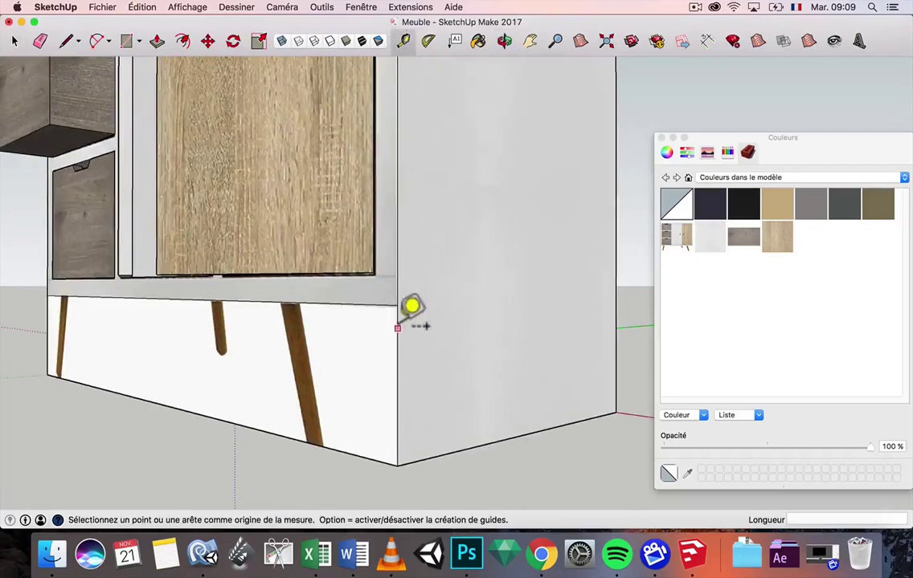
{"action": "left_click", "coordinate": [398, 305]}
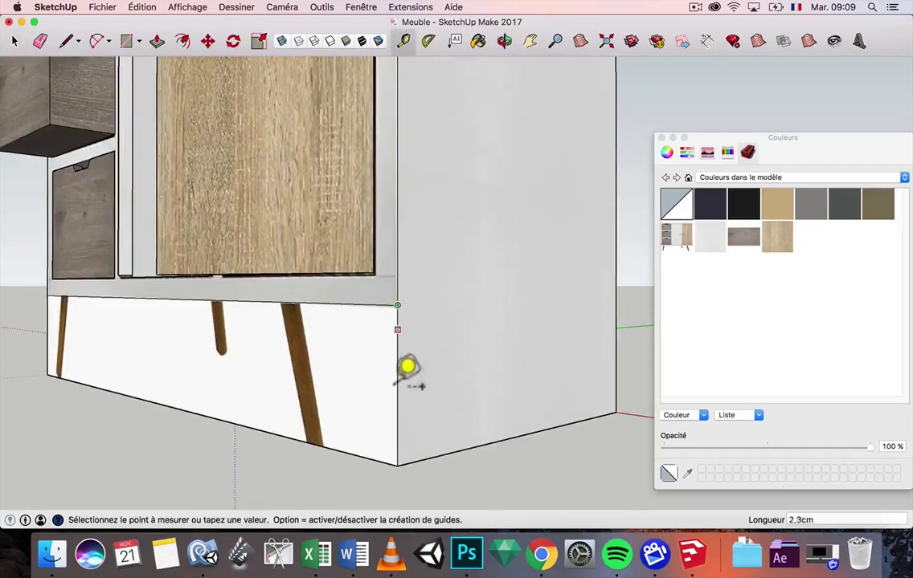
{"action": "left_click", "coordinate": [397, 464]}
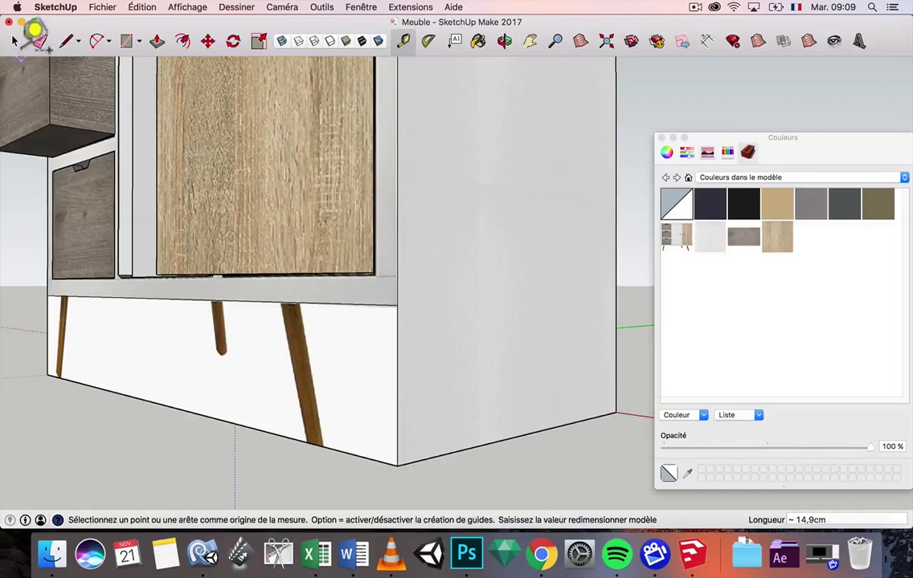
{"action": "left_click", "coordinate": [16, 40]}
- Paint the underside of the cabinet with the white texture
{"action": "middle_click_drag", "start_coordinate": [183, 195], "coordinate": [310, 293]}
{"action": "middle_click_drag", "start_coordinate": [372, 307], "coordinate": [372, 307]}
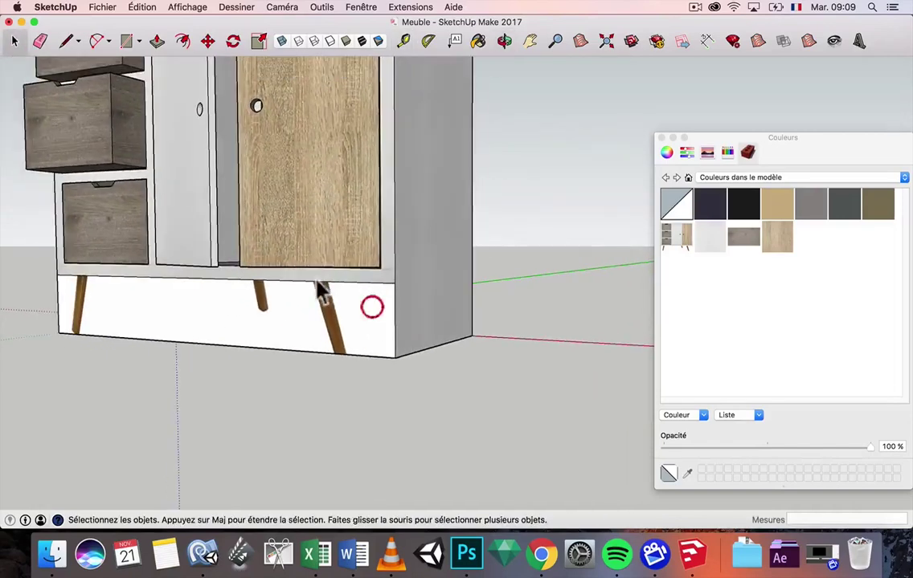
{"action": "middle_click_drag", "start_coordinate": [369, 367], "coordinate": [194, 248]}
{"action": "scroll", "coordinate": [327, 352], "scroll_direction": "up", "scroll_amount": 4}
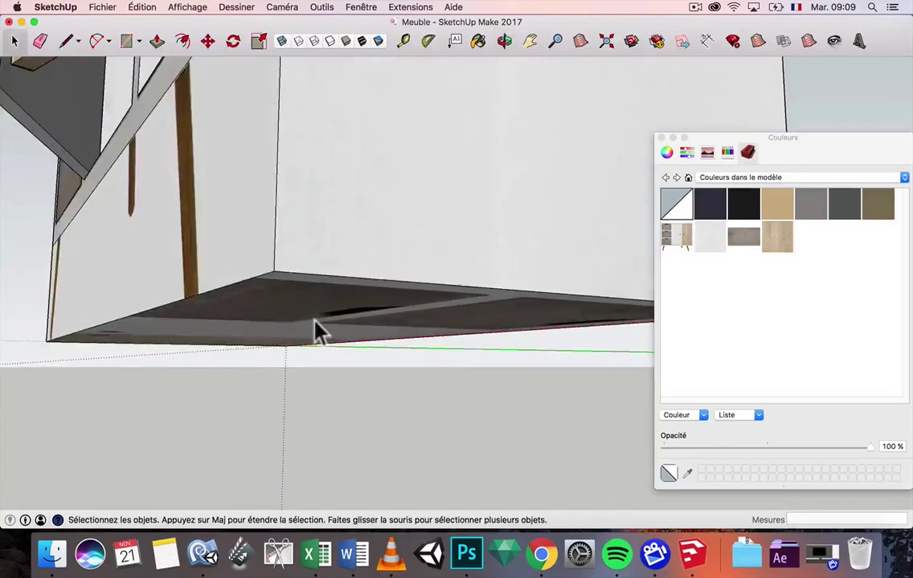
{"action": "scroll", "coordinate": [315, 330], "scroll_direction": "down", "scroll_amount": 2}
{"action": "left_click", "coordinate": [478, 45]}
{"action": "left_click", "coordinate": [710, 237]}
{"action": "mouse_move", "coordinate": [520, 224]}
{"action": "middle_mouse_down"}
{"action": "mouse_move", "coordinate": [351, 239]}
{"action": "mouse_move", "coordinate": [112, 77]}
{"action": "middle_mouse_up"}
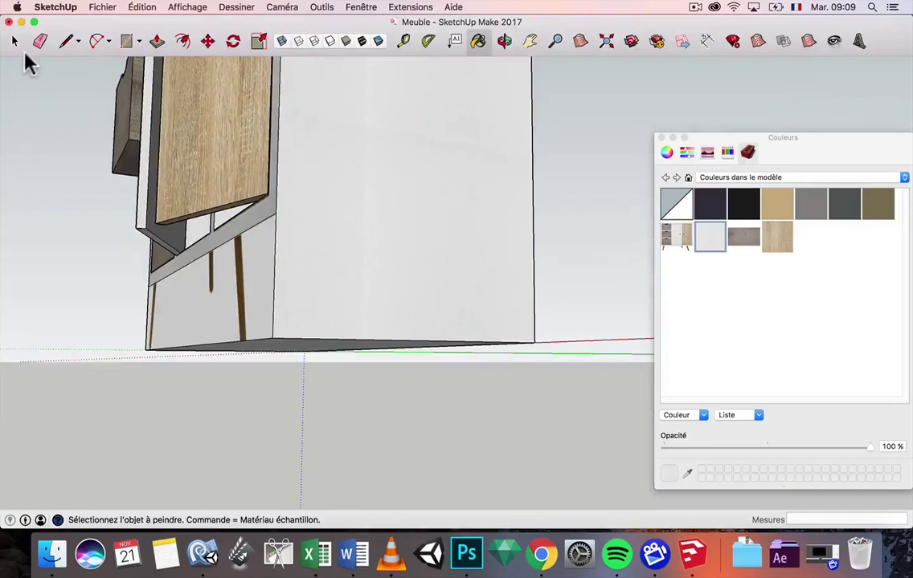
- Push the cabinet's underside up about 14.9 cm to the frame's lower edge, removing the strip with the pictured legs
{"action": "left_click", "coordinate": [14, 44]}
{"action": "middle_click_drag", "start_coordinate": [344, 283], "coordinate": [300, 299]}
{"action": "left_click", "coordinate": [298, 297]}
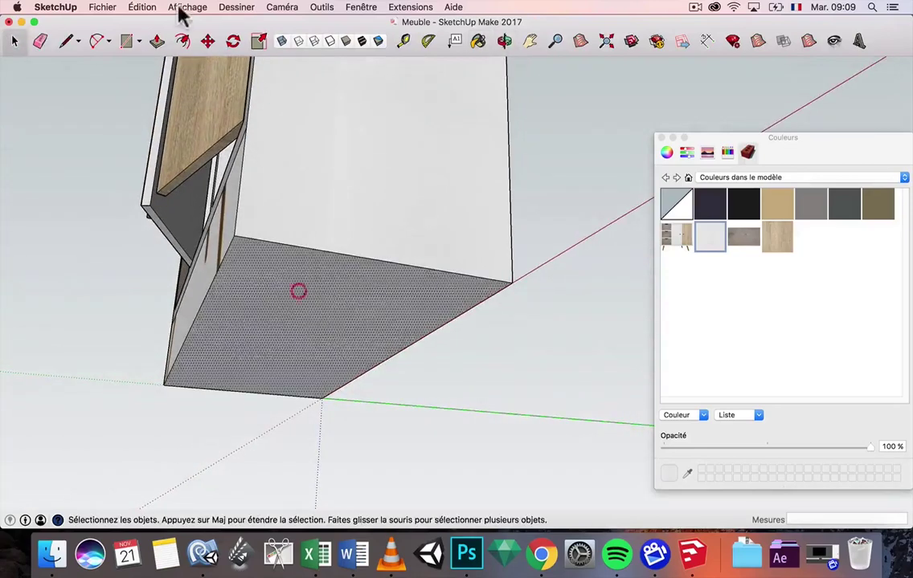
{"action": "left_click", "coordinate": [158, 44]}
{"action": "left_click", "coordinate": [235, 241]}
{"action": "middle_click_drag", "start_coordinate": [253, 179], "coordinate": [139, 112]}
{"action": "left_click", "coordinate": [399, 235]}
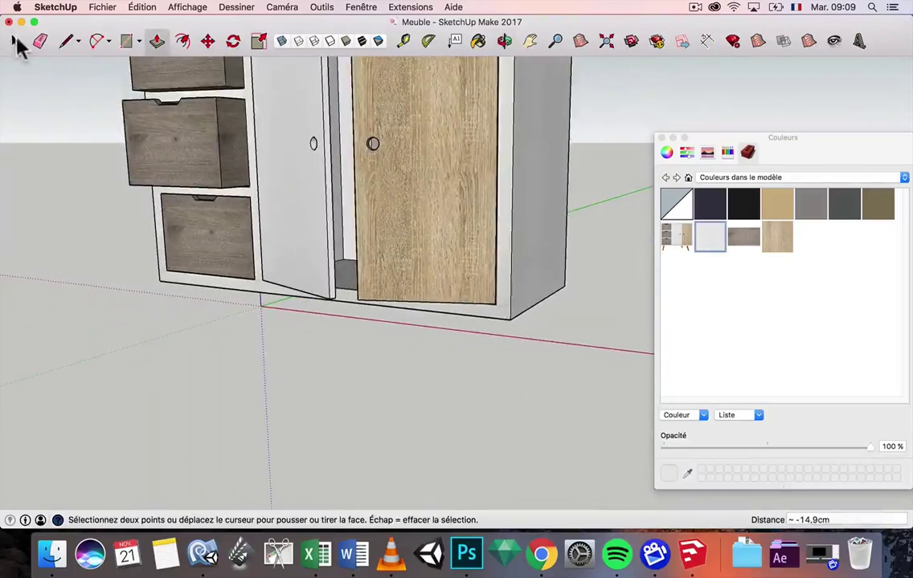
{"action": "left_click", "coordinate": [15, 41]}
- Draw a circle of about 1.1 cm radius on the ground plane in front of the cabinet
{"action": "mouse_move", "coordinate": [224, 279]}
{"action": "middle_mouse_down"}
{"action": "mouse_move", "coordinate": [399, 185]}
{"action": "mouse_move", "coordinate": [332, 206]}
{"action": "mouse_move", "coordinate": [232, 296]}
{"action": "middle_mouse_up"}
{"action": "scroll", "coordinate": [229, 286], "scroll_direction": "down", "scroll_amount": 2}
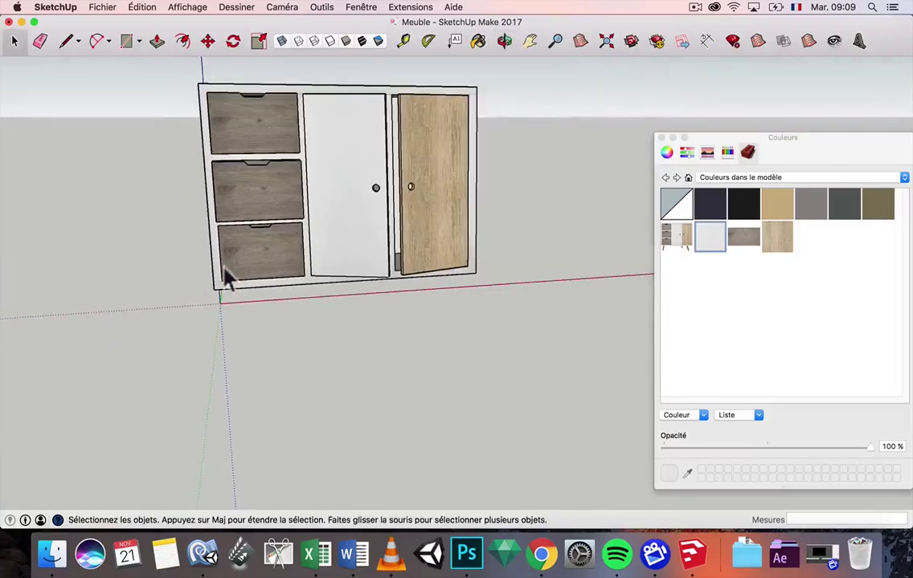
{"action": "left_click", "coordinate": [127, 42]}
{"action": "left_click_drag", "start_coordinate": [138, 50], "coordinate": [163, 112]}
{"action": "scroll", "coordinate": [261, 390], "scroll_direction": "up", "scroll_amount": 2}
{"action": "scroll", "coordinate": [243, 386], "scroll_direction": "down", "scroll_amount": 2}
{"action": "middle_click_drag", "start_coordinate": [237, 386], "coordinate": [367, 393]}
{"action": "left_click", "coordinate": [320, 442]}
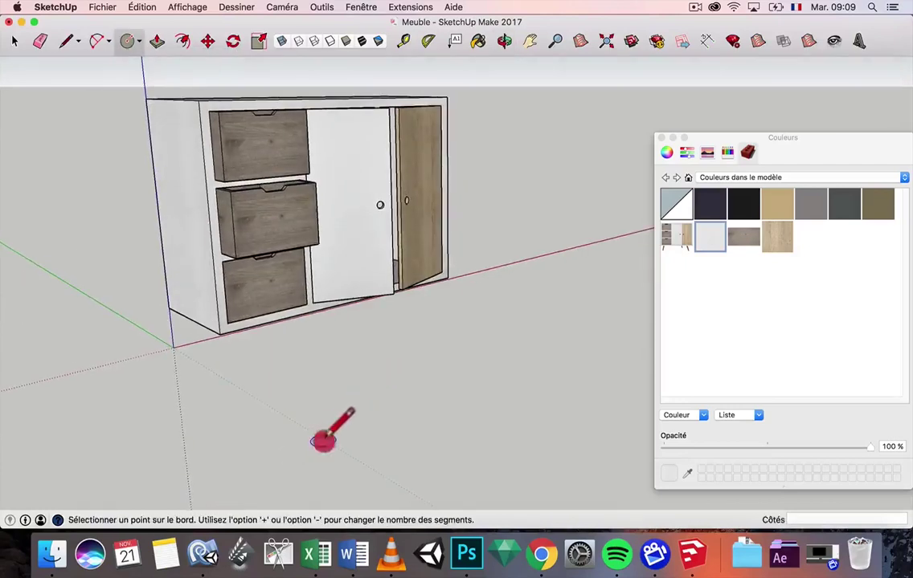
{"action": "scroll", "coordinate": [322, 438], "scroll_direction": "up", "scroll_amount": 5}
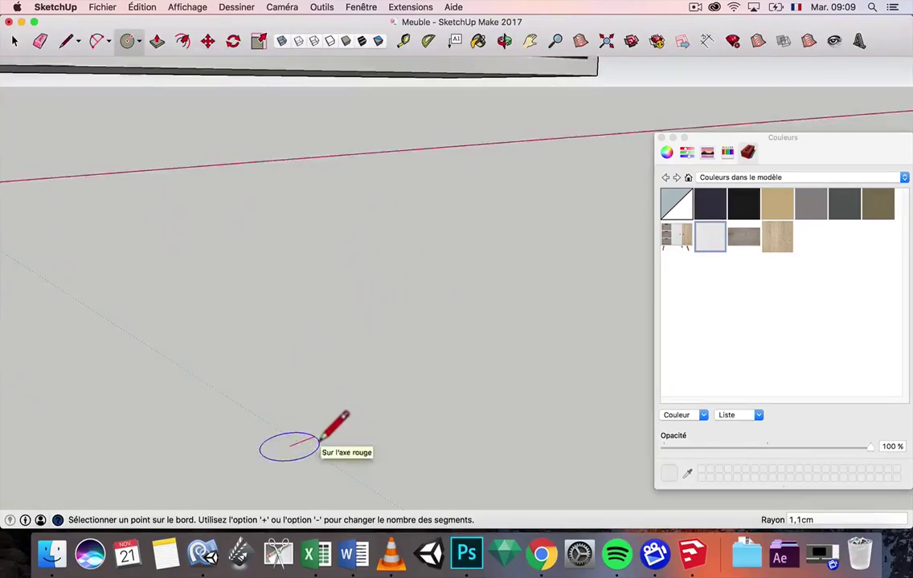
{"action": "left_click", "coordinate": [319, 441]}
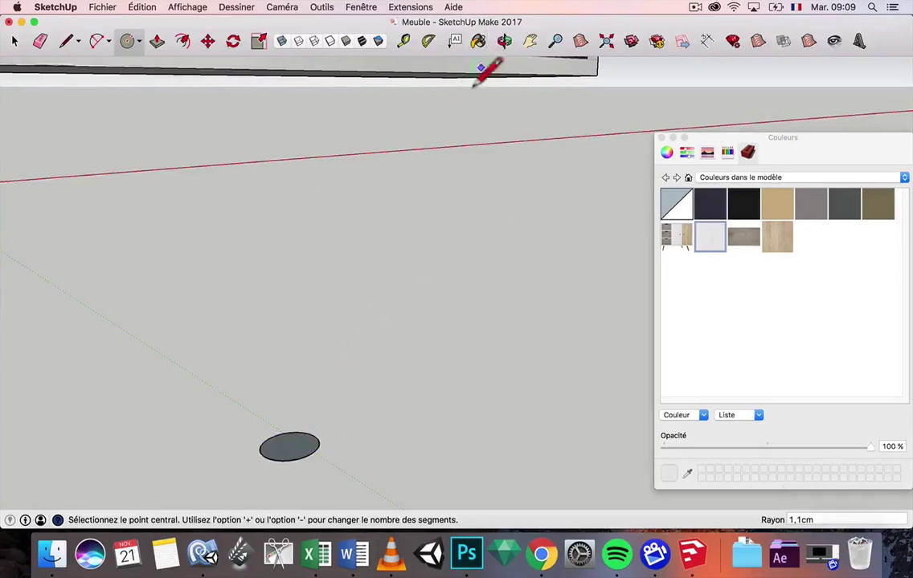
- Extrude the circle upward into a tall, thin cylinder for a cabinet leg
{"action": "left_click", "coordinate": [478, 42]}
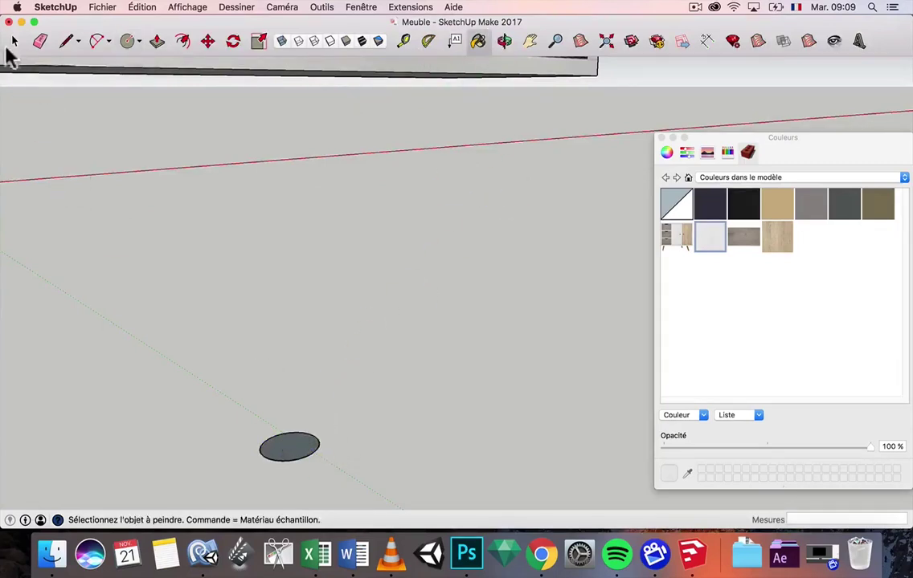
{"action": "left_click", "coordinate": [11, 45]}
{"action": "left_click", "coordinate": [159, 44]}
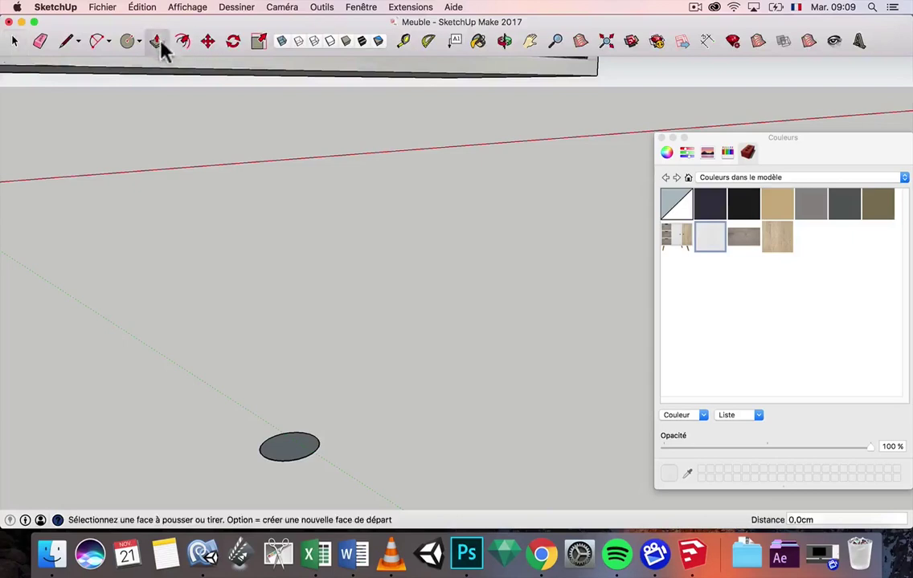
{"action": "left_click_drag", "start_coordinate": [281, 449], "coordinate": [268, 369]}
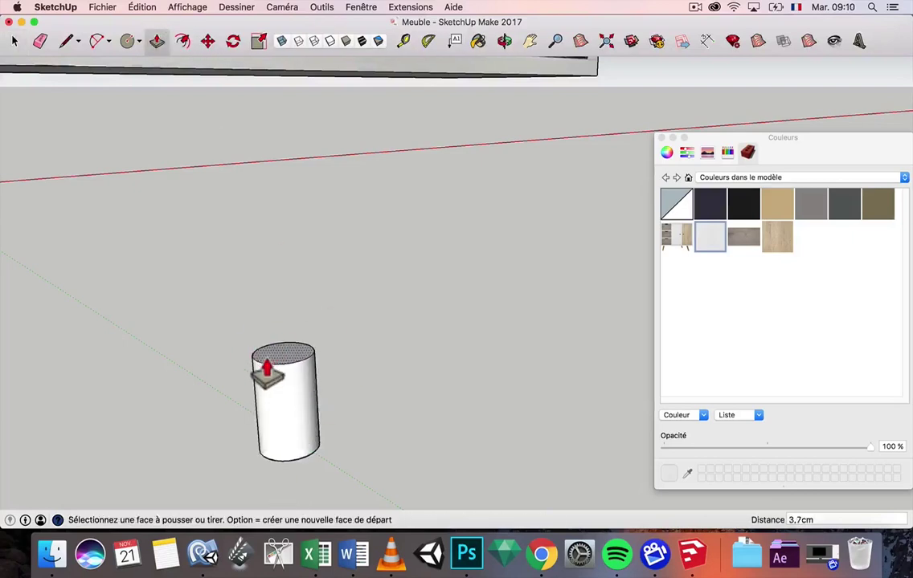
{"action": "left_click", "coordinate": [268, 369]}
{"action": "scroll", "coordinate": [266, 375], "scroll_direction": "down", "scroll_amount": 5}
{"action": "middle_click_drag", "start_coordinate": [265, 377], "coordinate": [56, 386]}
- Select the whole cylinder and turn it into a component with the default definition settings
{"action": "left_click", "coordinate": [11, 44]}
{"action": "left_click", "coordinate": [197, 241]}
{"action": "double_click", "coordinate": [197, 241]}
{"action": "right_click", "coordinate": [199, 245]}
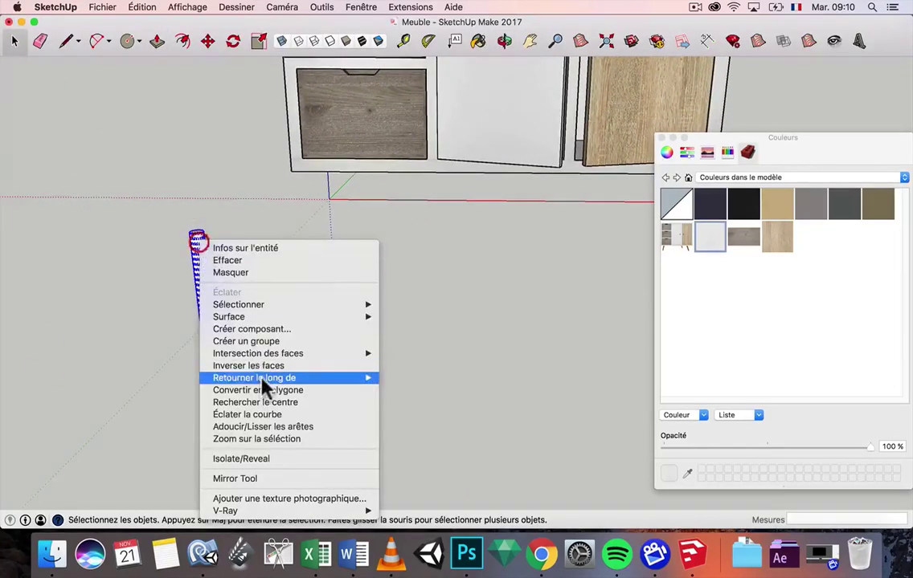
{"action": "left_click", "coordinate": [261, 329]}
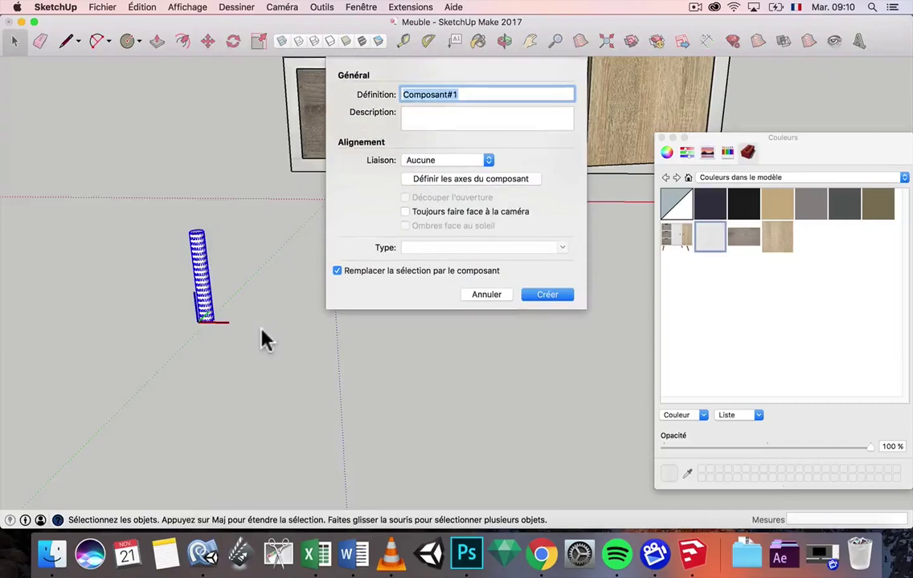
{"action": "key", "text": "Return"}
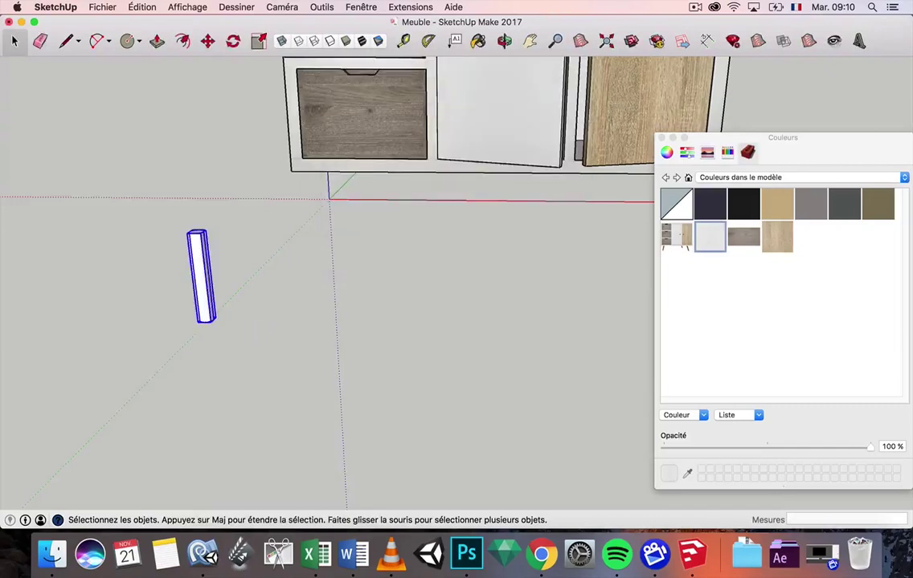
- Move the leg component under the cabinet, placing its top against the underside at the front corner on the drawer side
{"action": "left_click", "coordinate": [208, 42]}
{"action": "middle_click_drag", "start_coordinate": [392, 459], "coordinate": [363, 129]}
{"action": "left_click", "coordinate": [319, 157]}
{"action": "left_click", "coordinate": [407, 199]}
{"action": "scroll", "coordinate": [398, 195], "scroll_direction": "up", "scroll_amount": 2}
{"action": "scroll", "coordinate": [330, 131], "scroll_direction": "up", "scroll_amount": 6}
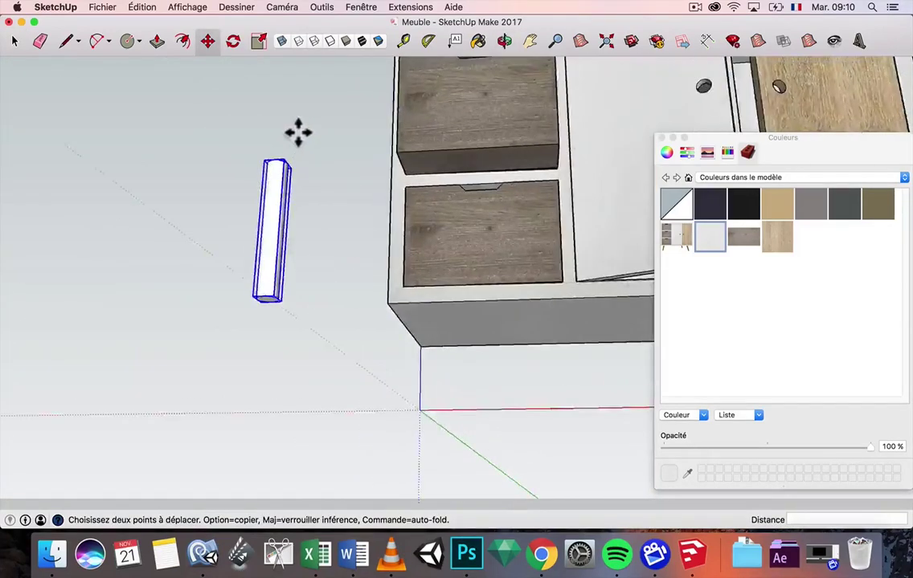
{"action": "scroll", "coordinate": [252, 195], "scroll_direction": "down", "scroll_amount": 8}
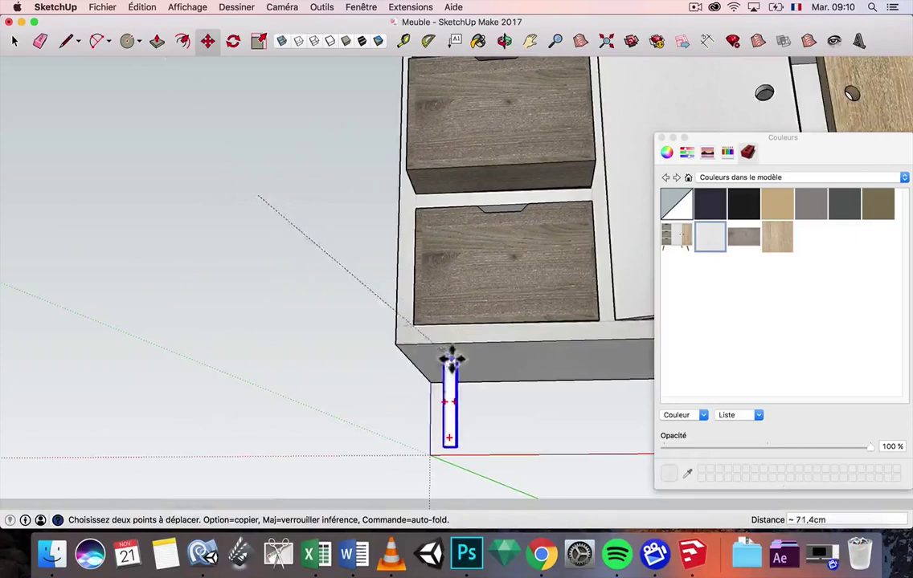
{"action": "middle_click_drag", "start_coordinate": [420, 345], "coordinate": [378, 223]}
{"action": "scroll", "coordinate": [378, 223], "scroll_direction": "down", "scroll_amount": 3}
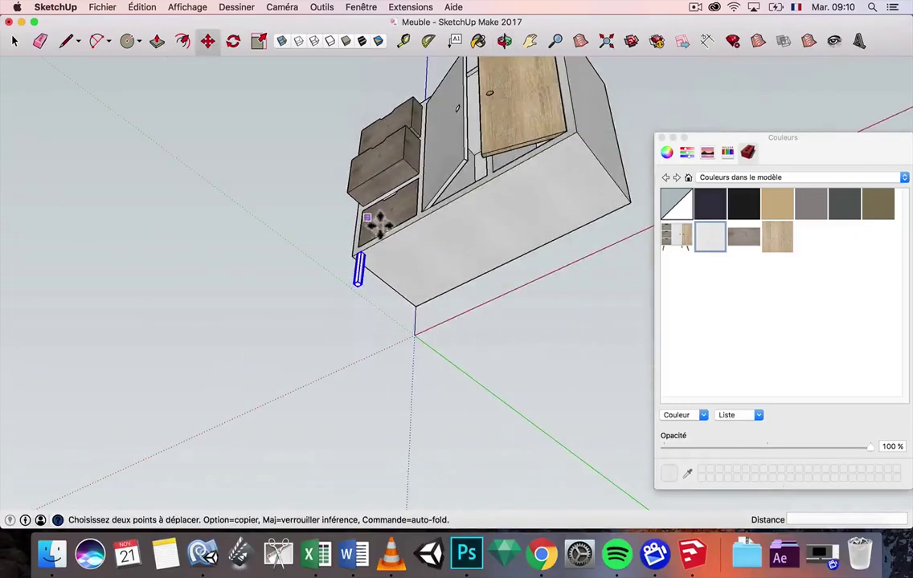
- Offset the outline of the cabinet's underside face inward by 5 cm
{"action": "left_click", "coordinate": [14, 41]}
{"action": "scroll", "coordinate": [482, 213], "scroll_direction": "up", "scroll_amount": 3}
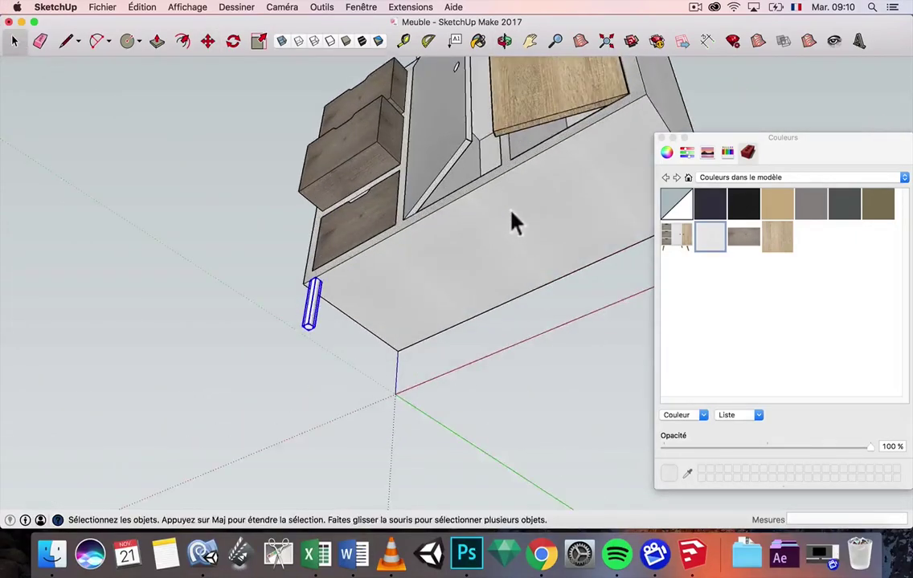
{"action": "left_click", "coordinate": [524, 241]}
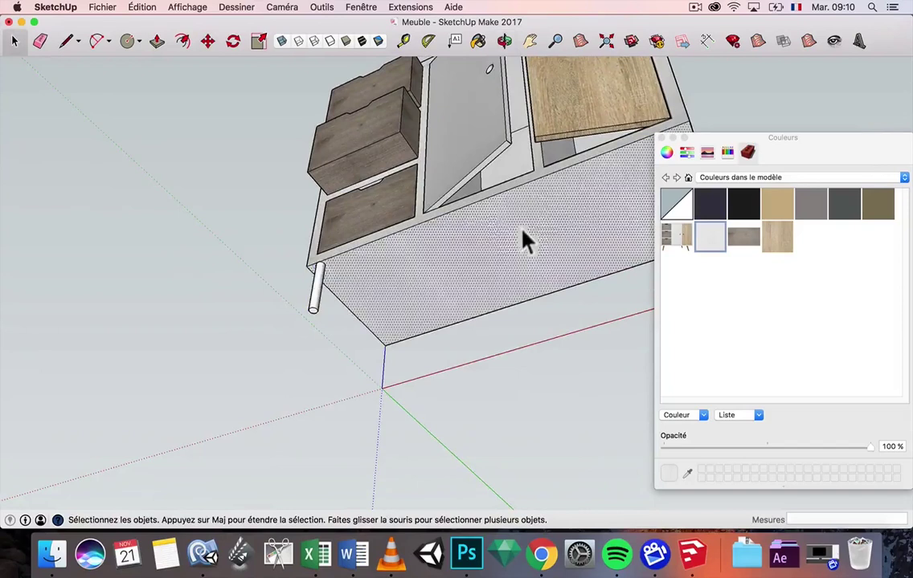
{"action": "left_click", "coordinate": [184, 42]}
{"action": "left_click", "coordinate": [387, 266]}
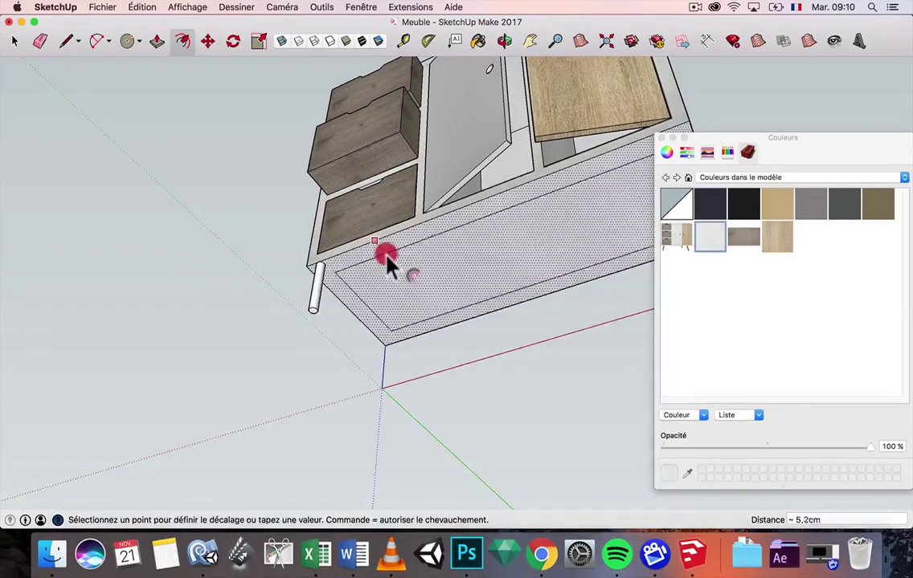
{"action": "type", "text": "5"}
{"action": "key", "text": "Return"}
- Copy the drawer-side front leg to the opposite front corner of the offset outline, about 89.2 cm away
{"action": "left_click", "coordinate": [14, 40]}
{"action": "middle_click_drag", "start_coordinate": [415, 256], "coordinate": [492, 207]}
{"action": "scroll", "coordinate": [462, 243], "scroll_direction": "up", "scroll_amount": 5}
{"action": "left_click", "coordinate": [443, 239]}
{"action": "middle_click_drag", "start_coordinate": [443, 239], "coordinate": [337, 271]}
{"action": "left_click", "coordinate": [207, 40]}
{"action": "scroll", "coordinate": [458, 231], "scroll_direction": "up", "scroll_amount": 1}
{"action": "scroll", "coordinate": [338, 271], "scroll_direction": "down", "scroll_amount": 3}
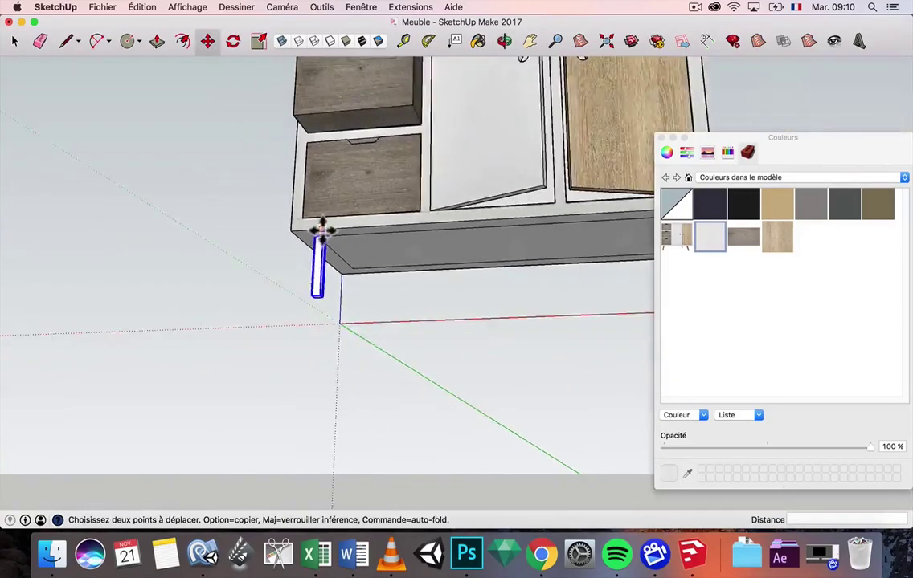
{"action": "scroll", "coordinate": [310, 235], "scroll_direction": "up", "scroll_amount": 8}
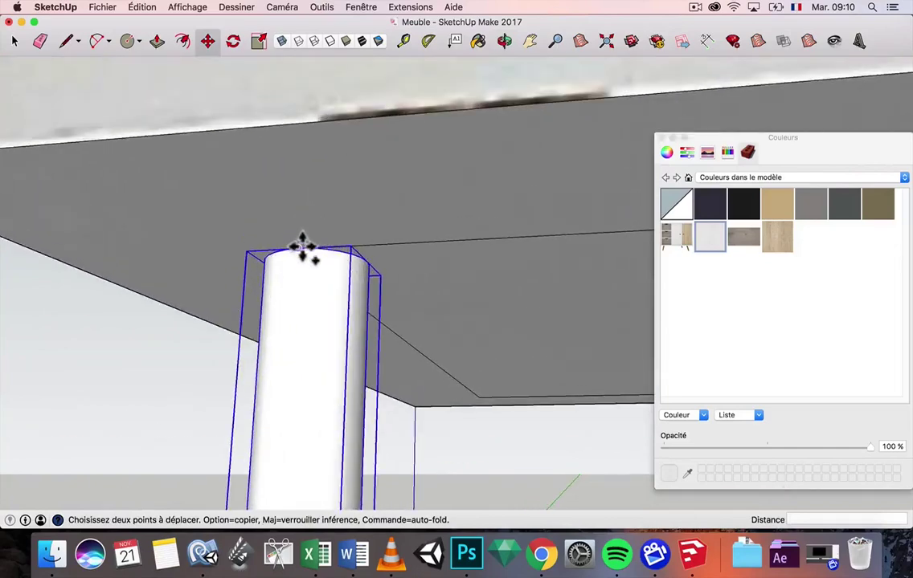
{"action": "left_click", "coordinate": [302, 245], "text": "alt"}
{"action": "scroll", "coordinate": [319, 239], "scroll_direction": "down", "scroll_amount": 10}
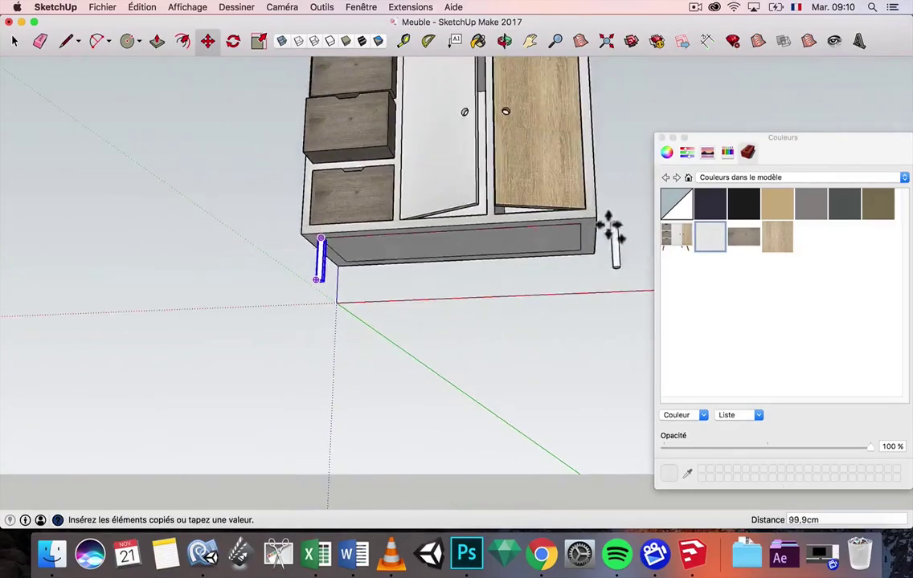
{"action": "left_click", "coordinate": [585, 233]}
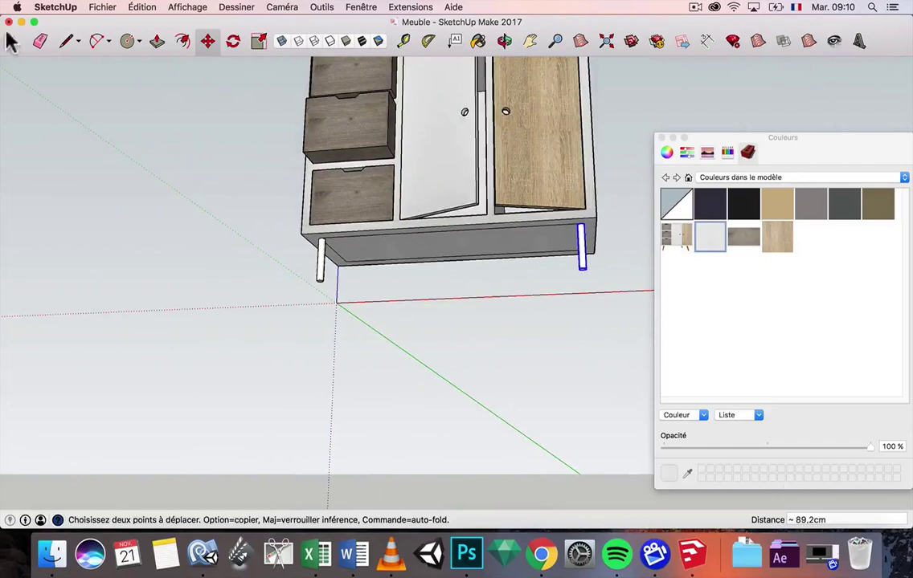
- Copy both front legs together to the rear corners of the offset outline under the cabinet
{"action": "left_click", "coordinate": [11, 41]}
{"action": "middle_click_drag", "start_coordinate": [371, 264], "coordinate": [132, 204]}
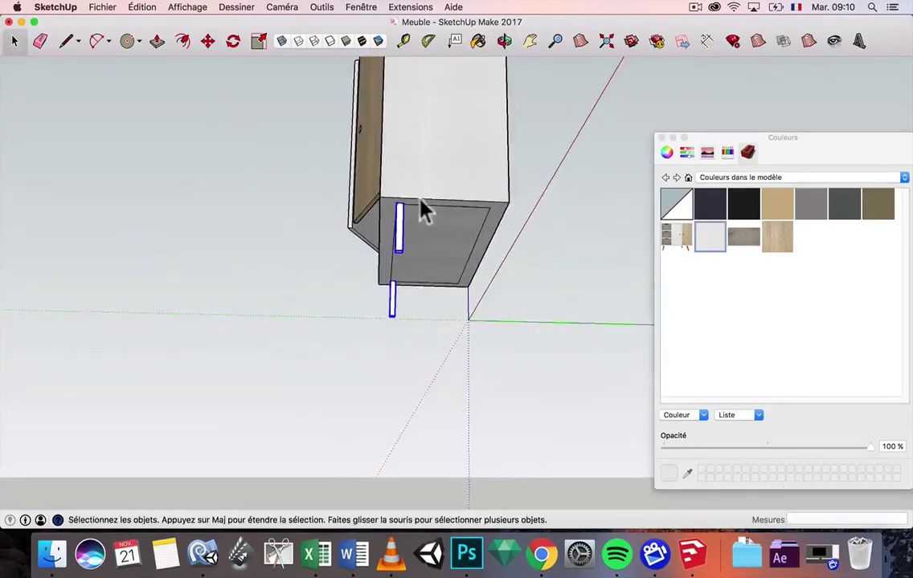
{"action": "scroll", "coordinate": [420, 199], "scroll_direction": "up", "scroll_amount": 5}
{"action": "left_click", "coordinate": [208, 42]}
{"action": "scroll", "coordinate": [346, 192], "scroll_direction": "up", "scroll_amount": 5}
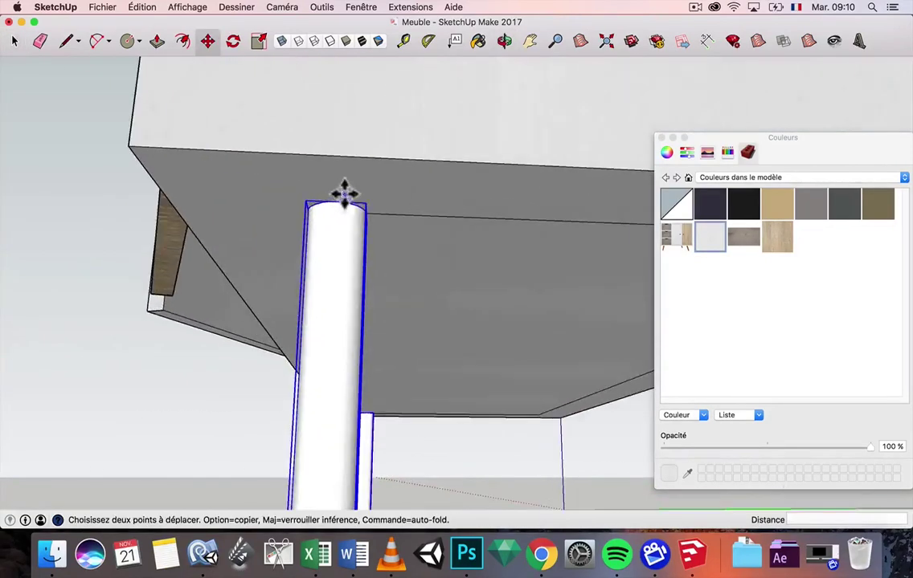
{"action": "left_click", "coordinate": [338, 200]}
{"action": "scroll", "coordinate": [371, 205], "scroll_direction": "down", "scroll_amount": 6}
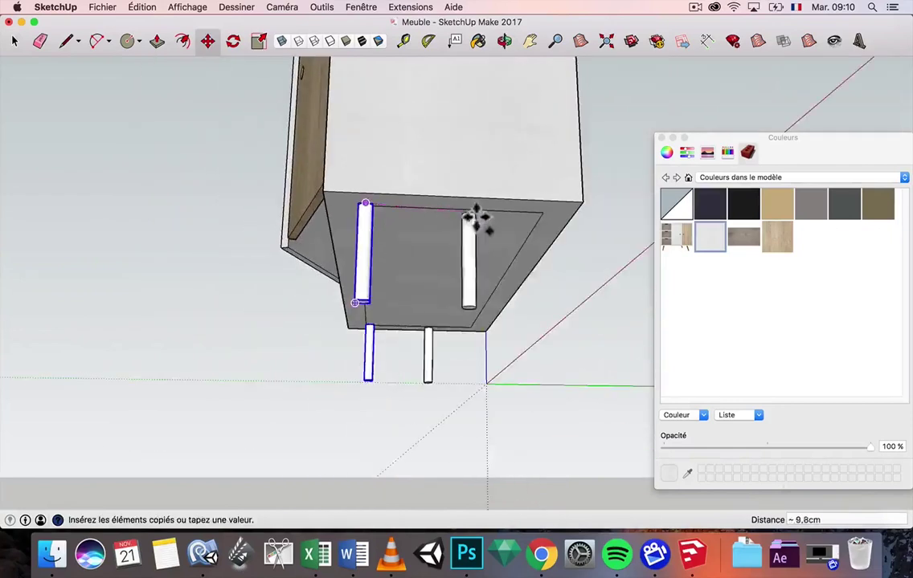
{"action": "left_click", "coordinate": [540, 213]}
{"action": "scroll", "coordinate": [539, 213], "scroll_direction": "down", "scroll_amount": 4}
{"action": "middle_click_drag", "start_coordinate": [538, 212], "coordinate": [441, 73]}
- Erase the offset guide outline from the cabinet's underside
{"action": "left_click", "coordinate": [39, 41]}
{"action": "scroll", "coordinate": [514, 245], "scroll_direction": "up", "scroll_amount": 3}
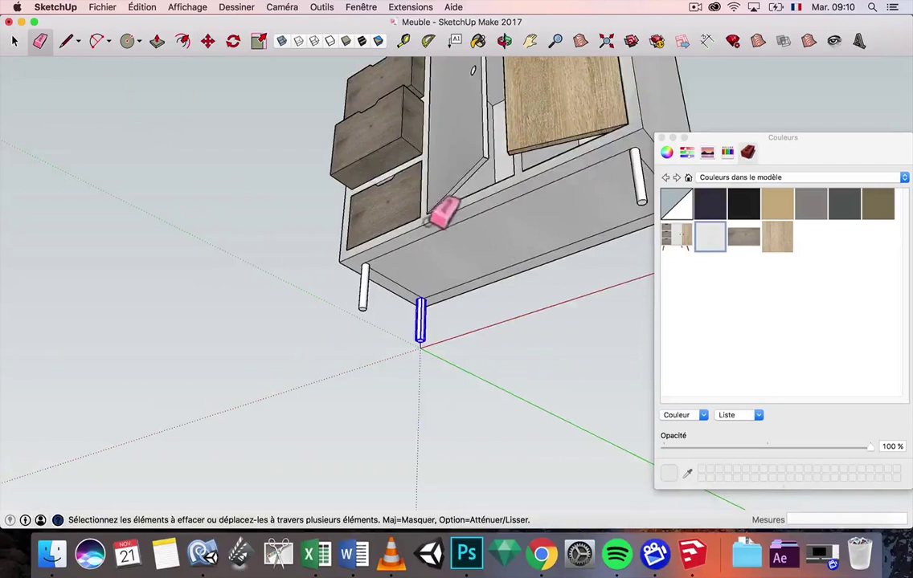
{"action": "middle_click_drag", "start_coordinate": [514, 235], "coordinate": [419, 215]}
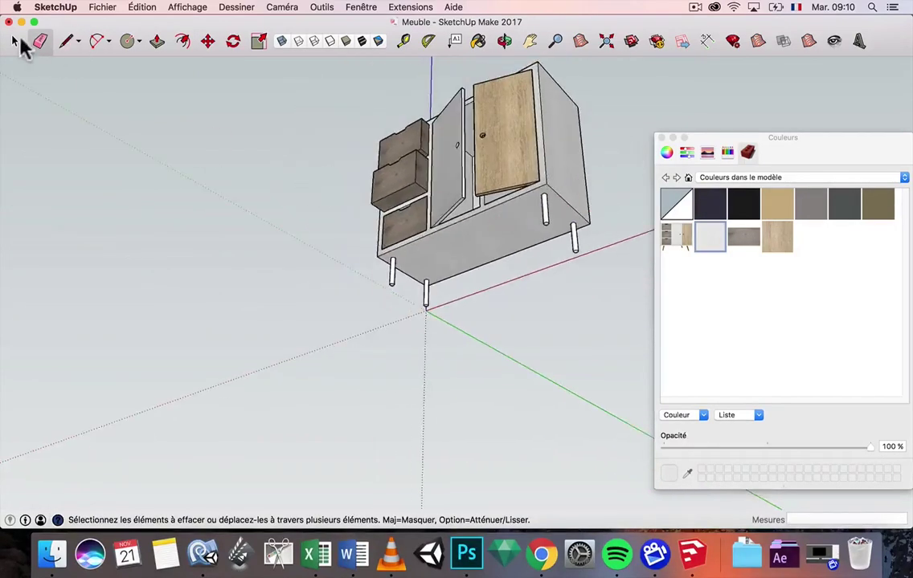
- Inside the drawer-side front leg component, stretch the bottom face outward to a scale of 2.00 along the red axis
{"action": "left_click", "coordinate": [13, 41]}
{"action": "mouse_move", "coordinate": [574, 218]}
{"action": "middle_mouse_down"}
{"action": "mouse_move", "coordinate": [662, 261]}
{"action": "mouse_move", "coordinate": [467, 216]}
{"action": "mouse_move", "coordinate": [592, 281]}
{"action": "mouse_move", "coordinate": [572, 233]}
{"action": "mouse_move", "coordinate": [467, 261]}
{"action": "middle_mouse_up"}
{"action": "scroll", "coordinate": [416, 298], "scroll_direction": "up", "scroll_amount": 5}
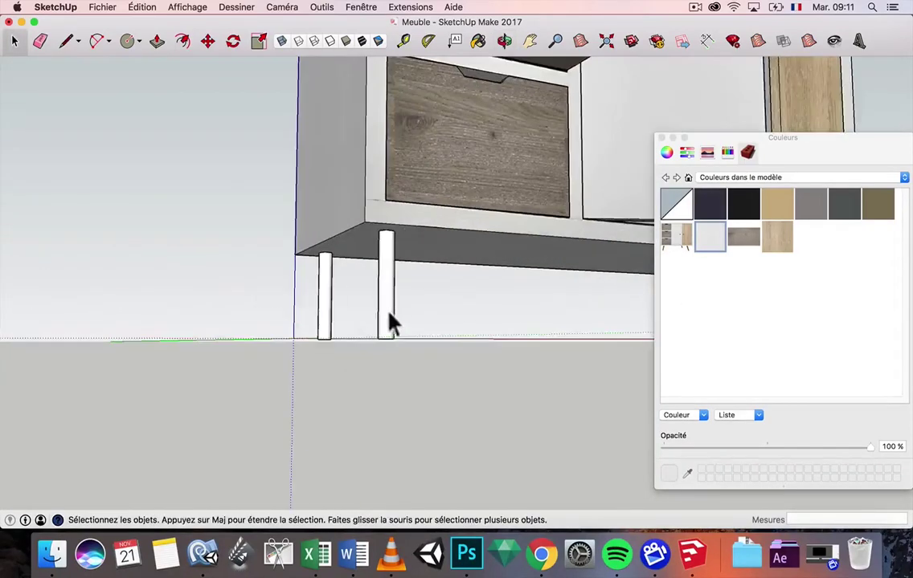
{"action": "middle_click_drag", "start_coordinate": [389, 314], "coordinate": [391, 221]}
{"action": "scroll", "coordinate": [391, 223], "scroll_direction": "up", "scroll_amount": 5}
{"action": "double_click", "coordinate": [387, 299]}
{"action": "left_click", "coordinate": [387, 299]}
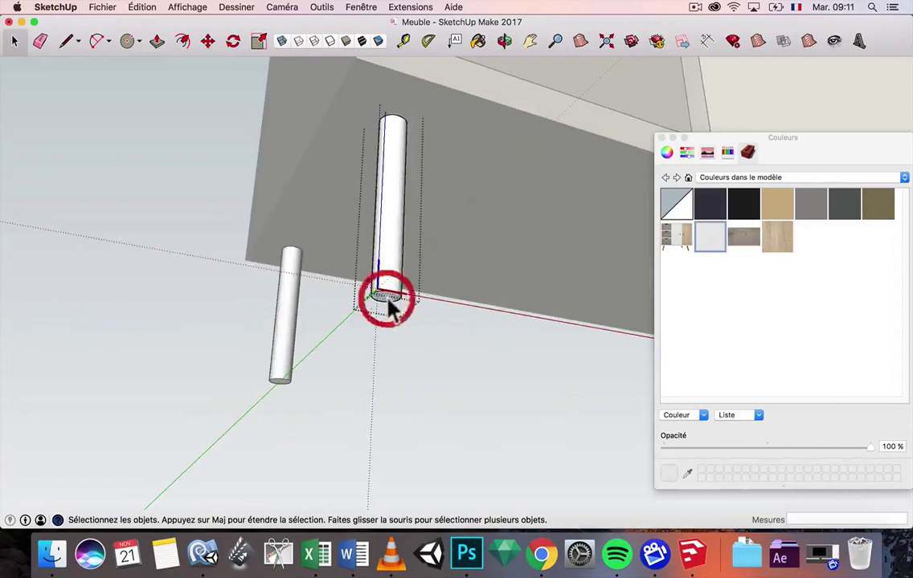
{"action": "scroll", "coordinate": [388, 308], "scroll_direction": "up", "scroll_amount": 4}
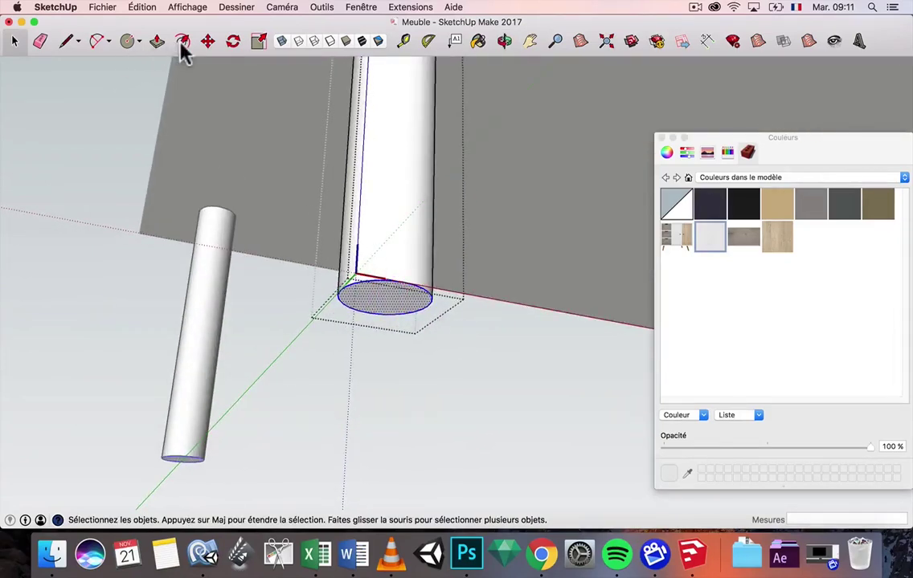
{"action": "key", "text": "s"}
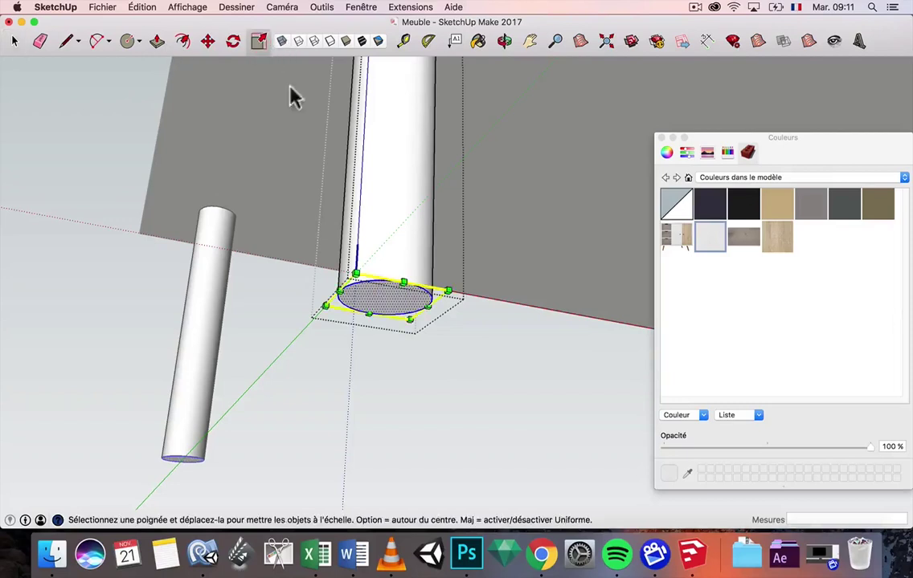
{"action": "left_click_drag", "start_coordinate": [340, 294], "coordinate": [250, 274]}
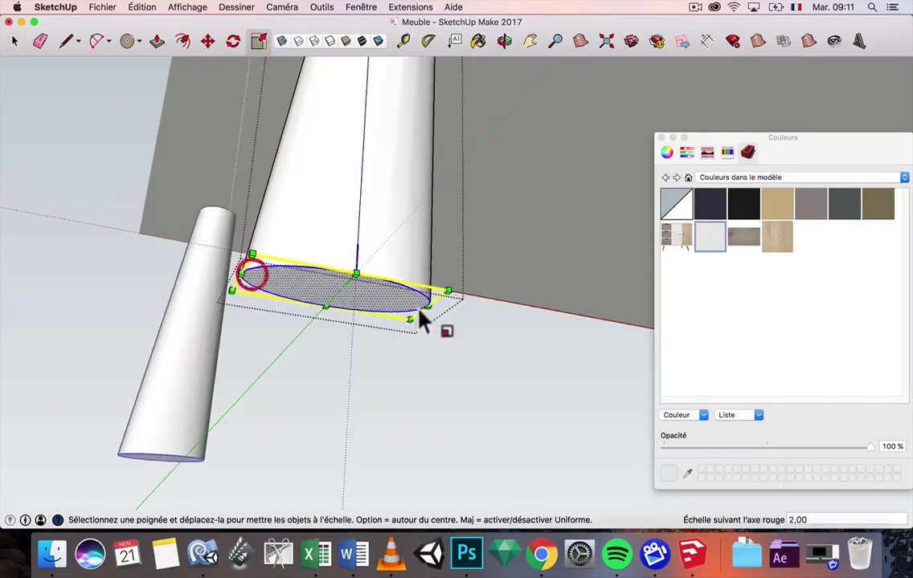
- Shrink the leg's bottom face from its inner side along the red axis and to 0.90 along the green axis, making a slanted, tapered leg
{"action": "left_click_drag", "start_coordinate": [427, 307], "coordinate": [275, 259]}
{"action": "left_click_drag", "start_coordinate": [249, 315], "coordinate": [255, 285]}
{"action": "scroll", "coordinate": [277, 279], "scroll_direction": "down", "scroll_amount": 5}
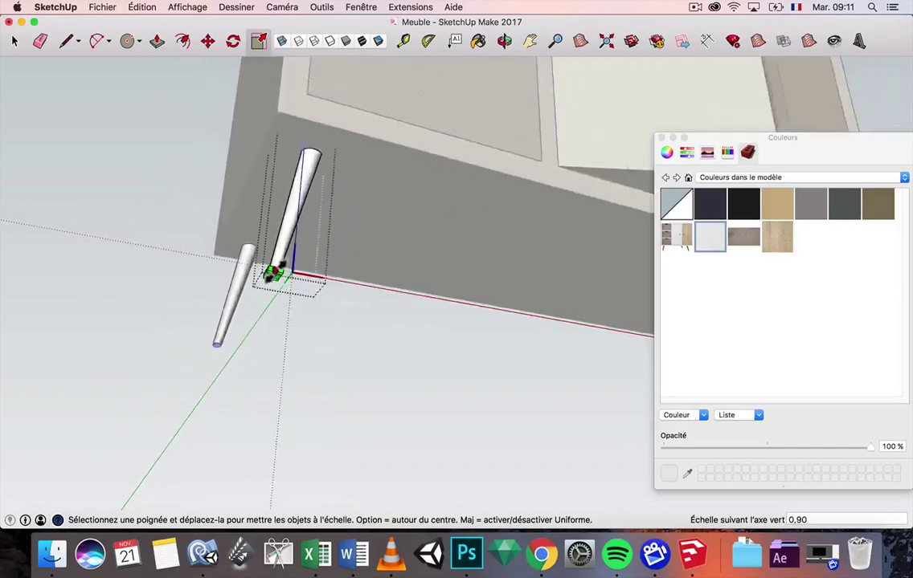
{"action": "middle_click_drag", "start_coordinate": [274, 274], "coordinate": [258, 311]}
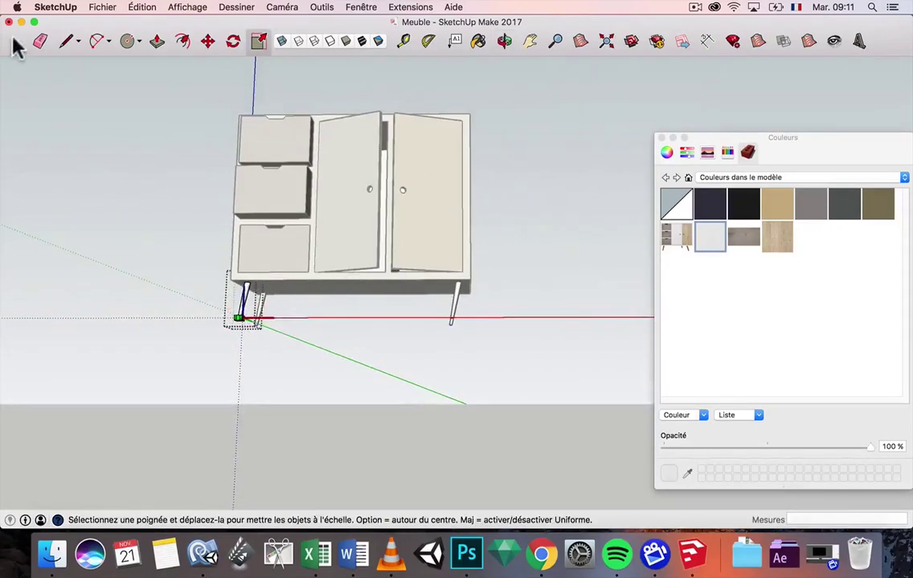
{"action": "left_click", "coordinate": [14, 44]}
{"action": "scroll", "coordinate": [262, 340], "scroll_direction": "up", "scroll_amount": 3}
{"action": "left_click", "coordinate": [232, 345]}
- Paint all of the leg component's geometry with the grey-brown wood texture from the model's materials
{"action": "scroll", "coordinate": [314, 317], "scroll_direction": "up", "scroll_amount": 3}
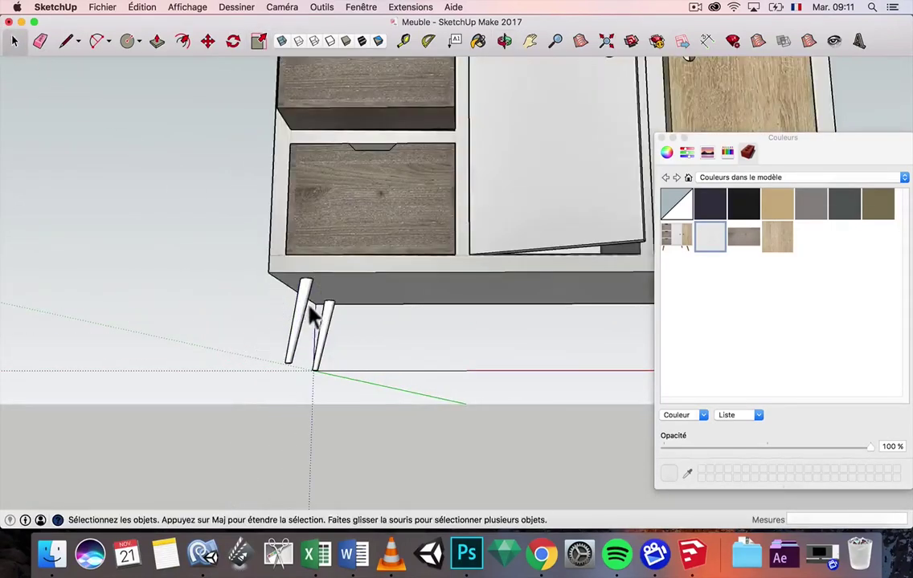
{"action": "triple_click", "coordinate": [308, 299]}
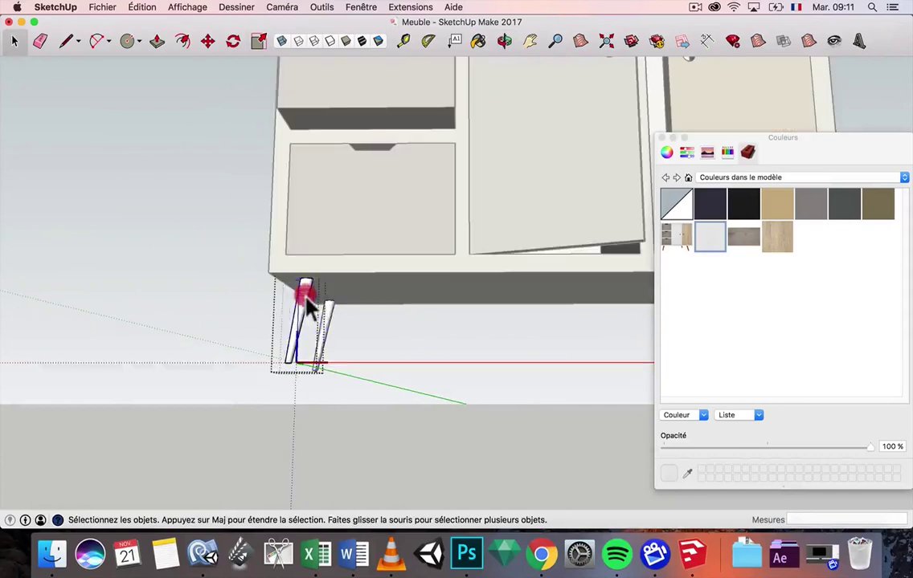
{"action": "left_click", "coordinate": [481, 43]}
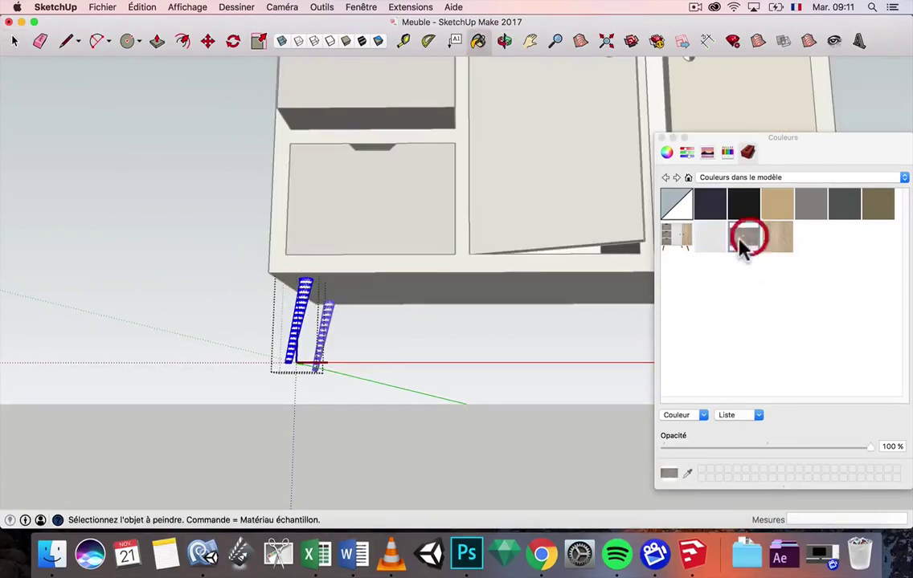
{"action": "left_click", "coordinate": [303, 294]}
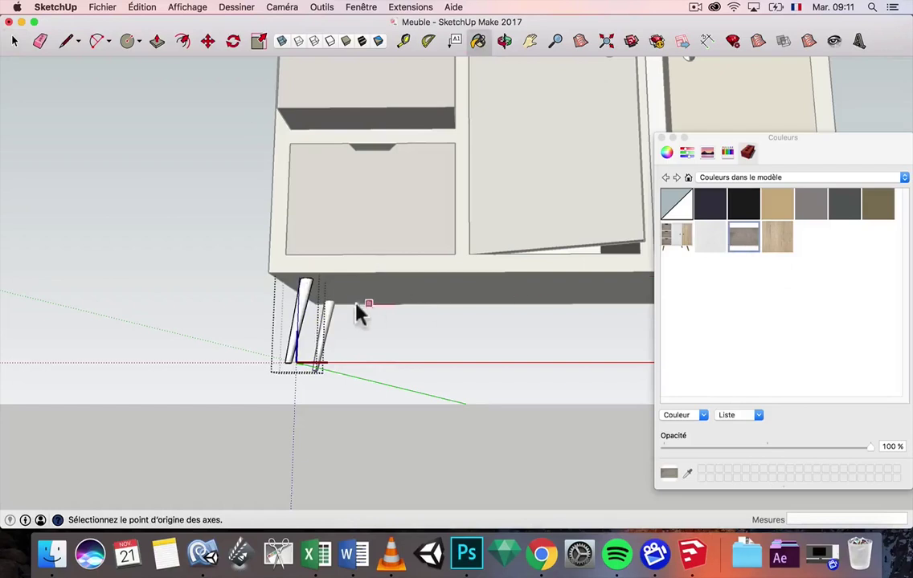
{"action": "middle_click_drag", "start_coordinate": [360, 313], "coordinate": [107, 132]}
{"action": "left_click", "coordinate": [15, 41]}
{"action": "left_click", "coordinate": [278, 274]}
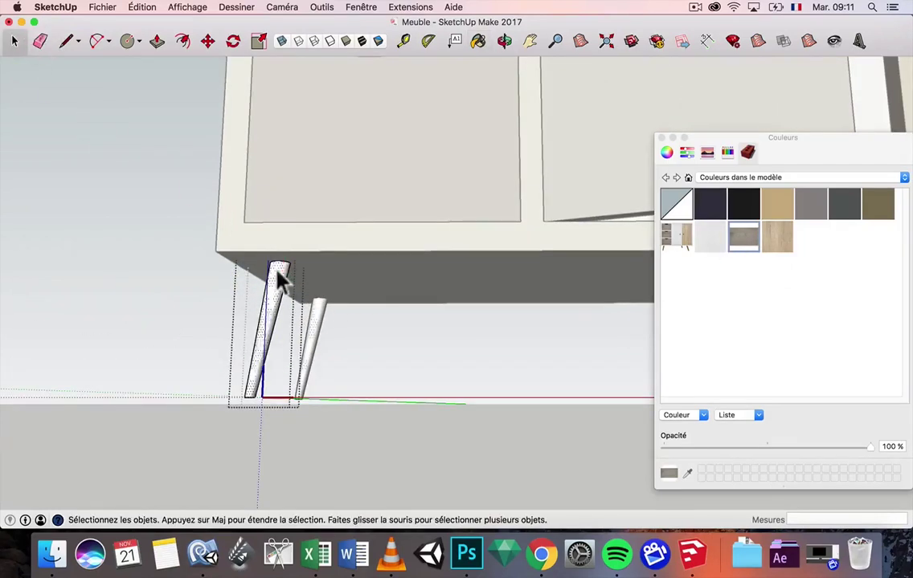
{"action": "triple_click", "coordinate": [278, 274]}
{"action": "left_click", "coordinate": [478, 41]}
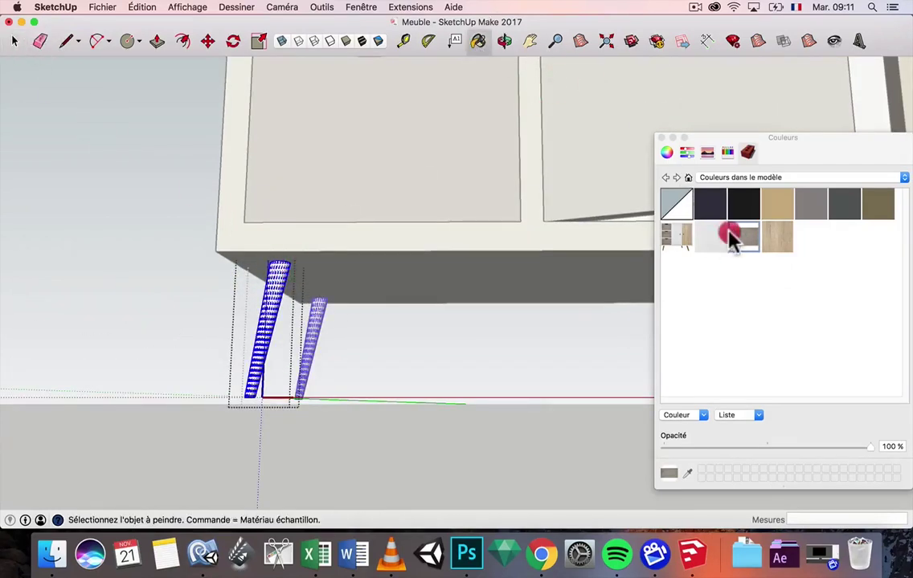
{"action": "left_click", "coordinate": [9, 39]}
{"action": "left_click", "coordinate": [85, 285]}
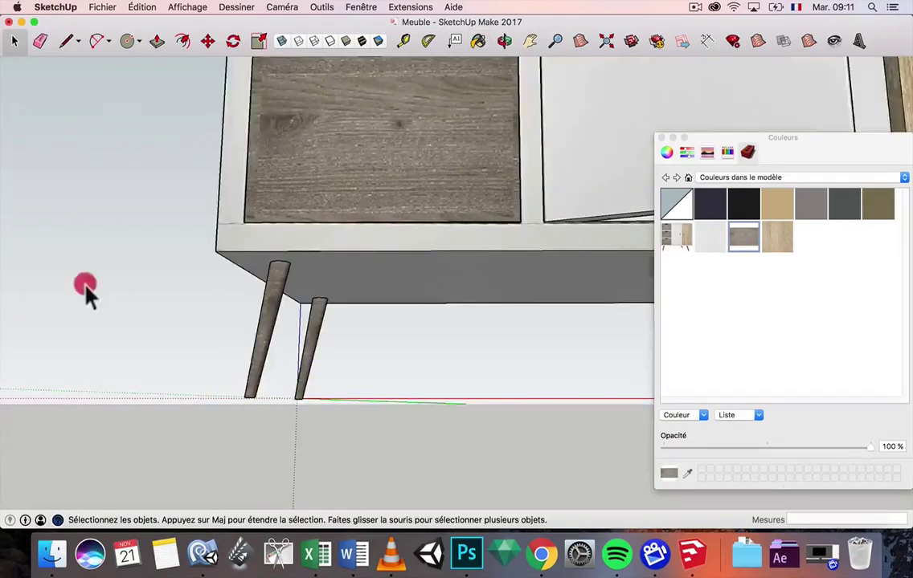
- Flip the front and rear legs on the wooden-door side along the red axis so they slant outward
{"action": "scroll", "coordinate": [278, 308], "scroll_direction": "up", "scroll_amount": 6}
{"action": "mouse_move", "coordinate": [278, 307]}
{"action": "middle_mouse_down"}
{"action": "mouse_move", "coordinate": [432, 312]}
{"action": "mouse_move", "coordinate": [396, 320]}
{"action": "mouse_move", "coordinate": [285, 296]}
{"action": "mouse_move", "coordinate": [271, 304]}
{"action": "middle_mouse_up"}
{"action": "scroll", "coordinate": [273, 306], "scroll_direction": "down", "scroll_amount": 8}
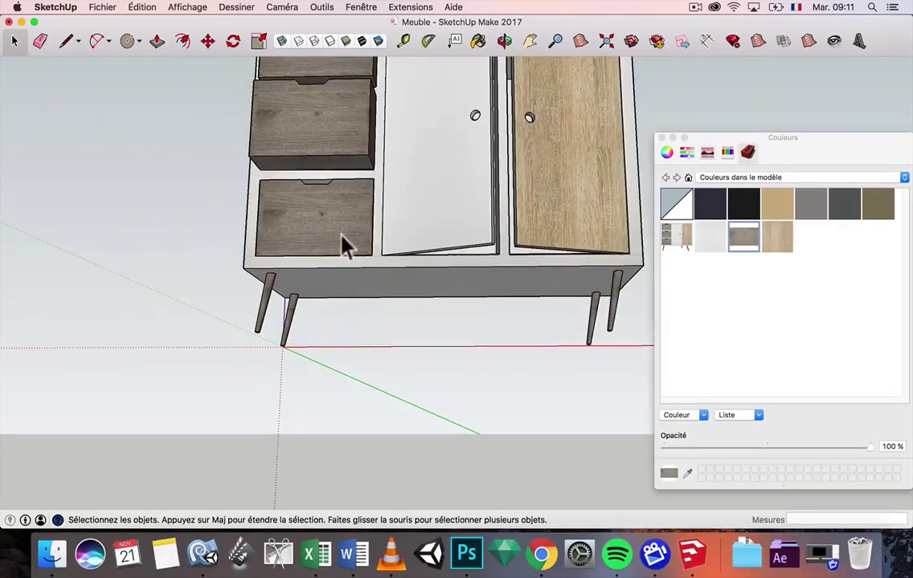
{"action": "left_click", "coordinate": [616, 300]}
{"action": "scroll", "coordinate": [591, 318], "scroll_direction": "up", "scroll_amount": 5}
{"action": "middle_click_drag", "start_coordinate": [592, 318], "coordinate": [493, 332]}
{"action": "scroll", "coordinate": [548, 349], "scroll_direction": "down", "scroll_amount": 5}
{"action": "scroll", "coordinate": [584, 330], "scroll_direction": "up", "scroll_amount": 5}
{"action": "left_click", "coordinate": [571, 321], "text": "shift"}
{"action": "scroll", "coordinate": [494, 331], "scroll_direction": "down", "scroll_amount": 5}
{"action": "right_click", "coordinate": [541, 321]}
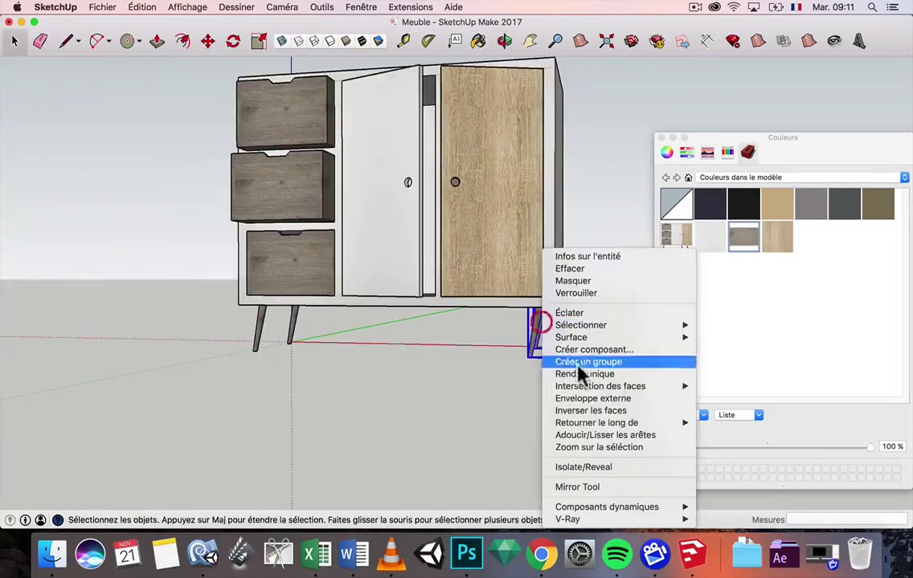
{"action": "mouse_move", "coordinate": [630, 429]}
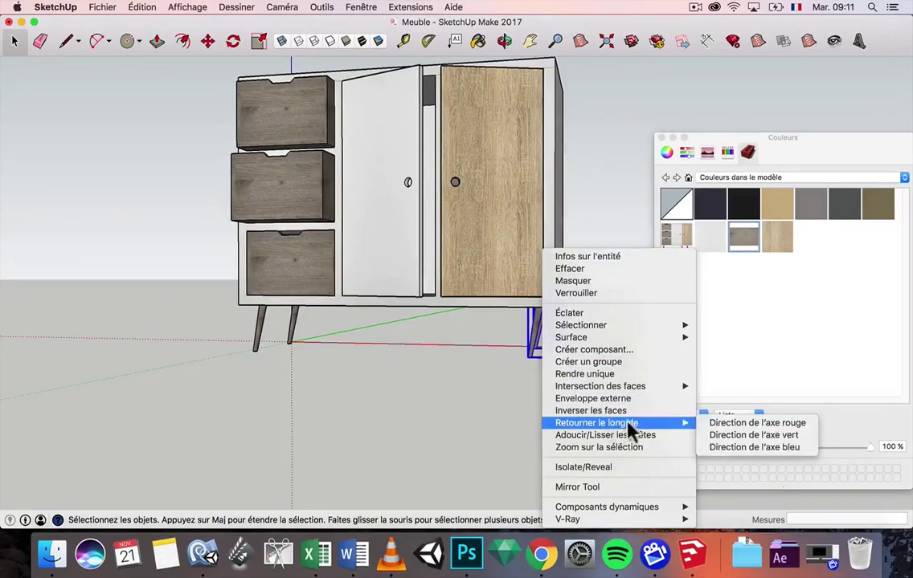
{"action": "left_click", "coordinate": [703, 423]}
- Inside the drawer-side front leg component, draw an upright rectangle about 17.2 by 11.9 cm from the cabinet's lower outer corner
{"action": "scroll", "coordinate": [546, 320], "scroll_direction": "up", "scroll_amount": 3}
{"action": "middle_click_drag", "start_coordinate": [546, 320], "coordinate": [577, 308]}
{"action": "scroll", "coordinate": [315, 323], "scroll_direction": "up", "scroll_amount": 8}
{"action": "scroll", "coordinate": [148, 326], "scroll_direction": "down", "scroll_amount": 5}
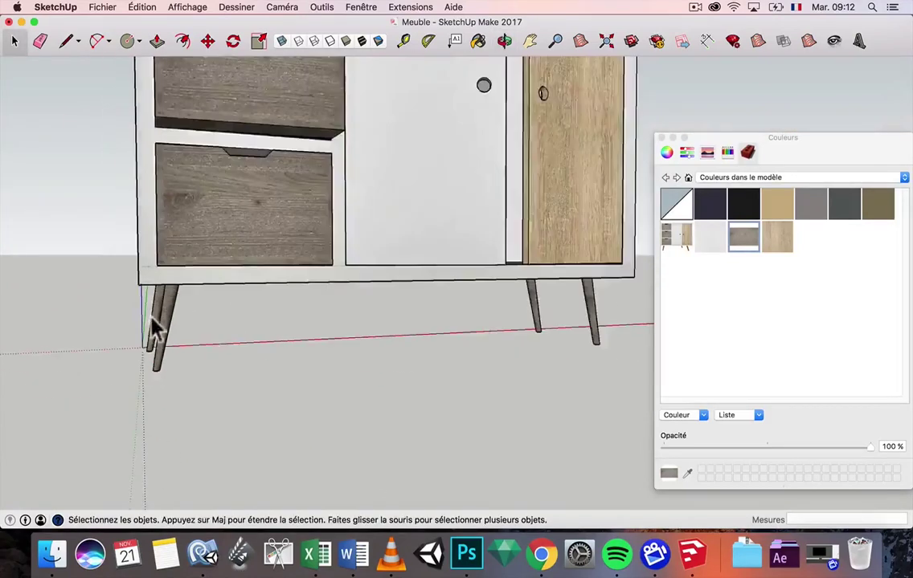
{"action": "scroll", "coordinate": [185, 299], "scroll_direction": "up", "scroll_amount": 5}
{"action": "left_click", "coordinate": [197, 258]}
{"action": "scroll", "coordinate": [197, 259], "scroll_direction": "down", "scroll_amount": 3}
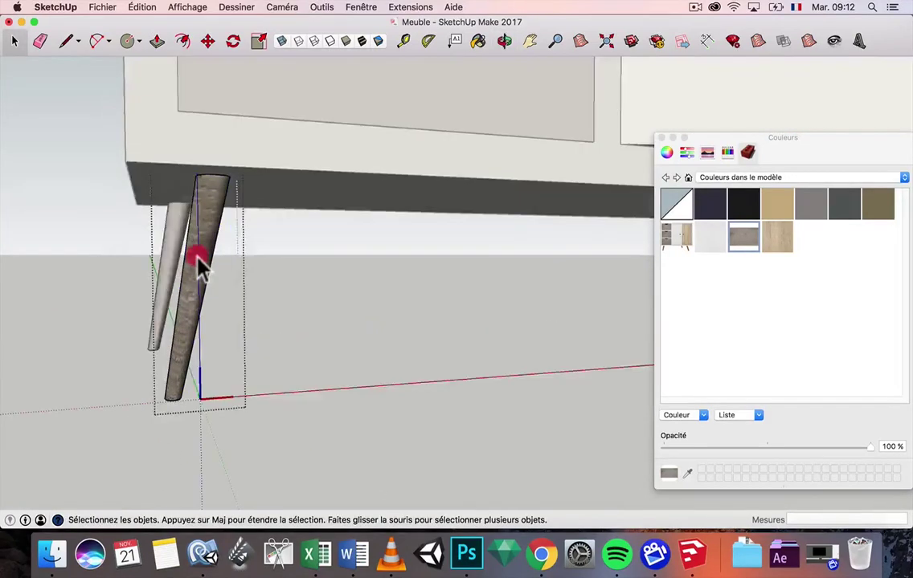
{"action": "left_click", "coordinate": [135, 43]}
{"action": "left_click", "coordinate": [155, 61]}
{"action": "left_click", "coordinate": [149, 193]}
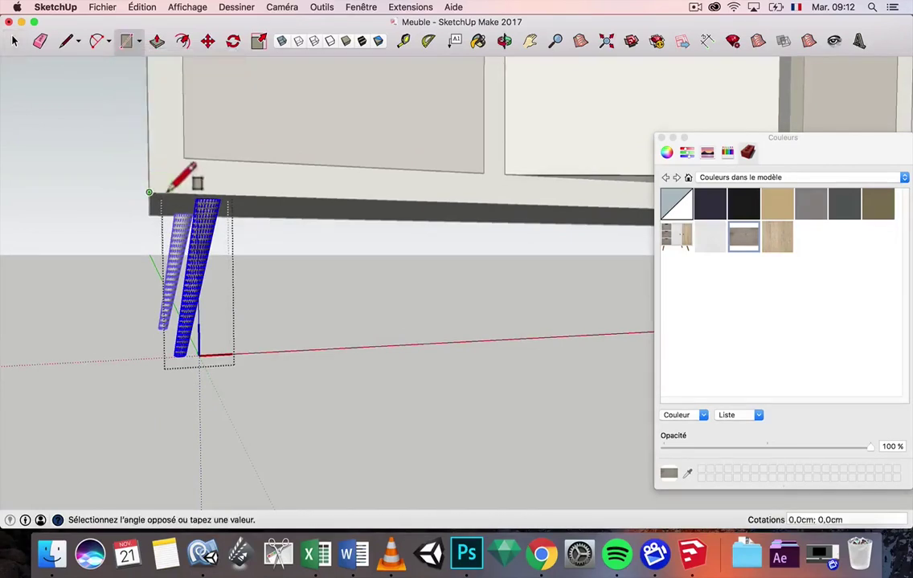
{"action": "left_click", "coordinate": [290, 383]}
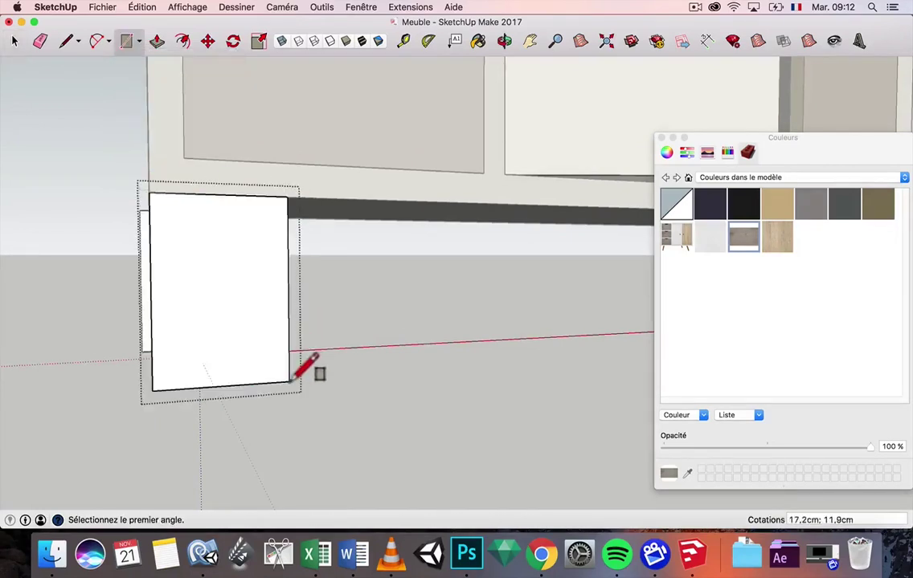
- Paint the front of the new rectangle with the grey-brown wood texture
{"action": "middle_click_drag", "start_coordinate": [245, 230], "coordinate": [370, 231]}
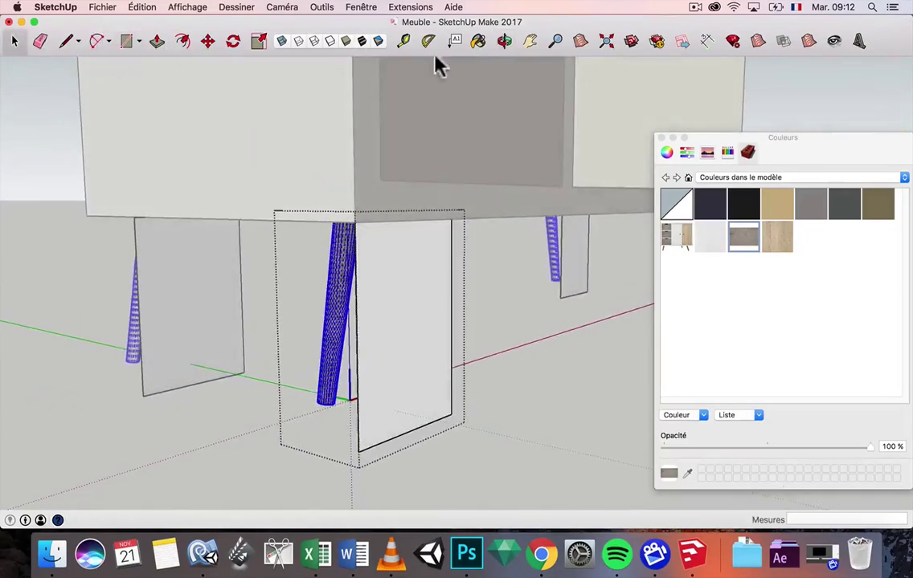
{"action": "left_click", "coordinate": [480, 42]}
{"action": "left_click", "coordinate": [402, 269]}
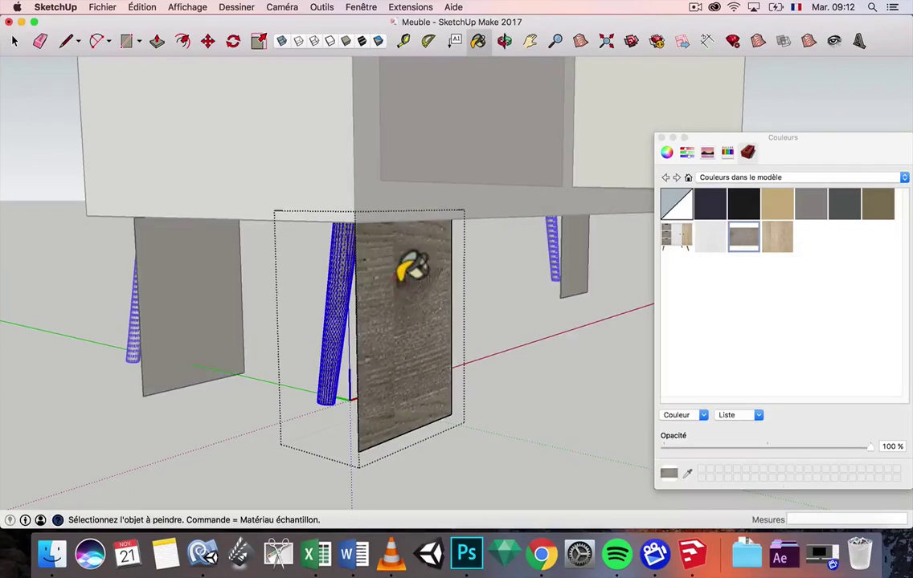
- Shift the position of the wood texture on the rectangle and accept the new placement
{"action": "left_click", "coordinate": [13, 42]}
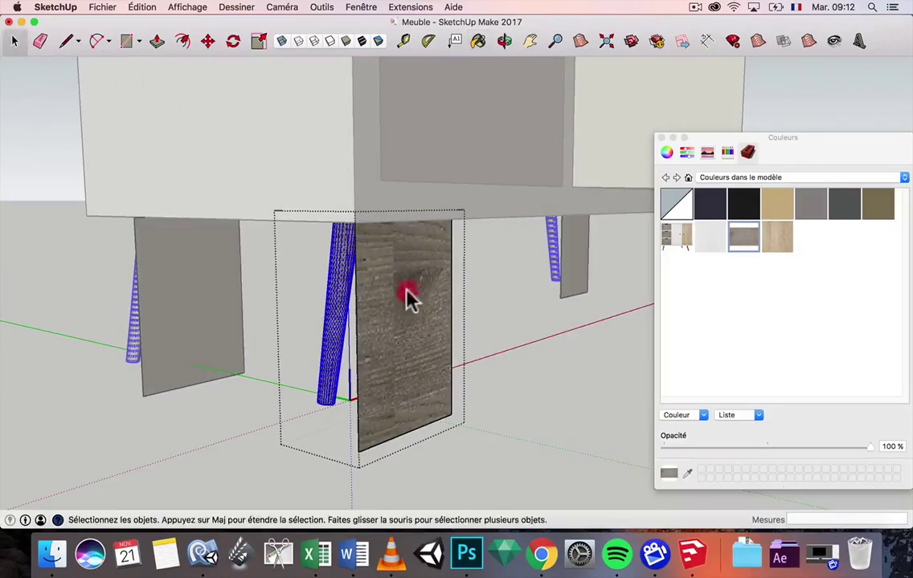
{"action": "right_click", "coordinate": [408, 283]}
{"action": "mouse_move", "coordinate": [517, 430]}
{"action": "left_click", "coordinate": [610, 427]}
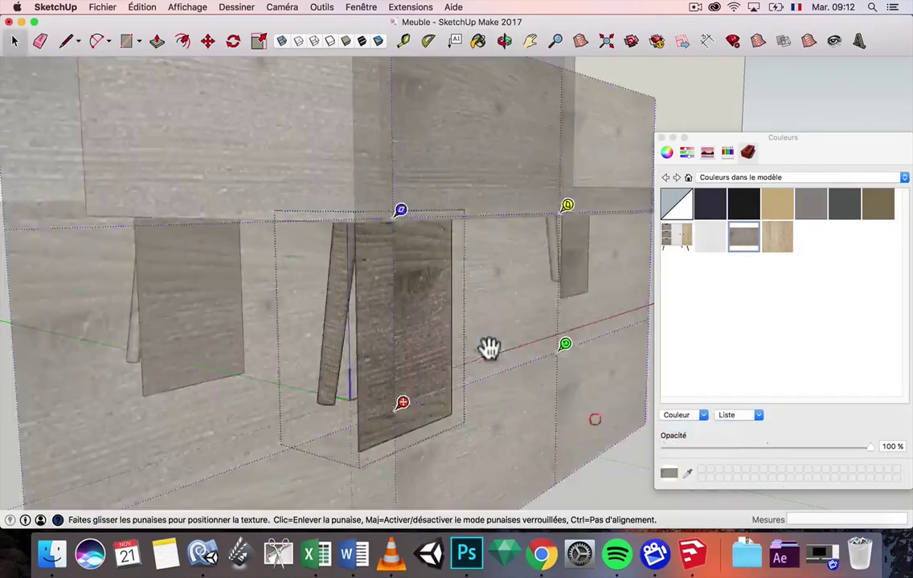
{"action": "scroll", "coordinate": [553, 343], "scroll_direction": "down", "scroll_amount": 3}
{"action": "left_click_drag", "start_coordinate": [544, 349], "coordinate": [467, 346]}
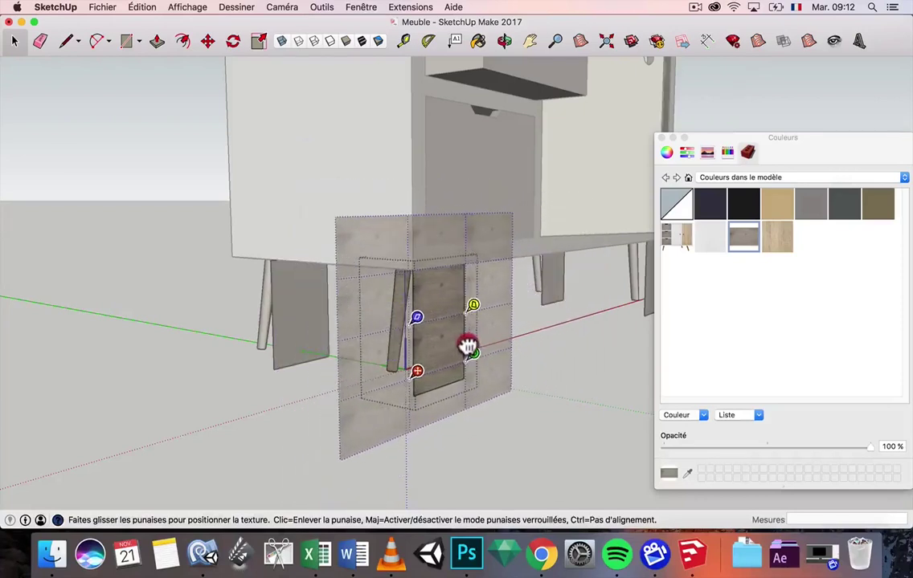
{"action": "left_click", "coordinate": [591, 417]}
- Make the wood texture on the rectangle a projected texture
{"action": "scroll", "coordinate": [457, 346], "scroll_direction": "up", "scroll_amount": 5}
{"action": "middle_click_drag", "start_coordinate": [457, 353], "coordinate": [394, 339]}
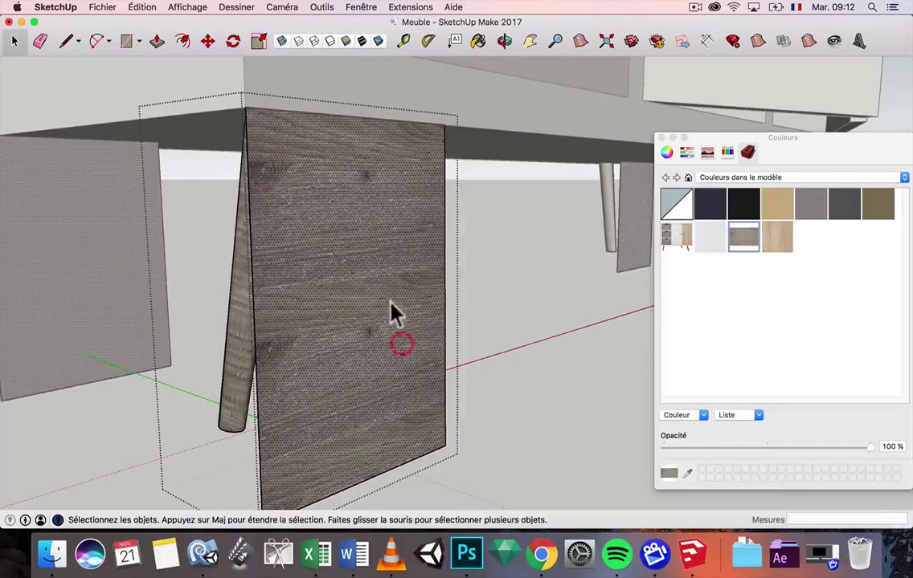
{"action": "right_click", "coordinate": [352, 275]}
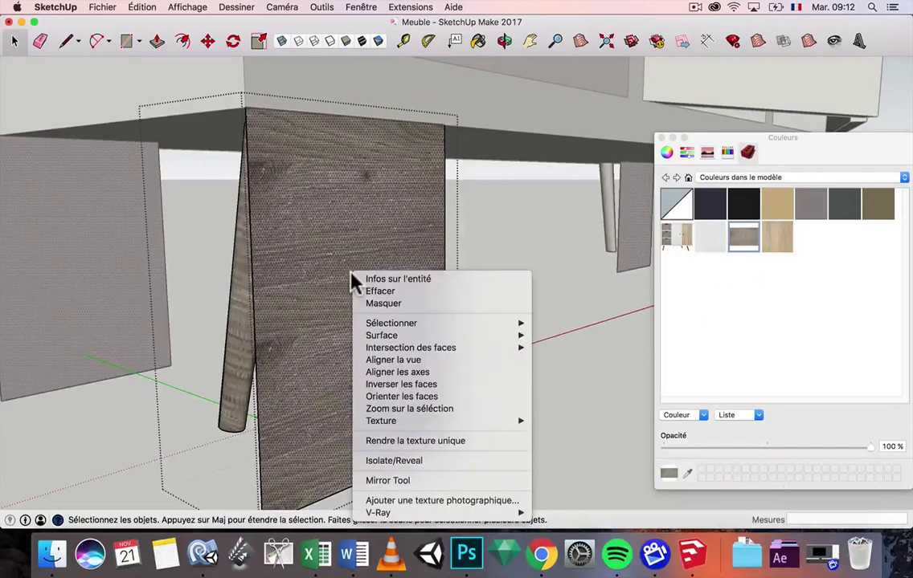
{"action": "mouse_move", "coordinate": [457, 422]}
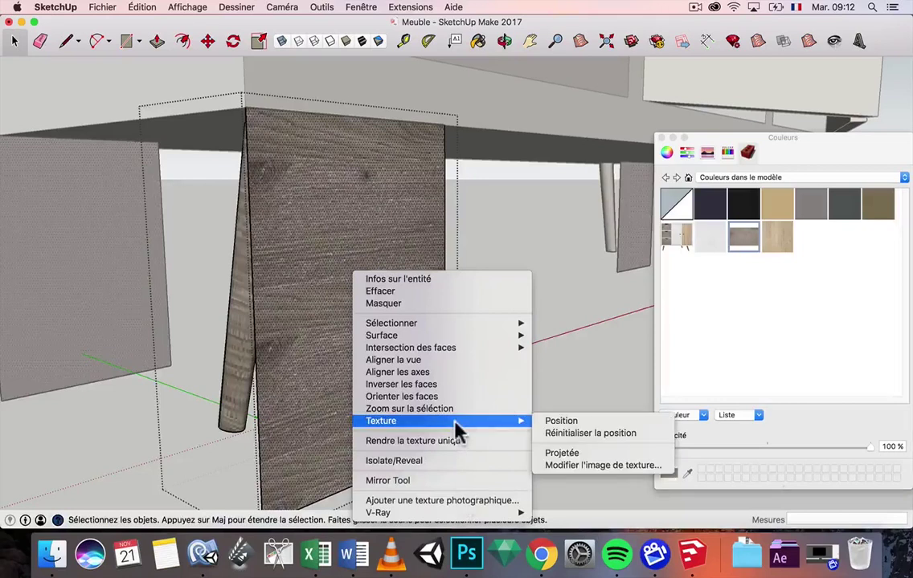
{"action": "left_click", "coordinate": [563, 453]}
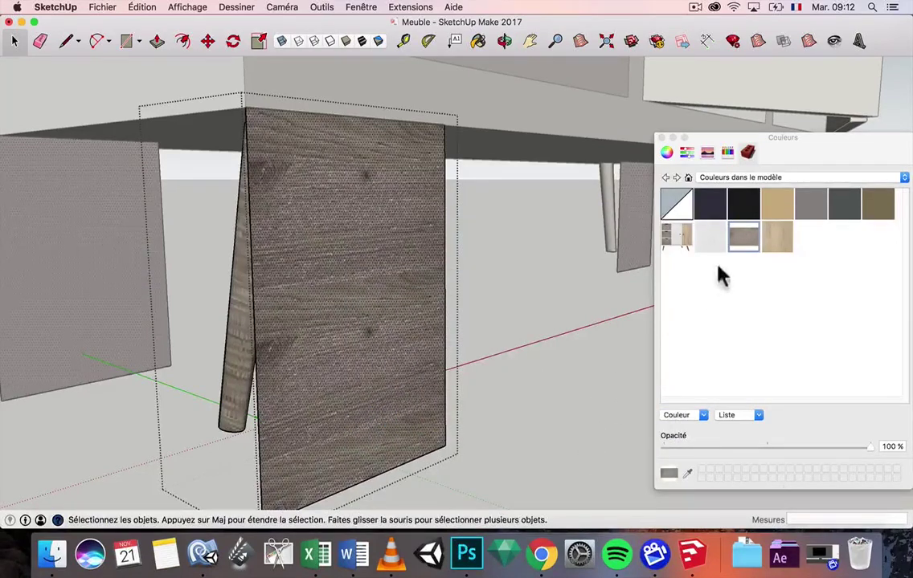
- Sample the rectangle's projected wood texture and paint all of the leg's geometry with it
{"action": "double_click", "coordinate": [743, 239]}
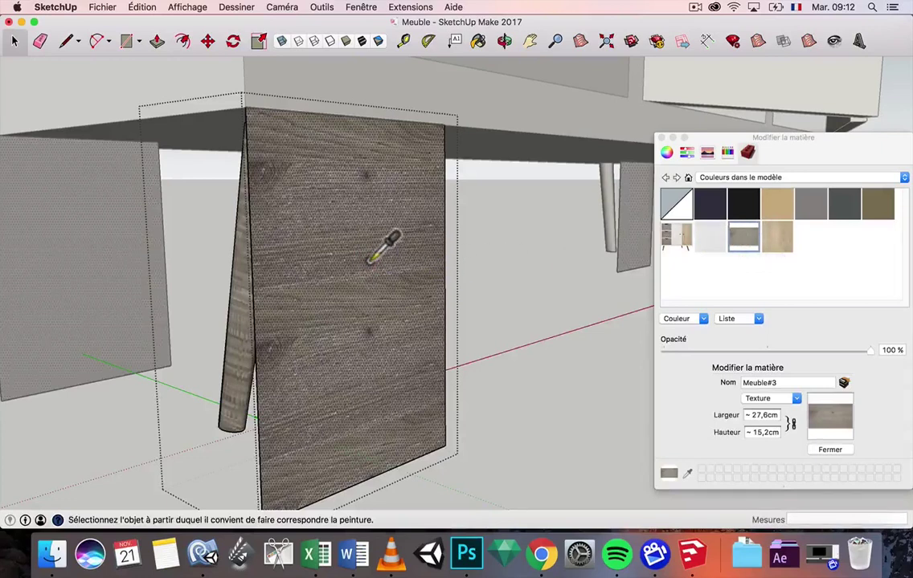
{"action": "left_click", "coordinate": [14, 41]}
{"action": "middle_click_drag", "start_coordinate": [131, 151], "coordinate": [525, 285]}
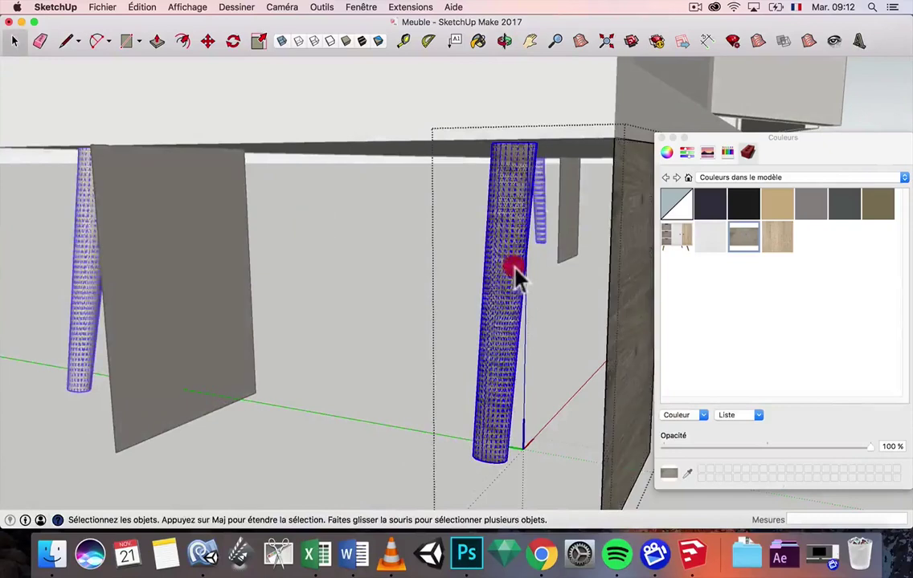
{"action": "left_click", "coordinate": [515, 268]}
{"action": "left_click", "coordinate": [477, 41]}
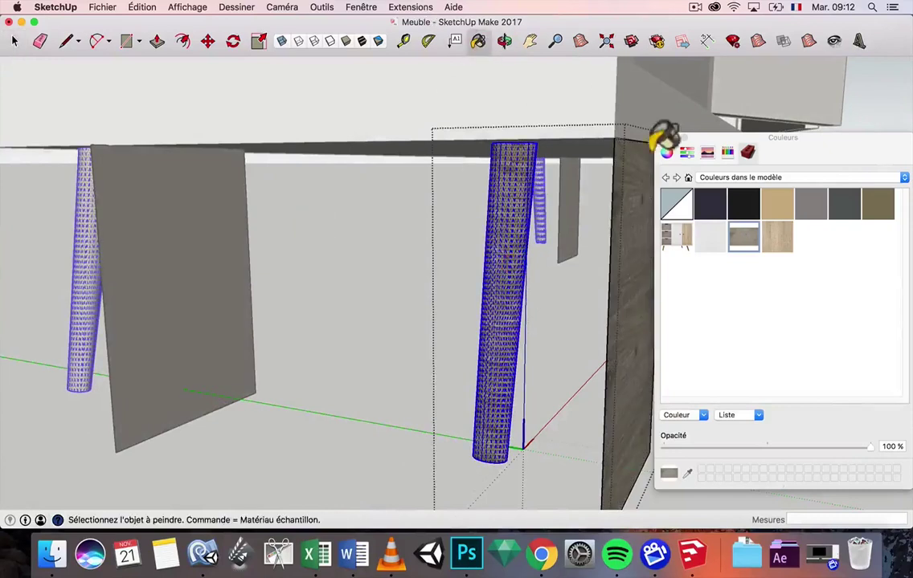
{"action": "mouse_move", "coordinate": [525, 194]}
{"action": "middle_mouse_down"}
{"action": "mouse_move", "coordinate": [505, 217]}
{"action": "mouse_move", "coordinate": [441, 210]}
{"action": "middle_mouse_up"}
{"action": "left_click", "coordinate": [13, 42]}
{"action": "left_click", "coordinate": [321, 244]}
- Examine the wood grain on the legs from several sides against the rectangles beside them
{"action": "mouse_move", "coordinate": [321, 244]}
{"action": "middle_mouse_down"}
{"action": "mouse_move", "coordinate": [415, 252]}
{"action": "mouse_move", "coordinate": [82, 224]}
{"action": "mouse_move", "coordinate": [167, 225]}
{"action": "mouse_move", "coordinate": [163, 215]}
{"action": "middle_mouse_up"}
{"action": "scroll", "coordinate": [265, 204], "scroll_direction": "up", "scroll_amount": 5}
{"action": "middle_click_drag", "start_coordinate": [265, 204], "coordinate": [538, 241]}
{"action": "scroll", "coordinate": [353, 218], "scroll_direction": "down", "scroll_amount": 3}
{"action": "scroll", "coordinate": [498, 243], "scroll_direction": "down", "scroll_amount": 5}
{"action": "scroll", "coordinate": [467, 244], "scroll_direction": "up", "scroll_amount": 6}
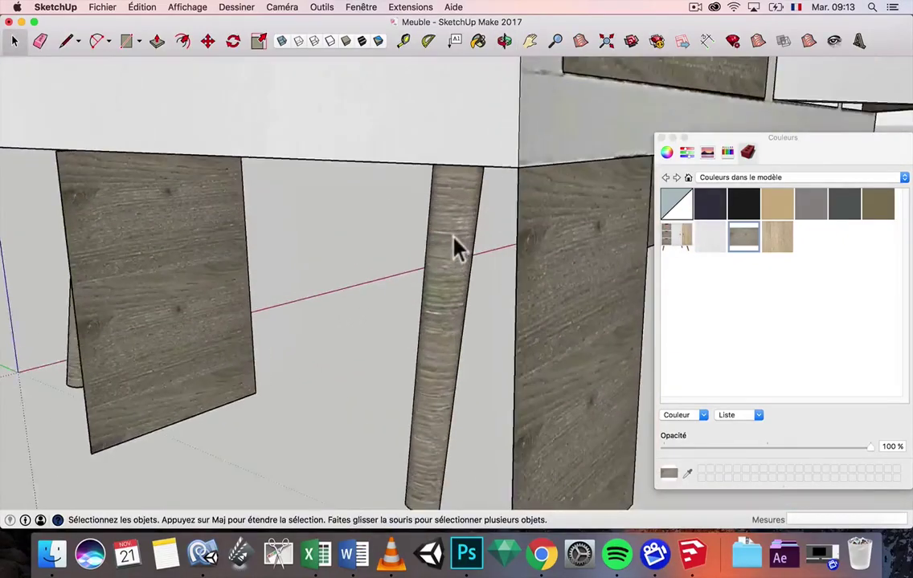
{"action": "middle_click_drag", "start_coordinate": [454, 249], "coordinate": [368, 241]}
{"action": "scroll", "coordinate": [370, 244], "scroll_direction": "down", "scroll_amount": 2}
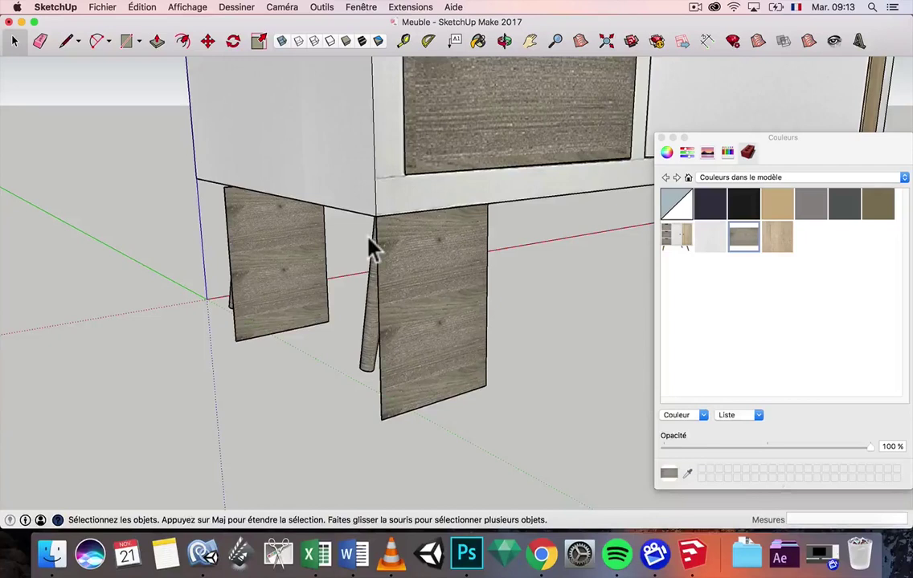
- Delete the helper rectangle inside the leg component and leave the component
{"action": "scroll", "coordinate": [371, 246], "scroll_direction": "down", "scroll_amount": 4}
{"action": "mouse_move", "coordinate": [397, 288]}
{"action": "middle_mouse_down"}
{"action": "mouse_move", "coordinate": [475, 265]}
{"action": "mouse_move", "coordinate": [551, 265]}
{"action": "mouse_move", "coordinate": [394, 285]}
{"action": "middle_mouse_up"}
{"action": "double_click", "coordinate": [404, 286]}
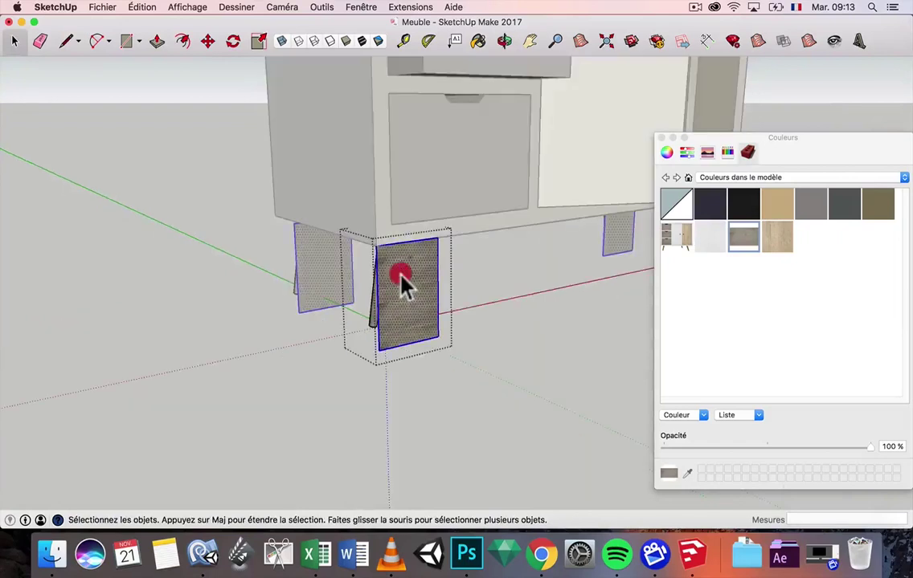
{"action": "key", "text": "Delete"}
{"action": "left_click", "coordinate": [460, 290]}
{"action": "middle_click_drag", "start_coordinate": [460, 291], "coordinate": [307, 332]}
{"action": "scroll", "coordinate": [307, 331], "scroll_direction": "down", "scroll_amount": 8}
- Inspect the whole cabinet from several angles, checking the body and the complete assembly by selecting them
{"action": "middle_click_drag", "start_coordinate": [356, 310], "coordinate": [356, 194]}
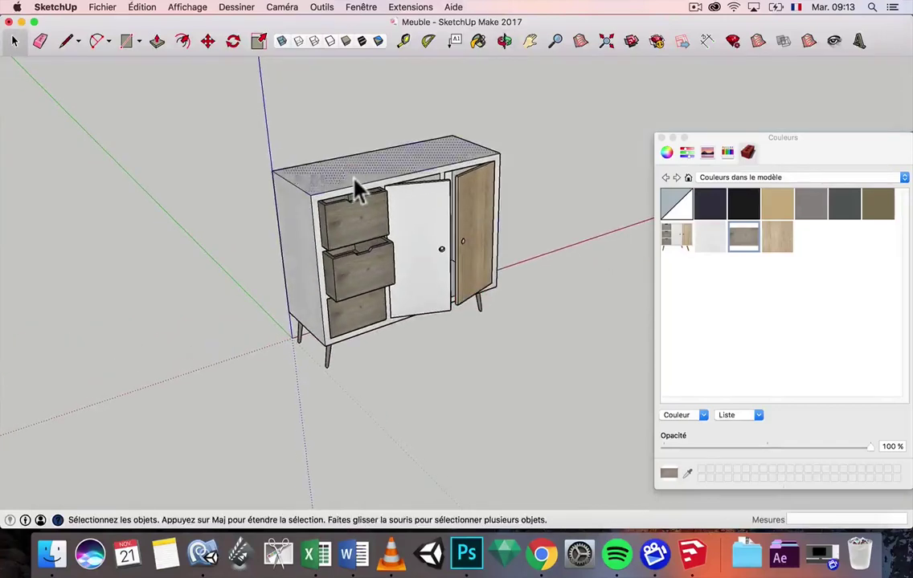
{"action": "left_click", "coordinate": [357, 190]}
{"action": "scroll", "coordinate": [358, 190], "scroll_direction": "up", "scroll_amount": 3}
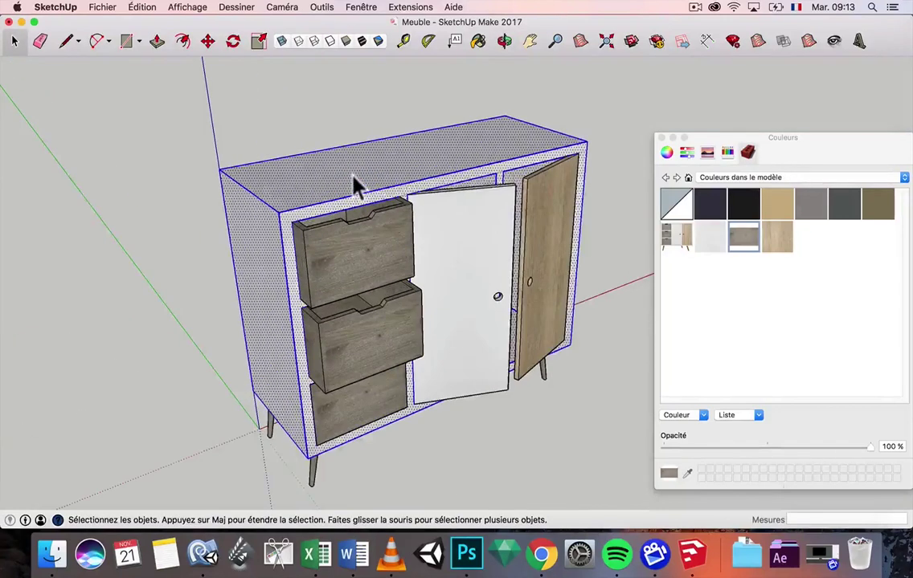
{"action": "middle_click_drag", "start_coordinate": [354, 181], "coordinate": [306, 216]}
{"action": "scroll", "coordinate": [305, 215], "scroll_direction": "down", "scroll_amount": 3}
{"action": "left_click_drag", "start_coordinate": [196, 120], "coordinate": [566, 411]}
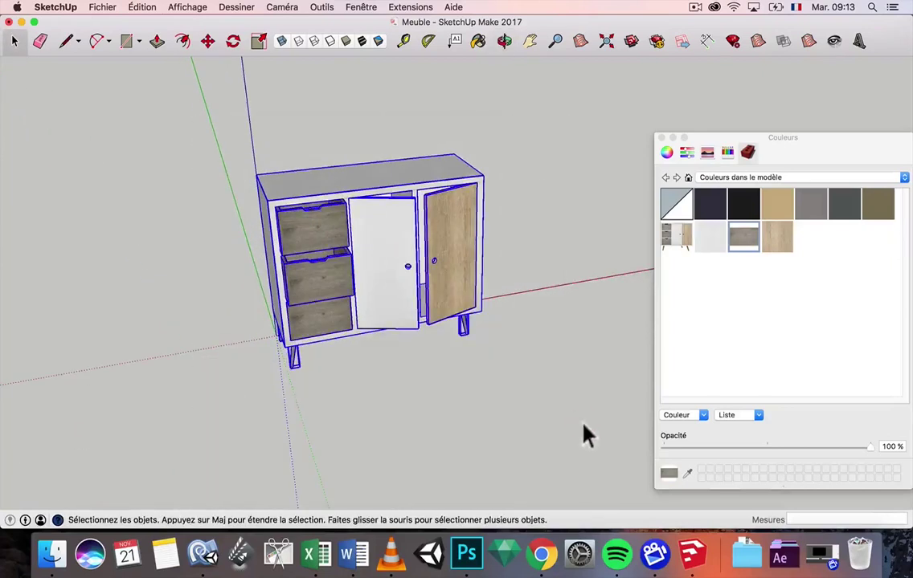
{"action": "left_click", "coordinate": [528, 355]}
{"action": "middle_click_drag", "start_coordinate": [527, 356], "coordinate": [352, 297]}
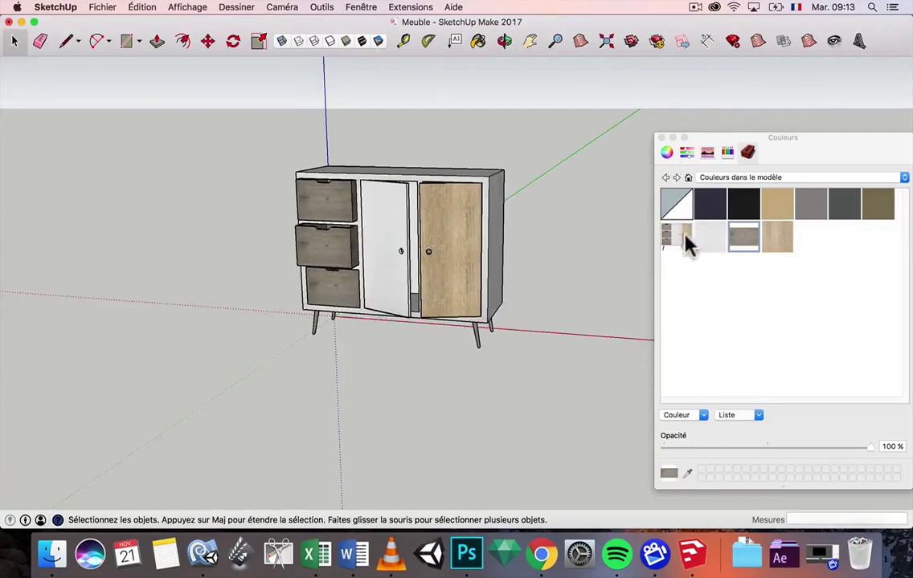
- Purge the unused elements from the model's statistics information, close the model information and save the file
{"action": "left_click", "coordinate": [363, 12]}
{"action": "left_click", "coordinate": [359, 10]}
{"action": "left_click", "coordinate": [368, 9]}
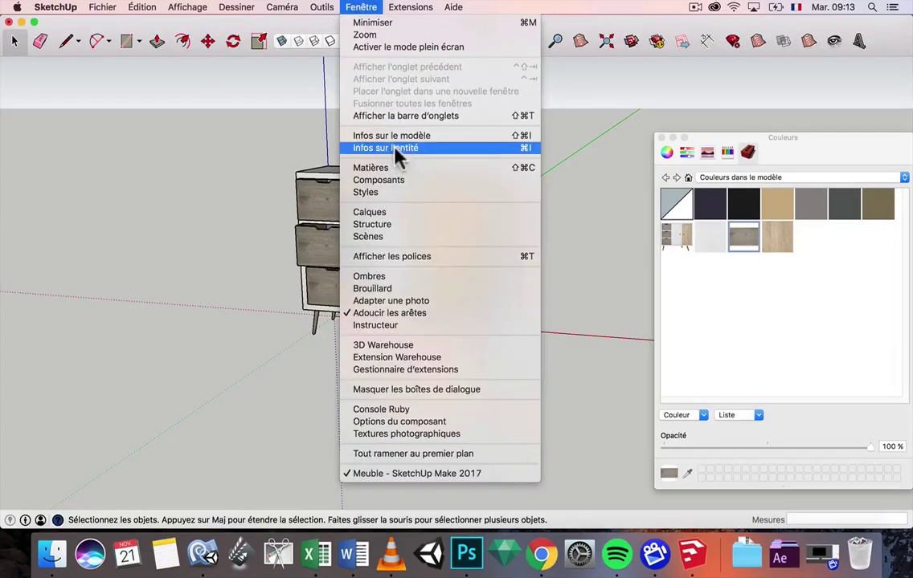
{"action": "left_click", "coordinate": [399, 138]}
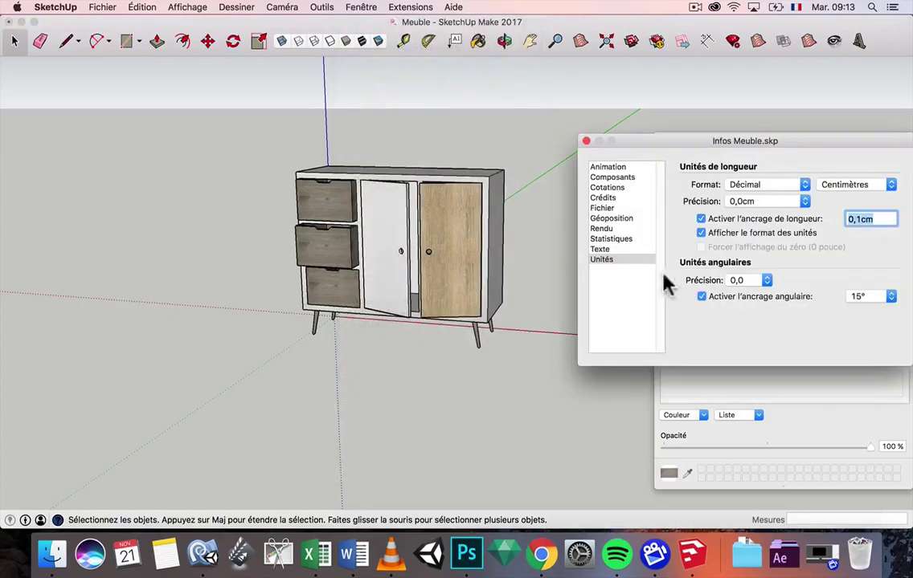
{"action": "left_click", "coordinate": [610, 239]}
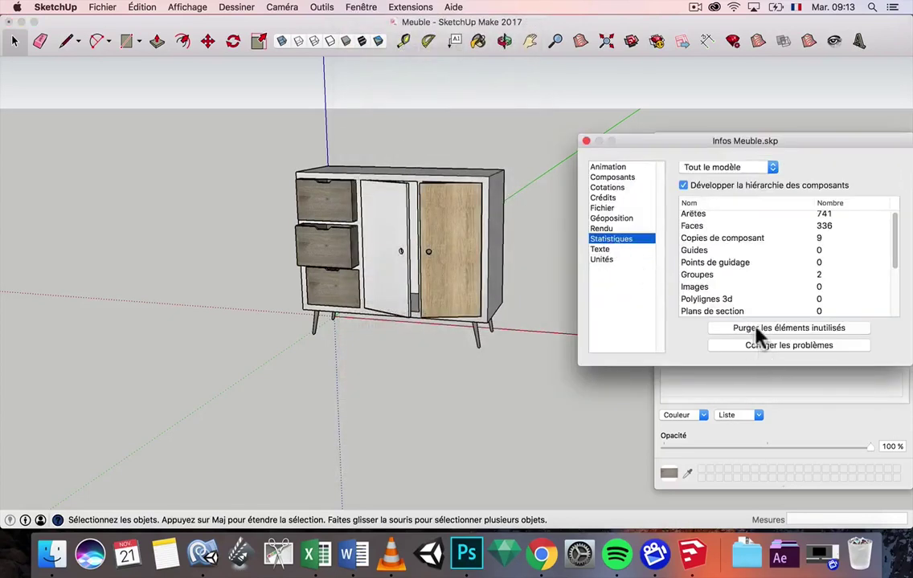
{"action": "left_click", "coordinate": [586, 143]}
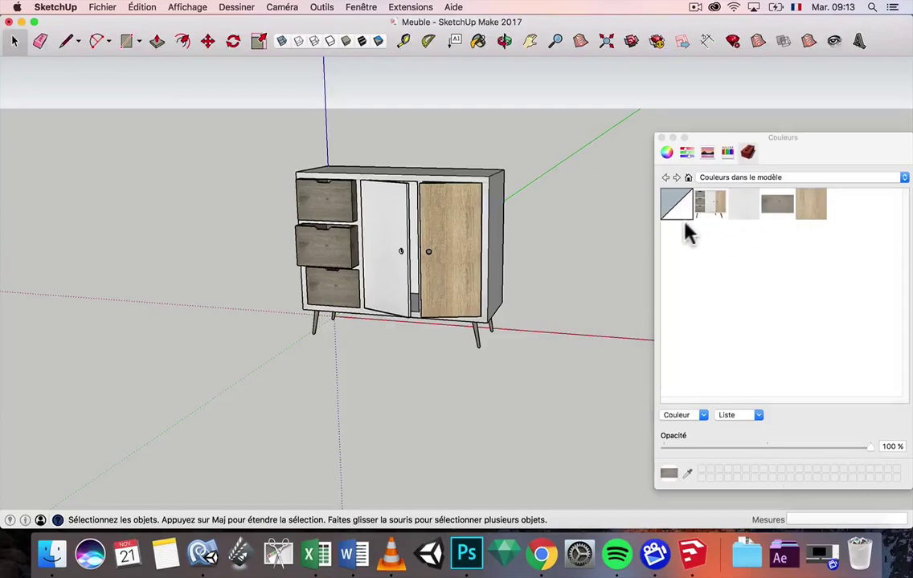
{"action": "key", "text": "super+s"}
- Edit the name of the full cabinet photo material and name the plain white material Blanc
{"action": "double_click", "coordinate": [713, 205]}
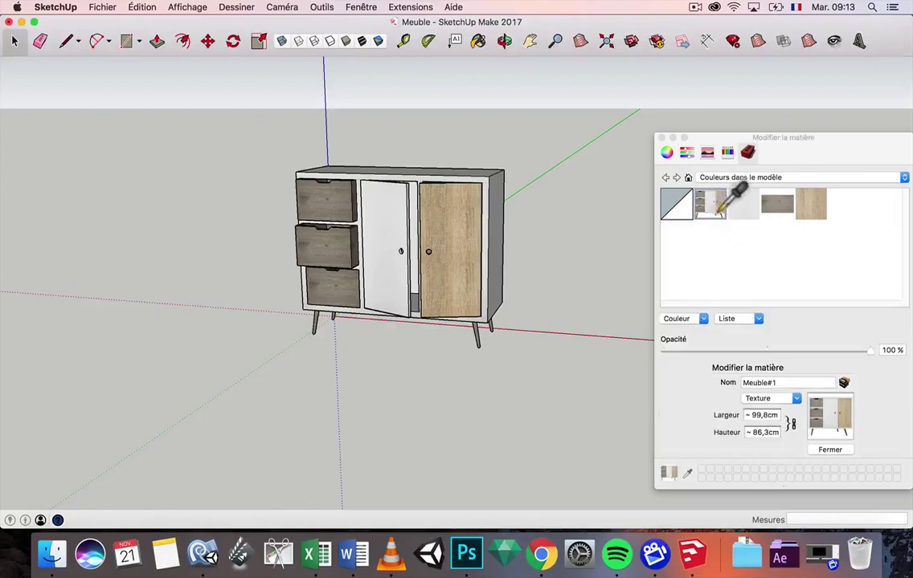
{"action": "left_click", "coordinate": [788, 383]}
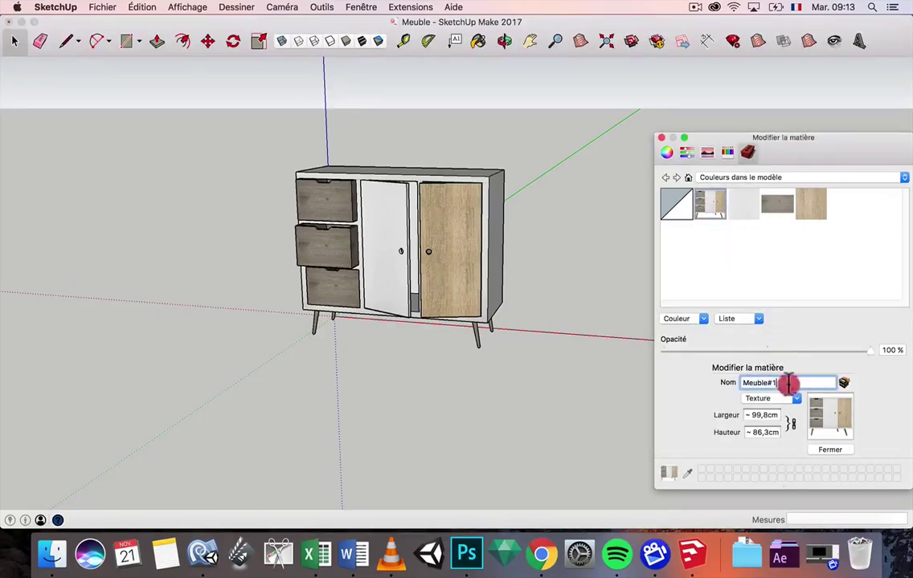
{"action": "key", "text": "Return"}
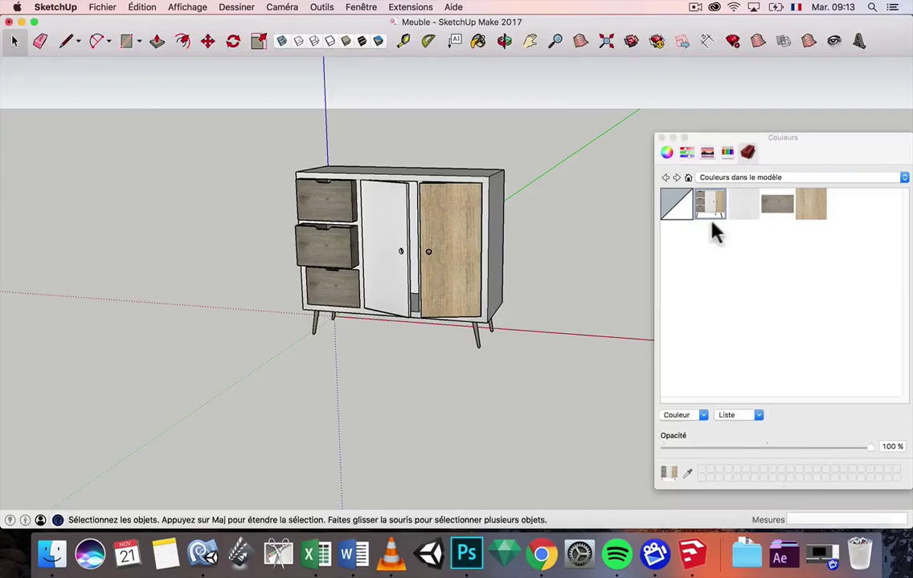
{"action": "double_click", "coordinate": [742, 203]}
{"action": "left_click", "coordinate": [773, 382]}
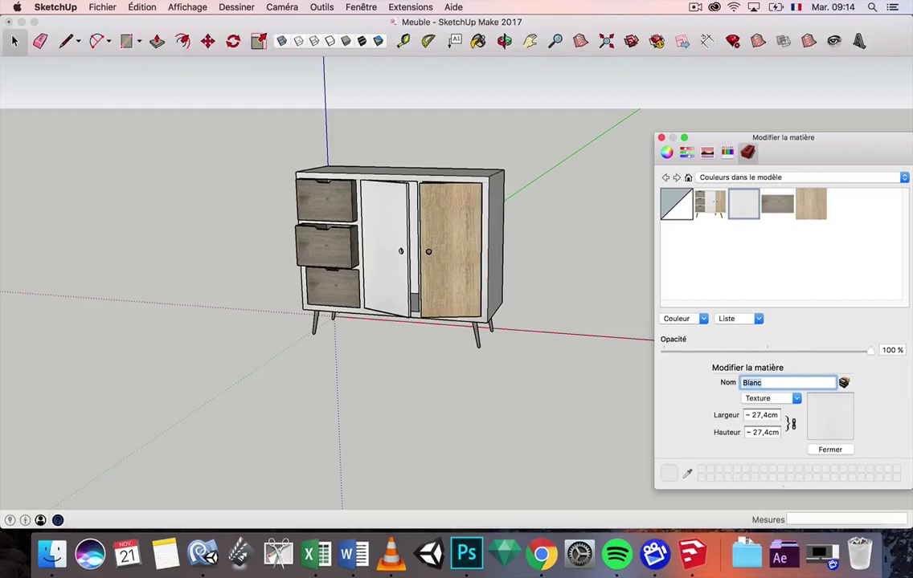
- Rename the grey-brown wood material with a name starting with "Boisfon" and the light wood material as Boisclair
{"action": "double_click", "coordinate": [776, 203]}
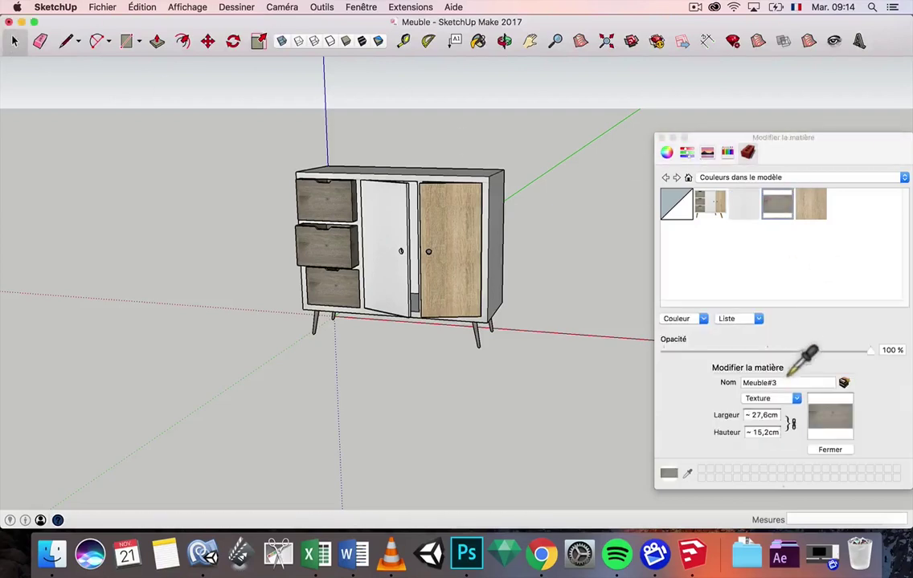
{"action": "left_click", "coordinate": [777, 383]}
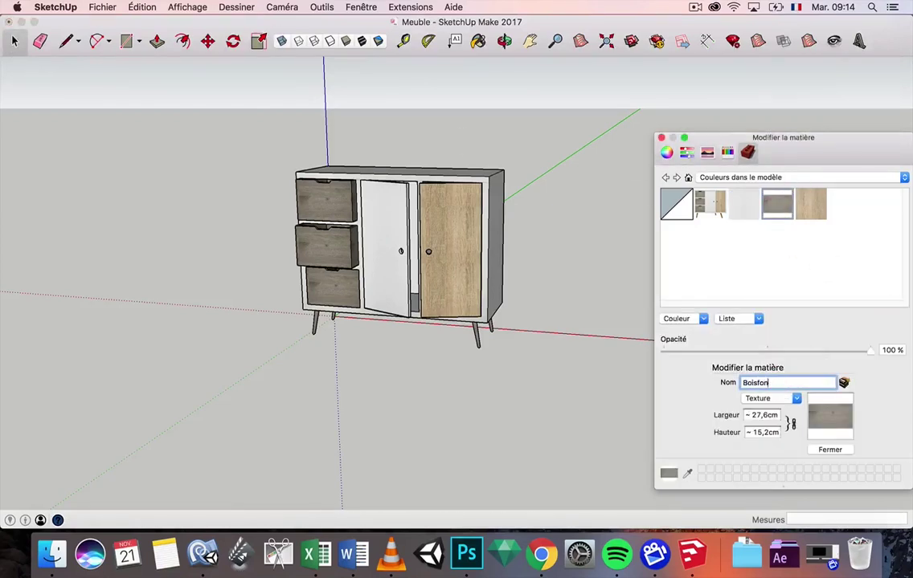
{"action": "left_click", "coordinate": [230, 92]}
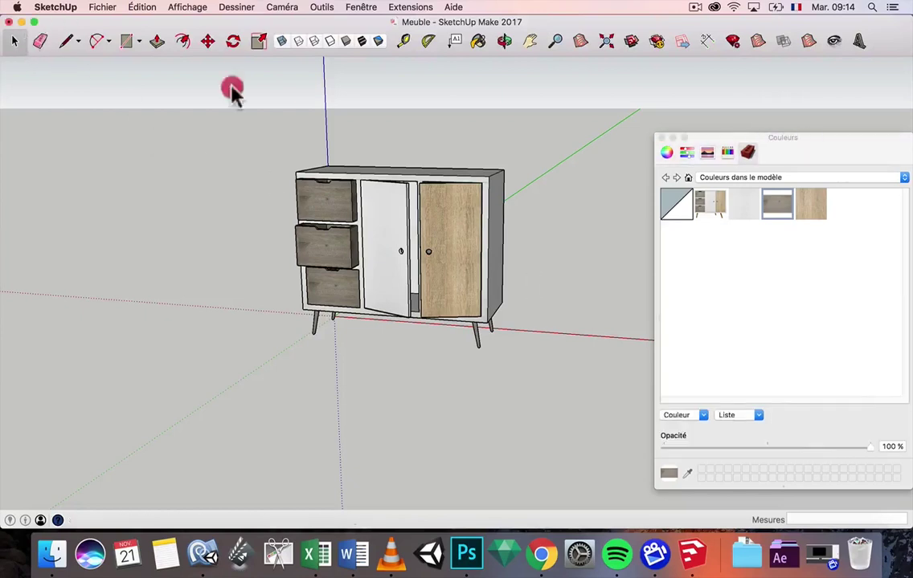
{"action": "double_click", "coordinate": [807, 202]}
{"action": "left_click", "coordinate": [757, 384]}
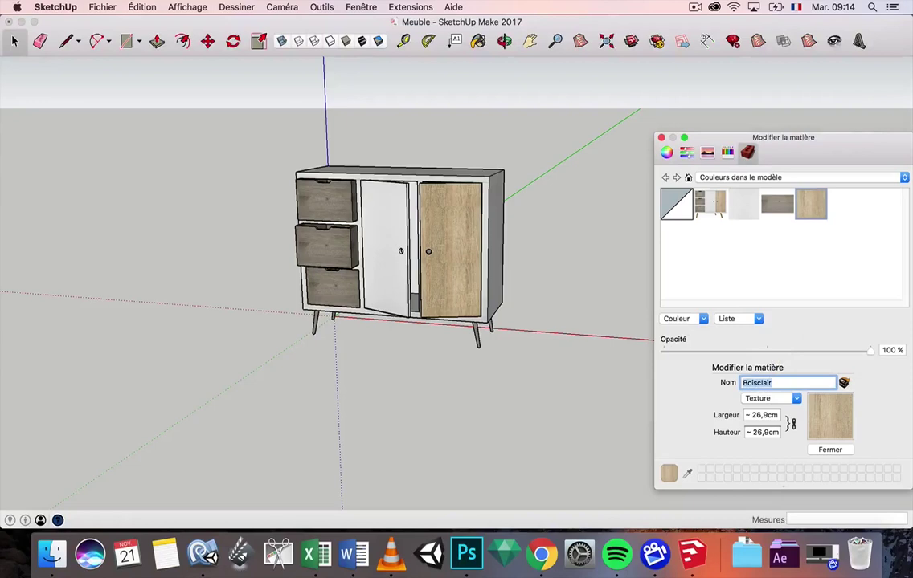
- Finish editing the light wood material, check the cabinet from the front and close the materials window
{"action": "left_click", "coordinate": [14, 42]}
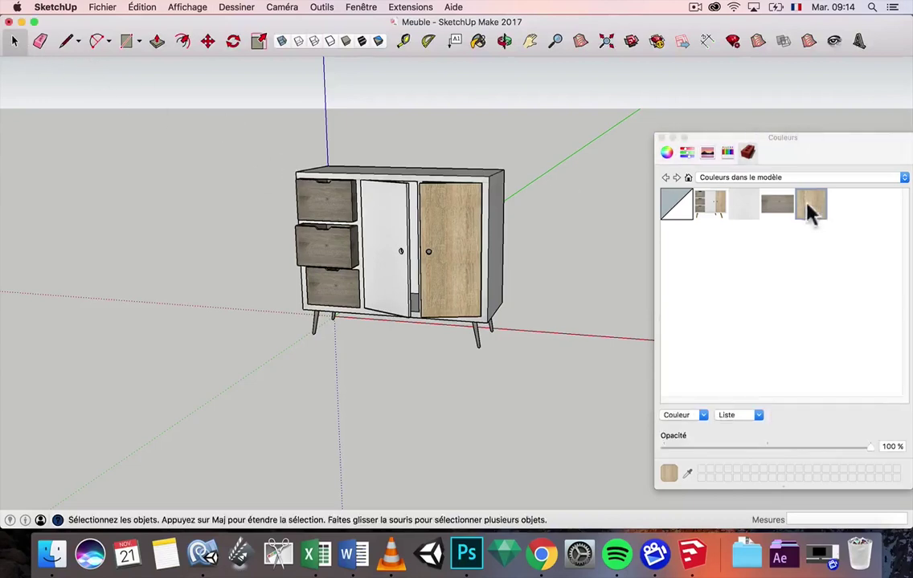
{"action": "scroll", "coordinate": [454, 270], "scroll_direction": "up", "scroll_amount": 3}
{"action": "middle_click_drag", "start_coordinate": [475, 236], "coordinate": [332, 190]}
{"action": "scroll", "coordinate": [410, 217], "scroll_direction": "down", "scroll_amount": 3}
{"action": "middle_click_drag", "start_coordinate": [412, 219], "coordinate": [775, 270]}
{"action": "middle_click_drag", "start_coordinate": [479, 224], "coordinate": [274, 172]}
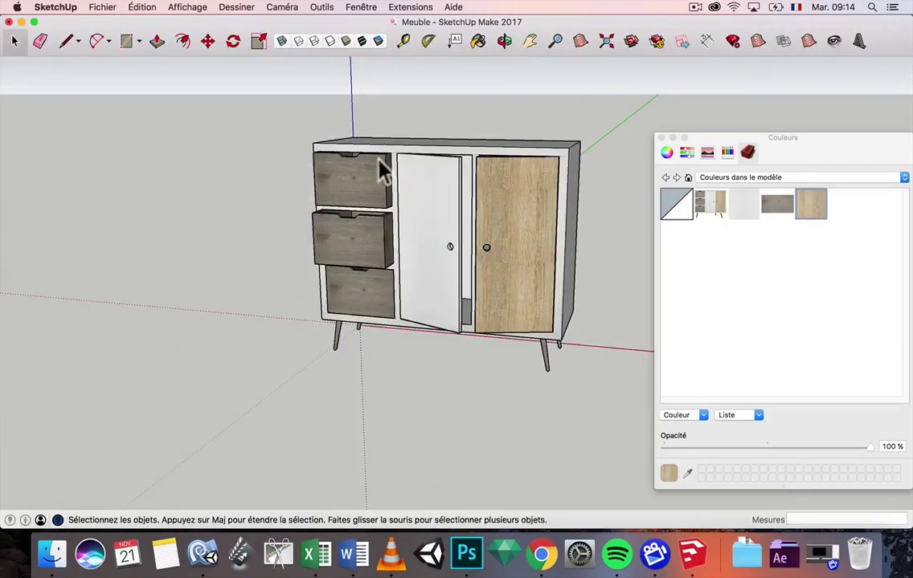
{"action": "left_click", "coordinate": [660, 137]}
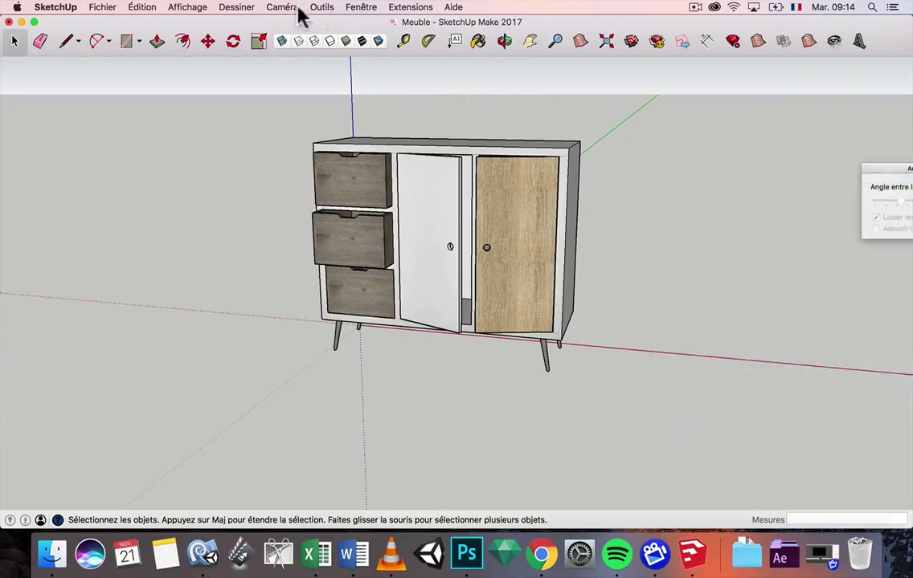
- Show the layers list beside the cabinet and check the cabinet group by selecting and deselecting it
{"action": "left_click", "coordinate": [358, 8]}
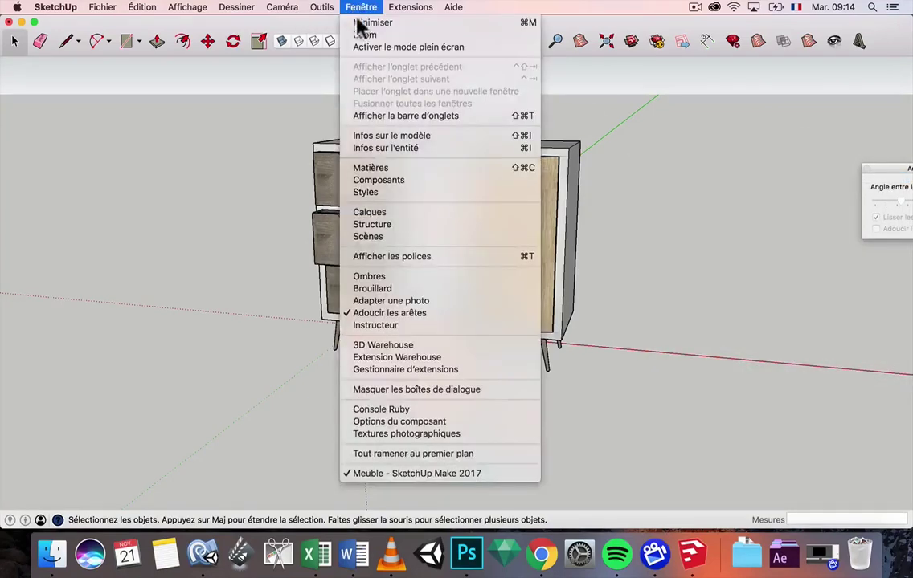
{"action": "left_click", "coordinate": [401, 214]}
{"action": "left_click_drag", "start_coordinate": [789, 133], "coordinate": [734, 86]}
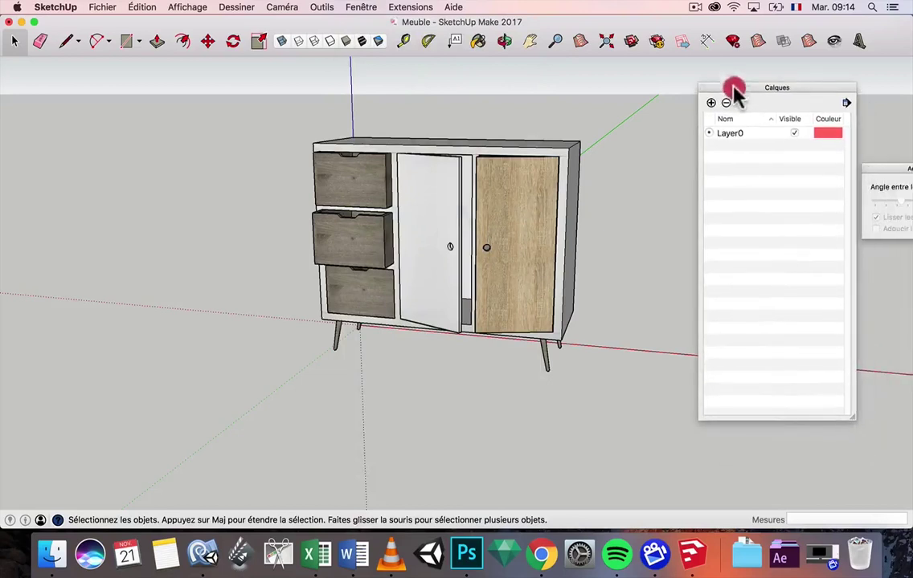
{"action": "left_click", "coordinate": [537, 208]}
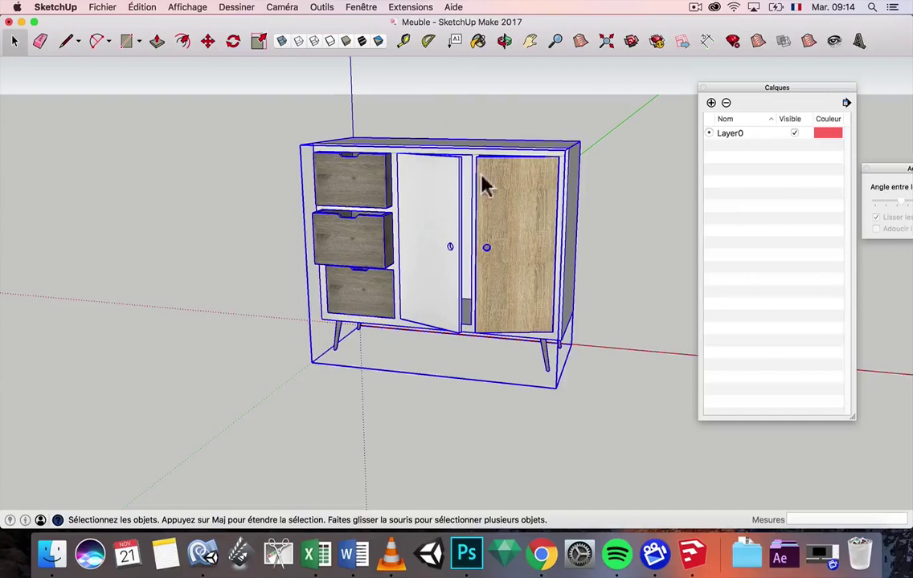
{"action": "left_click", "coordinate": [585, 204]}
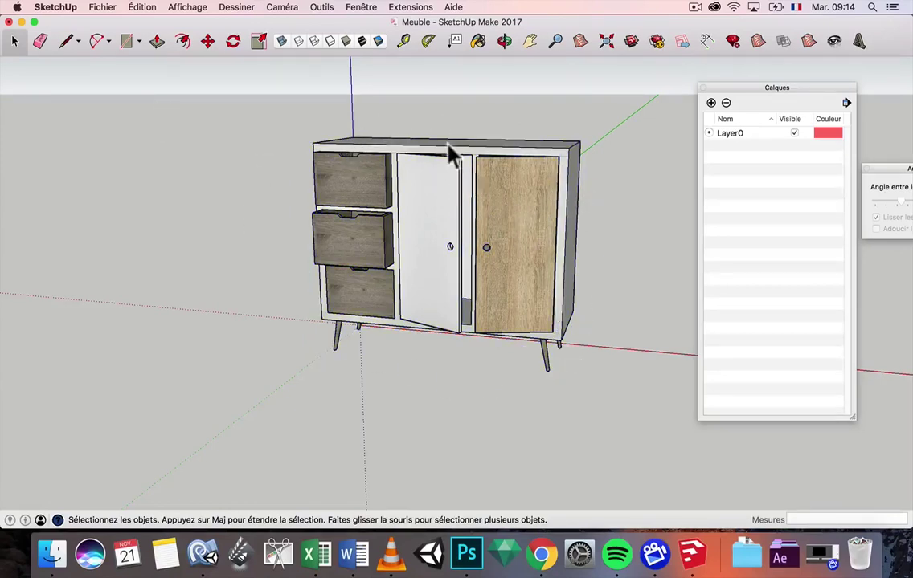
- Put the whole cabinet group on a new layer named Meuble through its entity information
{"action": "left_click", "coordinate": [394, 7]}
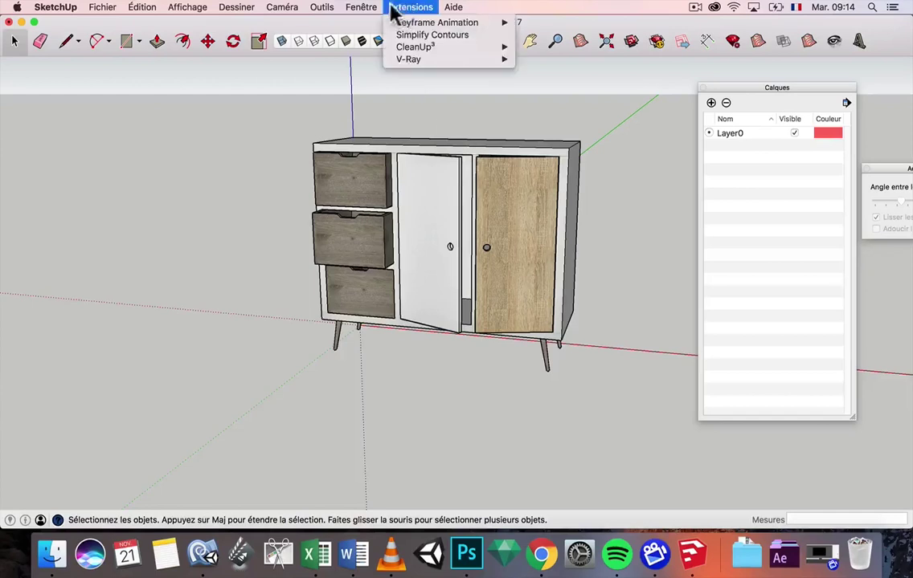
{"action": "mouse_move", "coordinate": [361, 7]}
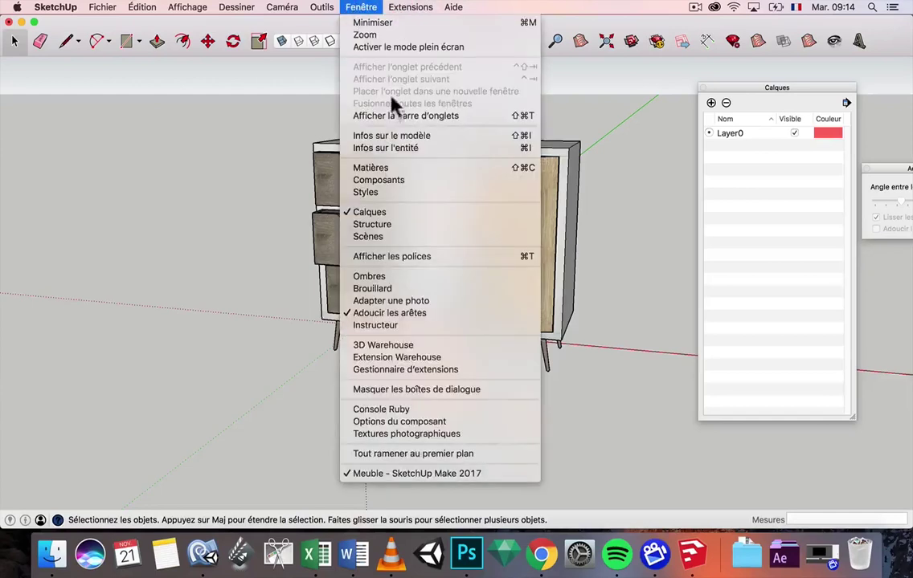
{"action": "left_click", "coordinate": [407, 151]}
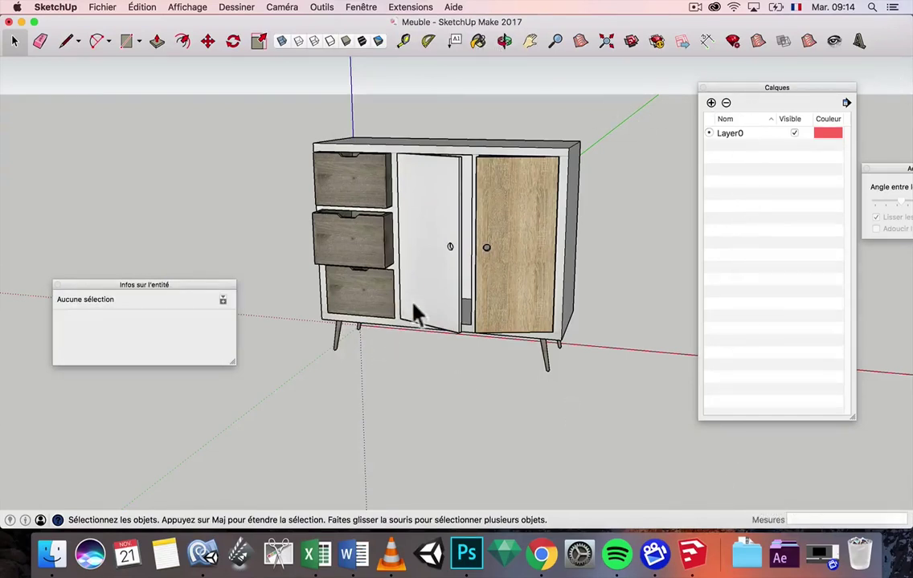
{"action": "left_click", "coordinate": [413, 191]}
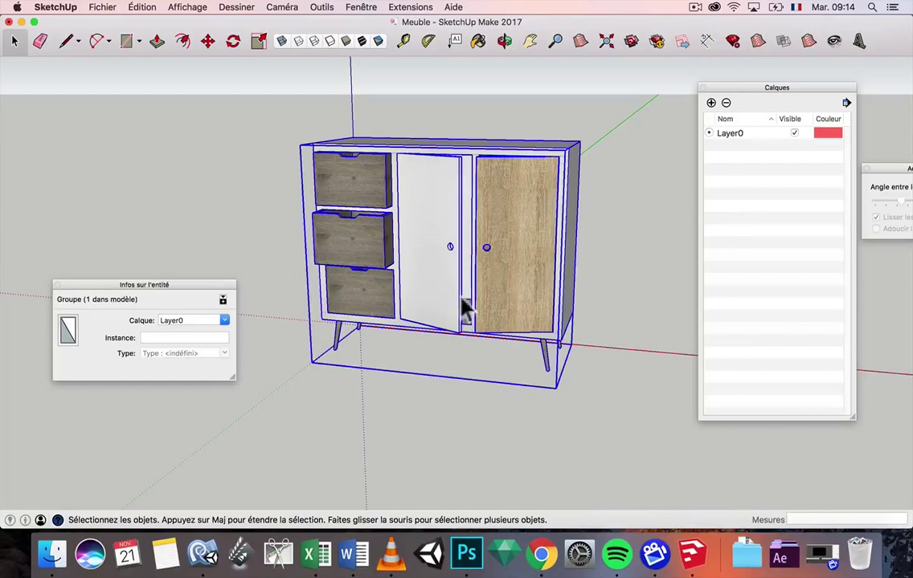
{"action": "left_click", "coordinate": [173, 320]}
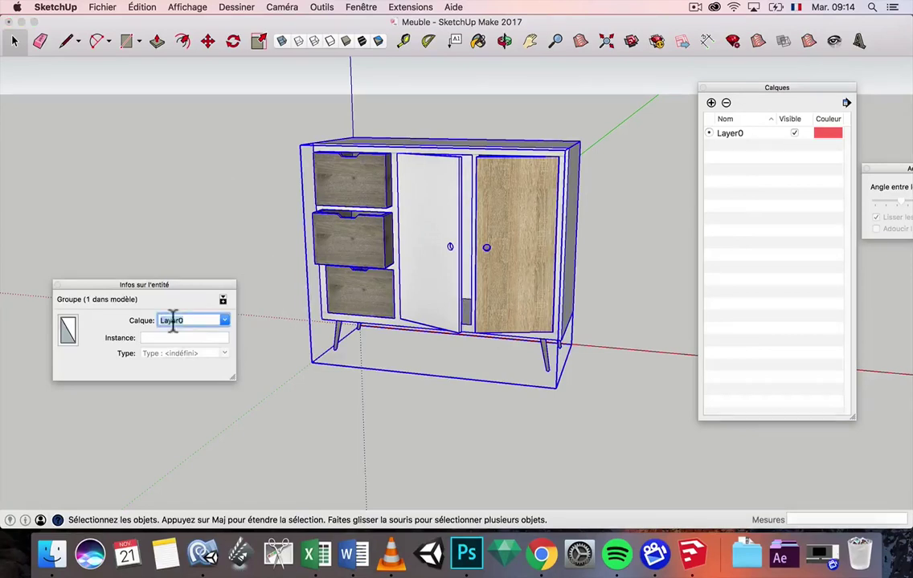
{"action": "type", "text": "Meuble"}
{"action": "key", "text": "Return"}
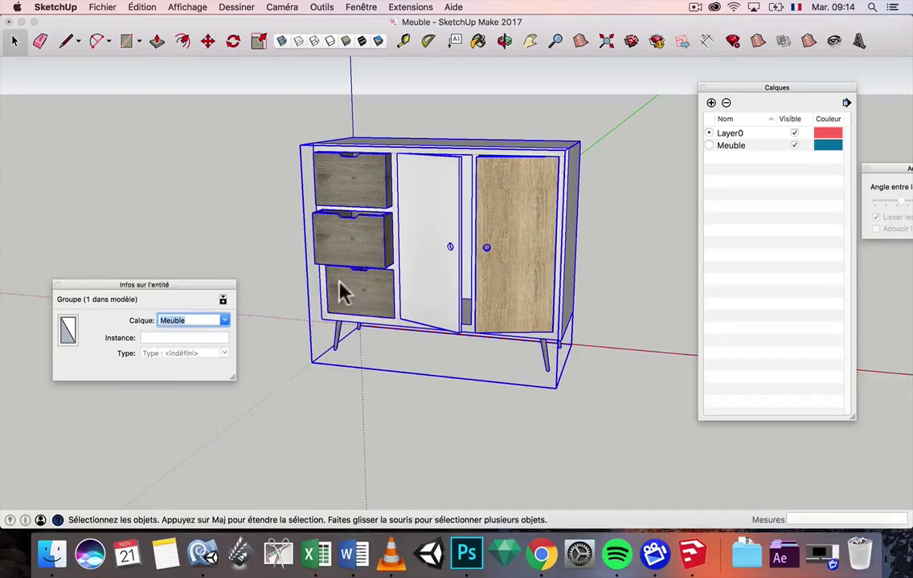
{"action": "left_click", "coordinate": [57, 285]}
{"action": "left_click", "coordinate": [151, 255]}
{"action": "scroll", "coordinate": [530, 211], "scroll_direction": "up", "scroll_amount": 2}
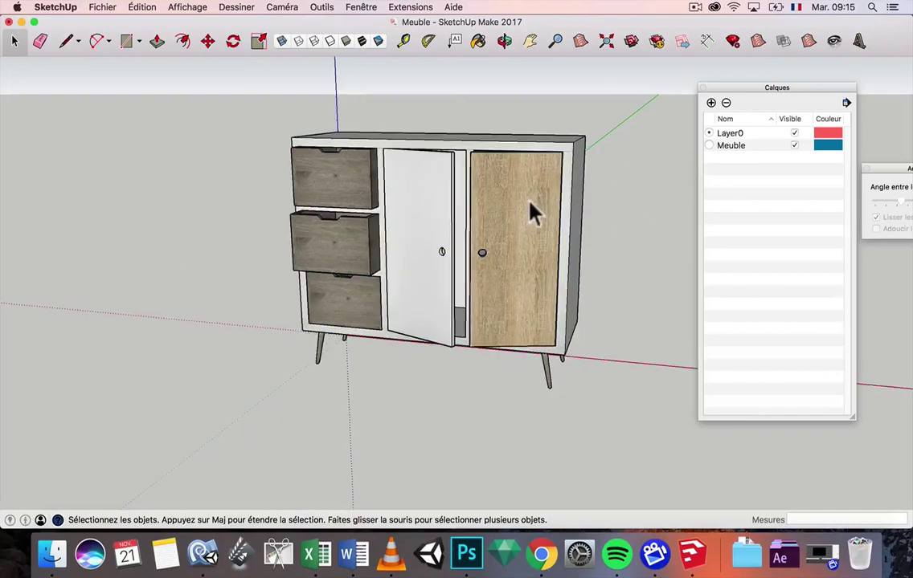
- Add a layer named Portes
{"action": "left_click", "coordinate": [711, 103]}
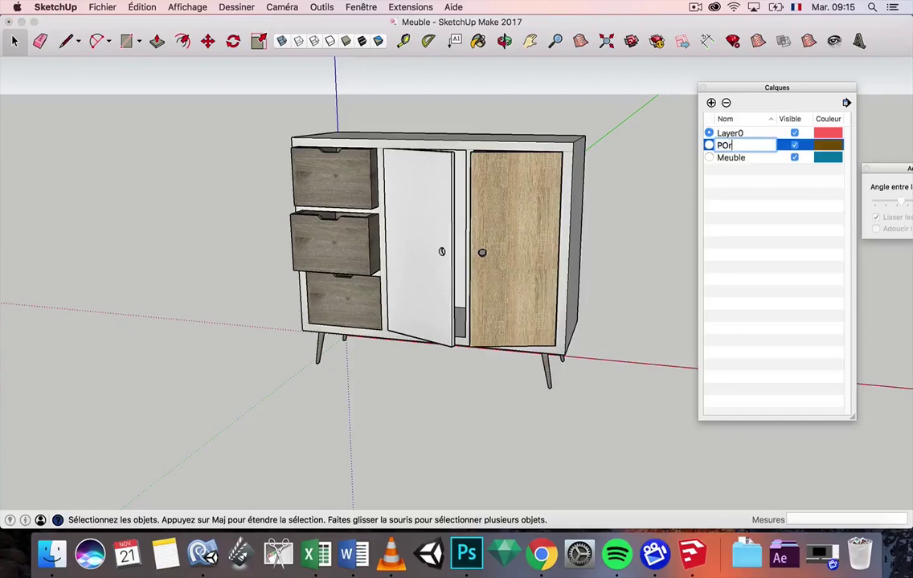
{"action": "type", "text": "Portes"}
{"action": "key", "text": "Return"}
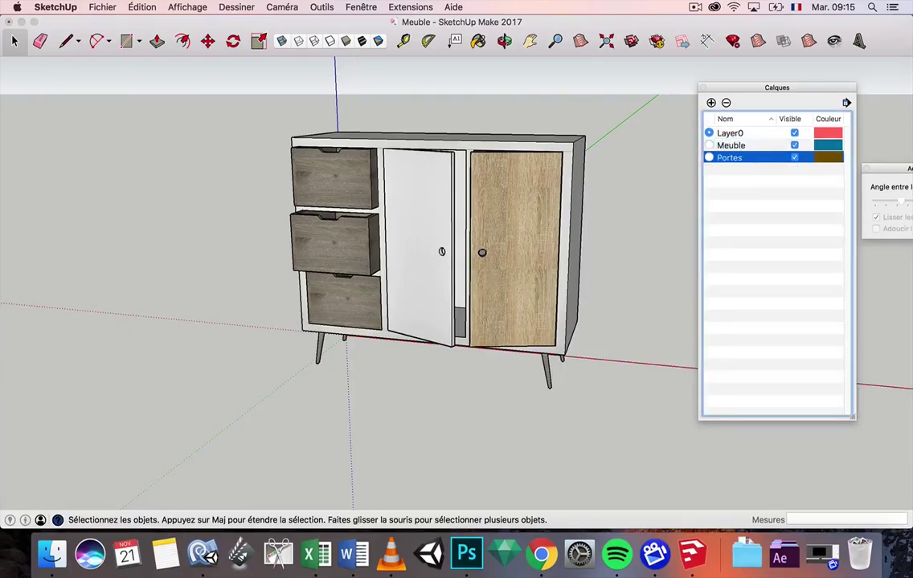
- Assign the white door and the light wood door inside the cabinet group to the Portes layer
{"action": "double_click", "coordinate": [499, 184]}
{"action": "left_click", "coordinate": [502, 193]}
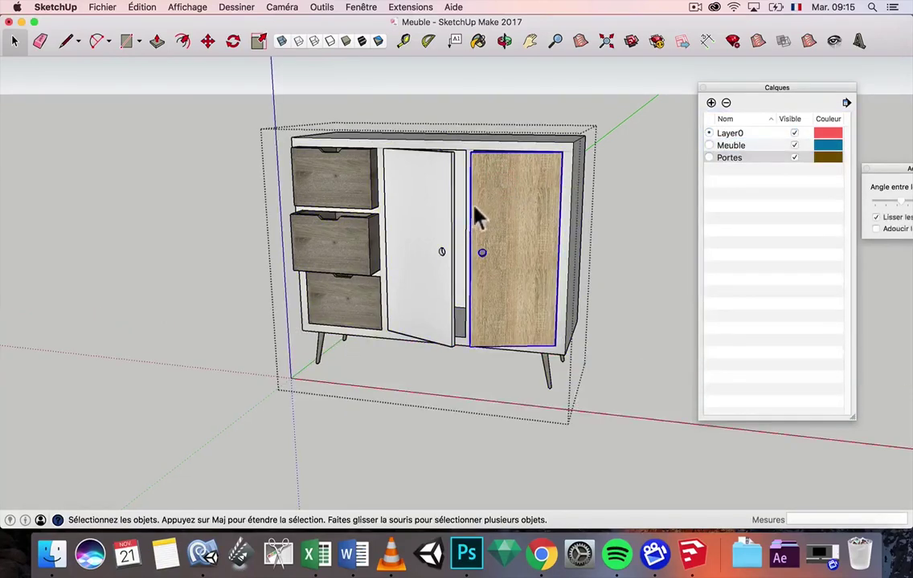
{"action": "left_click", "coordinate": [429, 226], "text": "shift"}
{"action": "left_click", "coordinate": [358, 8]}
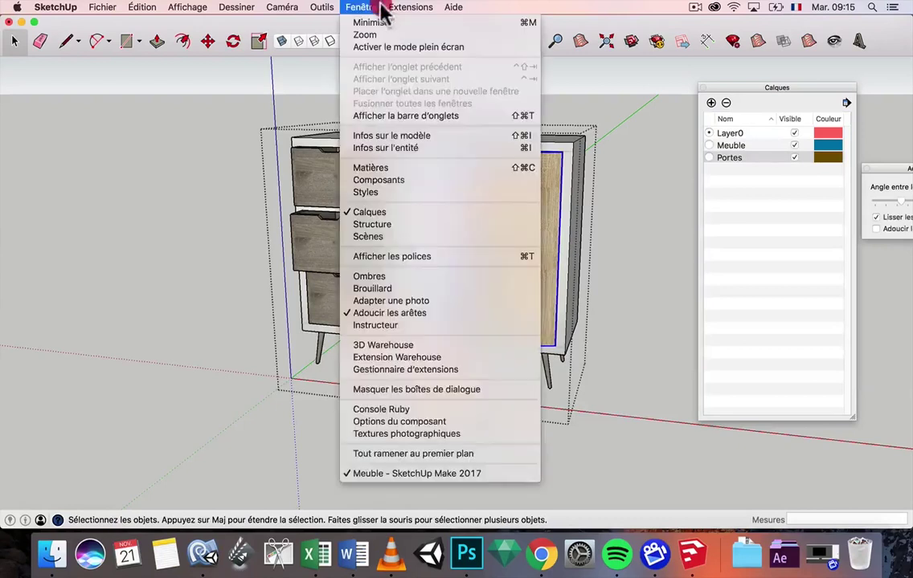
{"action": "left_click", "coordinate": [408, 151]}
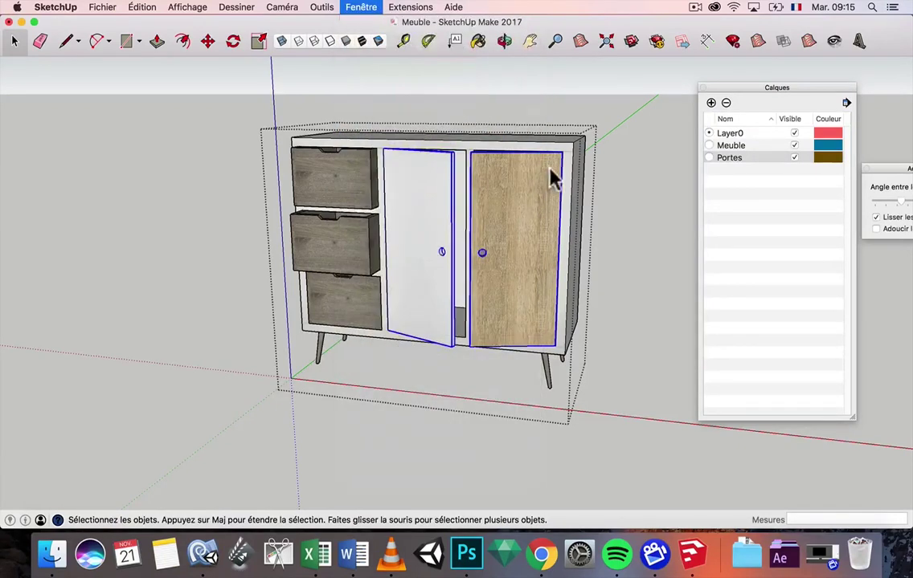
{"action": "left_click", "coordinate": [219, 321]}
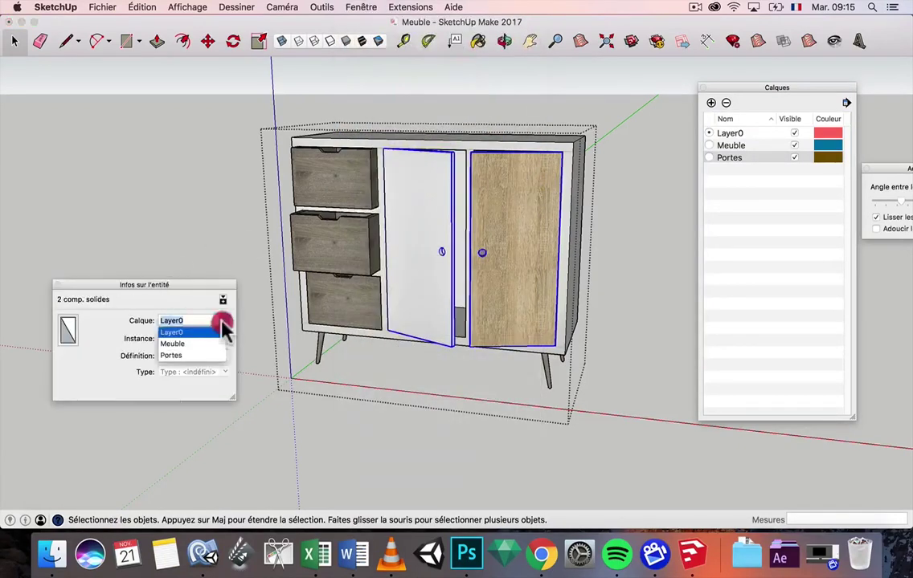
{"action": "left_click", "coordinate": [181, 355]}
- Create a layer named Tir, assign the three drawers to it and close the entity information
{"action": "left_click", "coordinate": [326, 172]}
{"action": "left_click", "coordinate": [346, 269], "text": "shift"}
{"action": "left_click", "coordinate": [347, 298], "text": "shift"}
{"action": "left_click", "coordinate": [170, 320]}
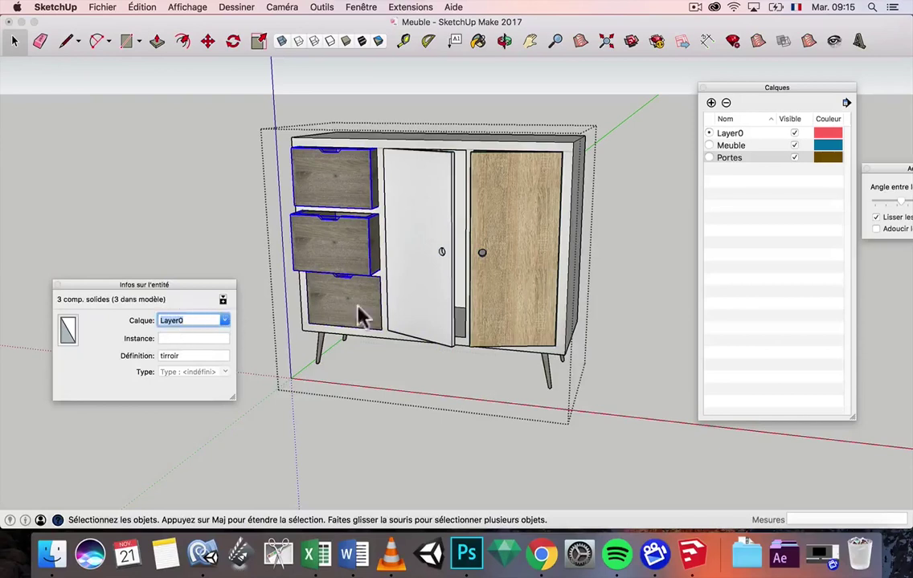
{"action": "left_click", "coordinate": [773, 204]}
{"action": "left_click", "coordinate": [711, 103]}
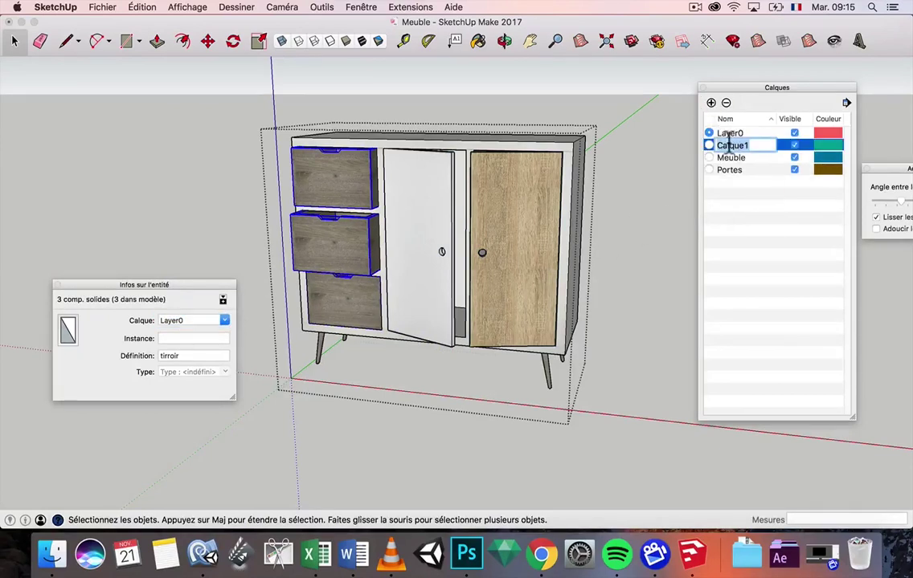
{"action": "type", "text": "Tir"}
{"action": "key", "text": "Return"}
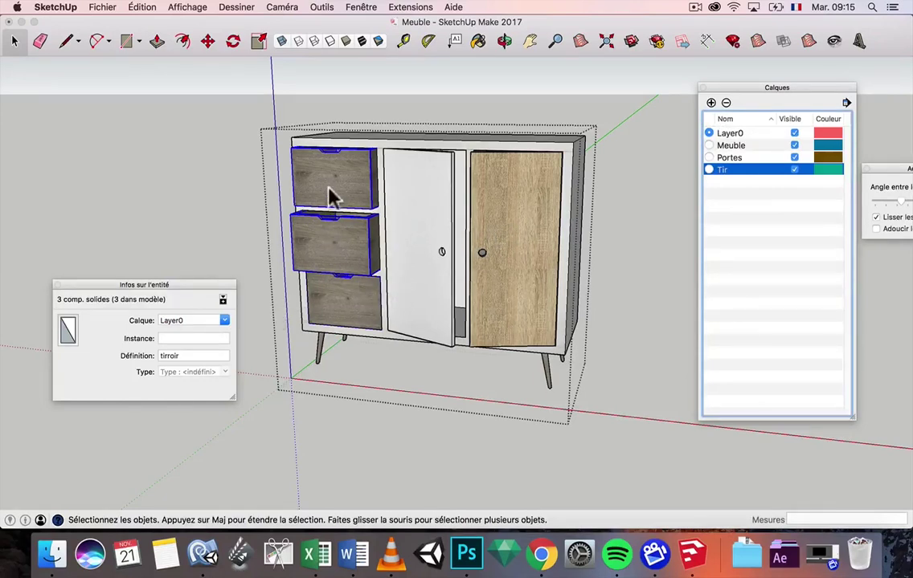
{"action": "left_click", "coordinate": [224, 320]}
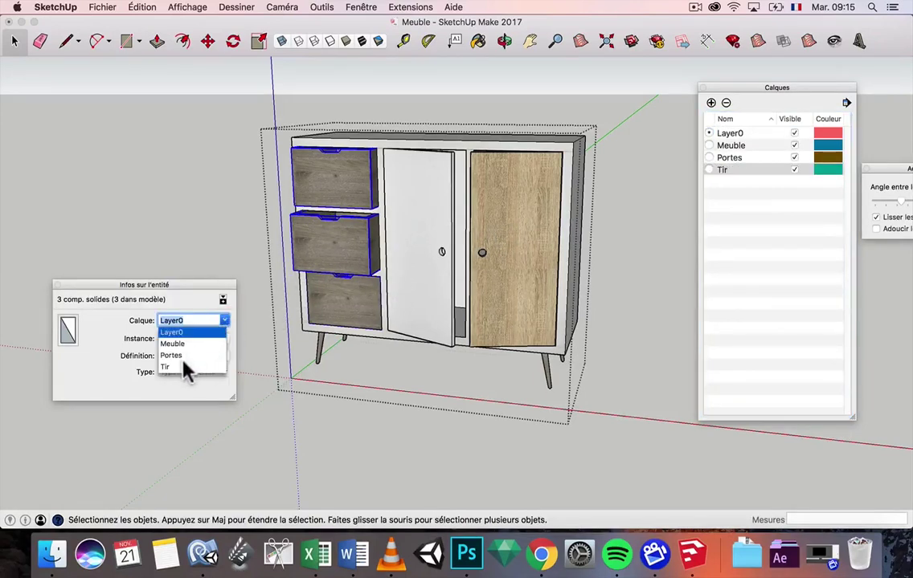
{"action": "left_click", "coordinate": [181, 370]}
{"action": "left_click", "coordinate": [58, 286]}
{"action": "left_click", "coordinate": [172, 252]}
- Select the four legs inside the cabinet group and add a layer named Pieds
{"action": "scroll", "coordinate": [175, 251], "scroll_direction": "down", "scroll_amount": 5}
{"action": "middle_click_drag", "start_coordinate": [269, 249], "coordinate": [426, 192]}
{"action": "scroll", "coordinate": [290, 292], "scroll_direction": "up", "scroll_amount": 5}
{"action": "middle_click_drag", "start_coordinate": [289, 291], "coordinate": [236, 270]}
{"action": "double_click", "coordinate": [226, 325]}
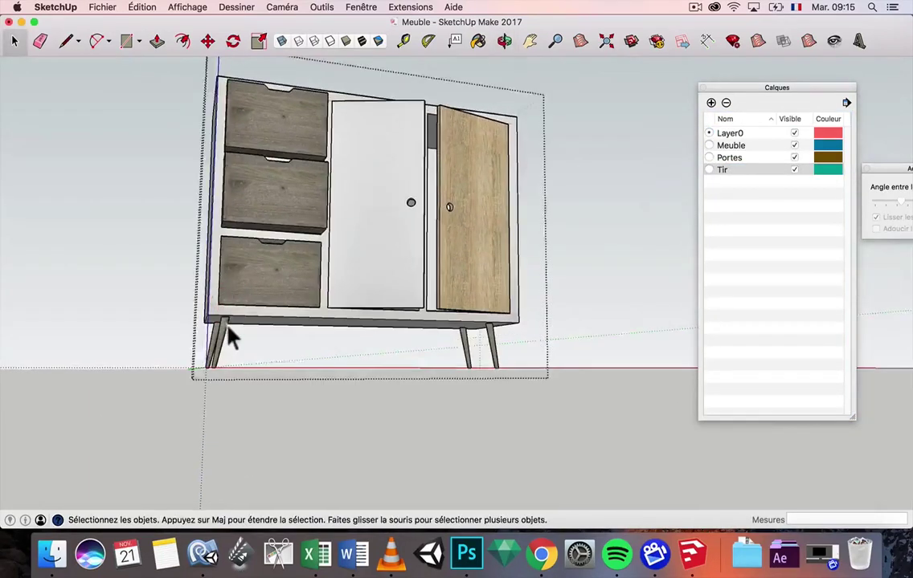
{"action": "scroll", "coordinate": [224, 331], "scroll_direction": "up", "scroll_amount": 4}
{"action": "left_click", "coordinate": [222, 331]}
{"action": "left_click", "coordinate": [206, 345], "text": "shift"}
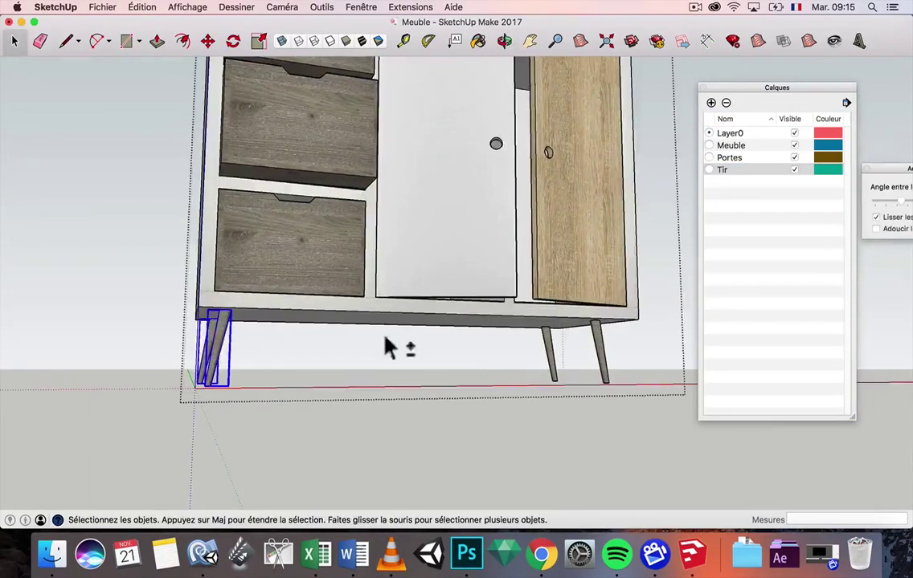
{"action": "left_click", "coordinate": [549, 350], "text": "shift"}
{"action": "left_click", "coordinate": [596, 341], "text": "shift"}
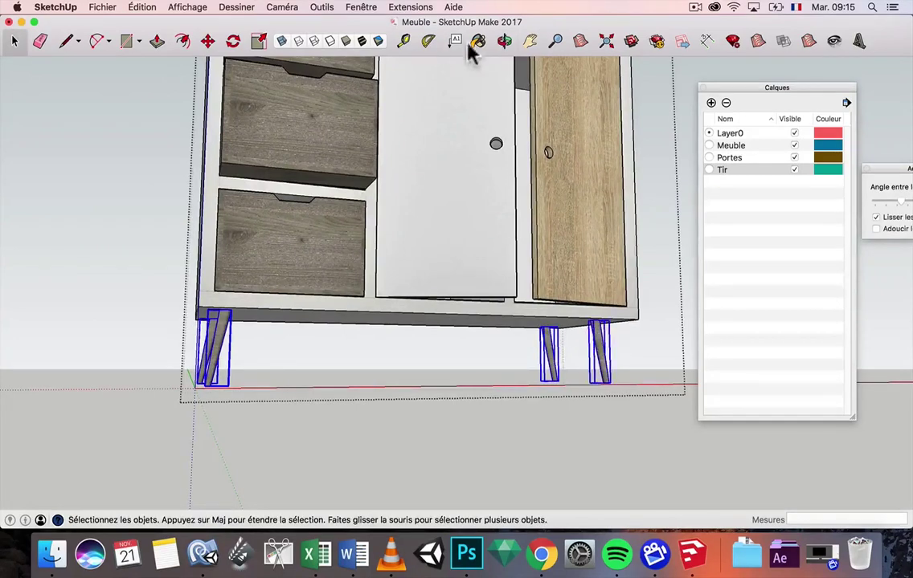
{"action": "left_click", "coordinate": [711, 103]}
{"action": "type", "text": "Pieds"}
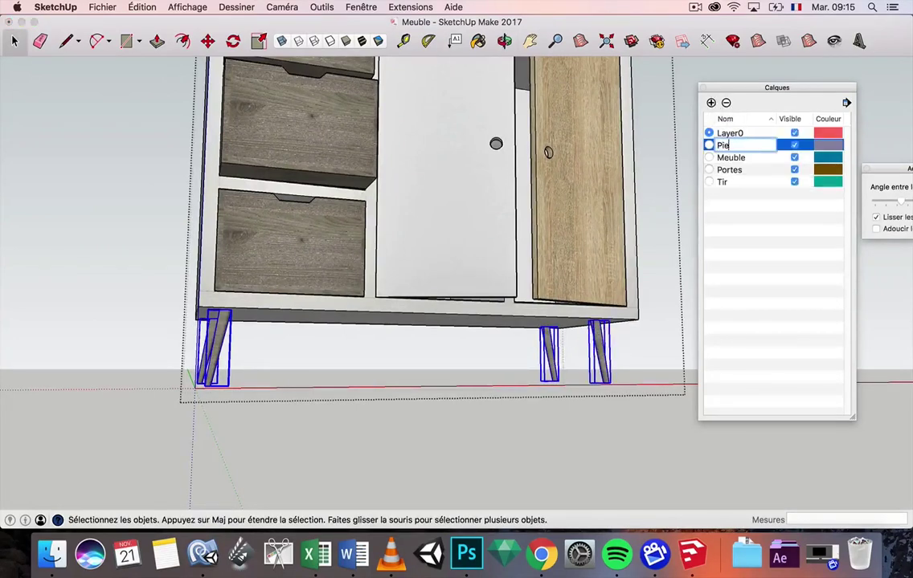
{"action": "key", "text": "Return"}
- Assign the four selected legs to the Pieds layer, close the entity information and exit the cabinet group
{"action": "left_click", "coordinate": [374, 7]}
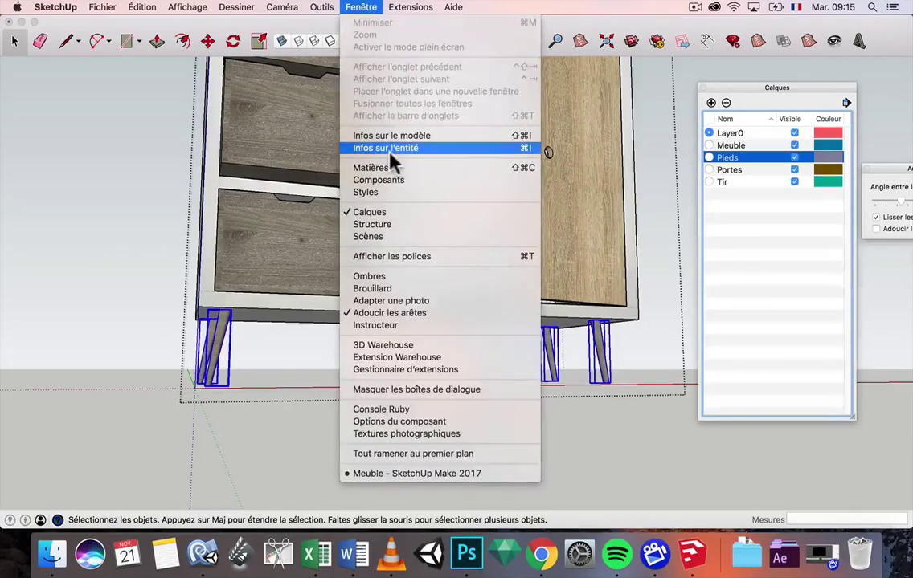
{"action": "left_click", "coordinate": [389, 148]}
{"action": "left_click", "coordinate": [207, 321]}
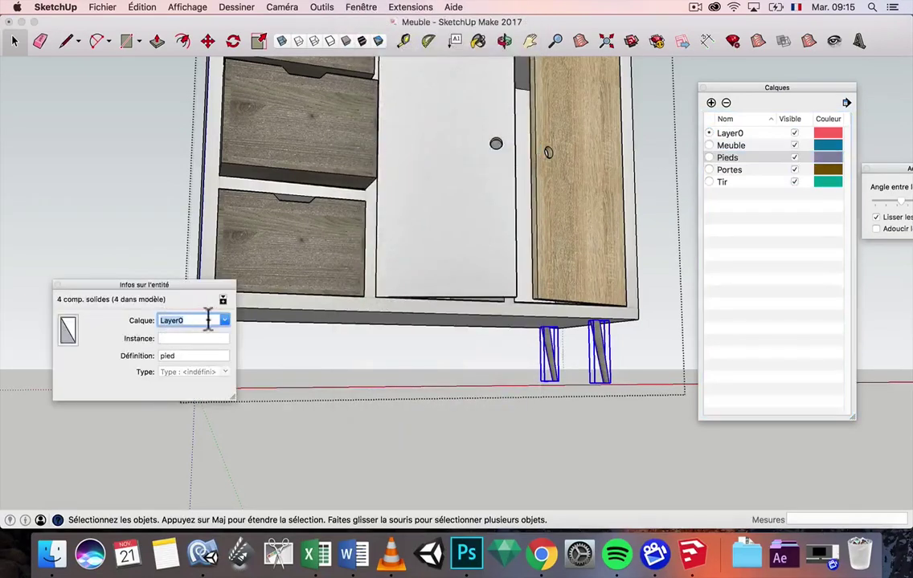
{"action": "left_click", "coordinate": [225, 321]}
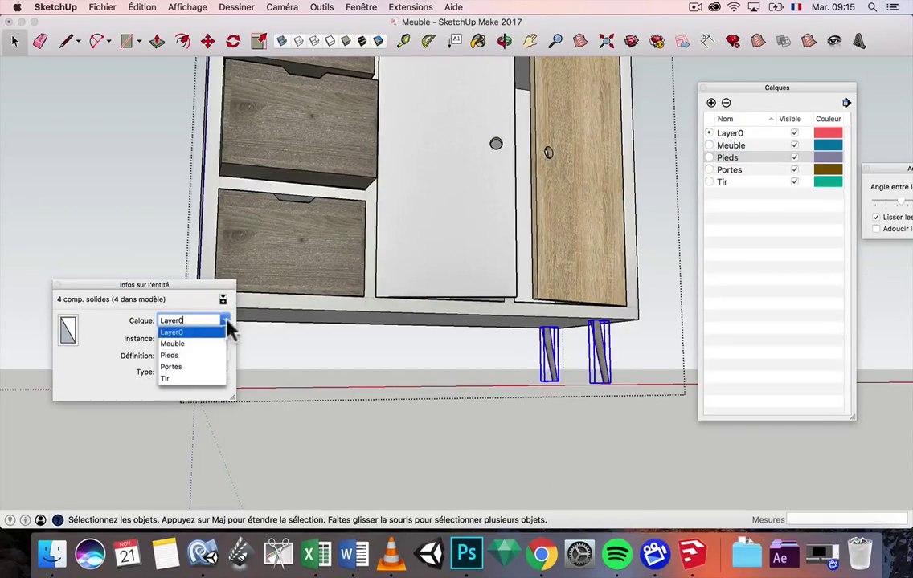
{"action": "left_click", "coordinate": [170, 356]}
{"action": "left_click", "coordinate": [58, 286]}
{"action": "scroll", "coordinate": [179, 261], "scroll_direction": "down", "scroll_amount": 5}
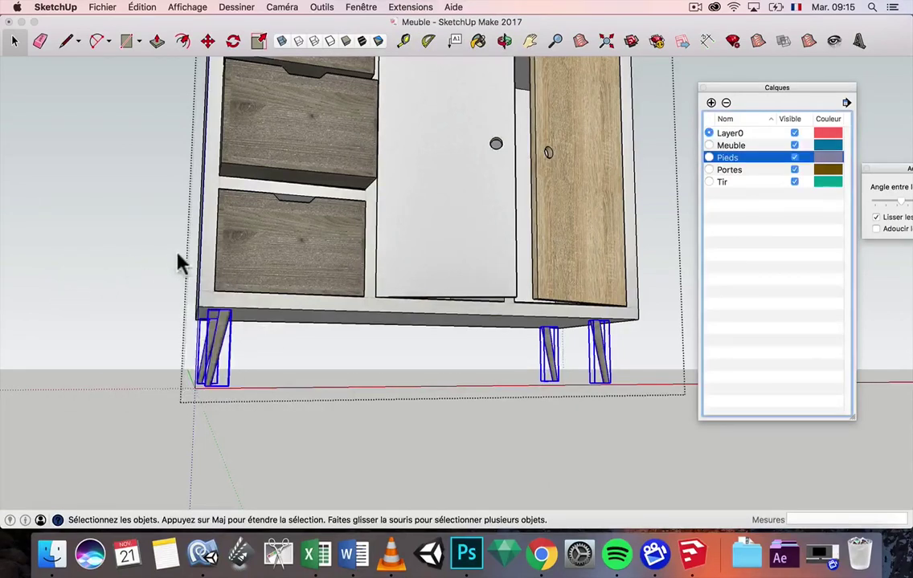
{"action": "middle_click_drag", "start_coordinate": [252, 257], "coordinate": [138, 299]}
{"action": "left_click", "coordinate": [134, 302]}
{"action": "scroll", "coordinate": [255, 235], "scroll_direction": "down", "scroll_amount": 5}
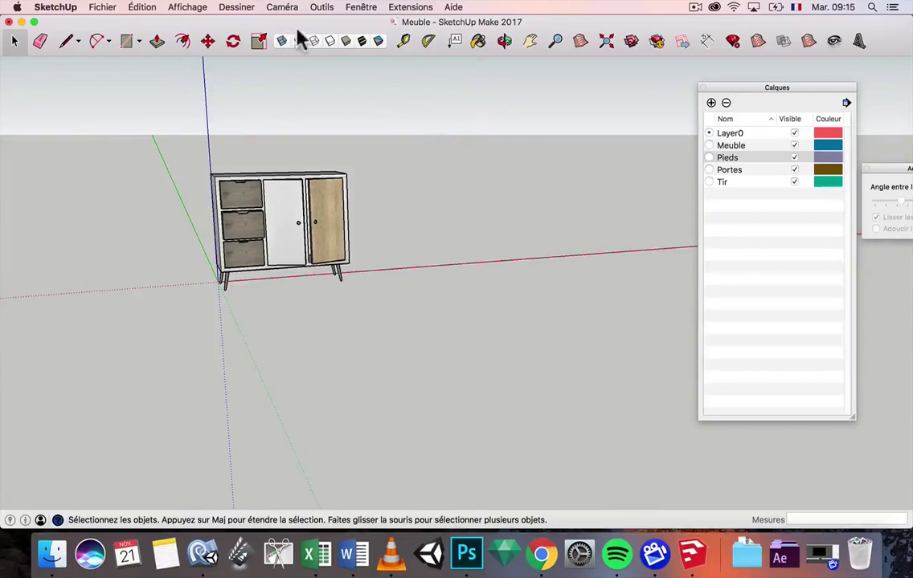
- Look up the Ombres command in the help search and turn on shadow display for the model
{"action": "left_click", "coordinate": [454, 8]}
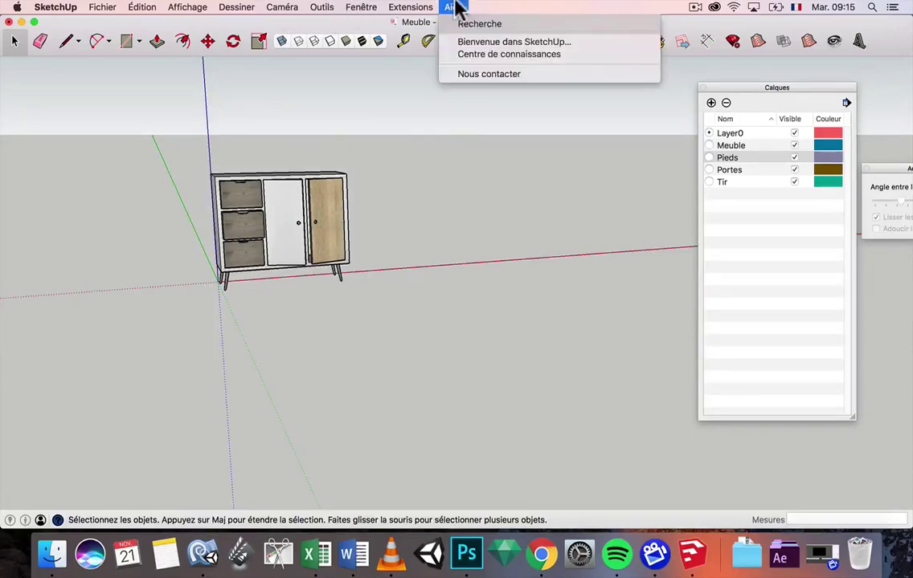
{"action": "type", "text": "ombres"}
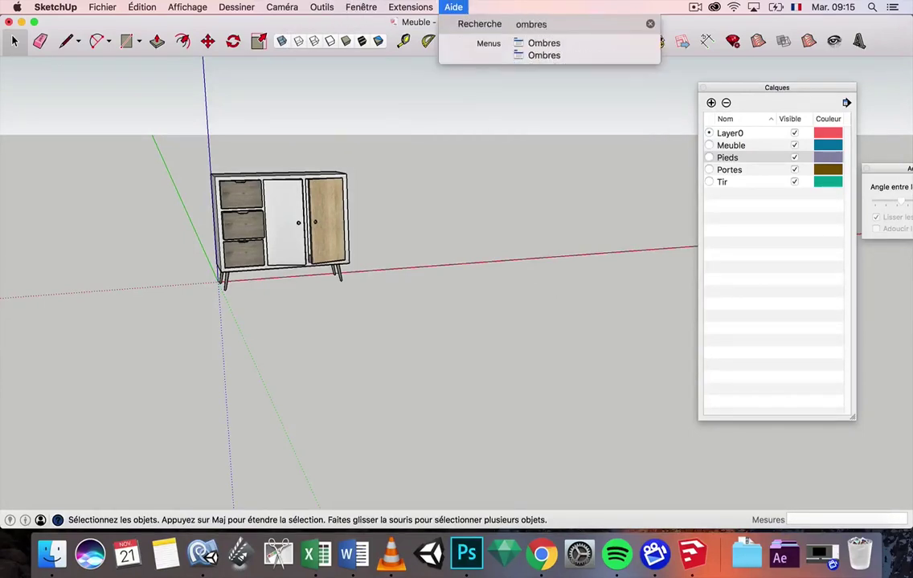
{"action": "key", "text": "Down"}
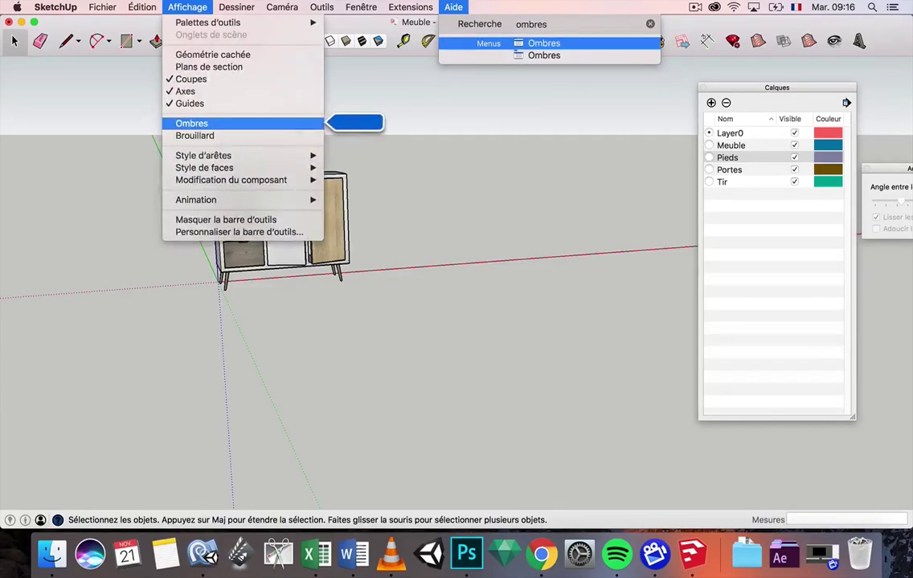
{"action": "mouse_move", "coordinate": [192, 7]}
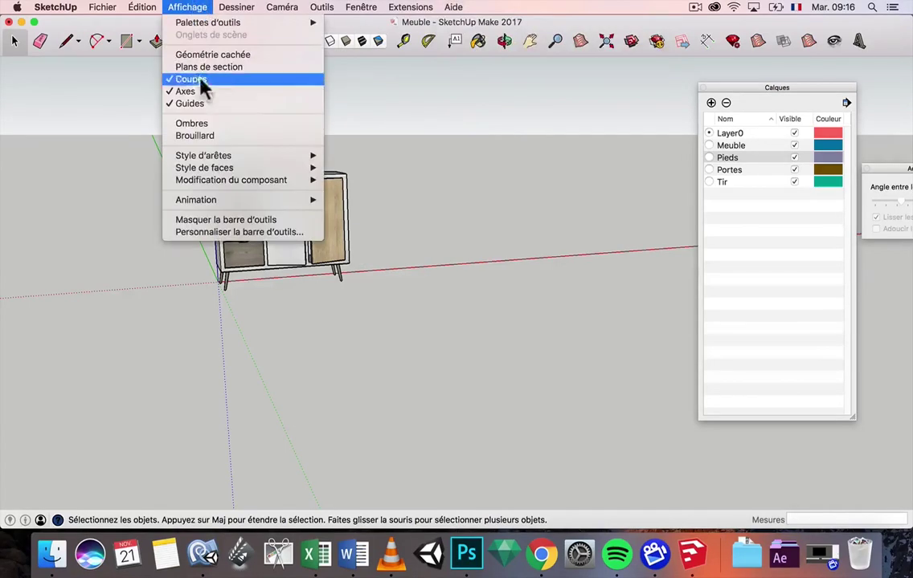
{"action": "left_click", "coordinate": [192, 122]}
- Add a scene that saves a close three-quarter front view of the whole cabinet with its side and cast shadow
{"action": "middle_click_drag", "start_coordinate": [269, 157], "coordinate": [372, 163]}
{"action": "scroll", "coordinate": [232, 193], "scroll_direction": "up", "scroll_amount": 3}
{"action": "scroll", "coordinate": [293, 197], "scroll_direction": "up", "scroll_amount": 2}
{"action": "scroll", "coordinate": [415, 125], "scroll_direction": "up", "scroll_amount": 2}
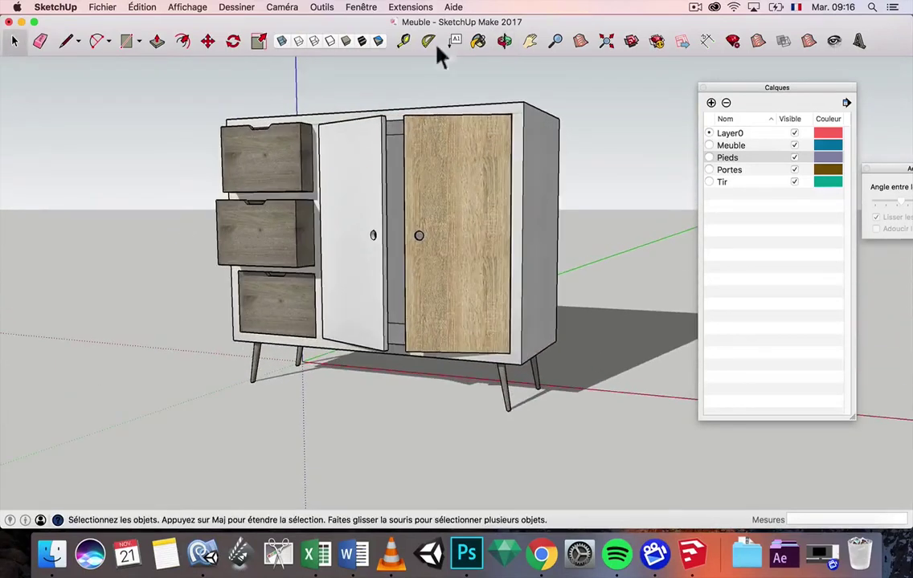
{"action": "left_click", "coordinate": [531, 42]}
{"action": "left_click_drag", "start_coordinate": [488, 151], "coordinate": [507, 163]}
{"action": "left_click", "coordinate": [361, 7]}
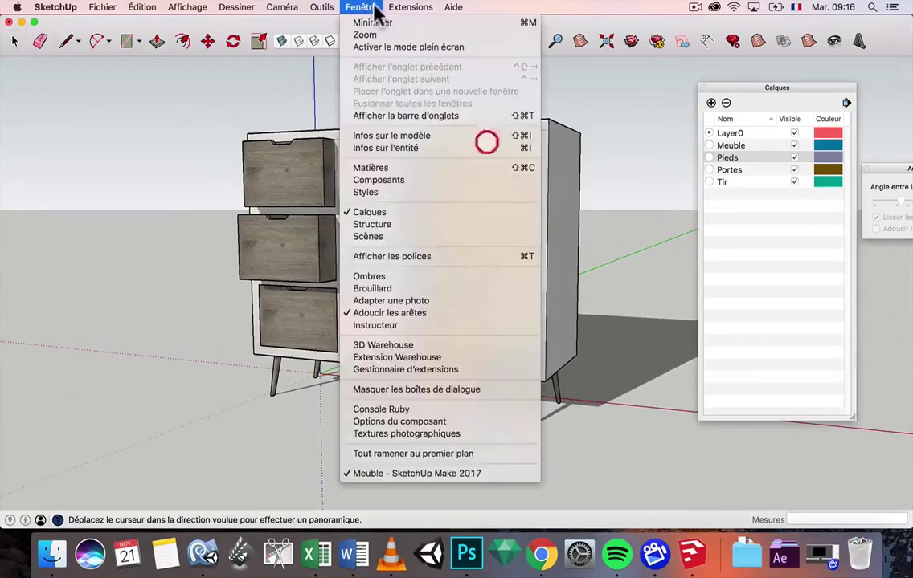
{"action": "left_click", "coordinate": [391, 237]}
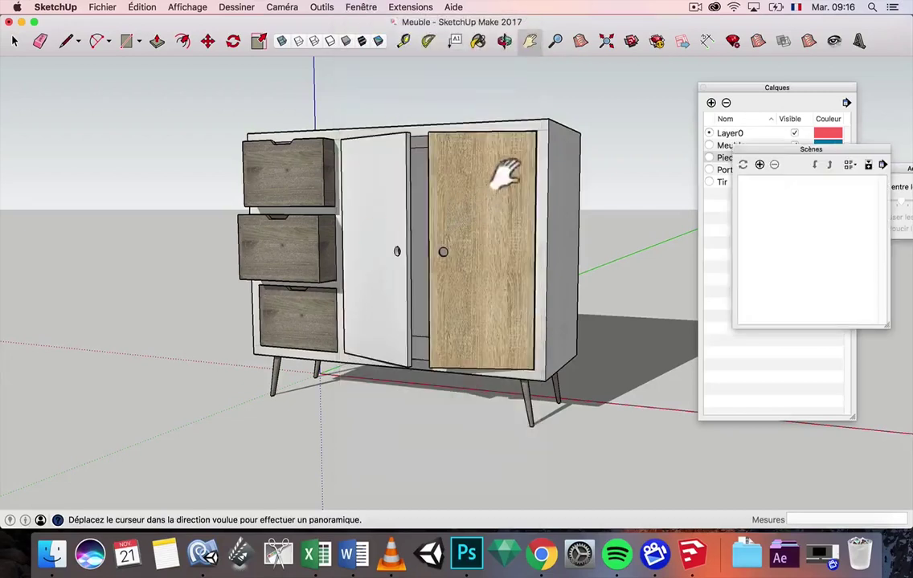
{"action": "left_click", "coordinate": [759, 164]}
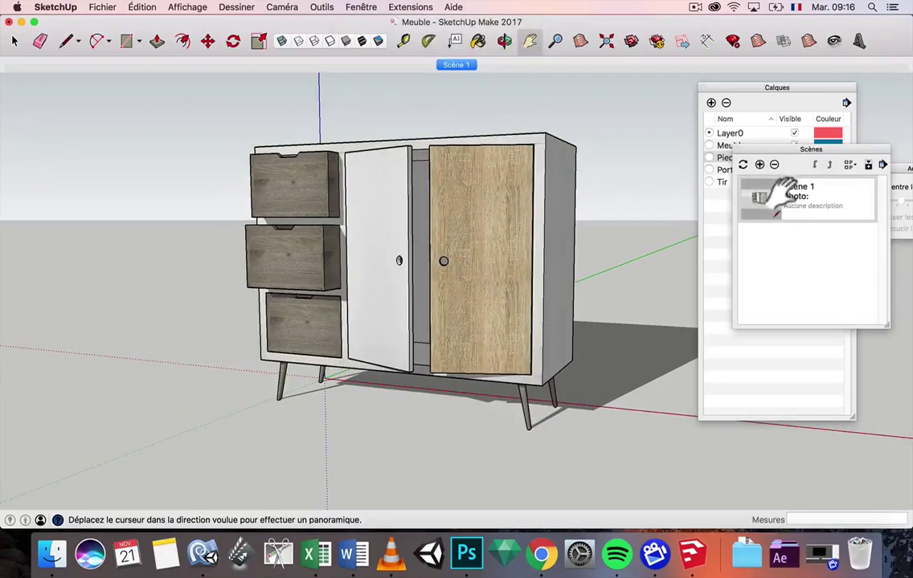
- Close the scenes and layers windows and return to the Select tool
{"action": "left_click", "coordinate": [736, 150]}
{"action": "left_click", "coordinate": [702, 87]}
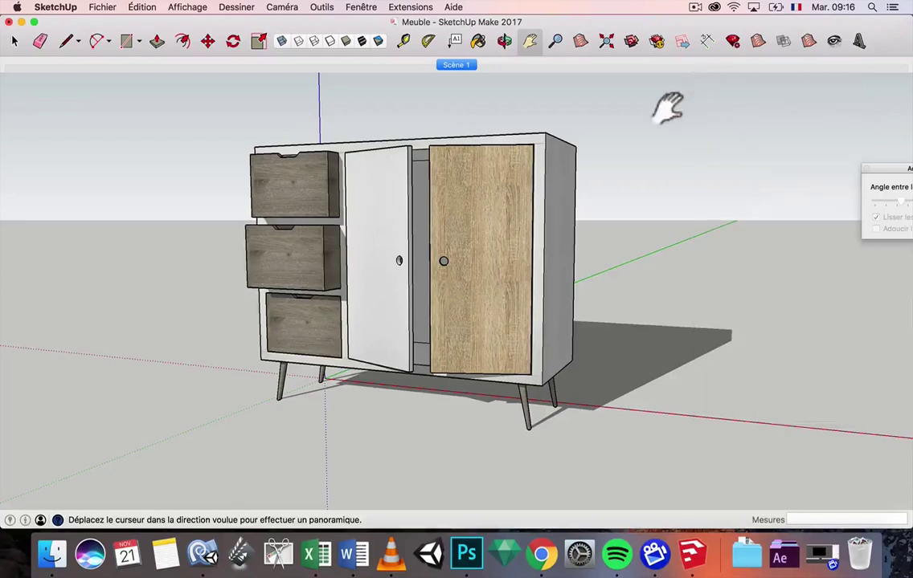
{"action": "left_click", "coordinate": [14, 41]}
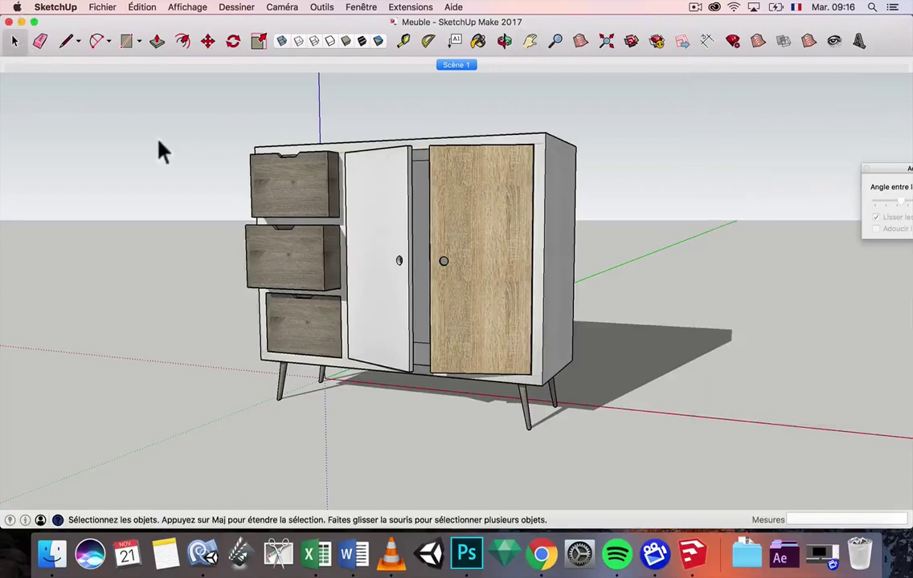